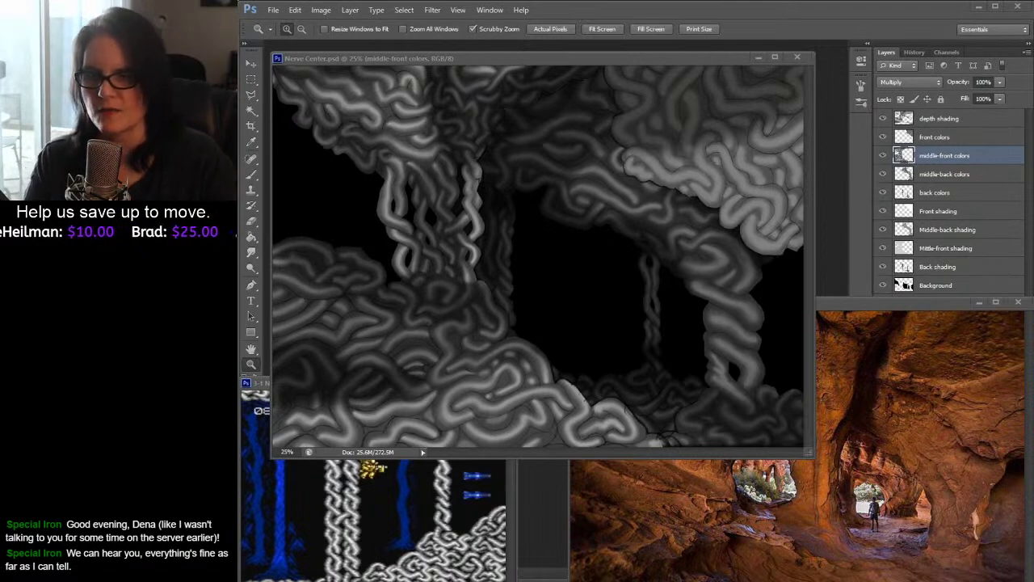
# - Move the 3-1 Nerve Center.jpg reference out of the workspace and close the stadsaal-caves-cederberg.jpg photo
pyautogui.click(436, 518)
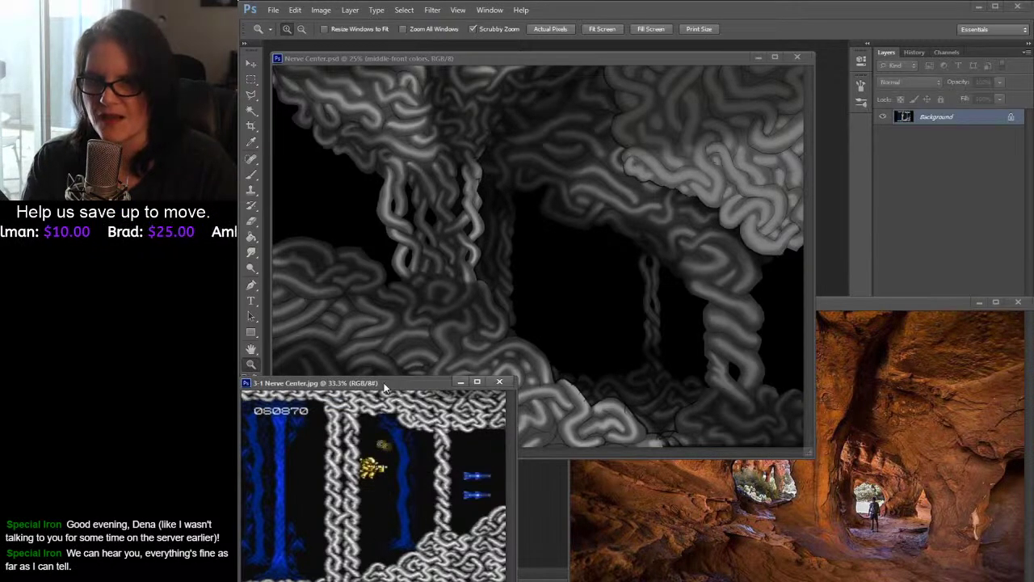
pyautogui.moveTo(387, 382); pyautogui.dragTo(401, 361)
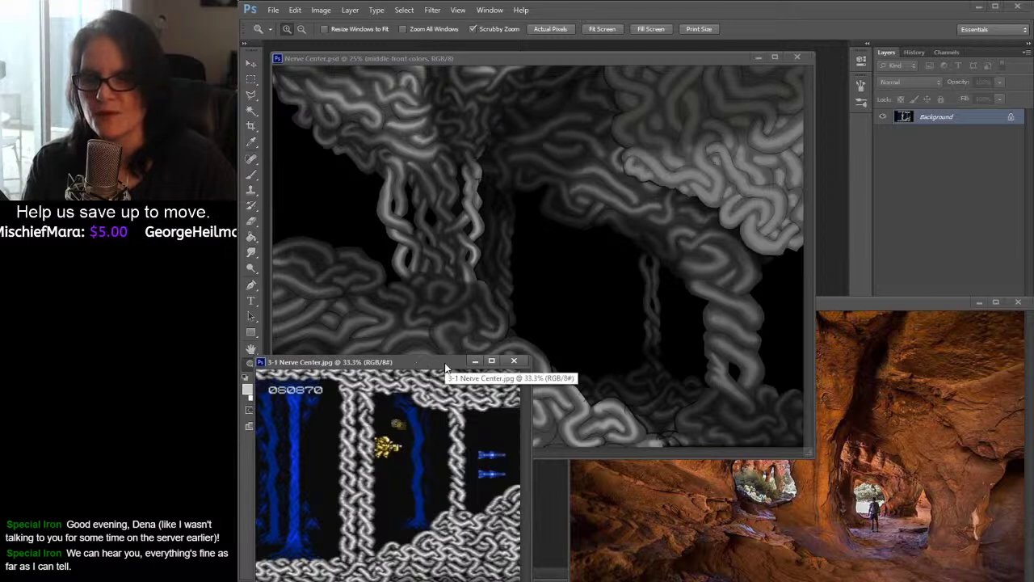
pyautogui.moveTo(445, 363); pyautogui.dragTo(137, 275)
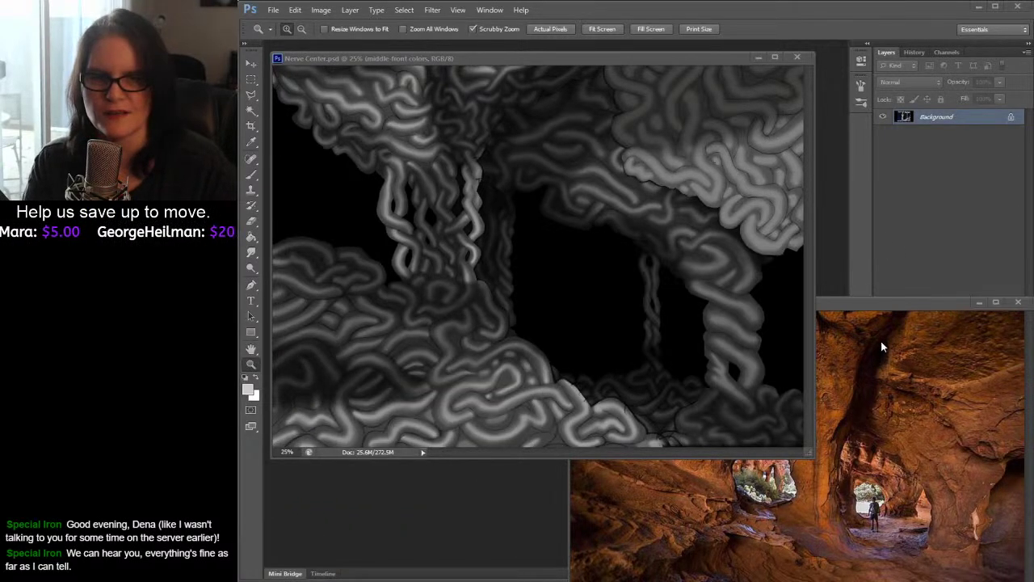
pyautogui.moveTo(903, 302); pyautogui.dragTo(0, 275)
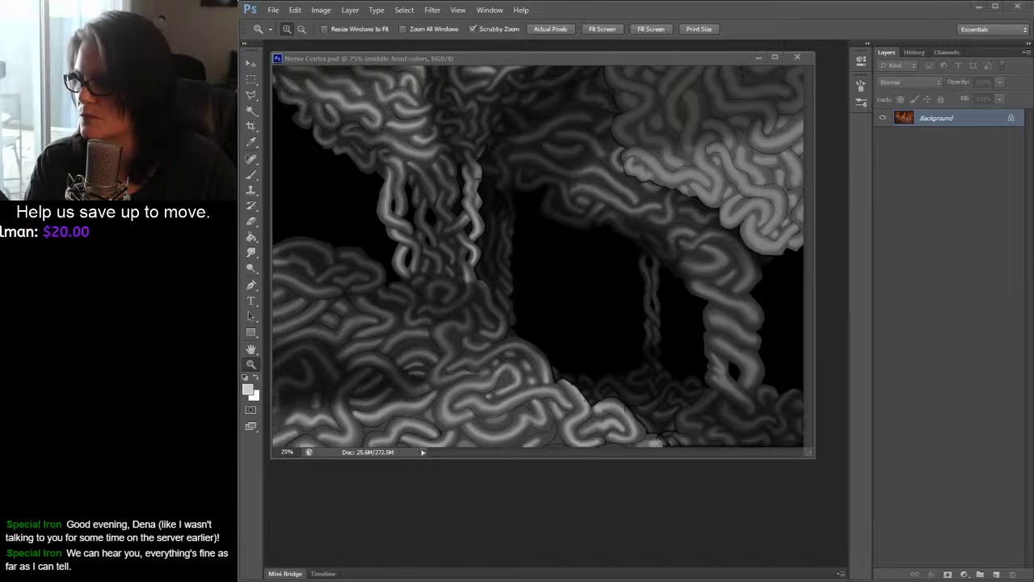
pyautogui.moveTo(699, 202); pyautogui.dragTo(1032, 298)
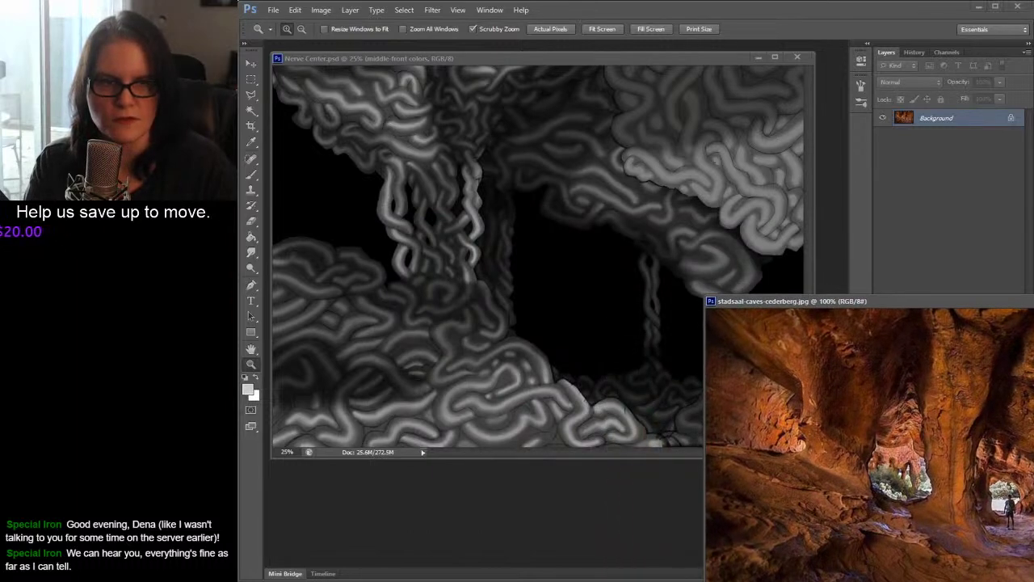
pyautogui.hotkey('ctrl', 'w')
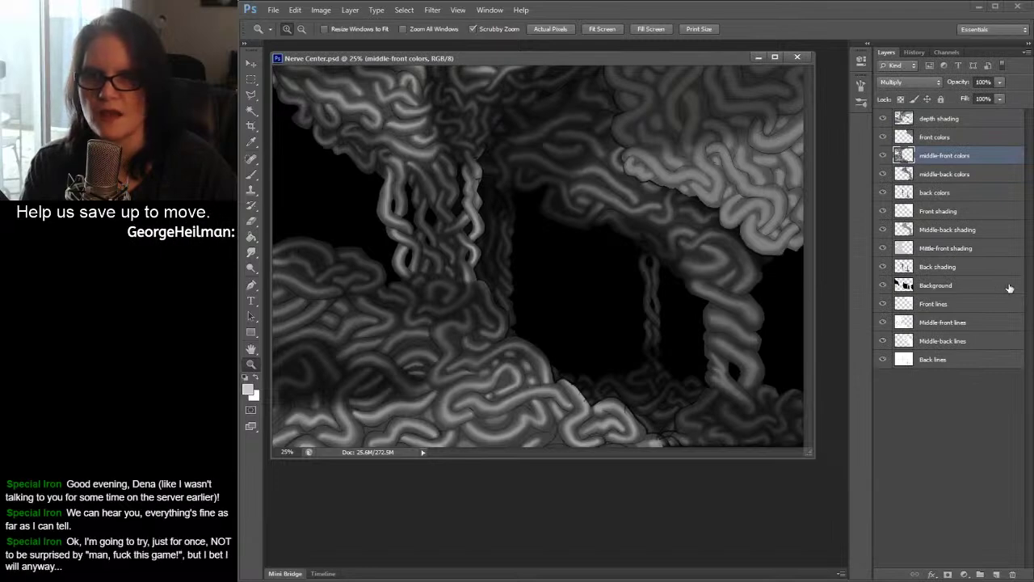
# - Hide the depth shading layer and every other shading, color and line layer except front colors and Background
pyautogui.click(883, 119)
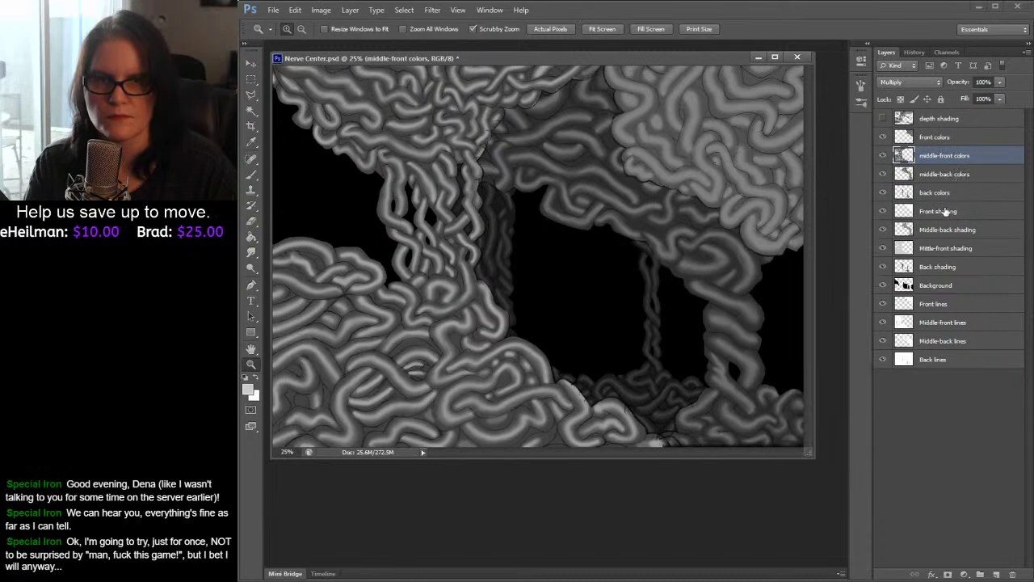
pyautogui.moveTo(883, 217); pyautogui.dragTo(883, 271)
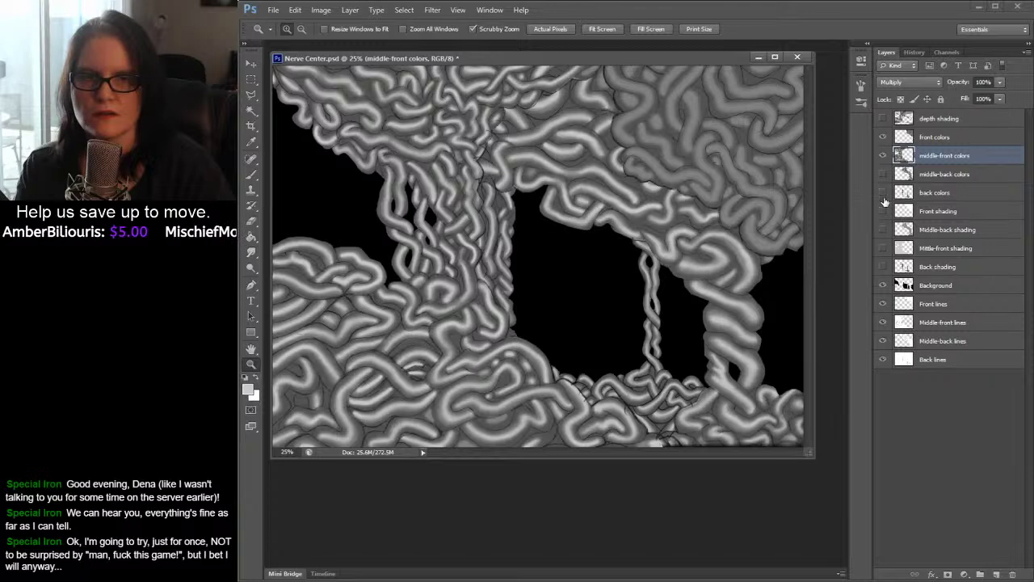
pyautogui.click(883, 192)
pyautogui.click(882, 156)
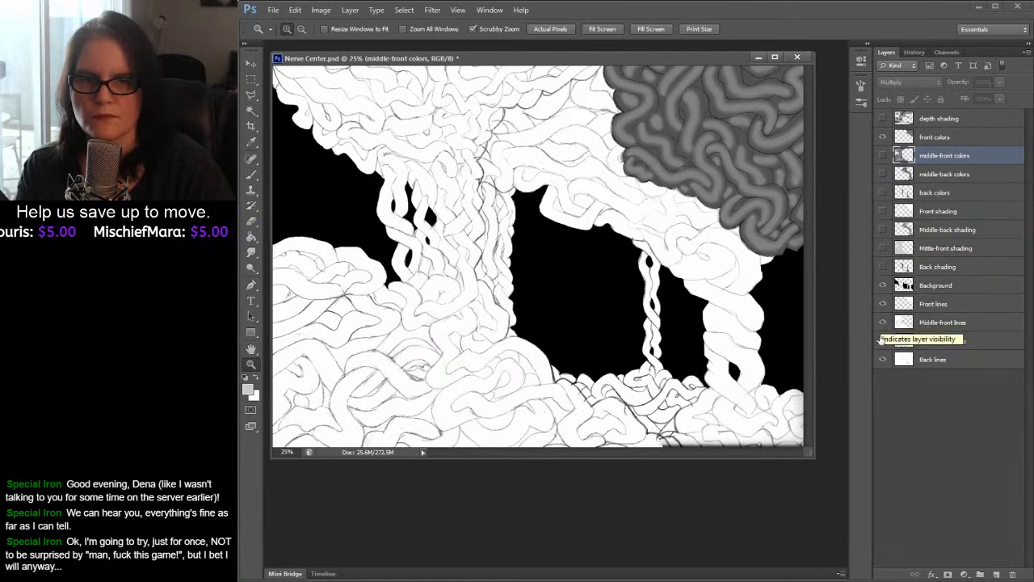
pyautogui.moveTo(883, 305); pyautogui.dragTo(880, 348)
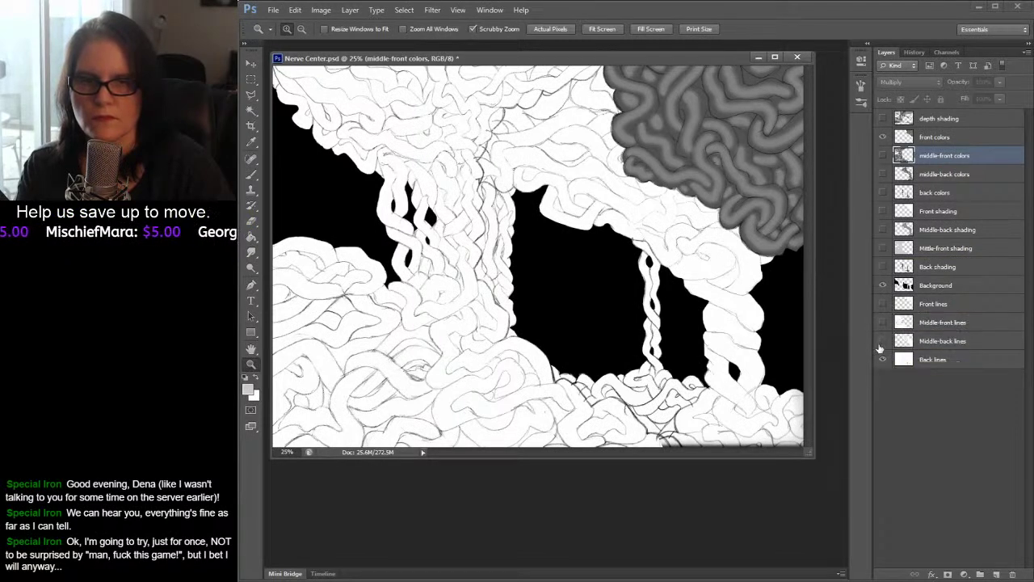
pyautogui.click(880, 359)
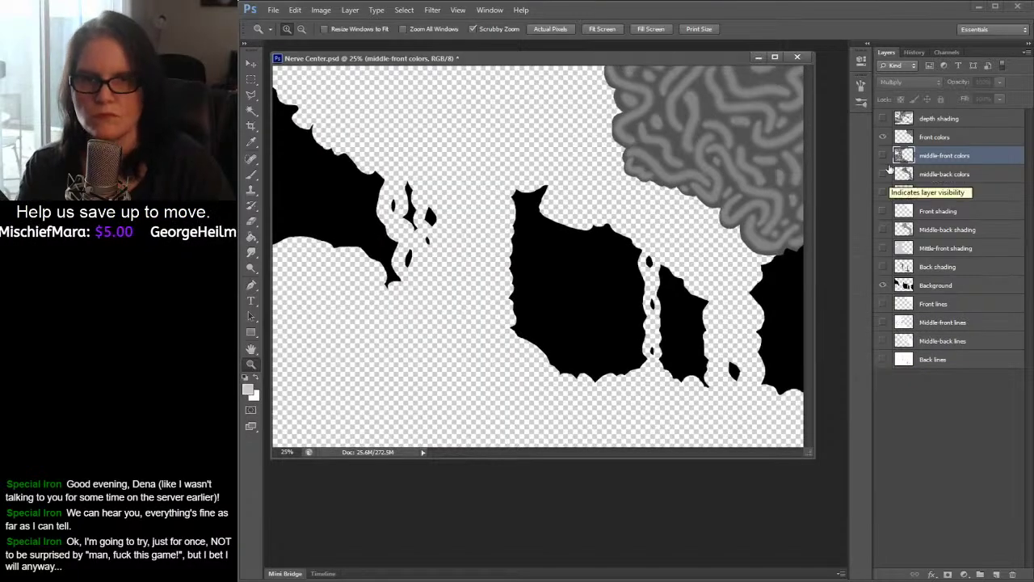
# - Load the front colors layer's outline as a selection on that layer and show the Front lines layer
pyautogui.click(907, 139)
pyautogui.keyDown('ctrl'); pyautogui.click(907, 139); pyautogui.keyUp('ctrl')
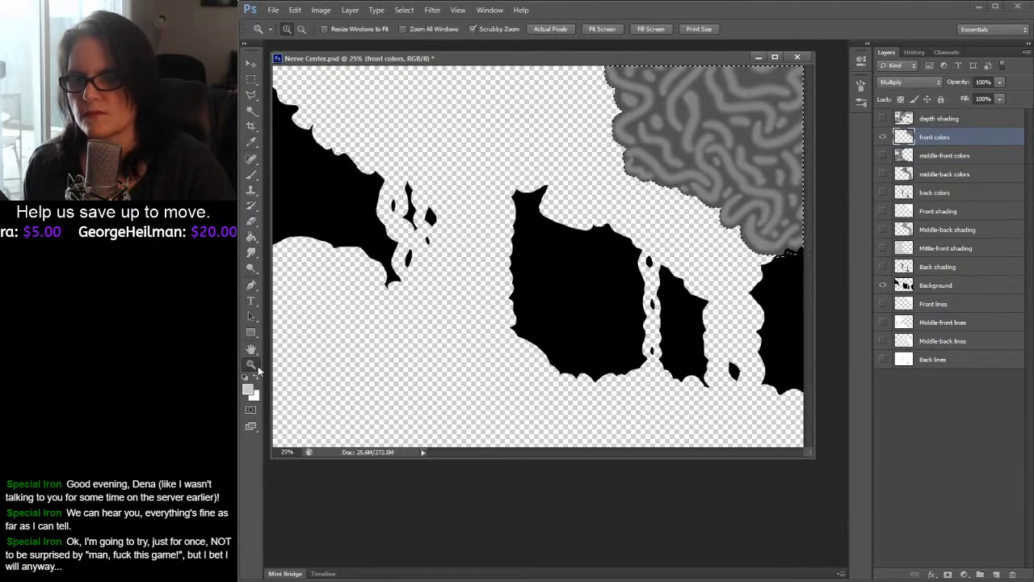
pyautogui.click(698, 160)
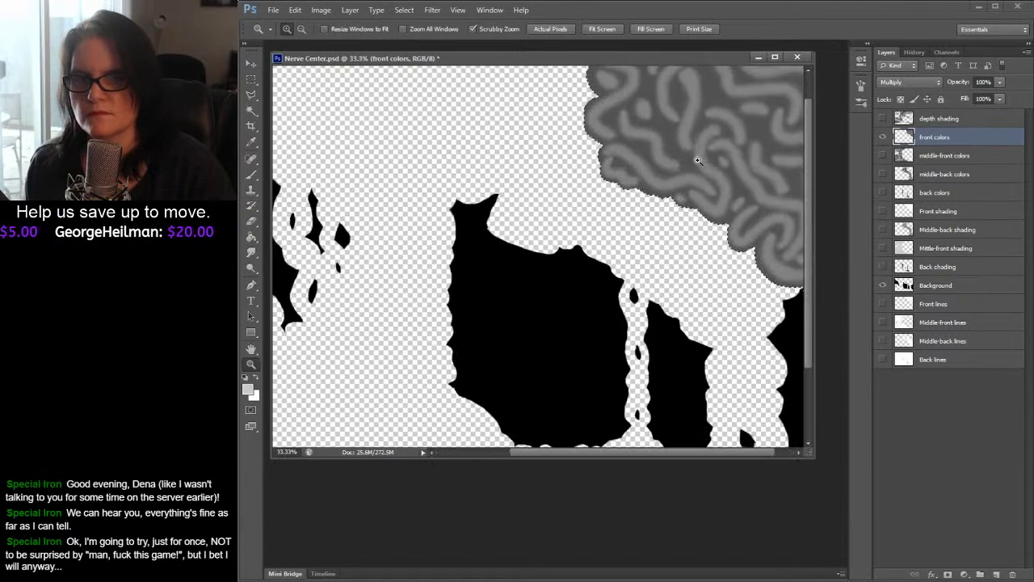
pyautogui.click(646, 218)
pyautogui.moveTo(619, 274); pyautogui.dragTo(608, 275)
pyautogui.keyDown('ctrl'); pyautogui.click(896, 281); pyautogui.keyUp('ctrl')
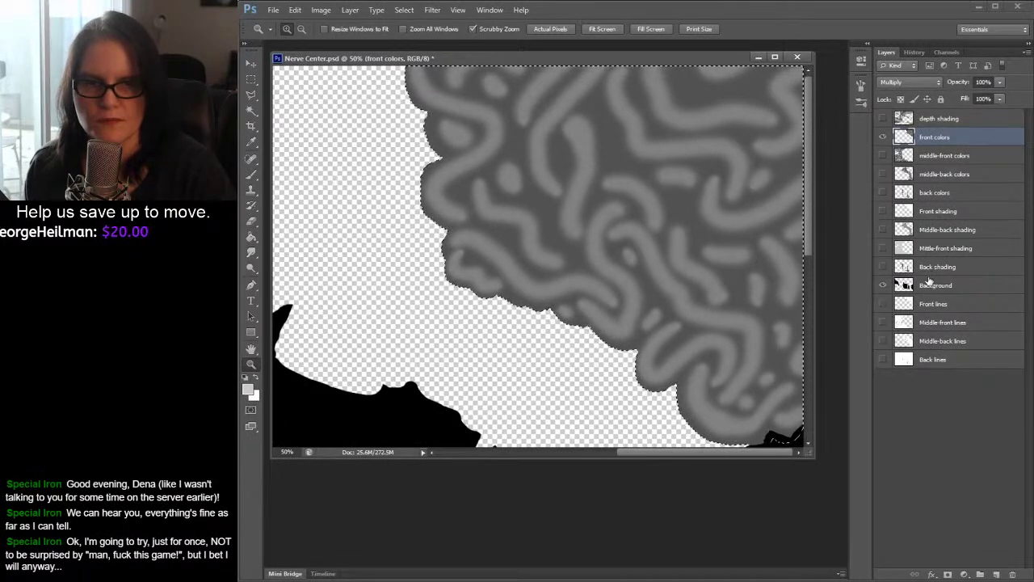
pyautogui.click(883, 304)
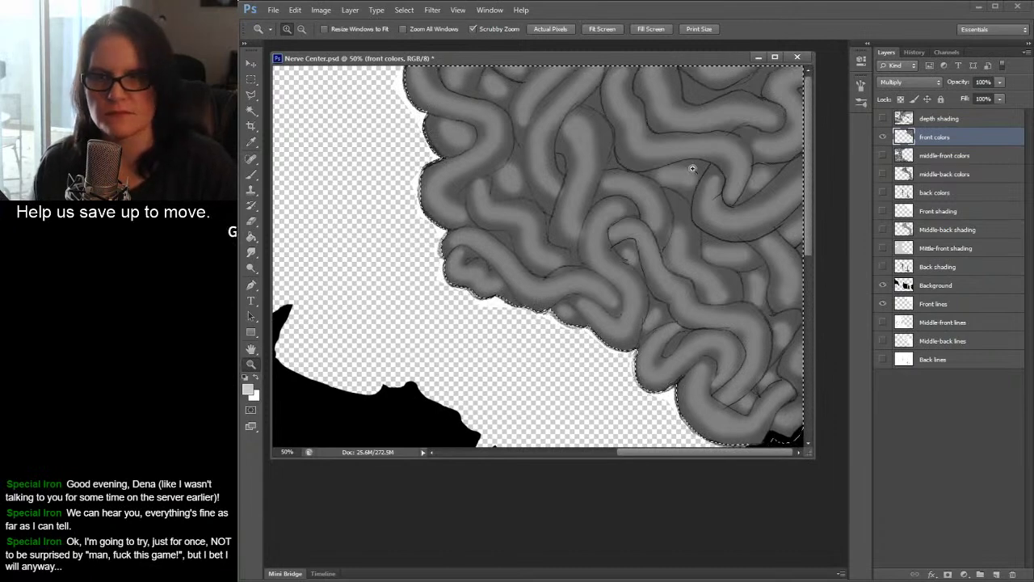
# - Paint light grey highlights along the centres of the selected front strands with a 60 px brush at 100% opacity
pyautogui.click(250, 176)
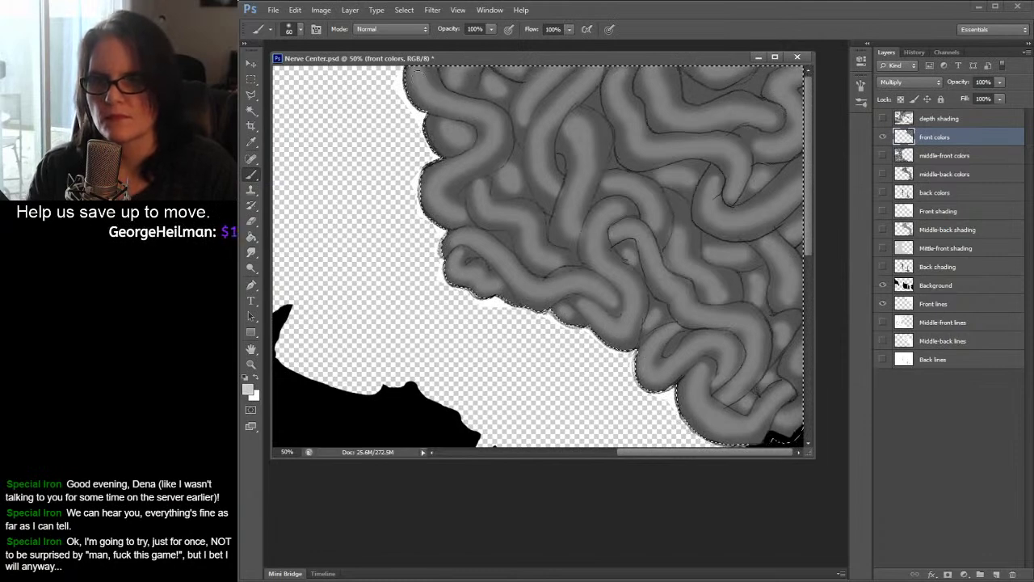
pyautogui.moveTo(418, 78)
pyautogui.mouseDown()
pyautogui.moveTo(491, 121)
pyautogui.moveTo(487, 146)
pyautogui.moveTo(501, 144)
pyautogui.moveTo(452, 164)
pyautogui.mouseUp()
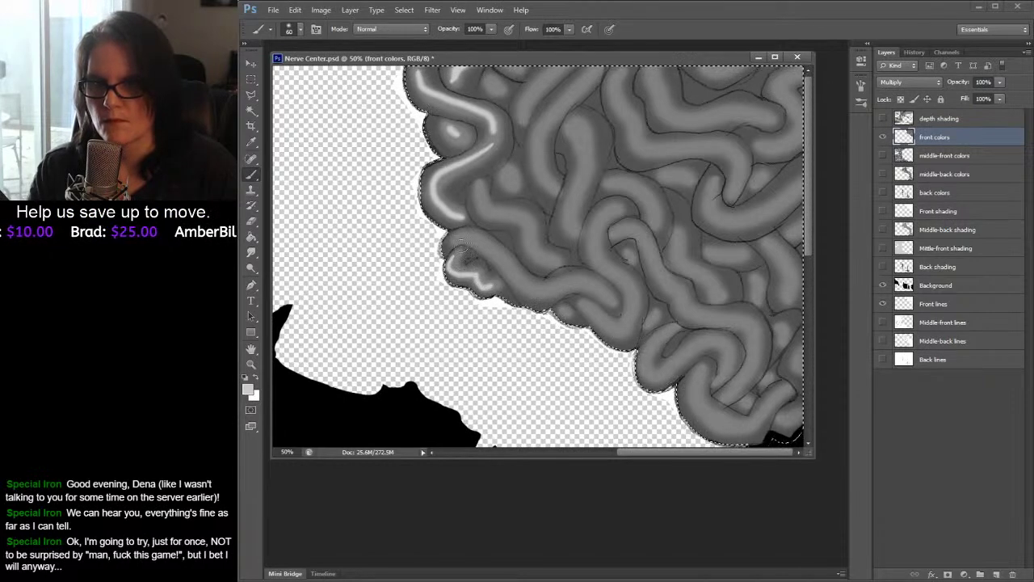
pyautogui.moveTo(450, 241)
pyautogui.mouseDown()
pyautogui.moveTo(537, 294)
pyautogui.moveTo(530, 288)
pyautogui.moveTo(610, 303)
pyautogui.mouseUp()
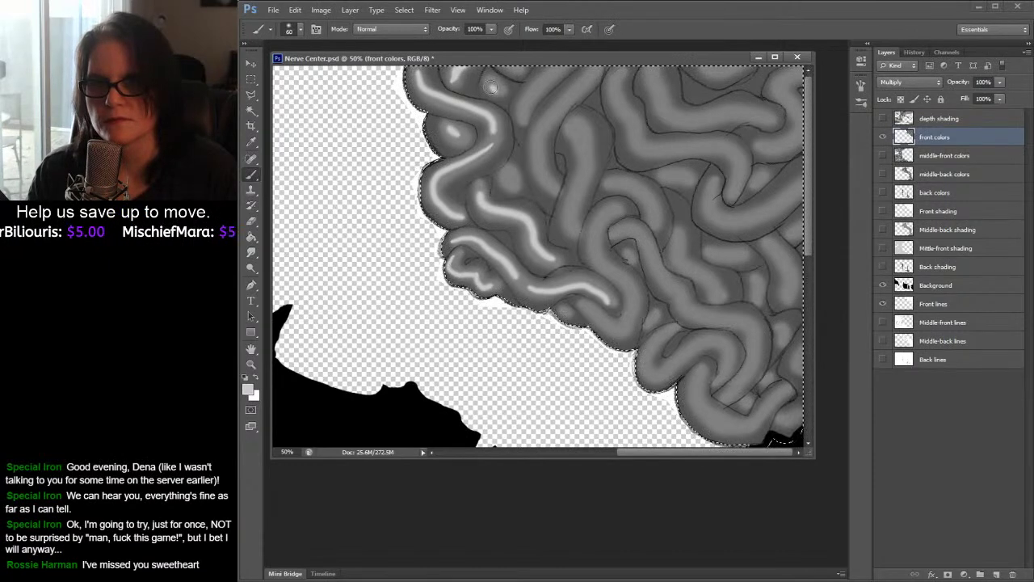
pyautogui.moveTo(520, 108); pyautogui.dragTo(563, 61)
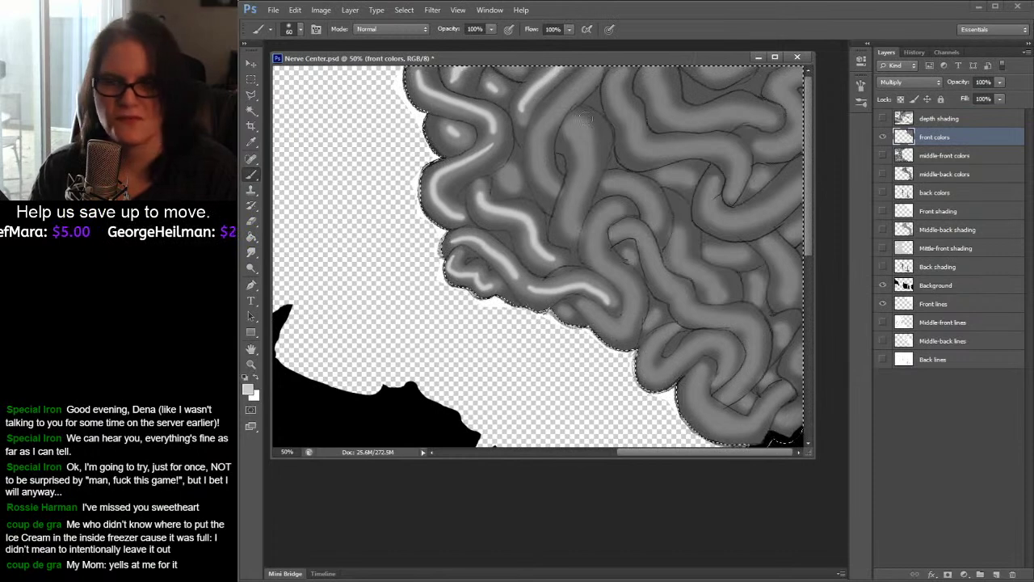
pyautogui.moveTo(521, 109); pyautogui.dragTo(549, 79)
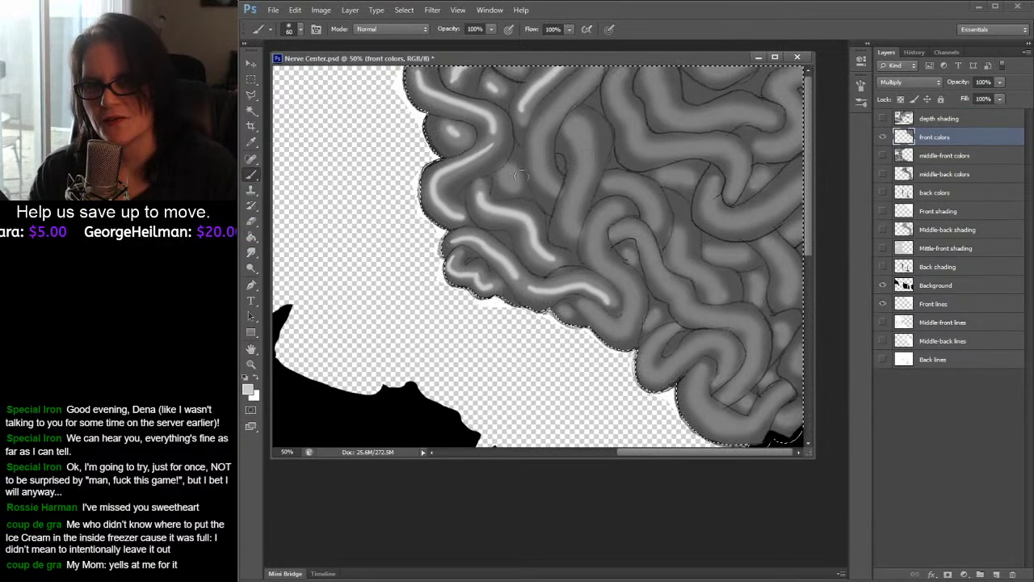
pyautogui.moveTo(509, 184); pyautogui.dragTo(508, 174)
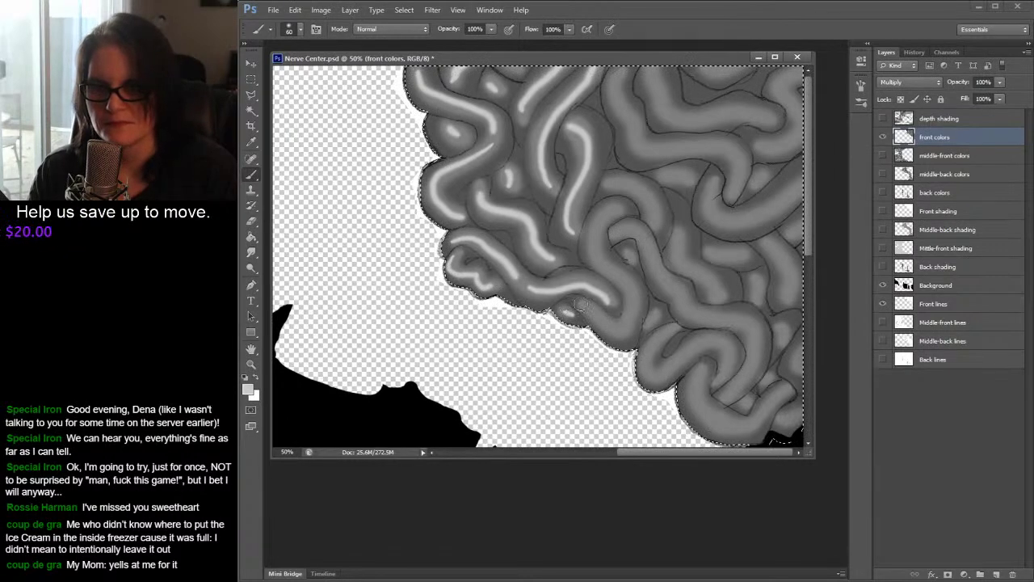
pyautogui.moveTo(605, 318)
pyautogui.mouseDown()
pyautogui.moveTo(638, 326)
pyautogui.moveTo(644, 303)
pyautogui.mouseUp()
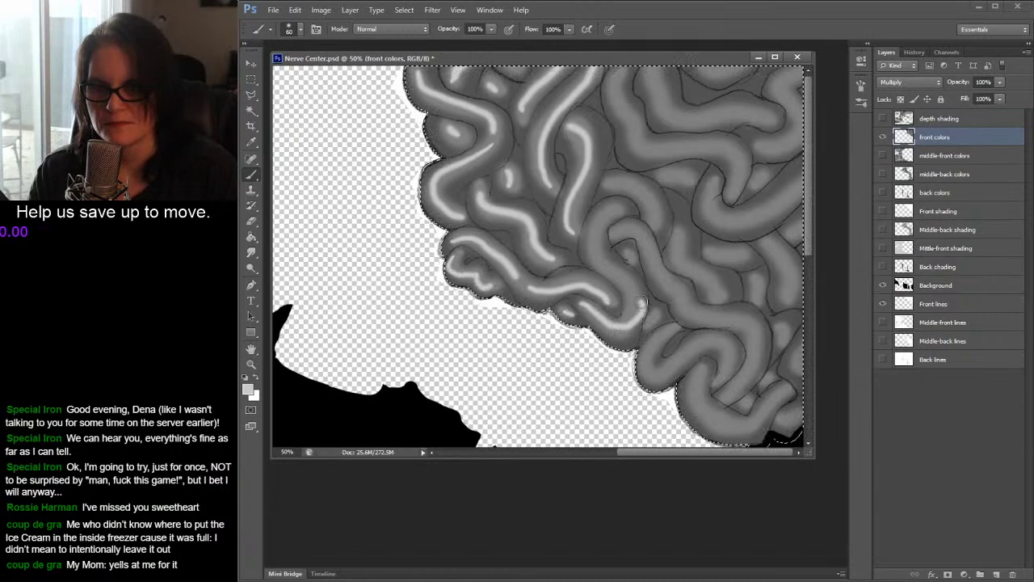
pyautogui.hotkey('ctrl', 'z')
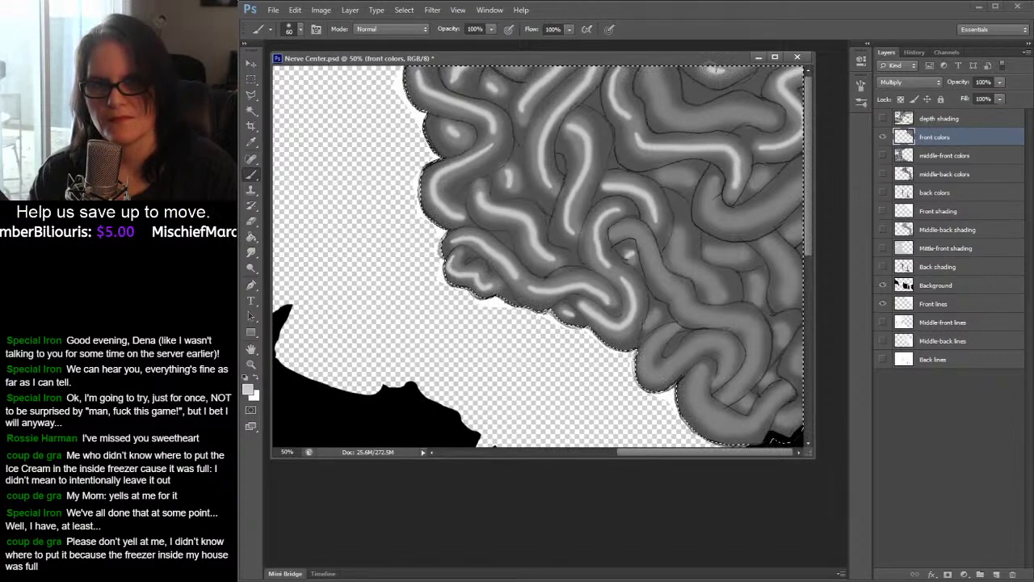
pyautogui.moveTo(769, 118)
pyautogui.mouseDown()
pyautogui.moveTo(669, 118)
pyautogui.moveTo(649, 77)
pyautogui.mouseUp()
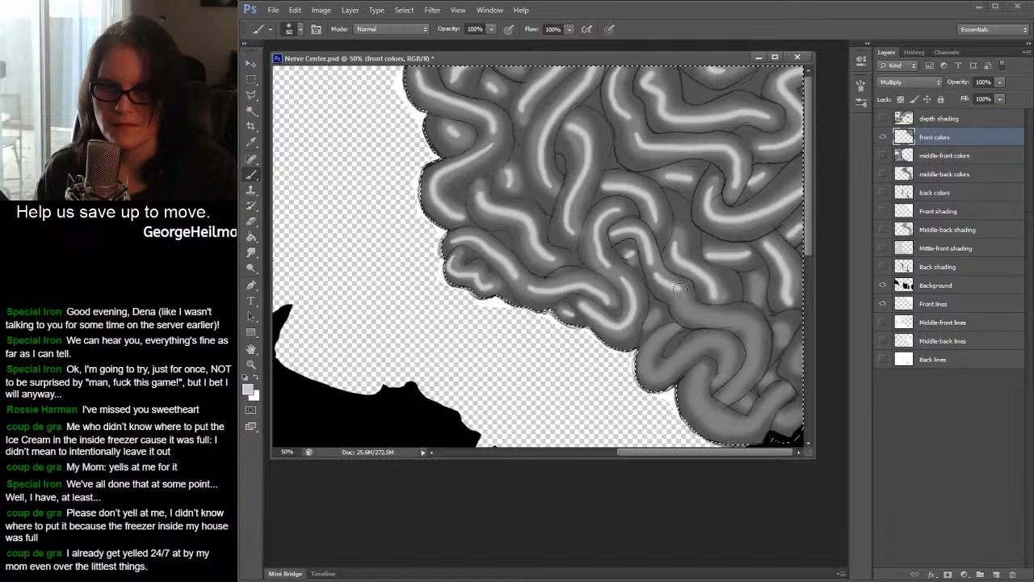
pyautogui.moveTo(688, 314)
pyautogui.mouseDown()
pyautogui.moveTo(738, 320)
pyautogui.moveTo(758, 335)
pyautogui.moveTo(742, 382)
pyautogui.moveTo(725, 394)
pyautogui.moveTo(739, 358)
pyautogui.moveTo(726, 377)
pyautogui.moveTo(732, 360)
pyautogui.moveTo(719, 345)
pyautogui.moveTo(650, 371)
pyautogui.moveTo(647, 359)
pyautogui.moveTo(679, 326)
pyautogui.mouseUp()
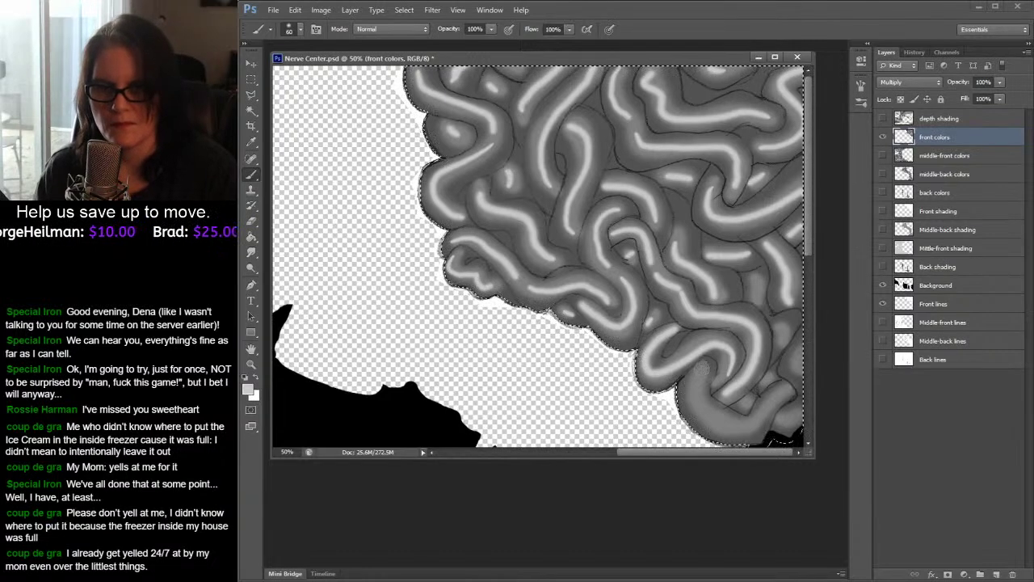
pyautogui.moveTo(733, 427)
pyautogui.mouseDown()
pyautogui.moveTo(790, 392)
pyautogui.moveTo(800, 399)
pyautogui.moveTo(782, 417)
pyautogui.moveTo(809, 406)
pyautogui.moveTo(742, 404)
pyautogui.moveTo(800, 370)
pyautogui.moveTo(805, 355)
pyautogui.moveTo(780, 327)
pyautogui.mouseUp()
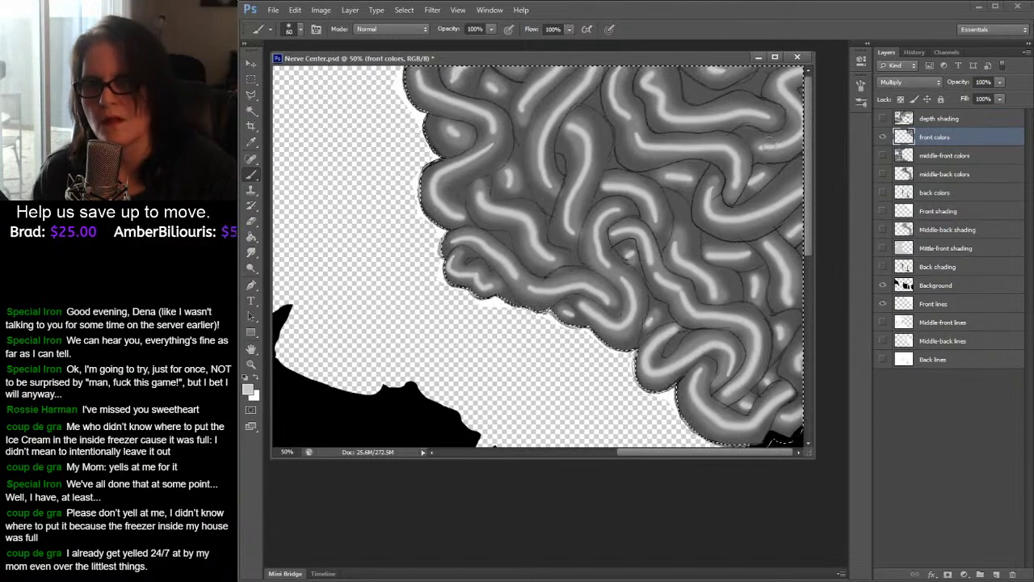
# - Blend the painted highlights into the front strands with a 100 px Smudge tool at 48% strength, saving the document during the work
pyautogui.click(252, 251)
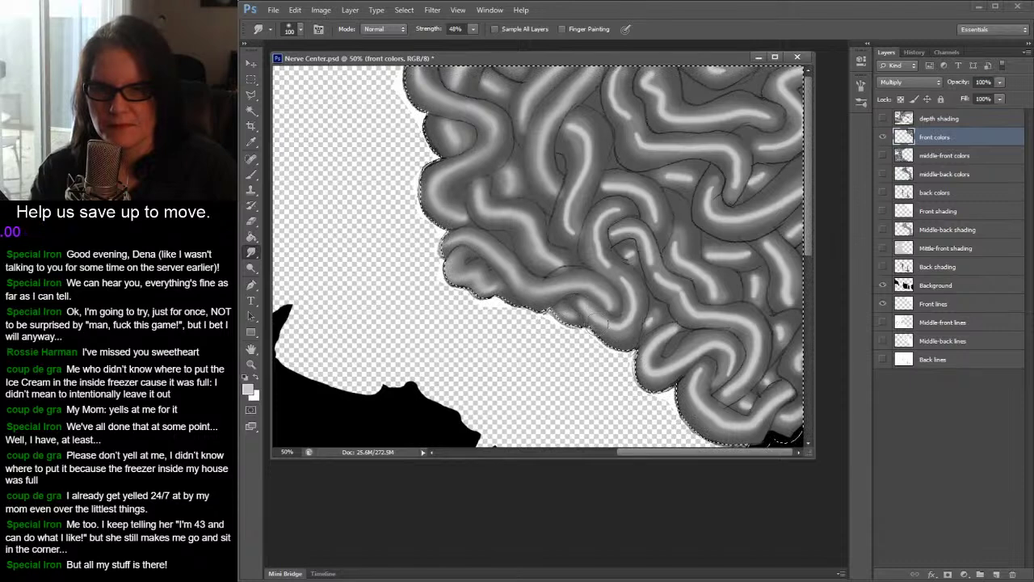
pyautogui.moveTo(607, 316)
pyautogui.mouseDown()
pyautogui.moveTo(654, 307)
pyautogui.moveTo(757, 304)
pyautogui.moveTo(627, 321)
pyautogui.moveTo(631, 287)
pyautogui.moveTo(671, 250)
pyautogui.moveTo(623, 279)
pyautogui.moveTo(605, 260)
pyautogui.moveTo(618, 276)
pyautogui.moveTo(606, 262)
pyautogui.moveTo(611, 273)
pyautogui.moveTo(592, 238)
pyautogui.moveTo(630, 211)
pyautogui.mouseUp()
pyautogui.hotkey('ctrl', 's')
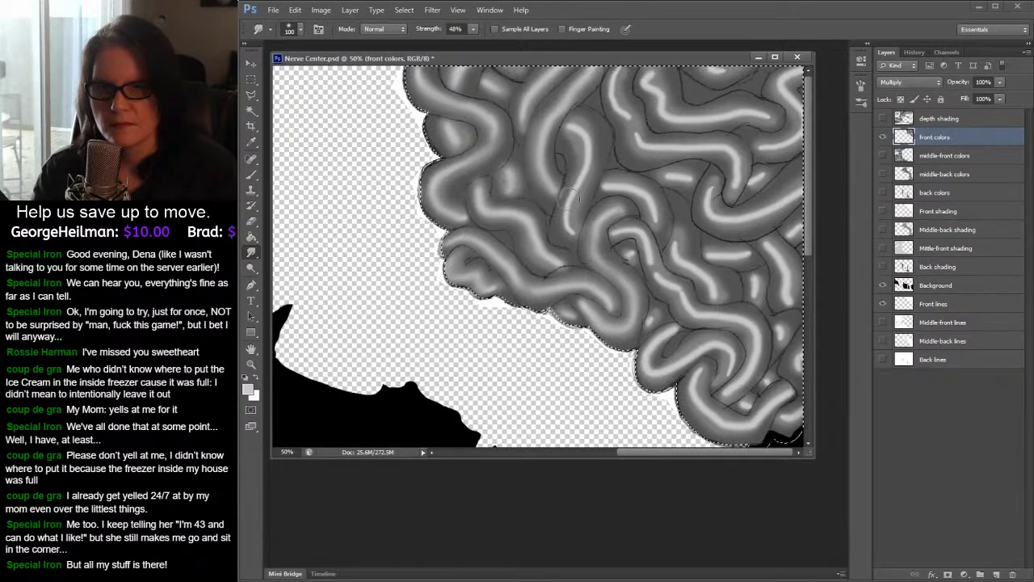
pyautogui.moveTo(566, 198); pyautogui.dragTo(565, 242)
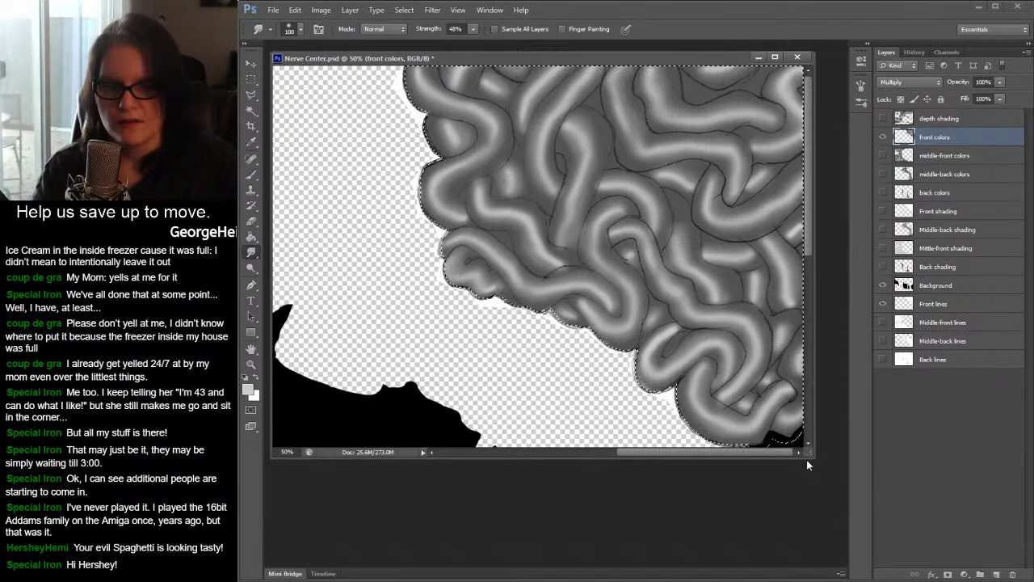
# - Resize the document window so the whole image fits at 25% zoom without covering the layer list
pyautogui.moveTo(813, 460); pyautogui.dragTo(986, 555)
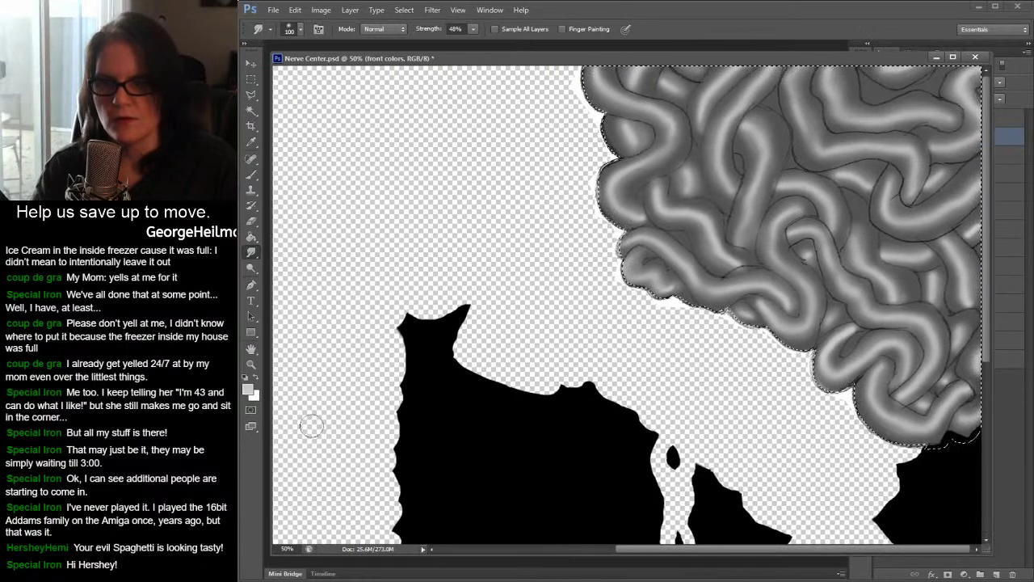
pyautogui.click(251, 364)
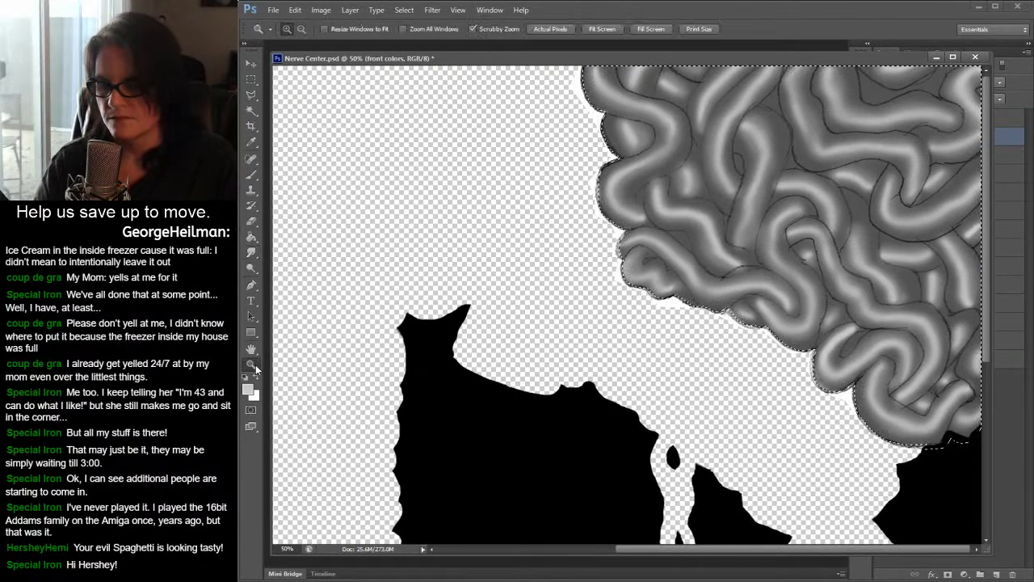
pyautogui.keyDown('alt'); pyautogui.click(724, 248); pyautogui.keyUp('alt')
pyautogui.keyDown('alt'); pyautogui.click(724, 248); pyautogui.keyUp('alt')
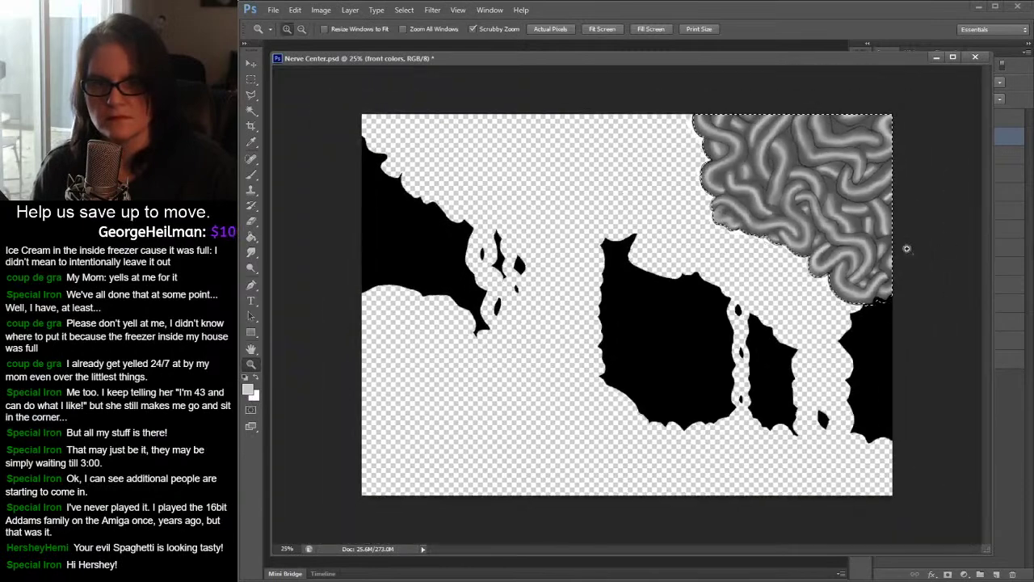
pyautogui.moveTo(990, 262); pyautogui.dragTo(840, 253)
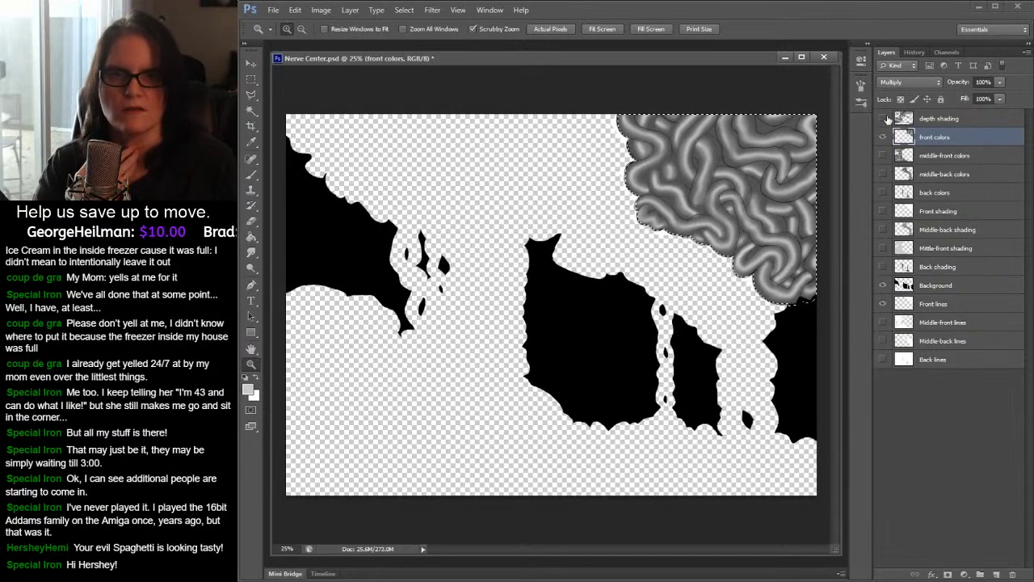
# - Show the middle-front, middle-back and back colors layers together with the Middle-front, Middle-back and Back lines layers
pyautogui.click(882, 155)
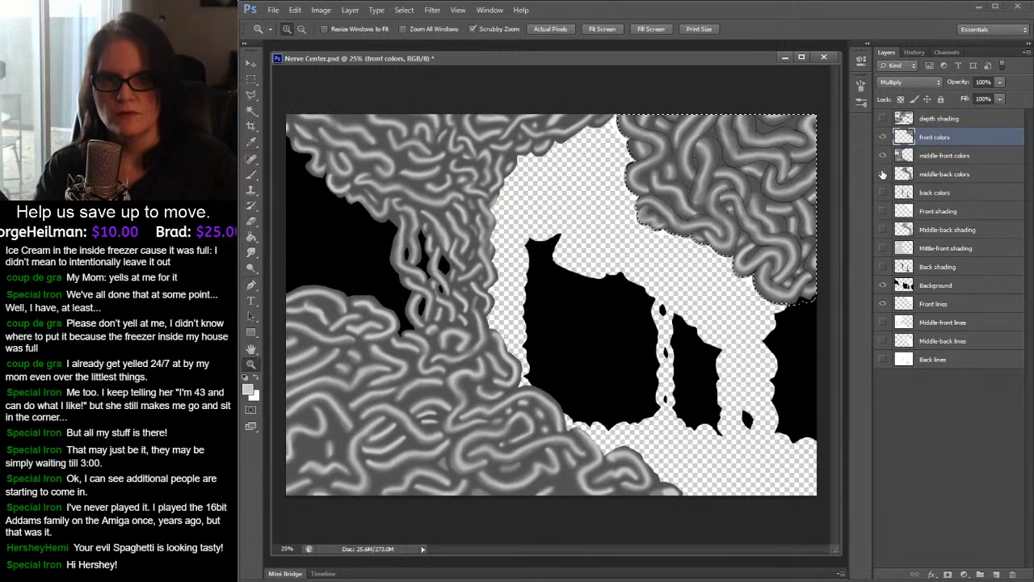
pyautogui.click(883, 173)
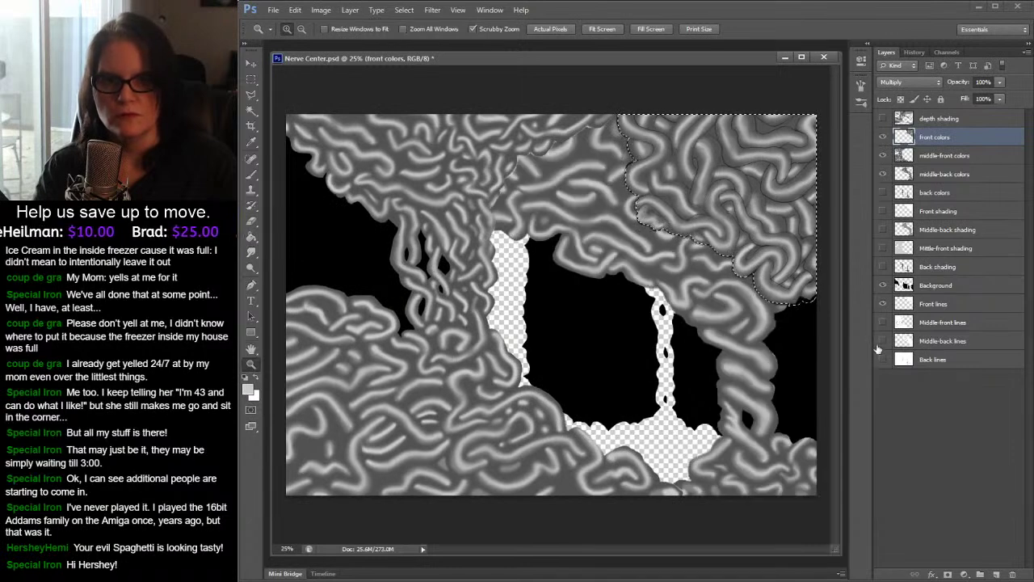
pyautogui.click(882, 341)
pyautogui.click(884, 322)
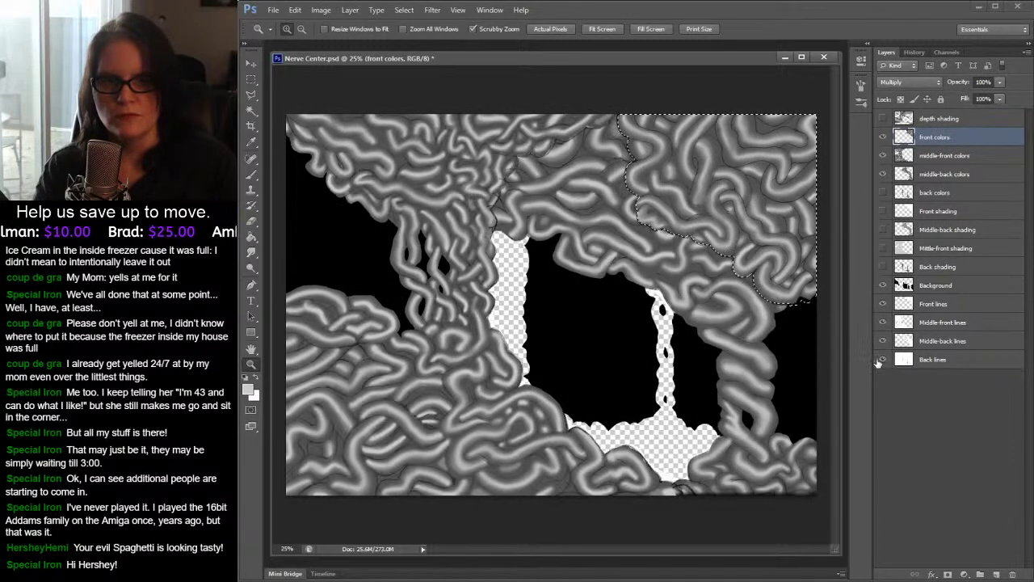
pyautogui.click(881, 360)
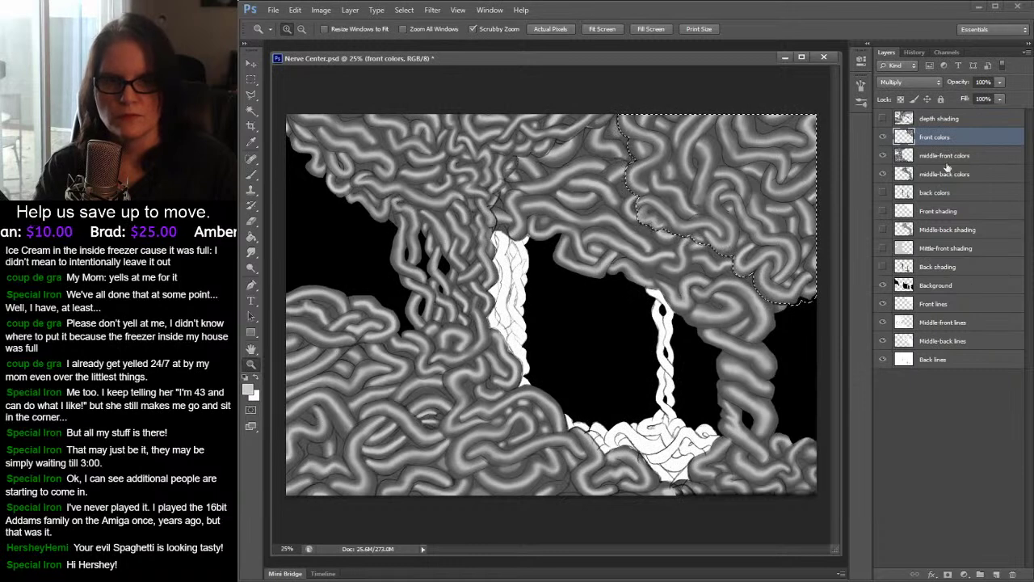
pyautogui.click(882, 193)
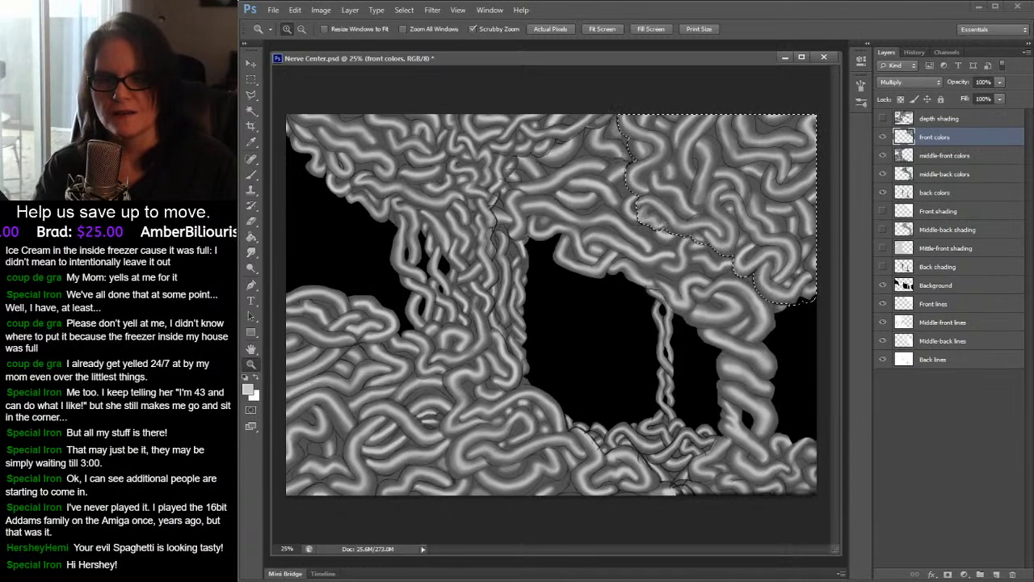
# - Show the depth shading layer and the four Front to Back shading layers, and clear the selection around the front strands
pyautogui.click(883, 120)
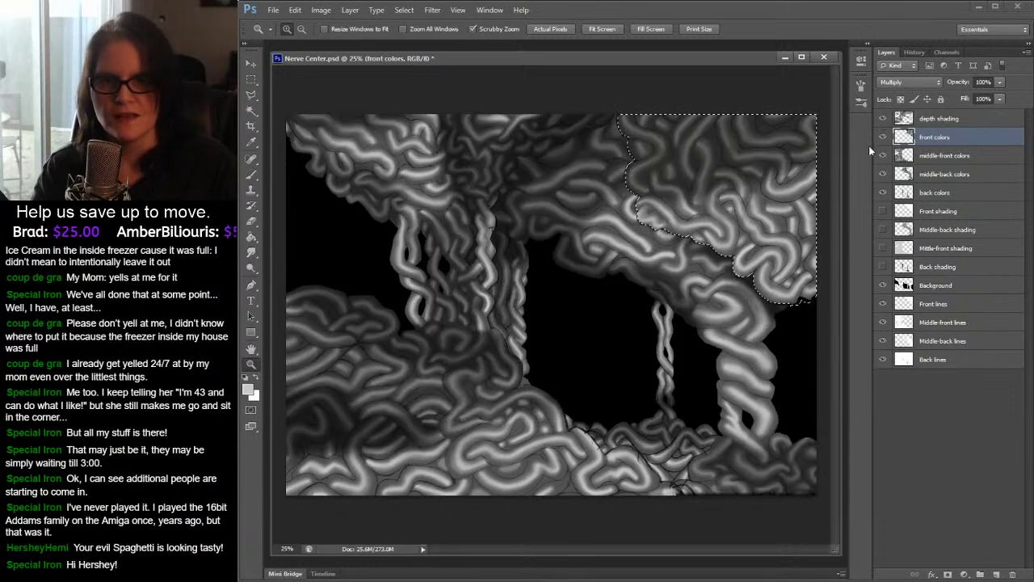
pyautogui.moveTo(882, 209); pyautogui.dragTo(881, 273)
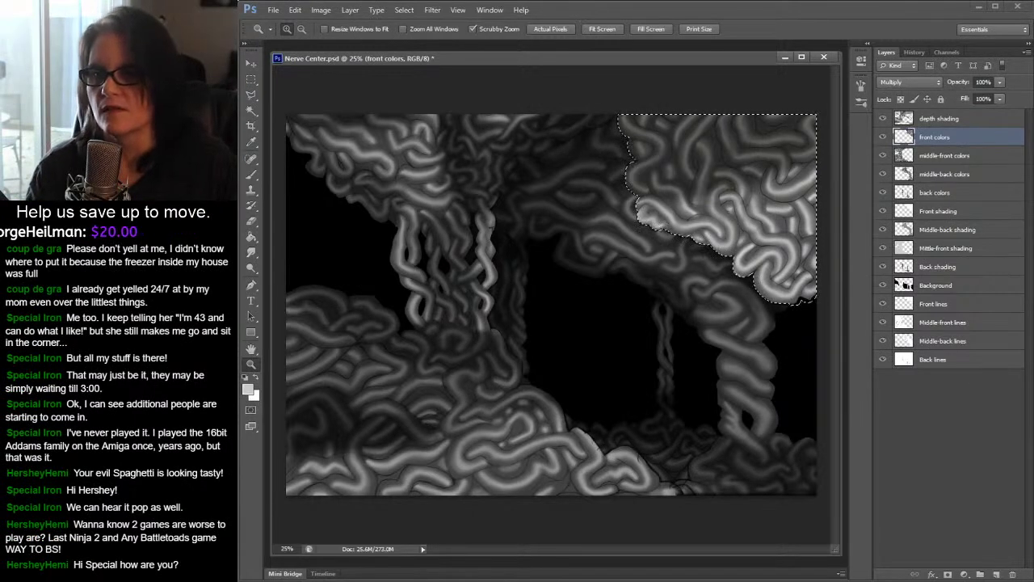
pyautogui.click(252, 78)
pyautogui.click(467, 72)
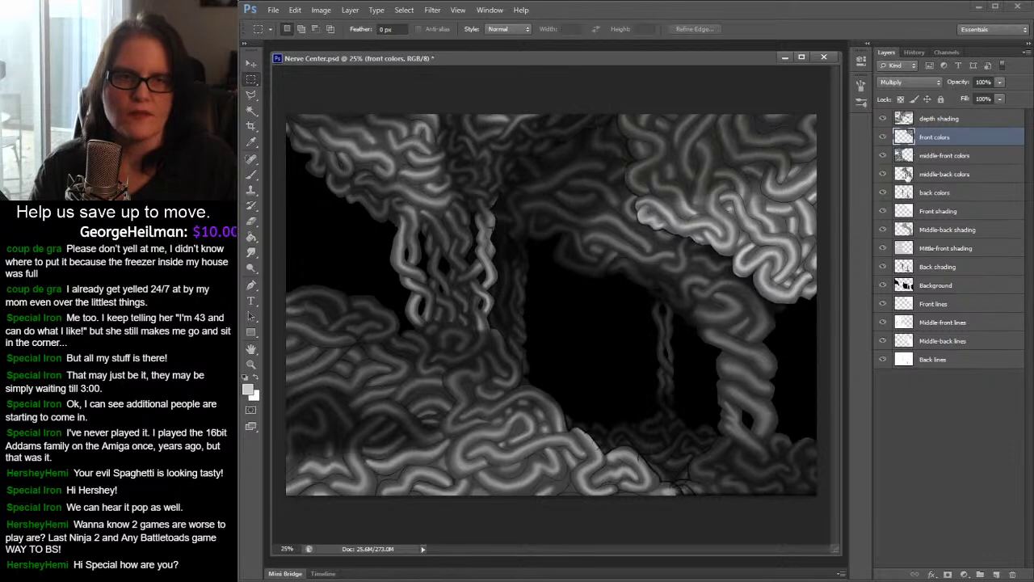
# - Hide the depth shading layer, all four colors layers, and the Front, Middle-back and Back shading layers
pyautogui.moveTo(884, 120); pyautogui.dragTo(884, 195)
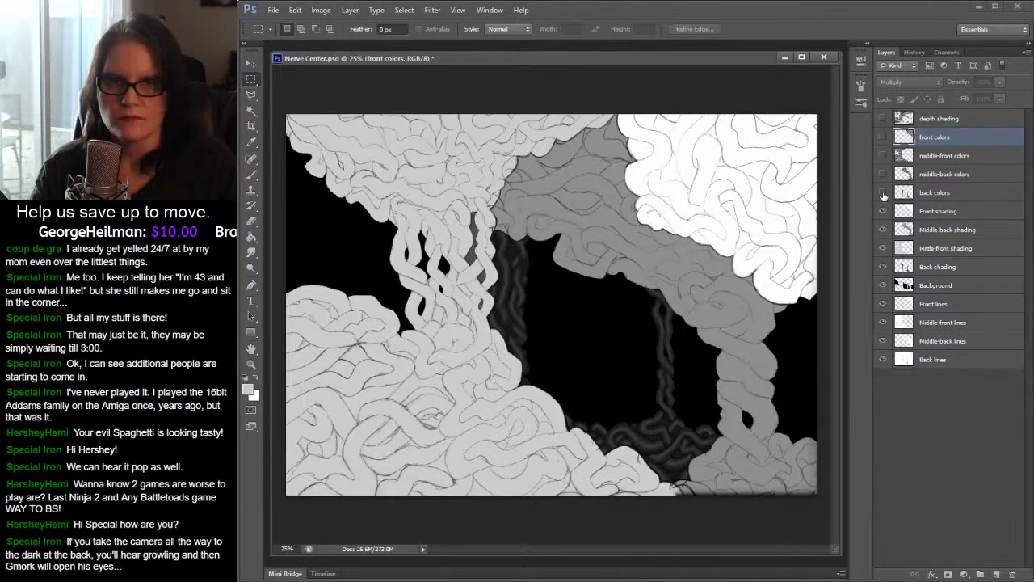
pyautogui.click(883, 232)
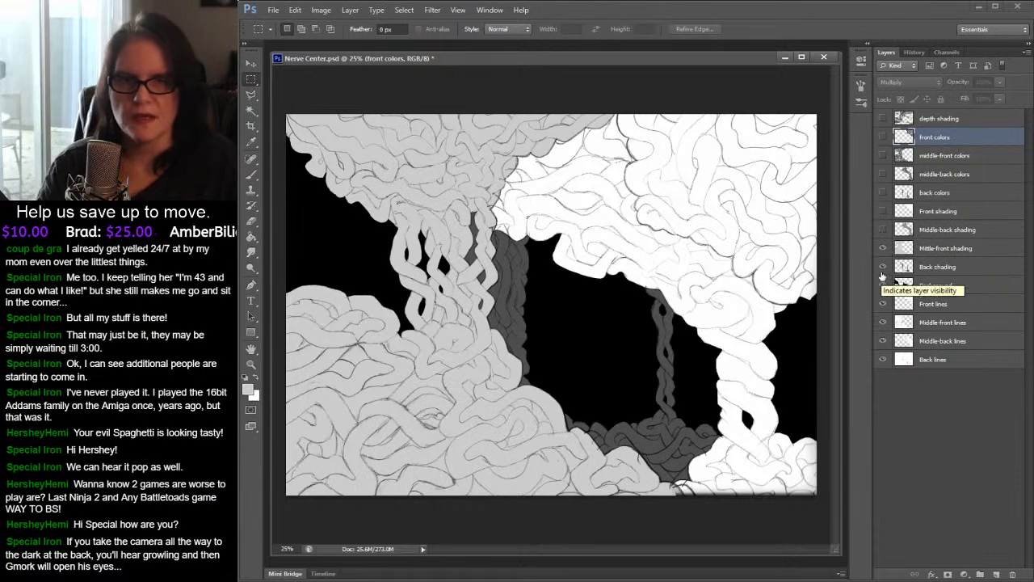
pyautogui.click(884, 270)
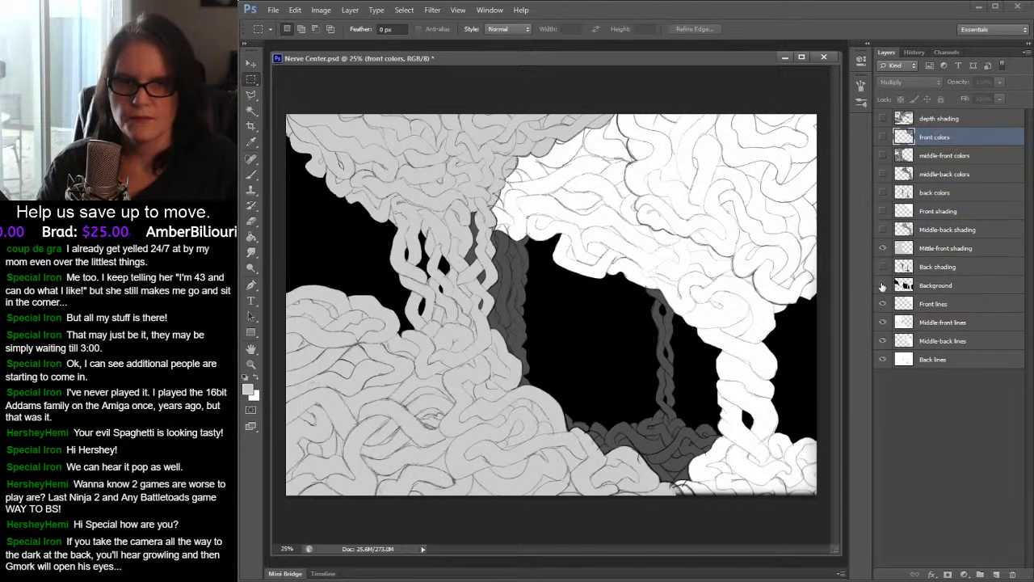
# - Hide the Background and Mittle-front shading layers, keeping Front lines and Back shading shown after toggling them for comparison
pyautogui.click(885, 304)
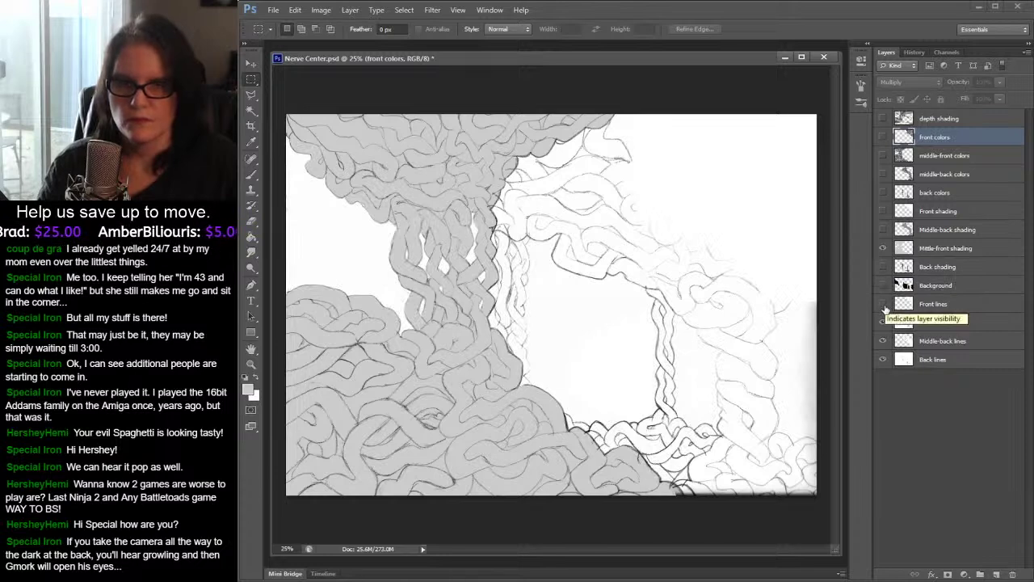
pyautogui.click(883, 304)
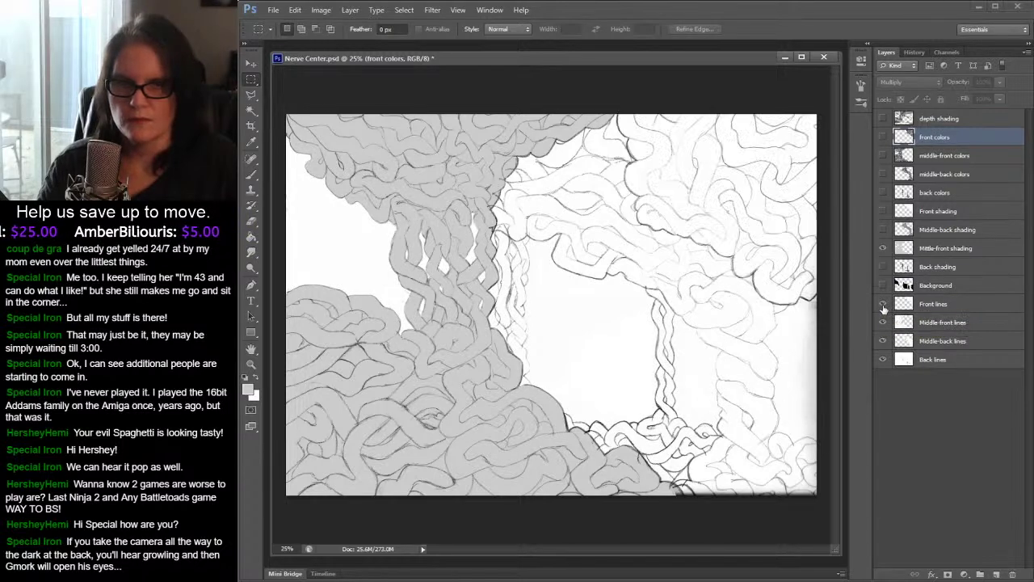
pyautogui.click(882, 286)
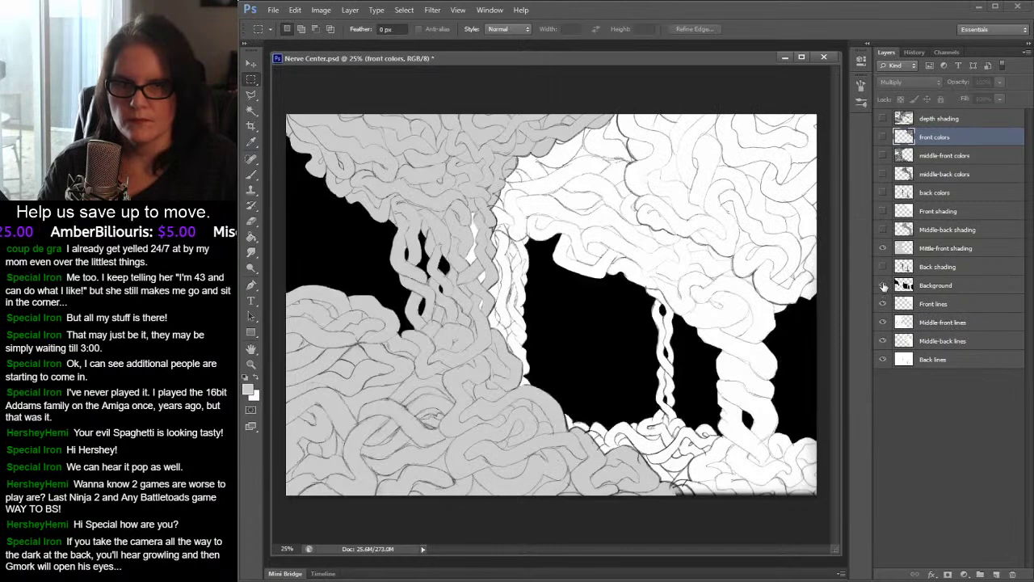
pyautogui.click(882, 286)
pyautogui.click(882, 267)
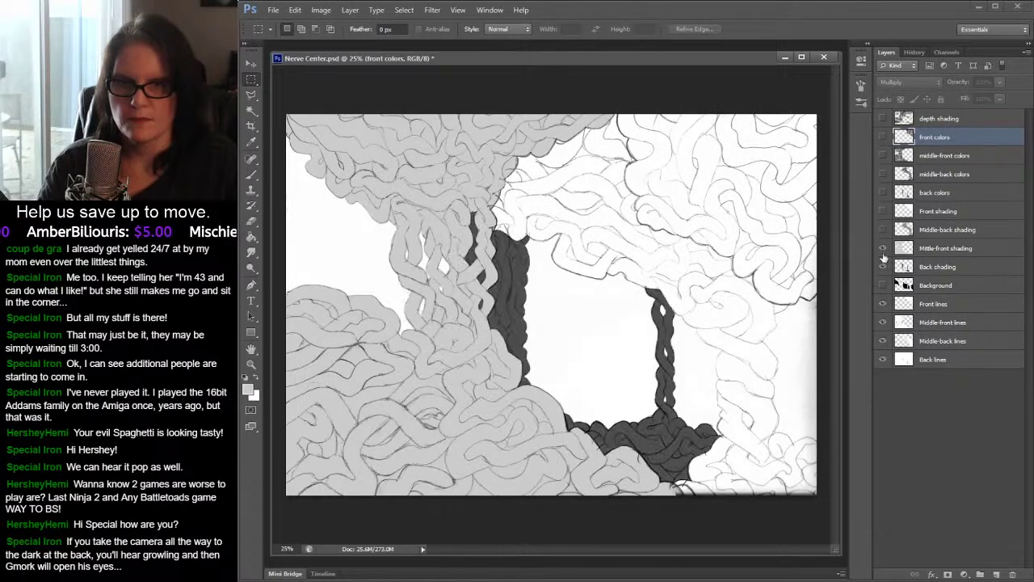
pyautogui.click(884, 248)
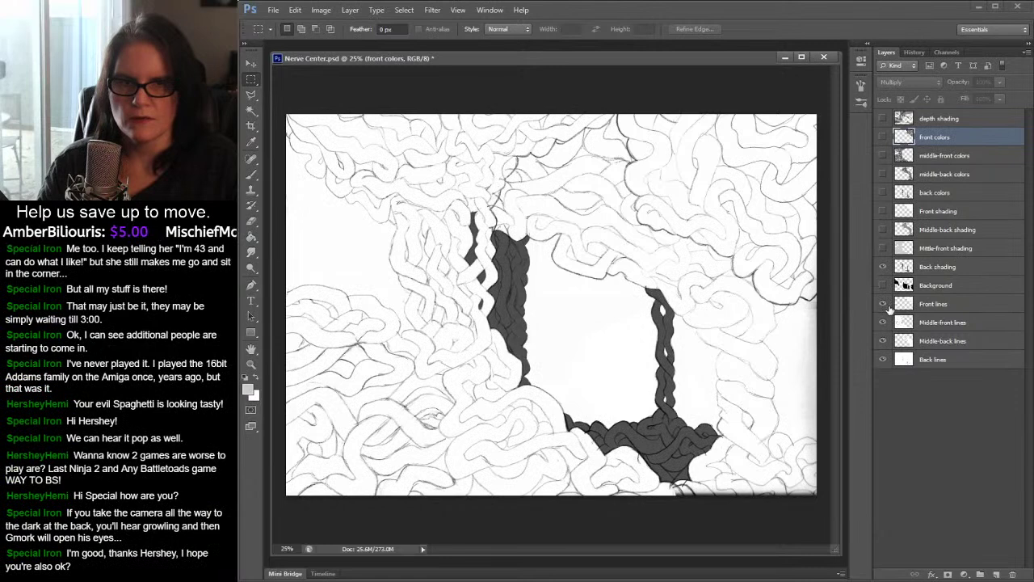
# - Isolate the back strands by hiding the Front, Middle-front and Middle-back lines and Back shading, and showing back colors with Back lines
pyautogui.click(884, 340)
pyautogui.click(883, 342)
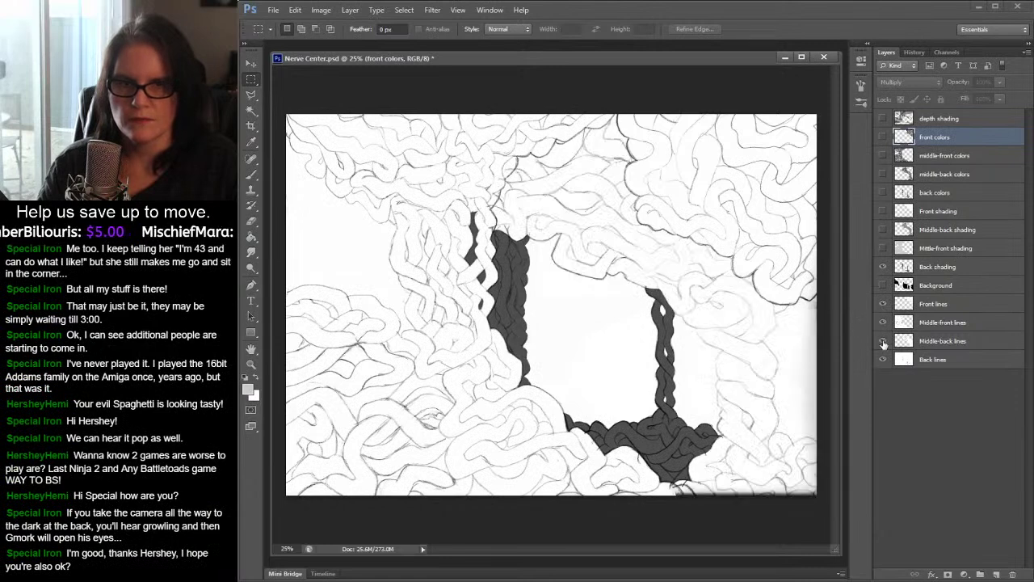
pyautogui.moveTo(883, 344); pyautogui.dragTo(883, 312)
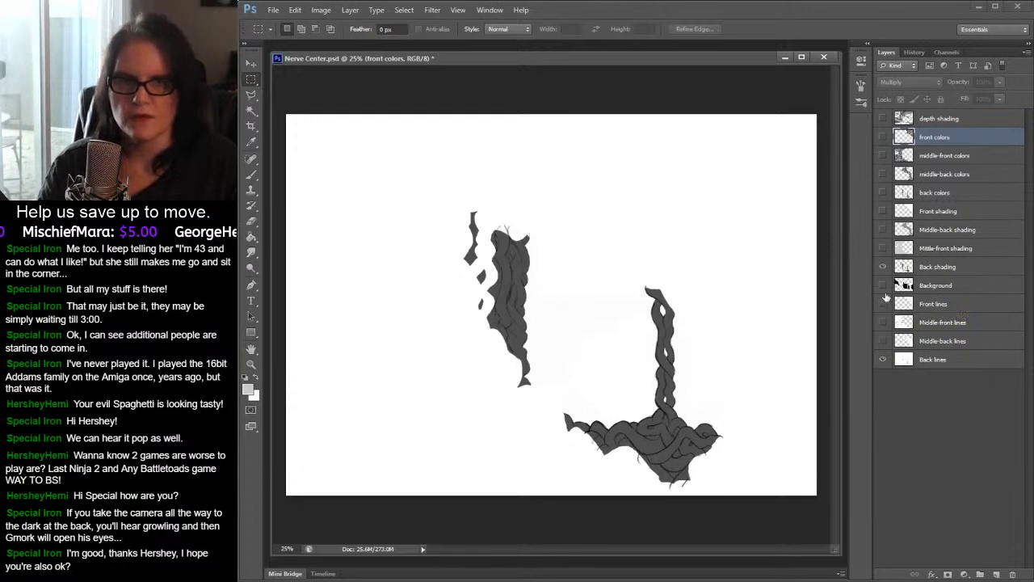
pyautogui.click(883, 268)
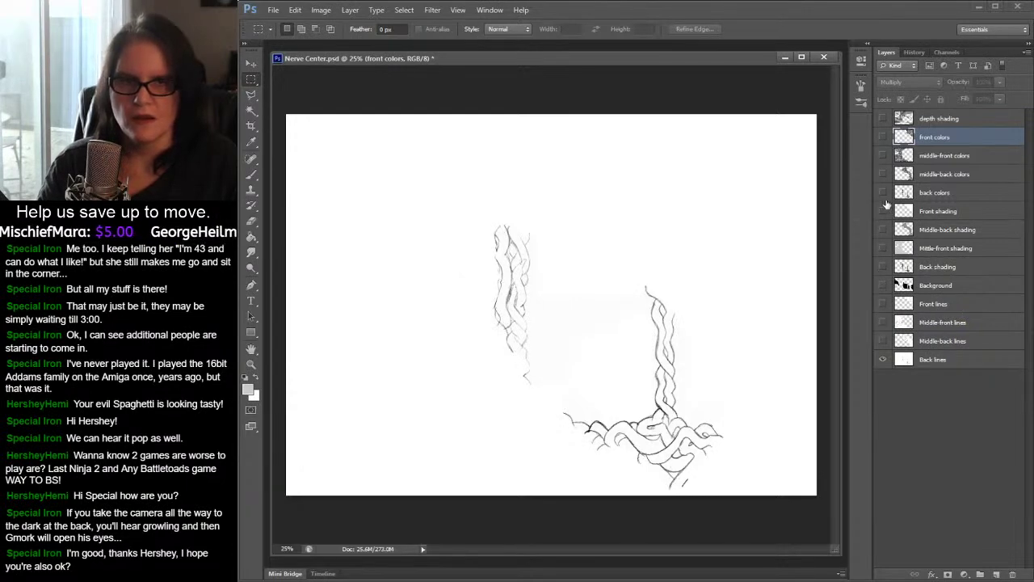
pyautogui.click(883, 193)
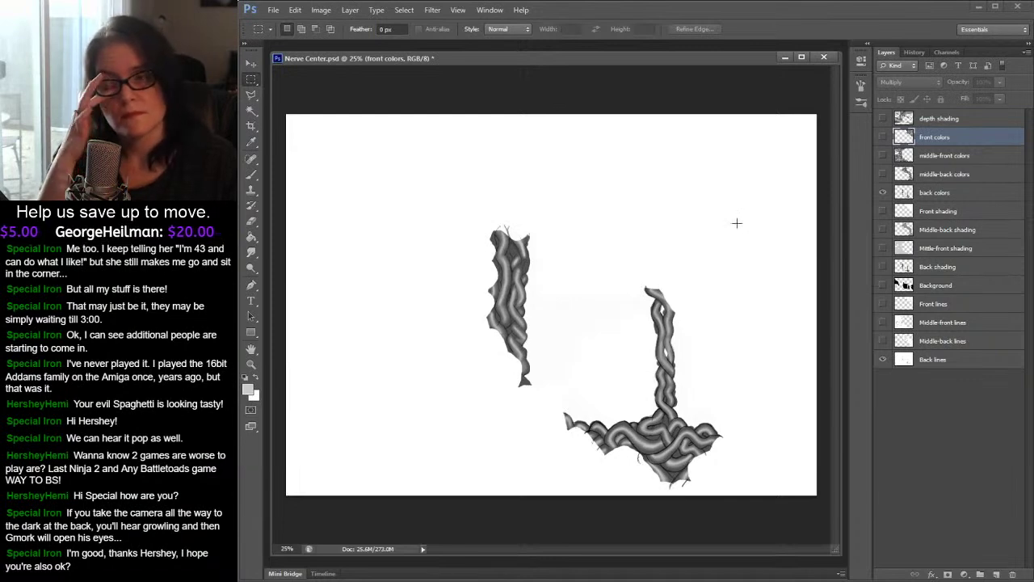
# - Sample the flat dark grey between the upper back strands as the foreground colour for the Brush tool
pyautogui.click(253, 367)
pyautogui.click(548, 258)
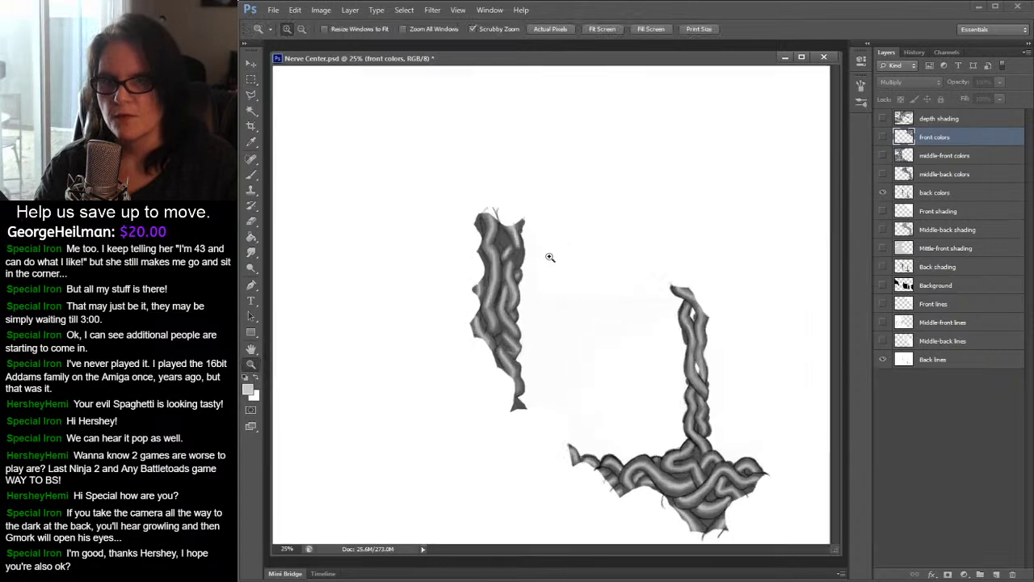
pyautogui.click(533, 265)
pyautogui.click(533, 265)
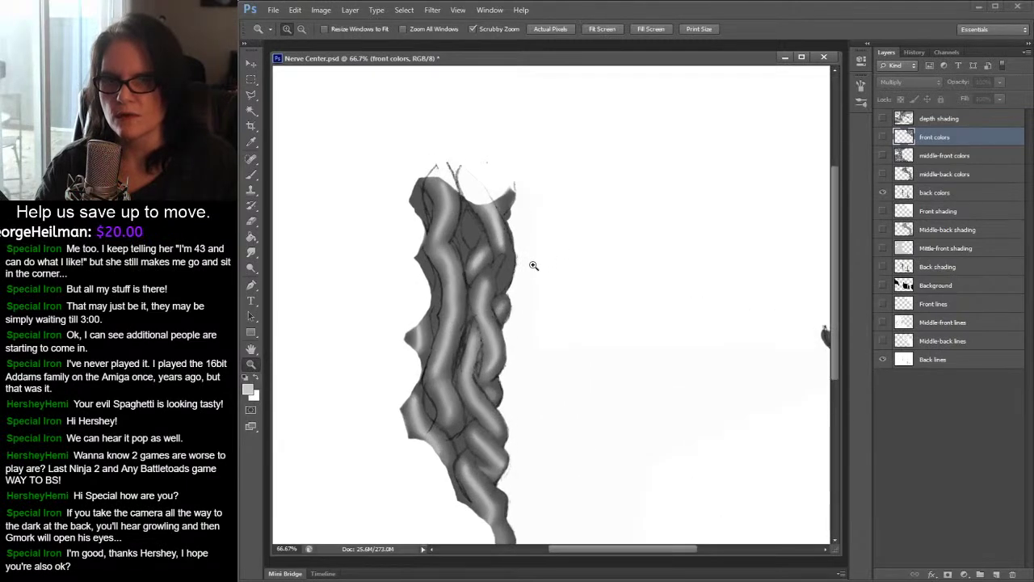
pyautogui.click(533, 265)
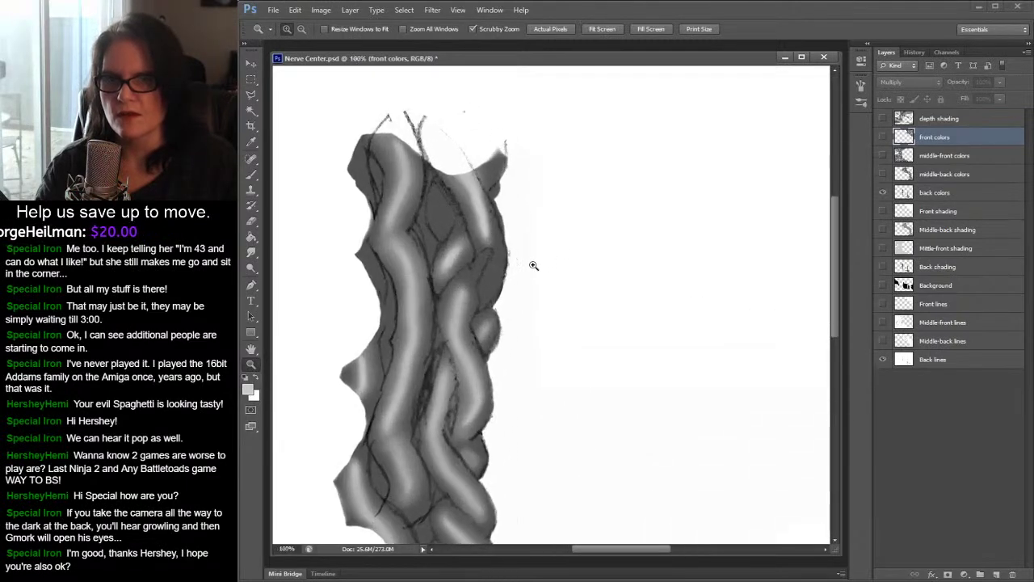
pyautogui.click(248, 145)
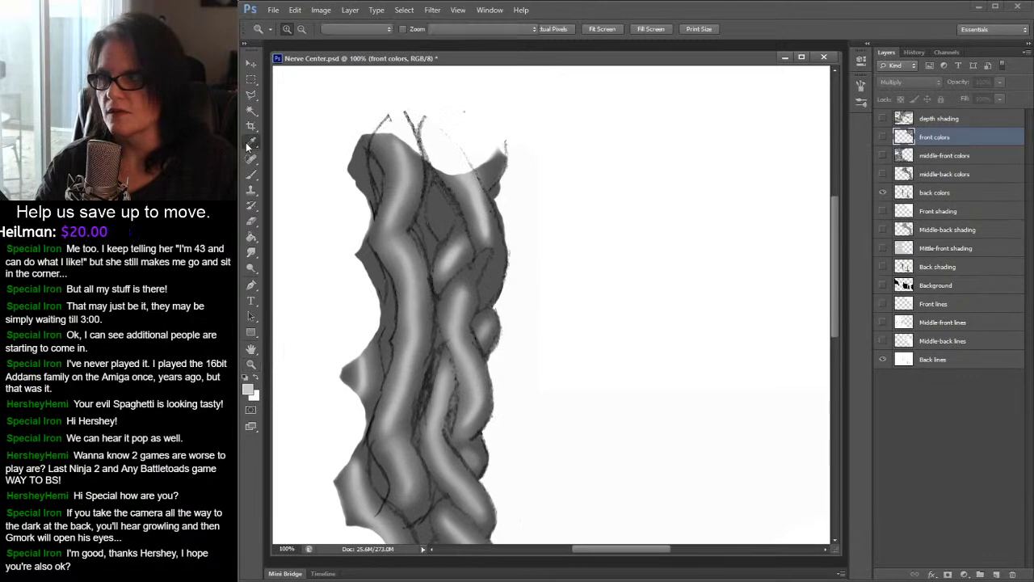
pyautogui.click(441, 209)
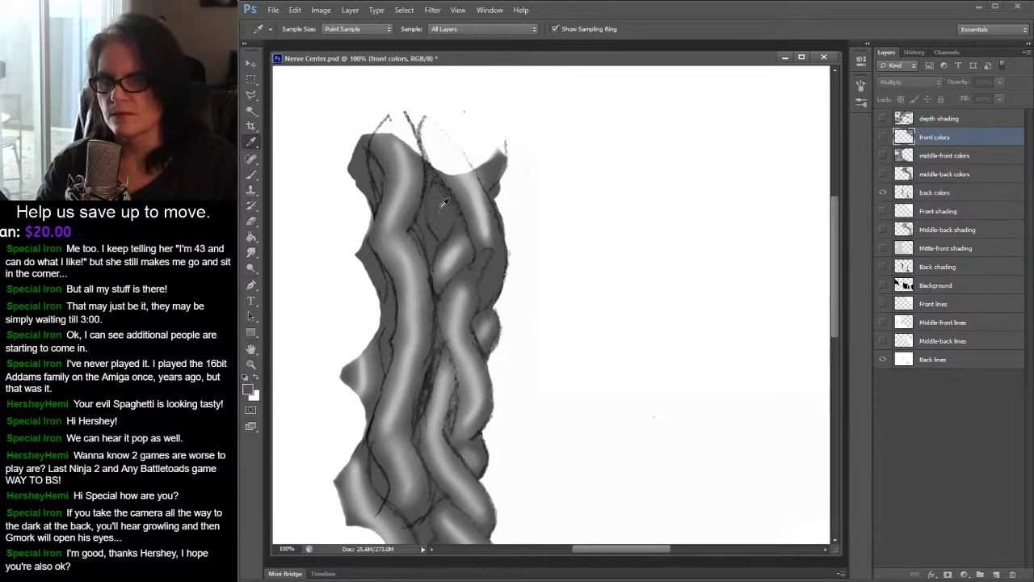
pyautogui.click(254, 379)
pyautogui.click(253, 177)
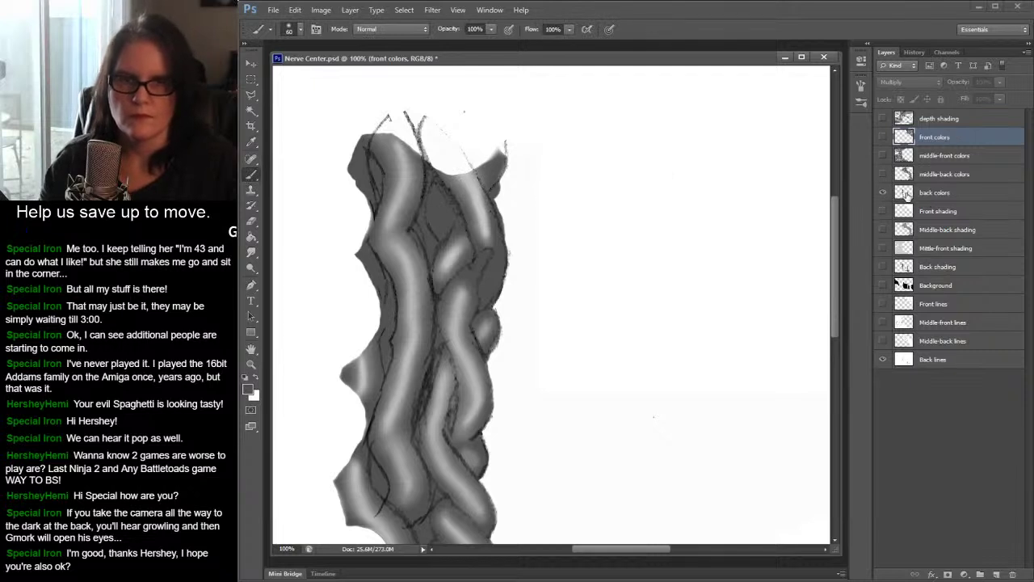
# - Load the back colors layer's outline as a selection on that layer and set the foreground colour to 2b2b2b
pyautogui.click(907, 194)
pyautogui.keyDown('ctrl'); pyautogui.click(906, 194); pyautogui.keyUp('ctrl')
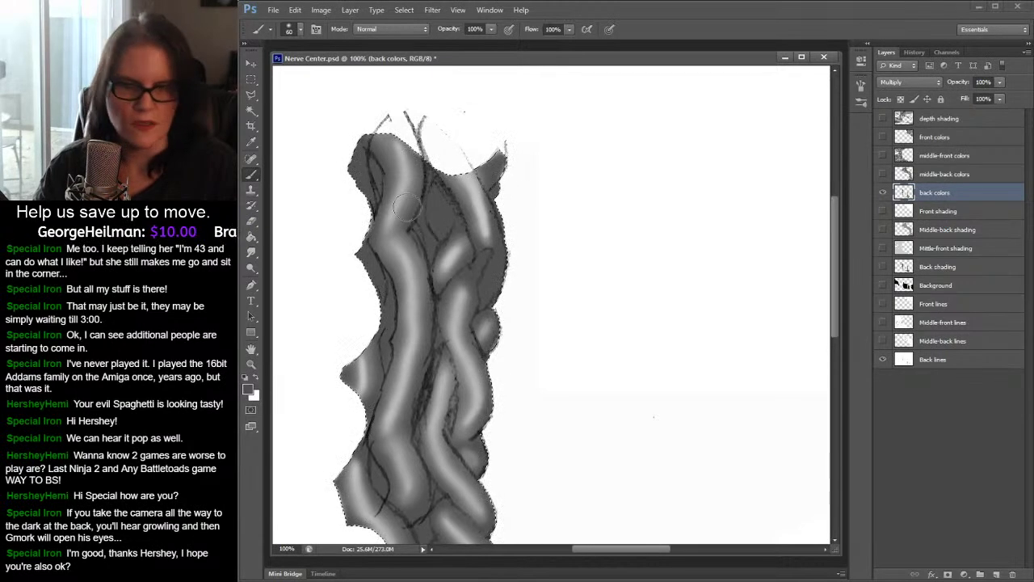
pyautogui.press('i')
pyautogui.click(250, 391)
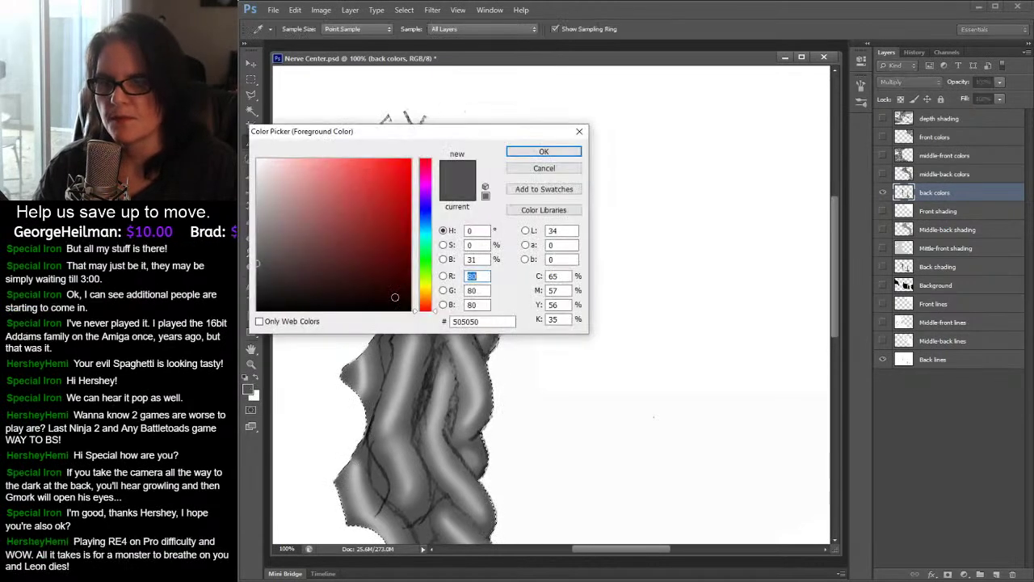
pyautogui.click(258, 286)
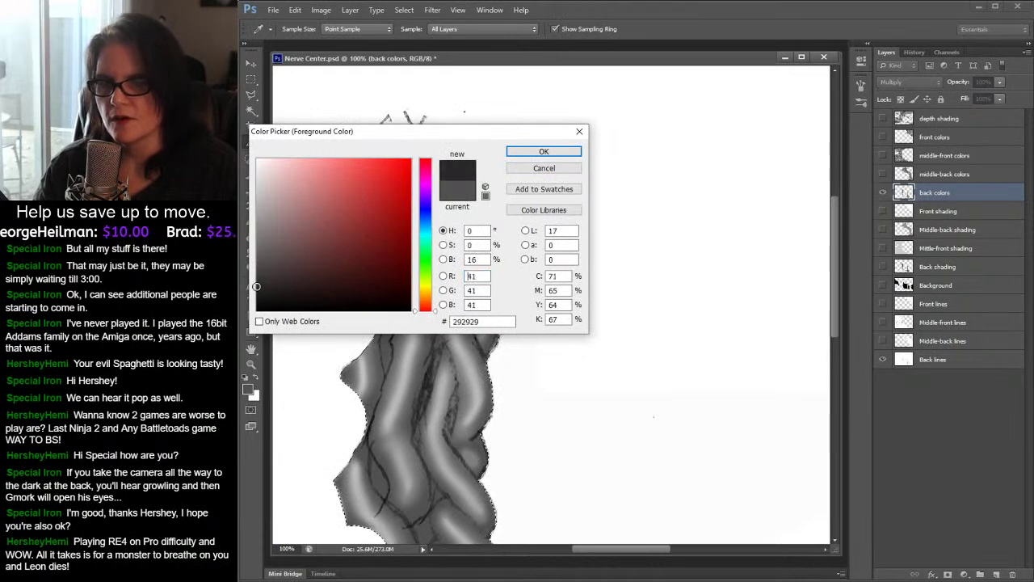
pyautogui.click(255, 284)
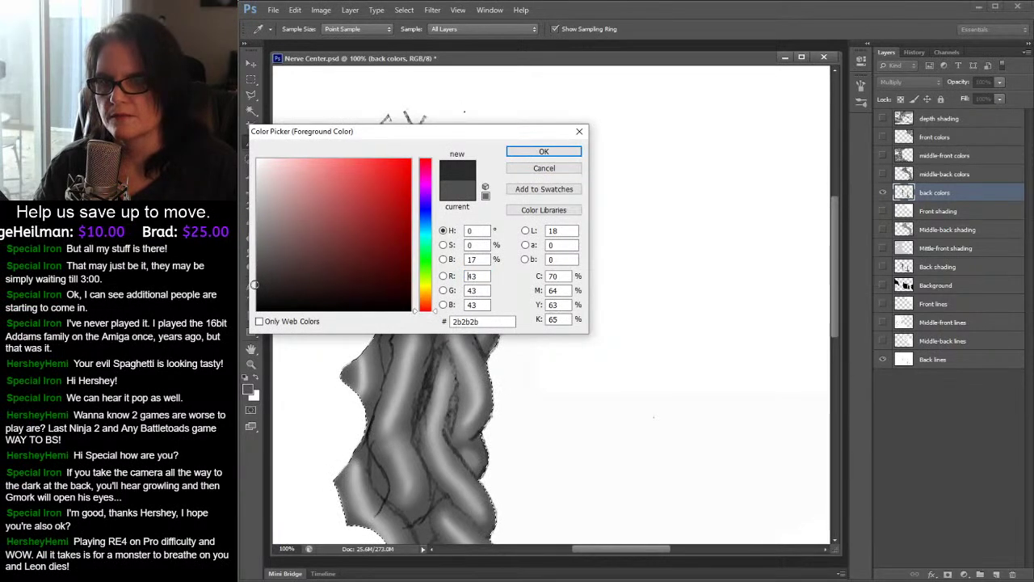
pyautogui.click(544, 152)
# - Brush dark shadows into the gaps and along the edges of the upper back strand bundle on the back colors layer
pyautogui.press('b')
pyautogui.moveTo(517, 179)
pyautogui.mouseDown()
pyautogui.moveTo(489, 198)
pyautogui.moveTo(499, 192)
pyautogui.moveTo(481, 214)
pyautogui.mouseUp()
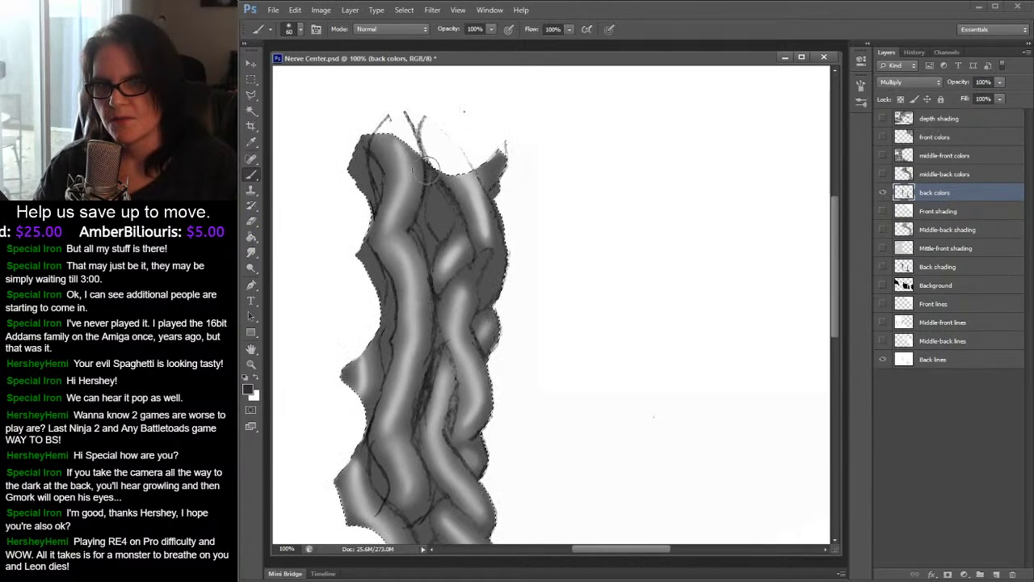
pyautogui.moveTo(450, 209)
pyautogui.mouseDown()
pyautogui.moveTo(478, 253)
pyautogui.moveTo(458, 223)
pyautogui.moveTo(435, 259)
pyautogui.moveTo(435, 294)
pyautogui.moveTo(419, 229)
pyautogui.moveTo(428, 175)
pyautogui.moveTo(448, 185)
pyautogui.moveTo(429, 205)
pyautogui.moveTo(435, 240)
pyautogui.moveTo(430, 229)
pyautogui.moveTo(449, 214)
pyautogui.moveTo(531, 257)
pyautogui.mouseUp()
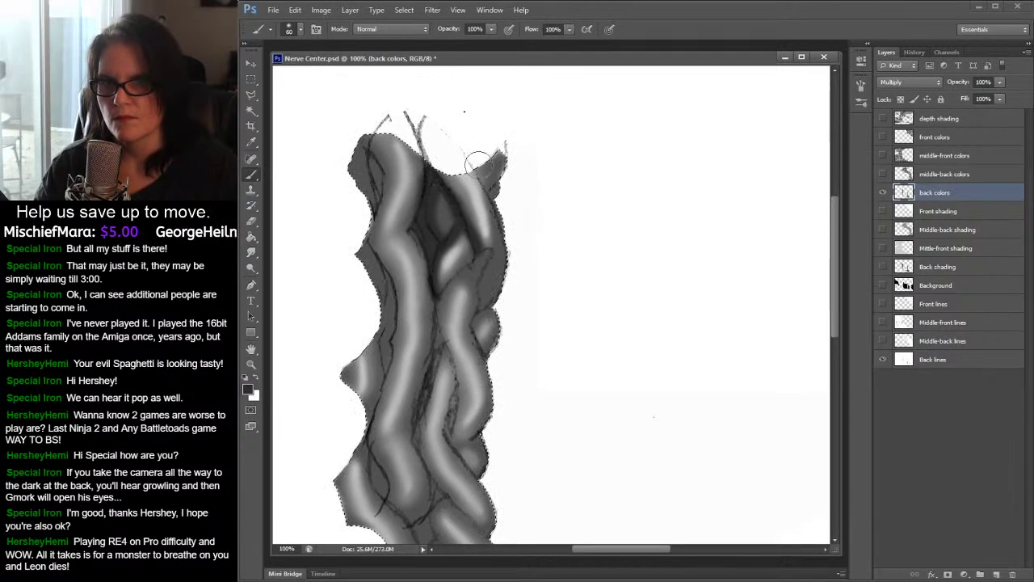
pyautogui.moveTo(495, 185)
pyautogui.mouseDown()
pyautogui.moveTo(483, 173)
pyautogui.moveTo(512, 143)
pyautogui.mouseUp()
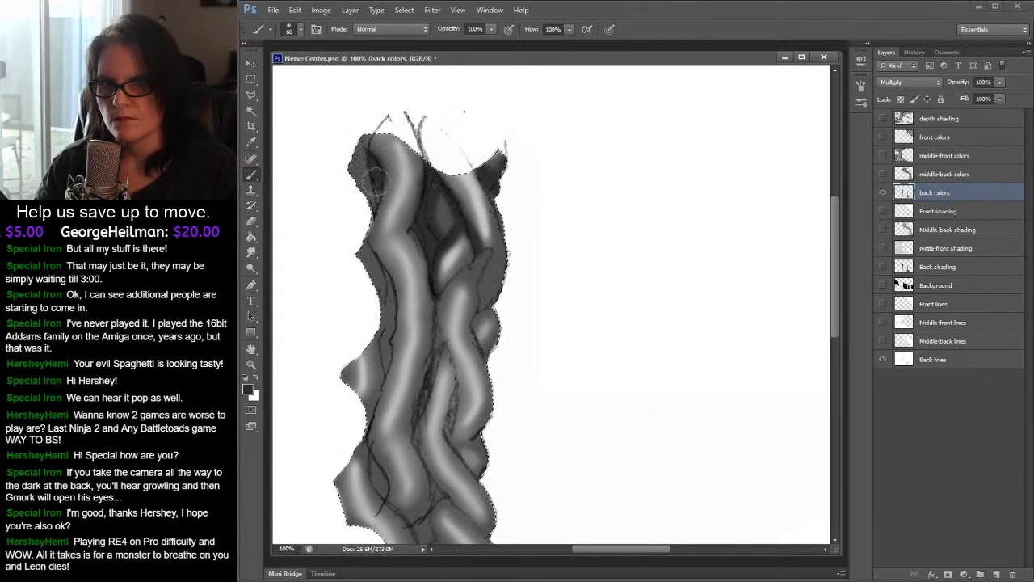
pyautogui.moveTo(363, 213); pyautogui.dragTo(375, 177)
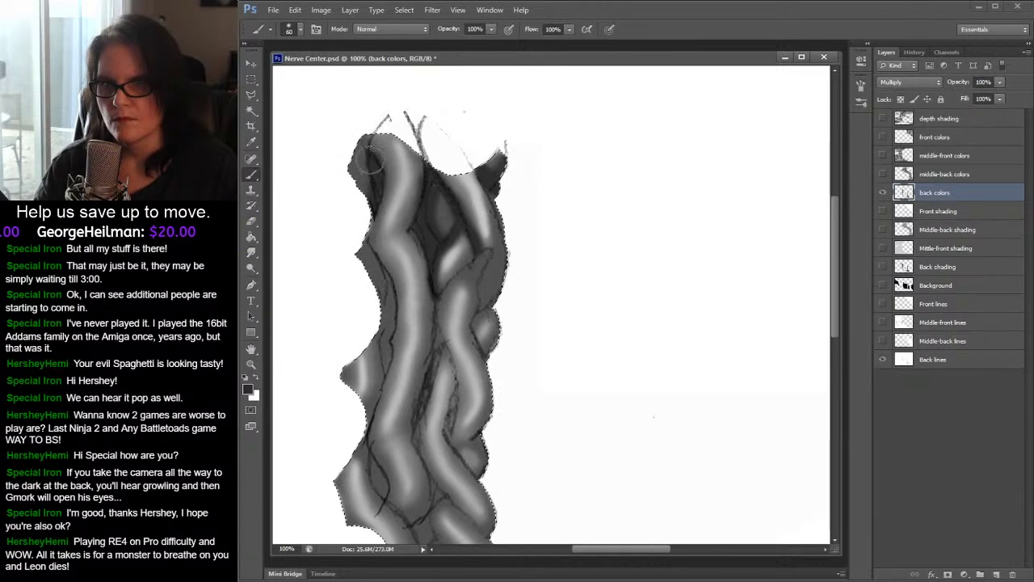
pyautogui.moveTo(477, 217)
pyautogui.mouseDown()
pyautogui.moveTo(436, 230)
pyautogui.moveTo(415, 250)
pyautogui.moveTo(365, 261)
pyautogui.moveTo(382, 293)
pyautogui.moveTo(368, 228)
pyautogui.mouseUp()
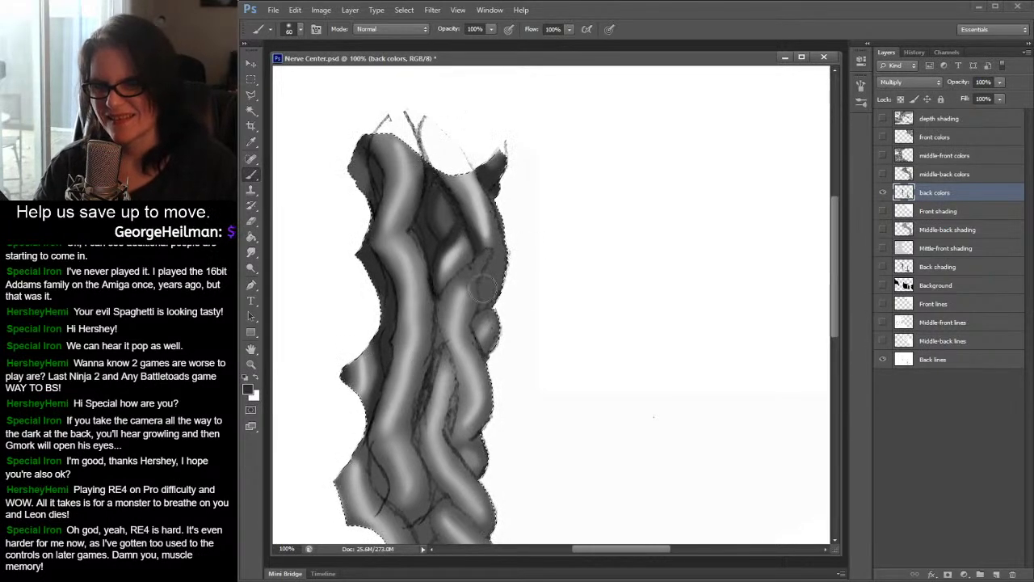
pyautogui.moveTo(470, 259)
pyautogui.mouseDown()
pyautogui.moveTo(434, 309)
pyautogui.moveTo(443, 344)
pyautogui.moveTo(430, 256)
pyautogui.moveTo(435, 336)
pyautogui.moveTo(415, 442)
pyautogui.moveTo(433, 489)
pyautogui.moveTo(409, 527)
pyautogui.moveTo(447, 504)
pyautogui.moveTo(432, 493)
pyautogui.moveTo(500, 445)
pyautogui.moveTo(430, 485)
pyautogui.moveTo(495, 534)
pyautogui.moveTo(454, 441)
pyautogui.mouseUp()
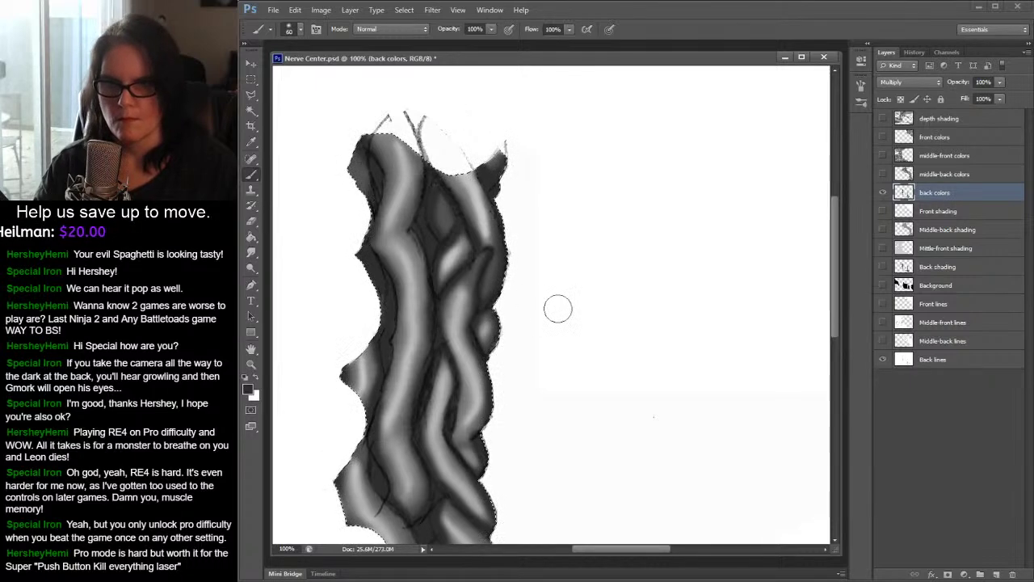
# - Brush dark shadows between the strands and along the outline of the same bundle's tapering lower end
pyautogui.click(250, 364)
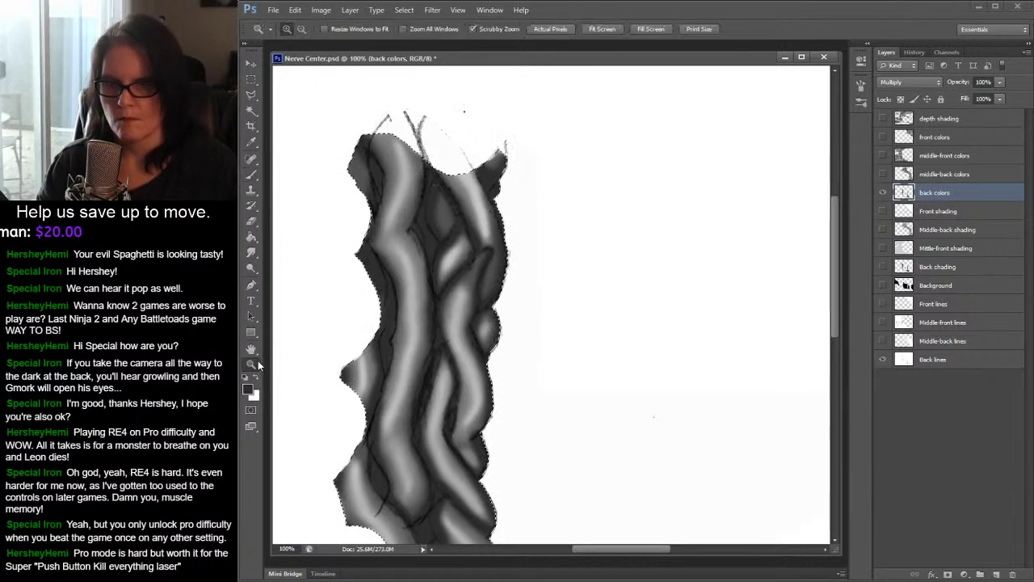
pyautogui.keyDown('alt'); pyautogui.click(692, 277); pyautogui.keyUp('alt')
pyautogui.moveTo(722, 300); pyautogui.dragTo(692, 194)
pyautogui.click(555, 388)
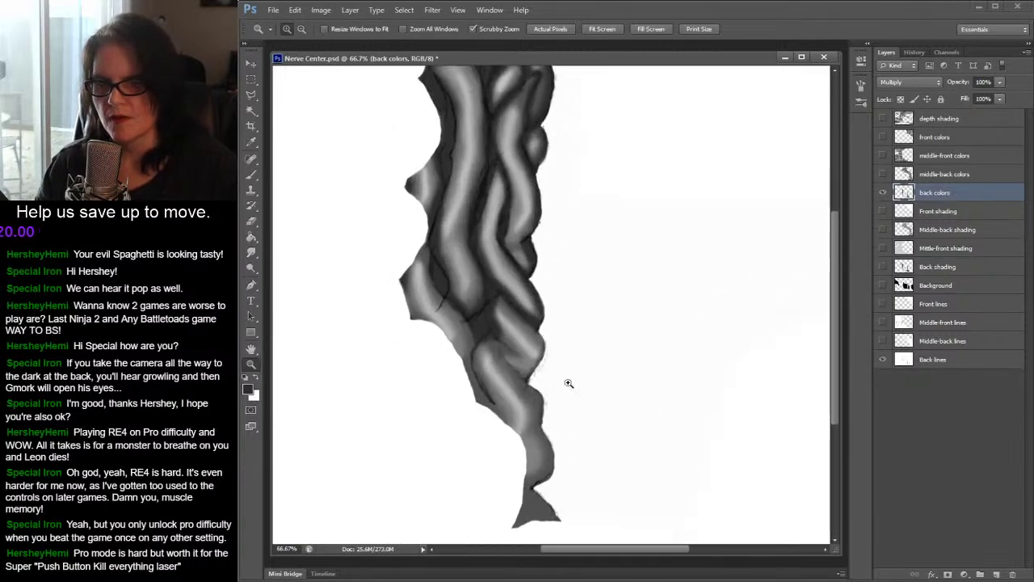
pyautogui.moveTo(583, 312); pyautogui.dragTo(577, 282)
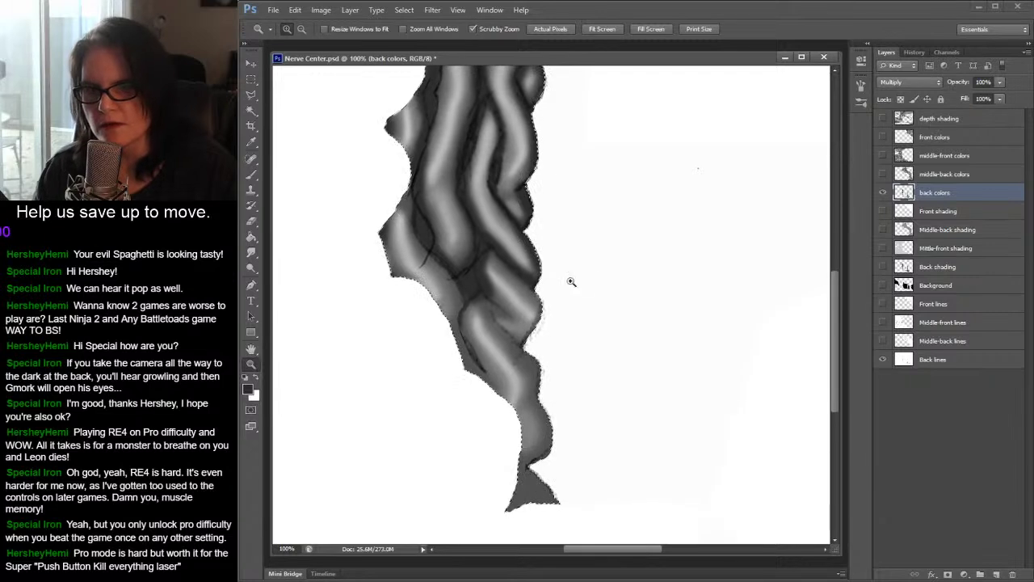
pyautogui.click(251, 174)
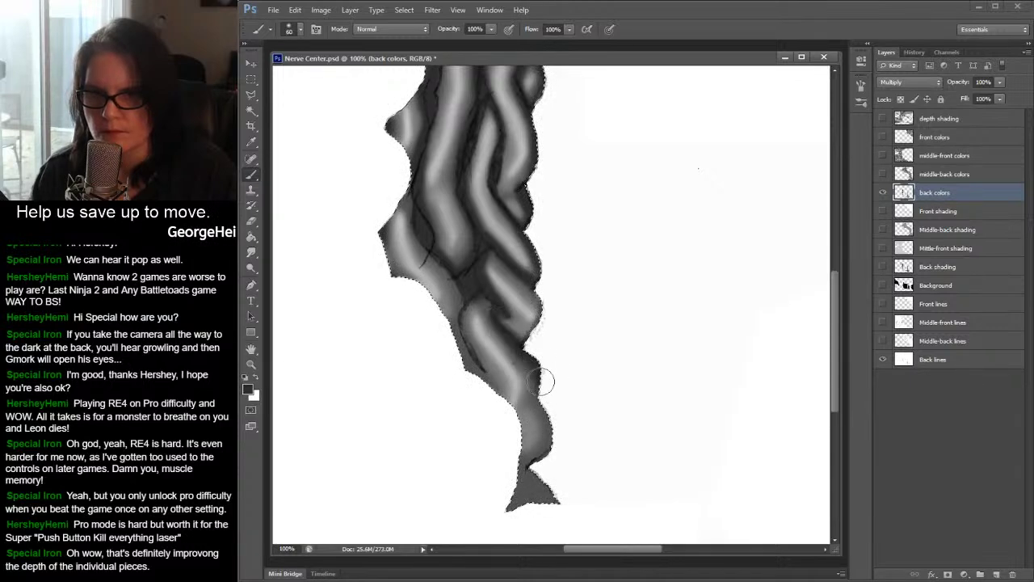
pyautogui.moveTo(547, 420); pyautogui.dragTo(526, 471)
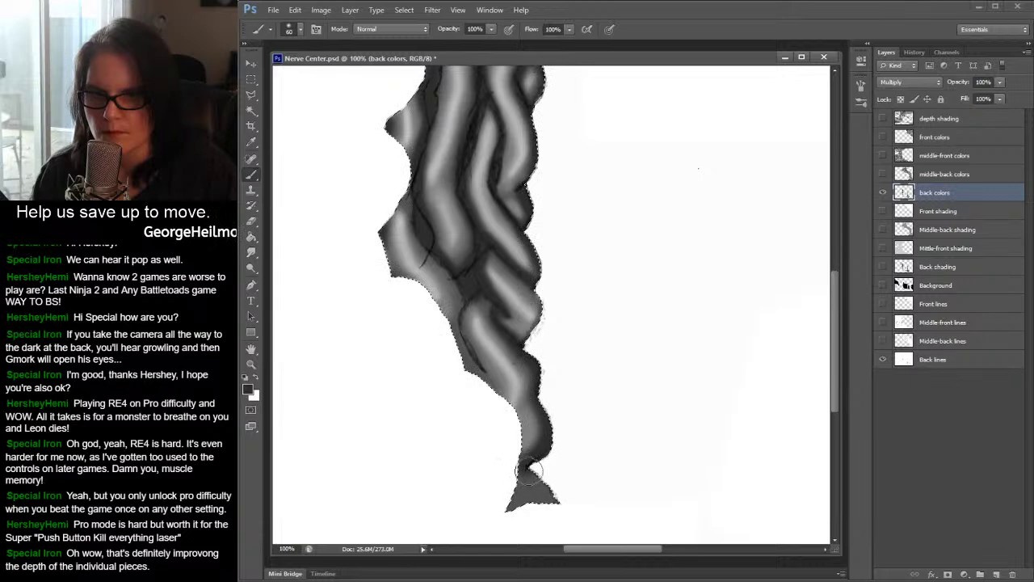
pyautogui.moveTo(494, 428)
pyautogui.mouseDown()
pyautogui.moveTo(473, 292)
pyautogui.moveTo(456, 318)
pyautogui.moveTo(460, 354)
pyautogui.moveTo(518, 425)
pyautogui.mouseUp()
# - Shade the edges, gaps and crossings in the upper part of the thin twisted column with the Brush tool
pyautogui.moveTo(707, 331)
pyautogui.mouseDown()
pyautogui.moveTo(607, 238)
pyautogui.moveTo(508, 203)
pyautogui.moveTo(392, 229)
pyautogui.mouseUp()
pyautogui.moveTo(515, 235); pyautogui.dragTo(466, 307)
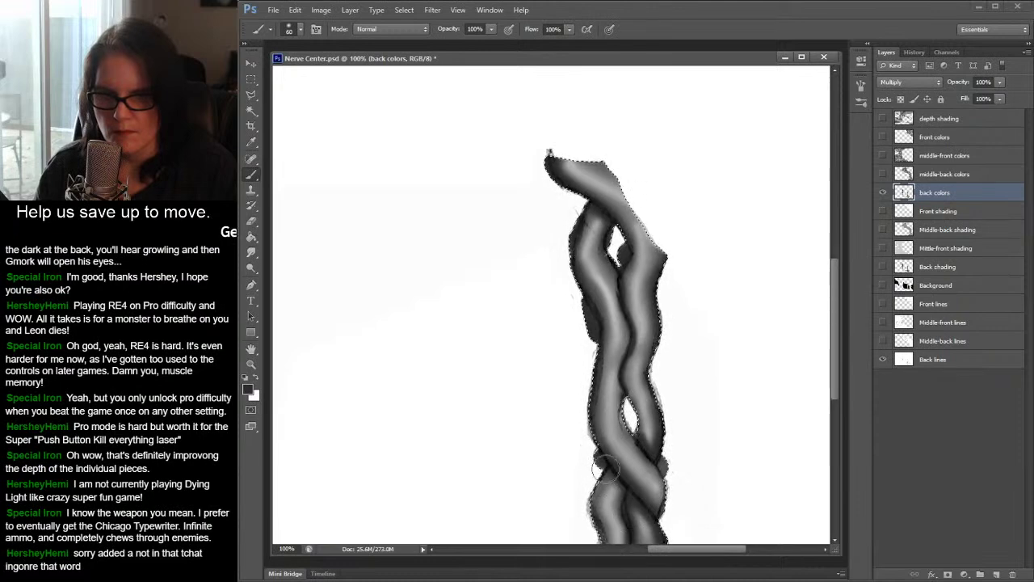
pyautogui.hotkey('ctrl', 'd')
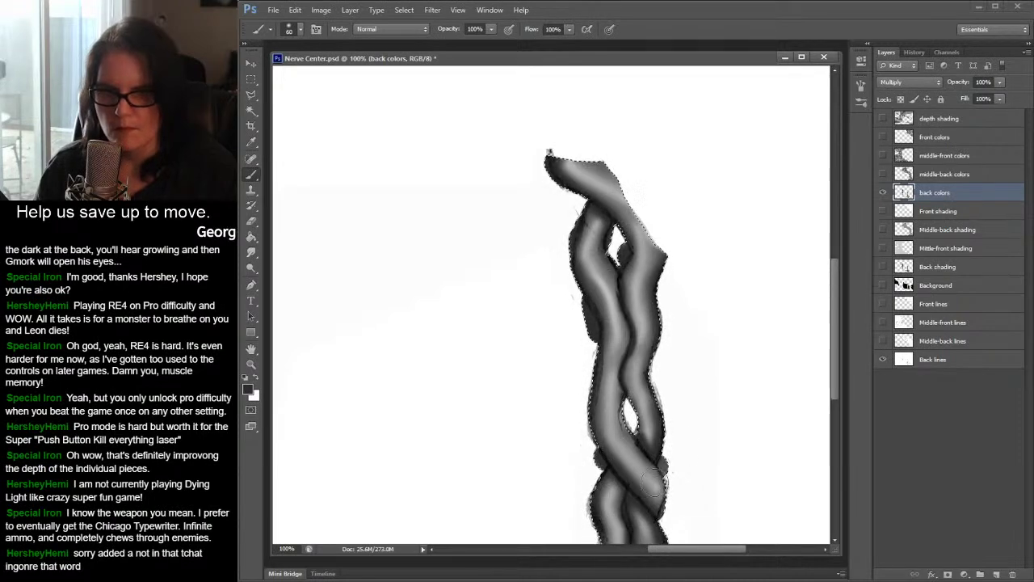
# - Shade the twisted column's lower part and darken the gaps and edges of the tangled strands at its base
pyautogui.moveTo(706, 426)
pyautogui.mouseDown()
pyautogui.moveTo(710, 285)
pyautogui.moveTo(668, 178)
pyautogui.moveTo(691, 126)
pyautogui.mouseUp()
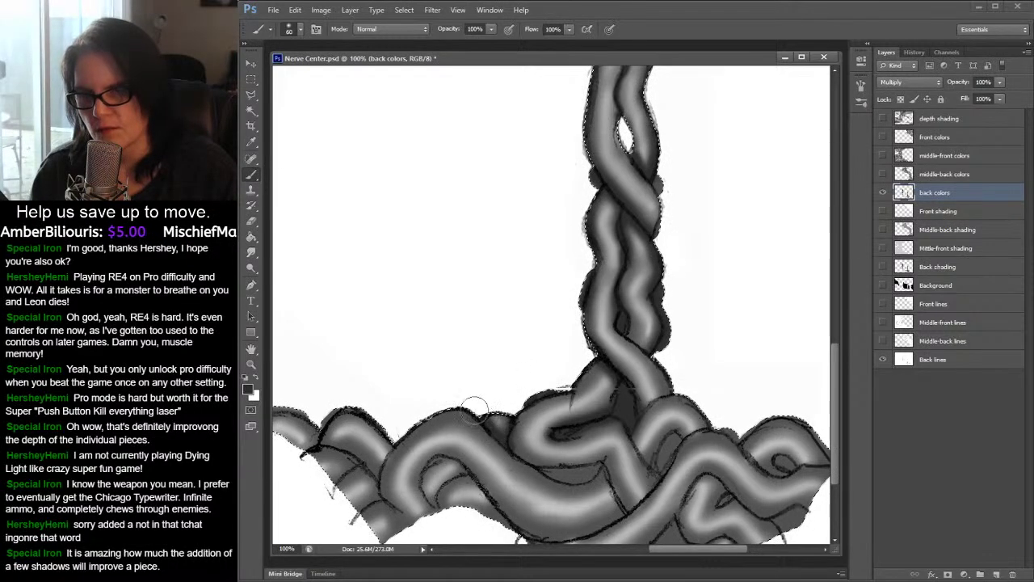
pyautogui.scroll(-4, 752, 212)
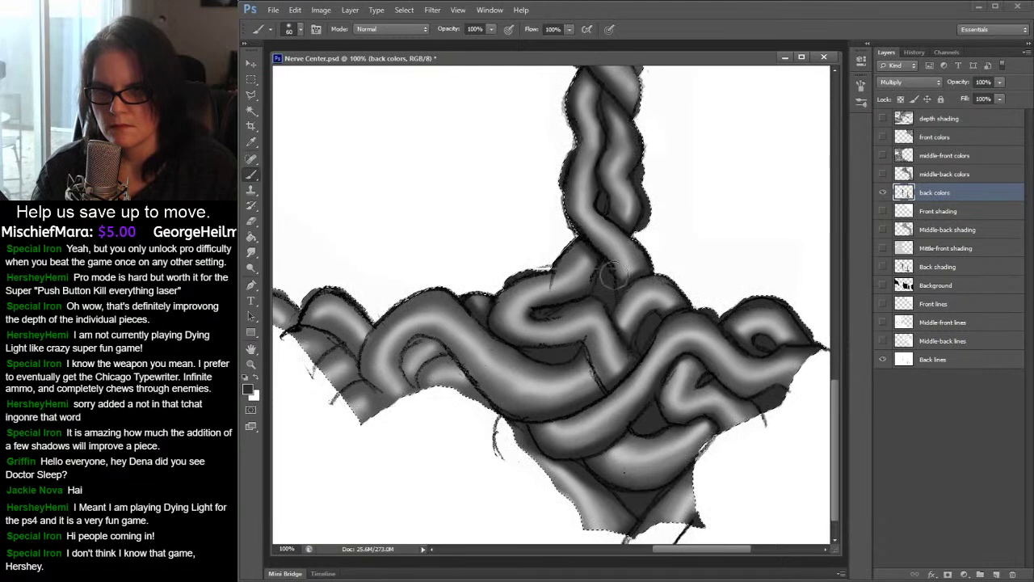
pyautogui.moveTo(590, 245)
pyautogui.mouseDown()
pyautogui.moveTo(728, 240)
pyautogui.moveTo(717, 239)
pyautogui.mouseUp()
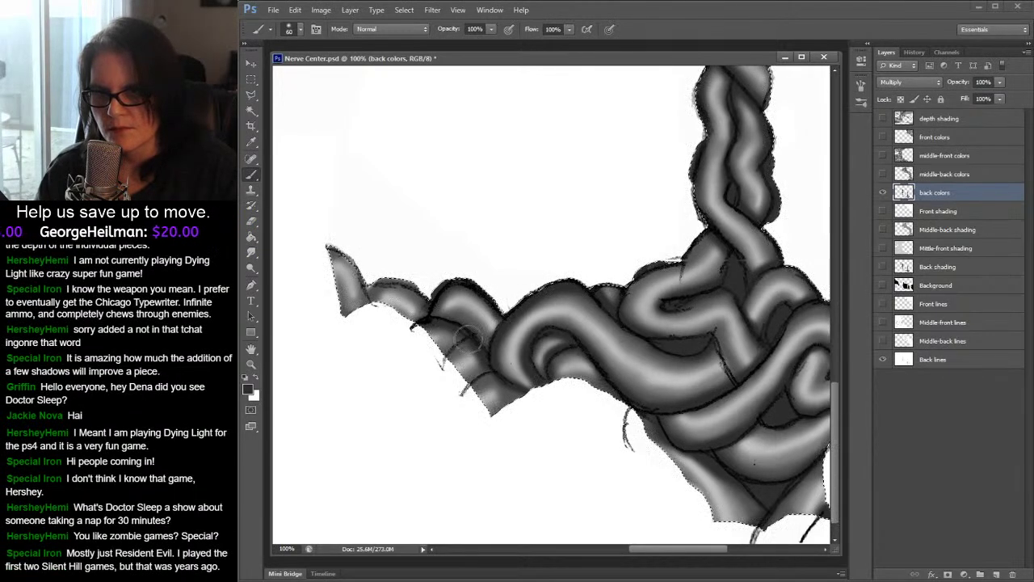
pyautogui.moveTo(471, 378); pyautogui.dragTo(687, 250)
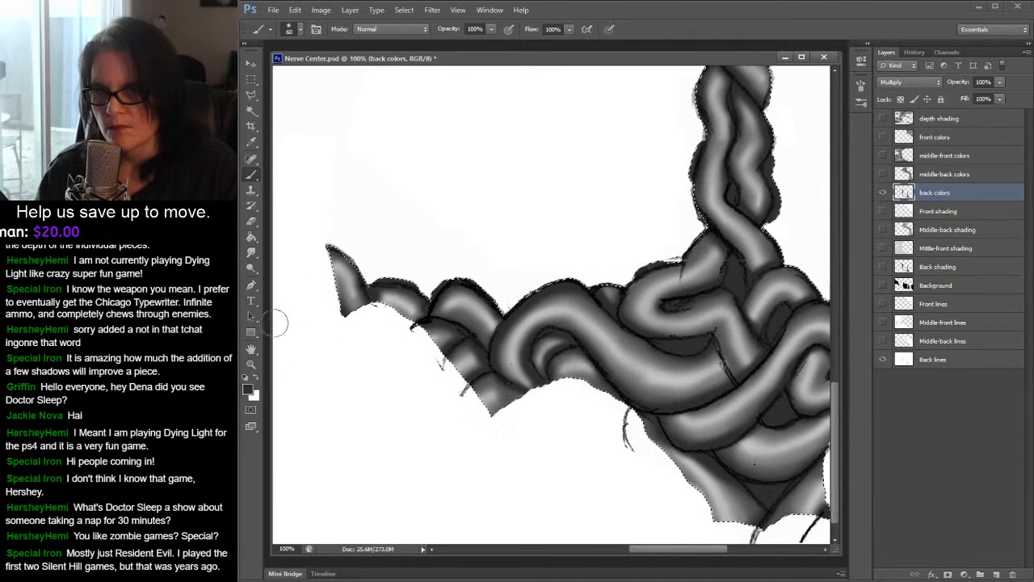
# - Save Nerve Center.psd with the shaded back colors layer and clear the selection
pyautogui.click(251, 364)
pyautogui.keyDown('alt'); pyautogui.click(628, 265); pyautogui.keyUp('alt')
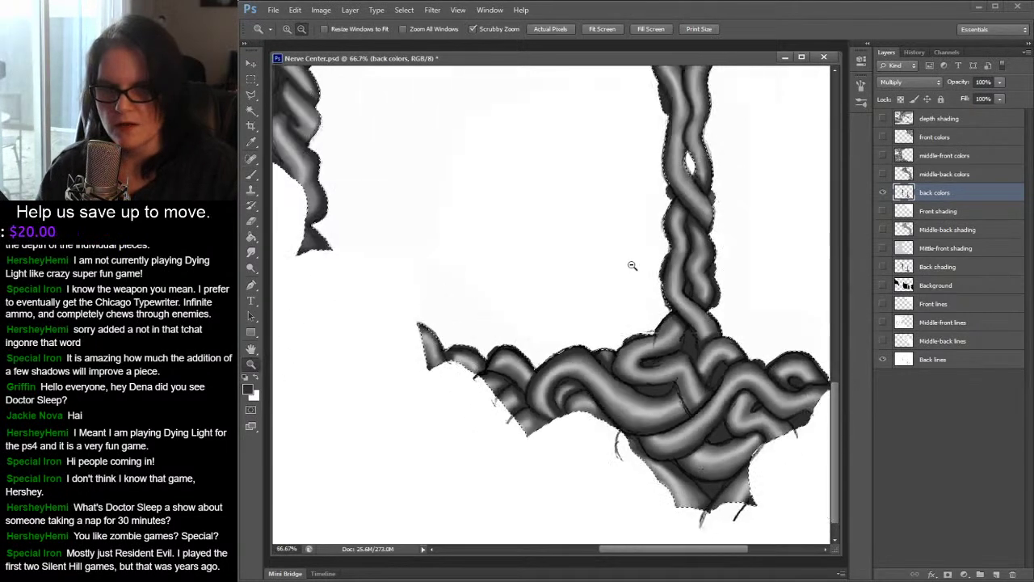
pyautogui.keyDown('alt'); pyautogui.click(652, 257); pyautogui.keyUp('alt')
pyautogui.keyDown('alt'); pyautogui.click(651, 257); pyautogui.keyUp('alt')
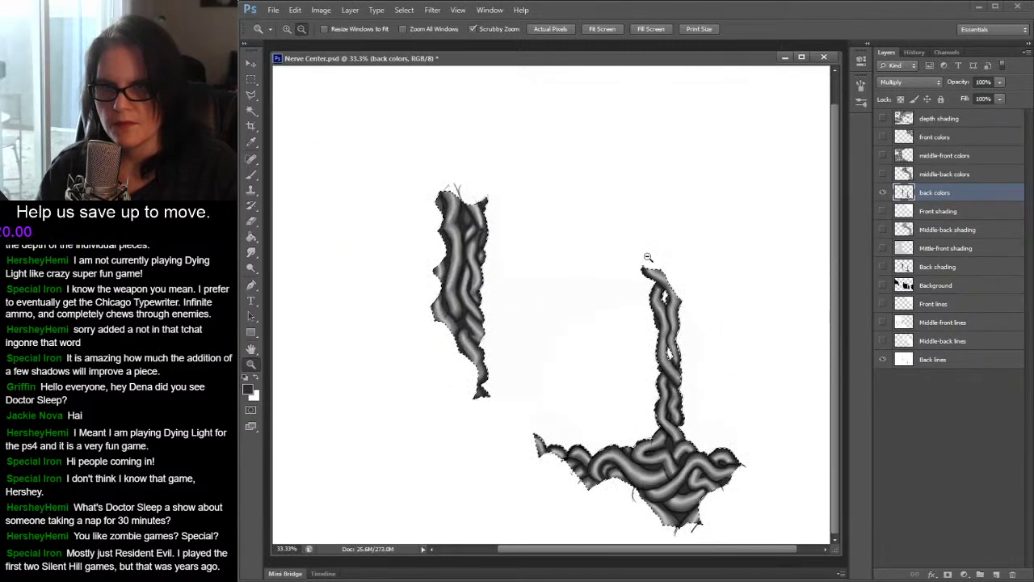
pyautogui.hotkey('ctrl', 's')
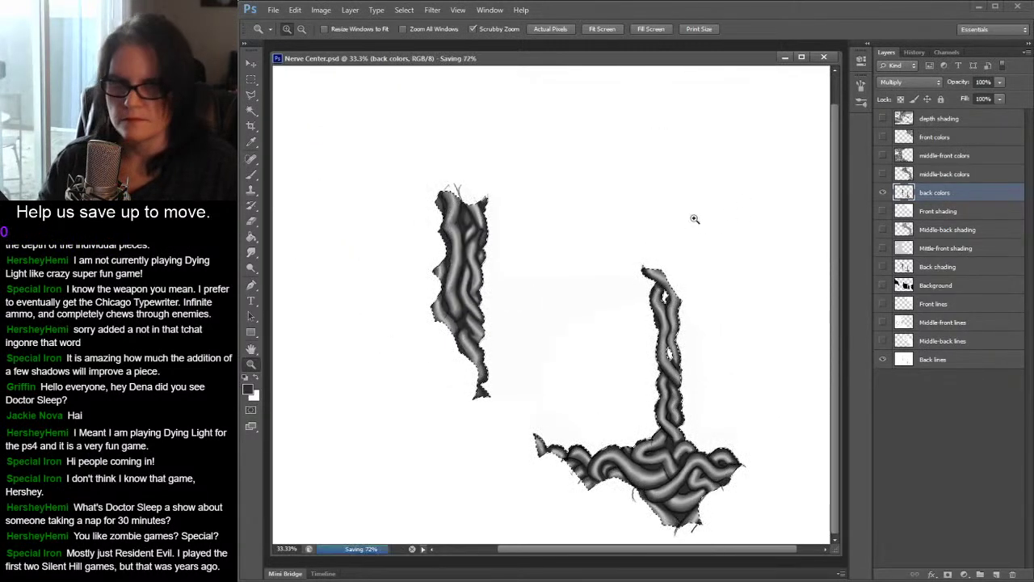
pyautogui.click(251, 79)
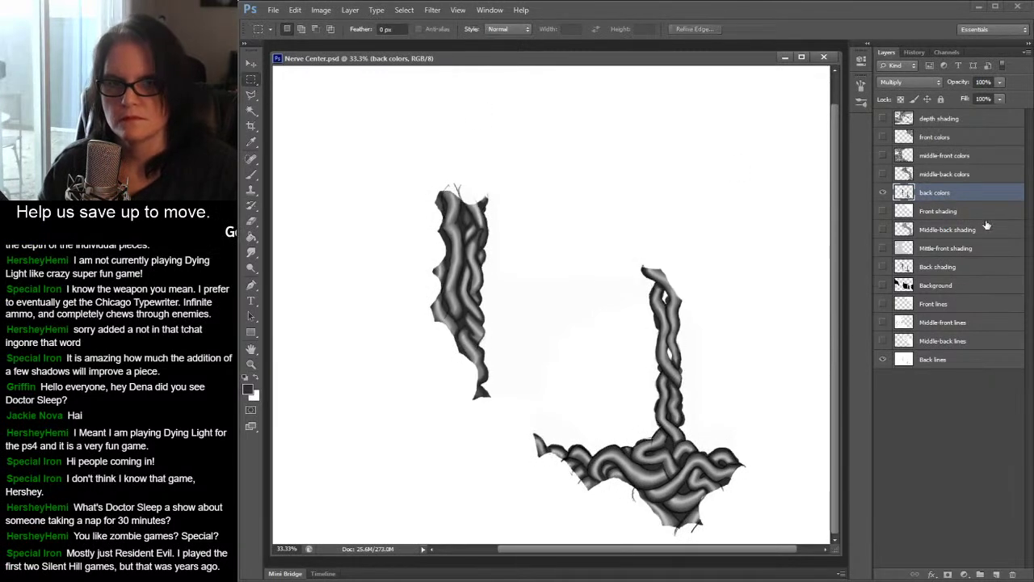
# - Show the middle-back colors and Middle-back lines layers, make middle-back colors the active layer, and save the file
pyautogui.click(883, 174)
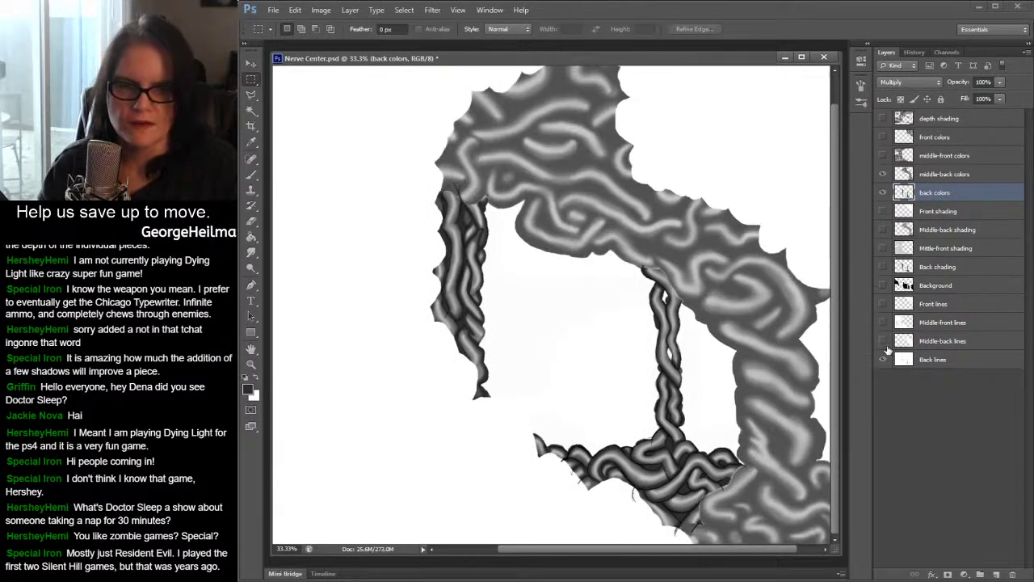
pyautogui.click(882, 341)
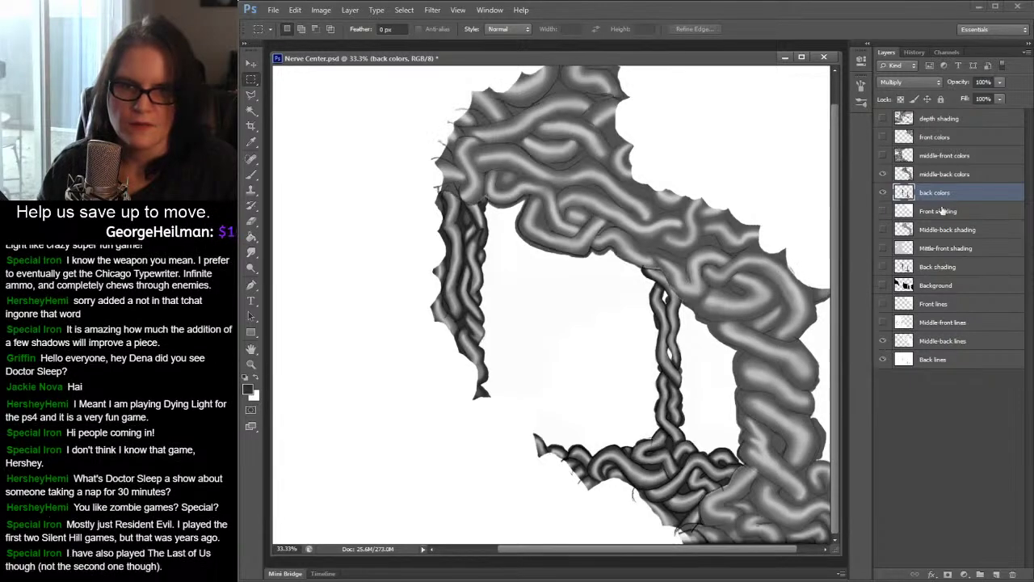
pyautogui.click(931, 175)
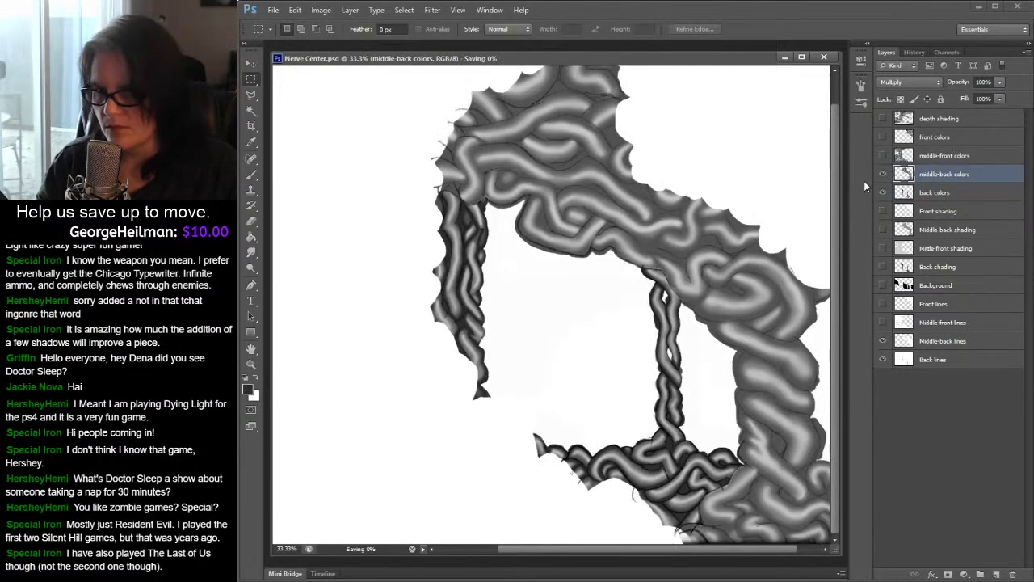
pyautogui.hotkey('ctrl', 's')
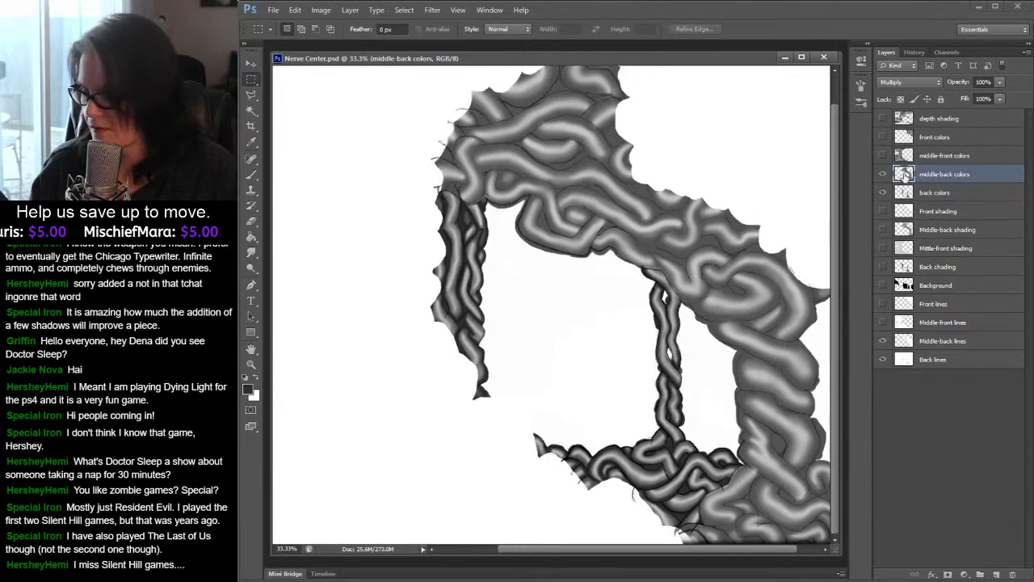
# - Load the middle-back colors layer's outline as a selection and ready the Brush tool over the arch's upper strands
pyautogui.keyDown('ctrl'); pyautogui.click(904, 177); pyautogui.keyUp('ctrl')
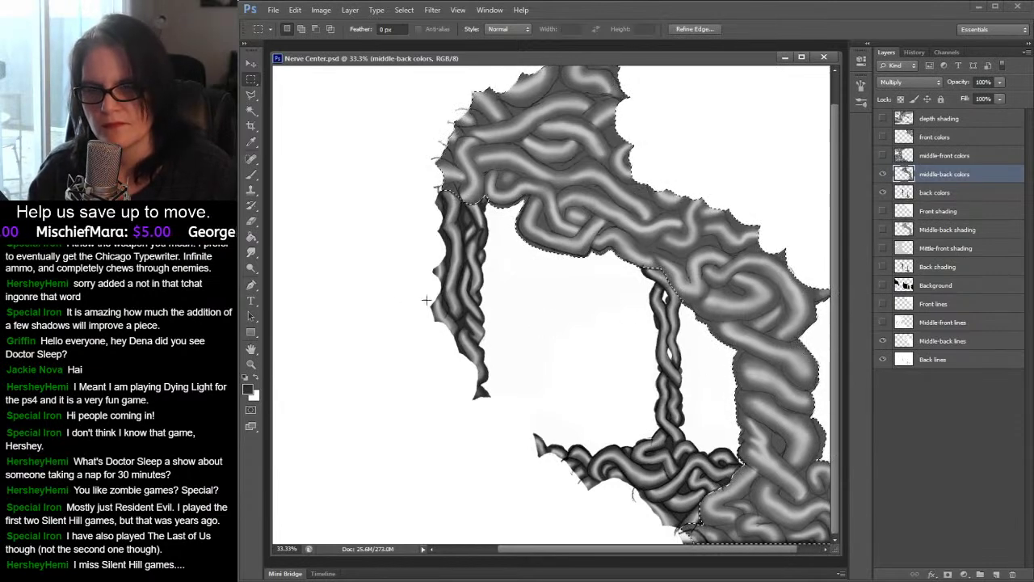
pyautogui.click(251, 364)
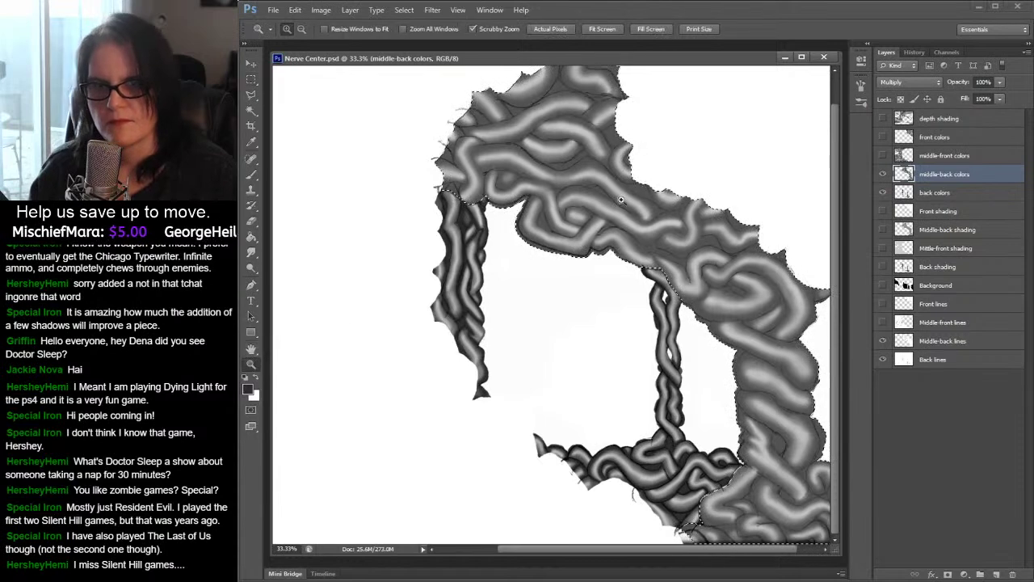
pyautogui.click(607, 174)
pyautogui.moveTo(618, 165); pyautogui.dragTo(637, 257)
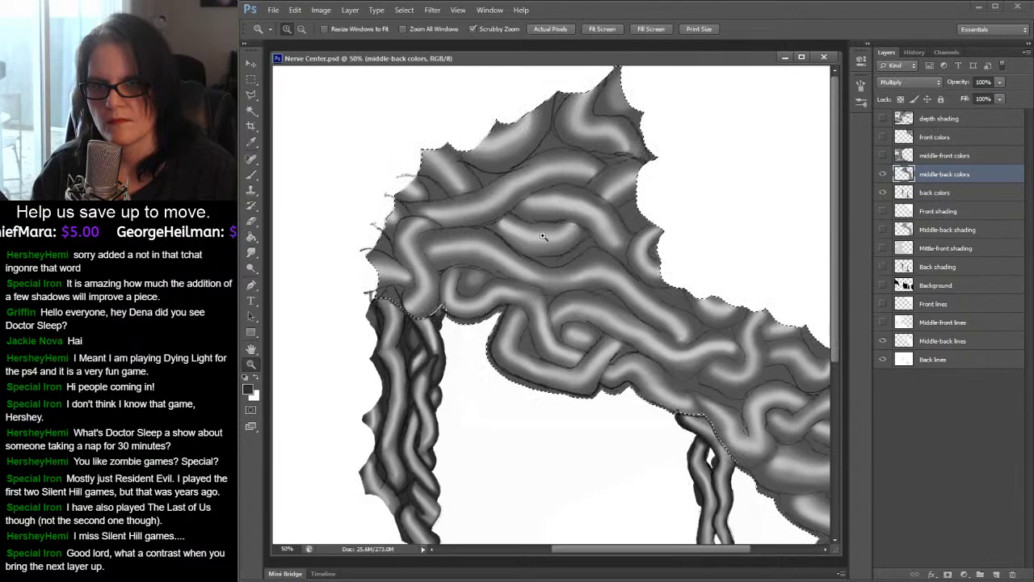
pyautogui.click(565, 225)
pyautogui.moveTo(561, 223); pyautogui.dragTo(566, 289)
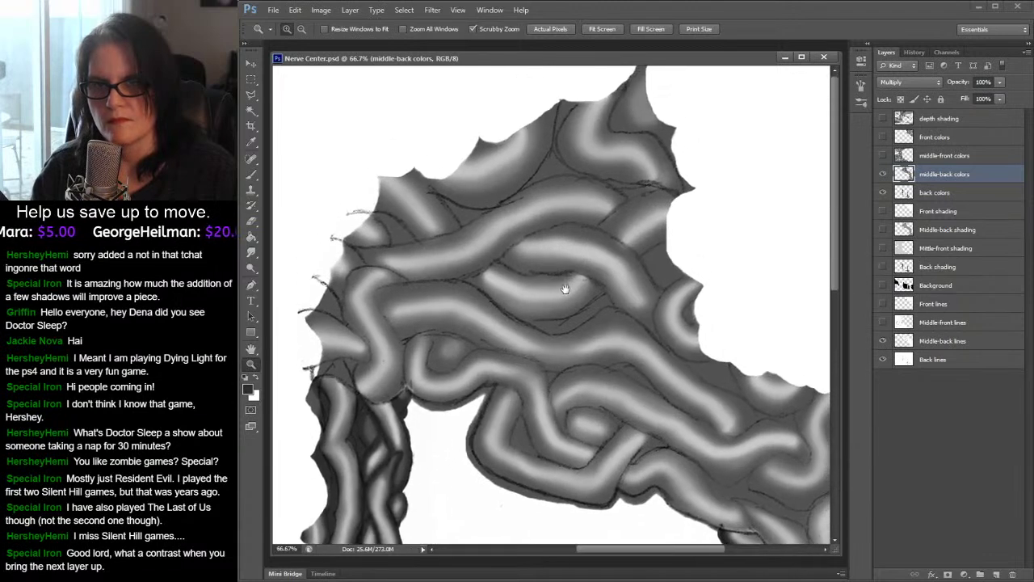
pyautogui.click(252, 173)
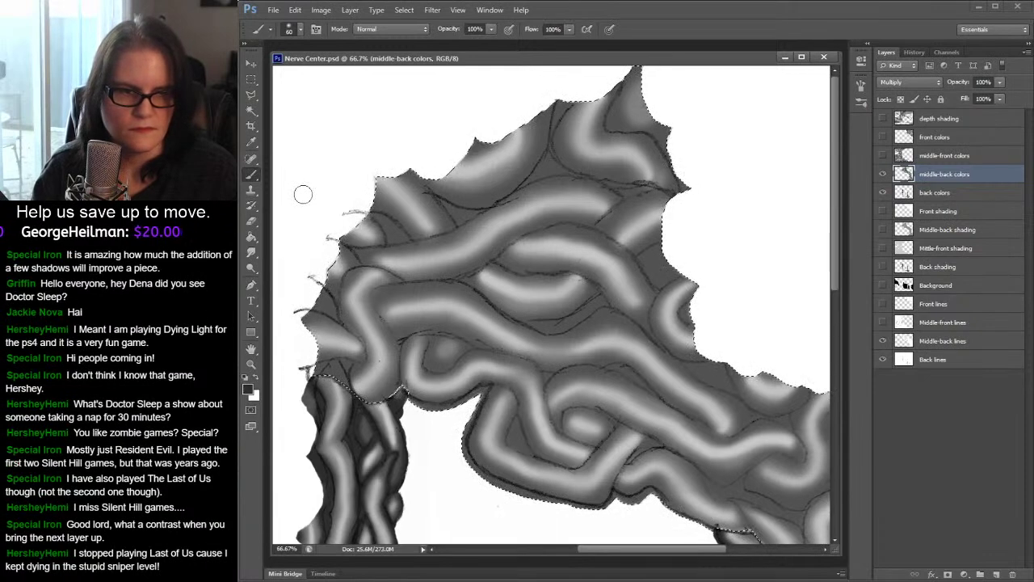
pyautogui.hotkey('ctrl', 'd')
# - Paint dark shadows along the strand edges and gaps at the arch's peak and down its outer spiky side
pyautogui.moveTo(350, 229)
pyautogui.mouseDown()
pyautogui.moveTo(487, 148)
pyautogui.moveTo(403, 121)
pyautogui.moveTo(401, 168)
pyautogui.moveTo(344, 241)
pyautogui.mouseUp()
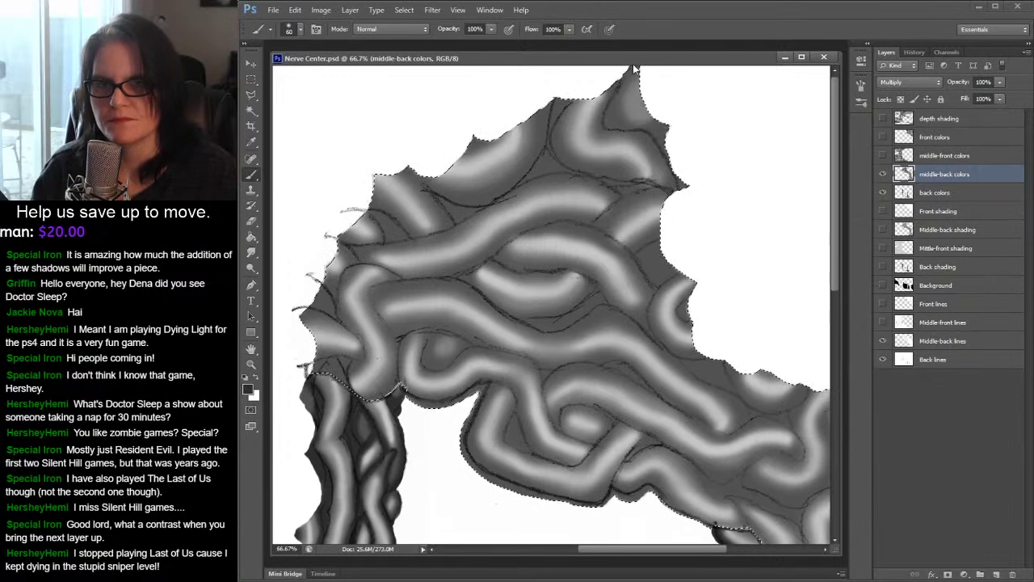
pyautogui.moveTo(683, 114); pyautogui.dragTo(680, 116)
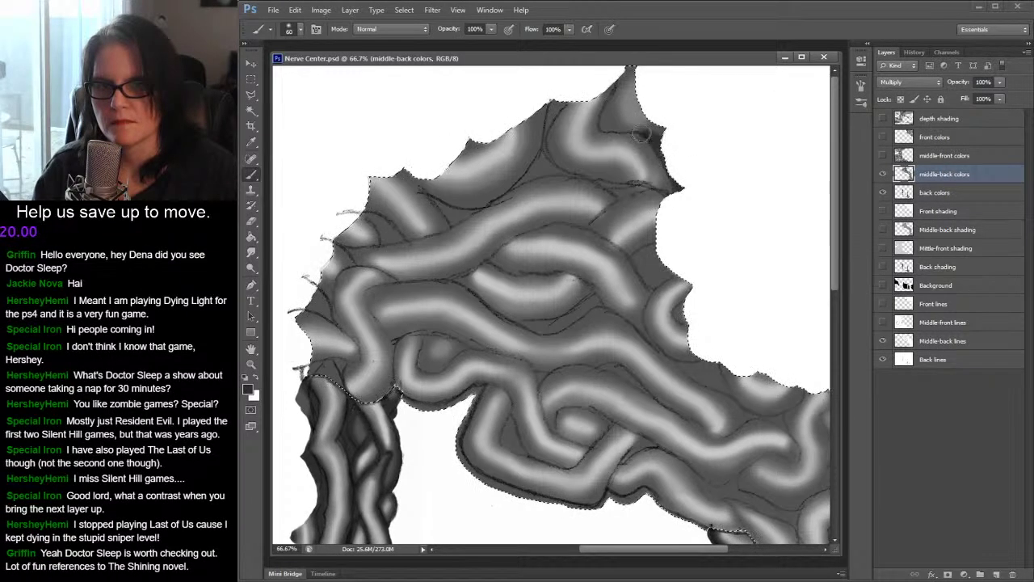
pyautogui.moveTo(608, 99); pyautogui.dragTo(624, 80)
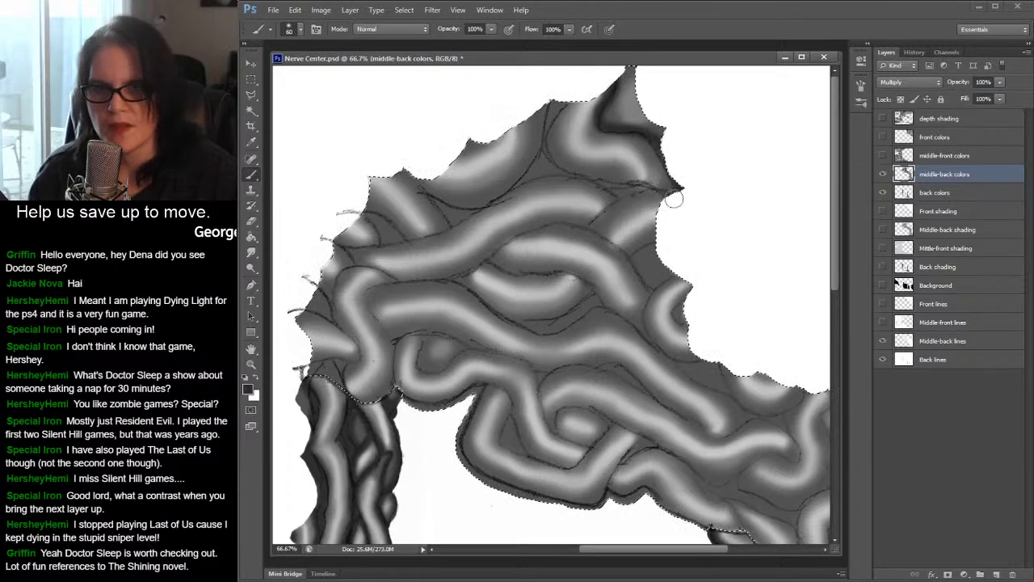
pyautogui.moveTo(633, 192); pyautogui.dragTo(582, 229)
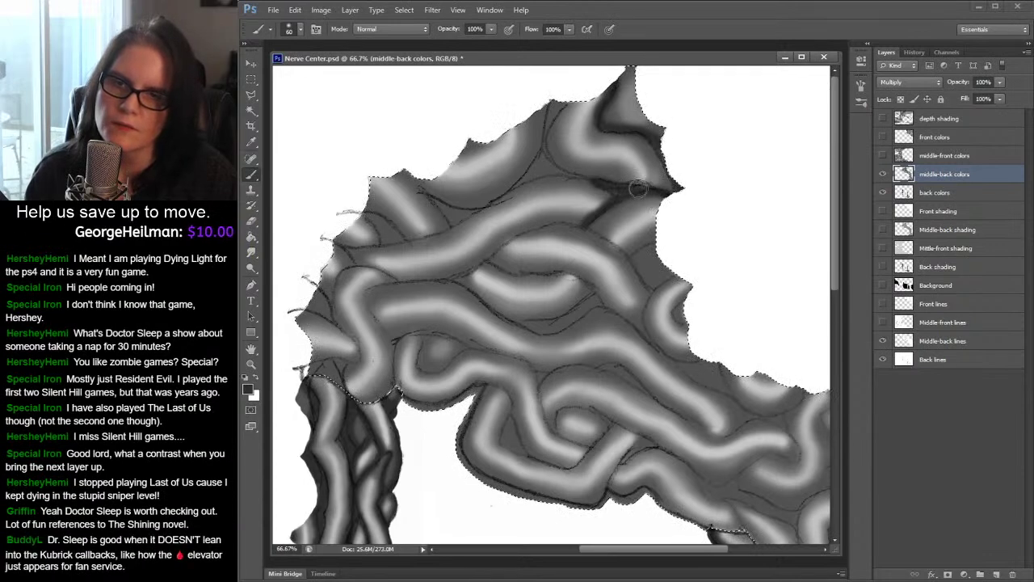
pyautogui.moveTo(603, 179)
pyautogui.mouseDown()
pyautogui.moveTo(551, 164)
pyautogui.moveTo(543, 145)
pyautogui.mouseUp()
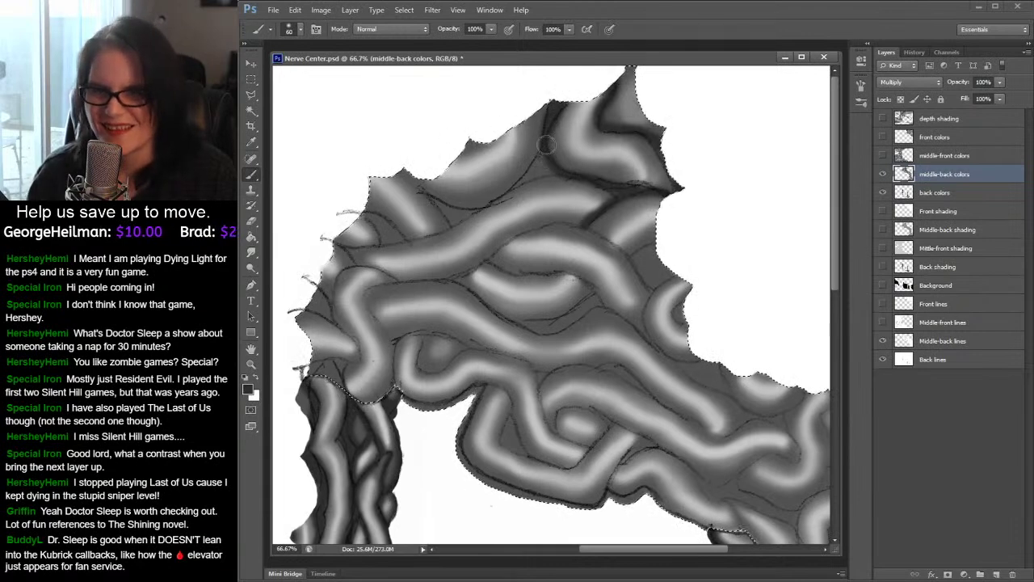
pyautogui.moveTo(527, 175)
pyautogui.mouseDown()
pyautogui.moveTo(473, 209)
pyautogui.moveTo(568, 177)
pyautogui.moveTo(545, 170)
pyautogui.mouseUp()
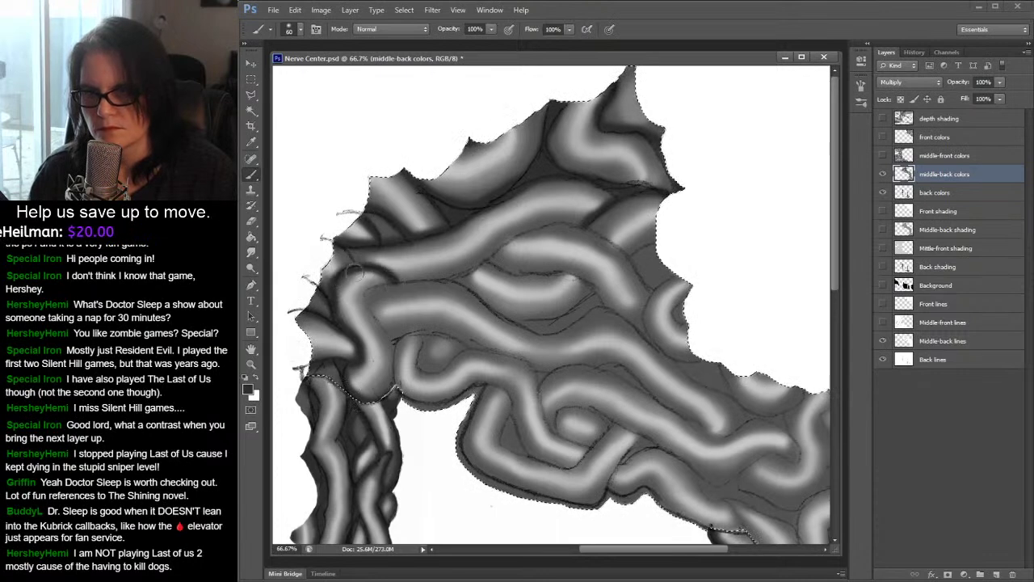
pyautogui.moveTo(404, 282)
pyautogui.mouseDown()
pyautogui.moveTo(361, 270)
pyautogui.moveTo(375, 270)
pyautogui.mouseUp()
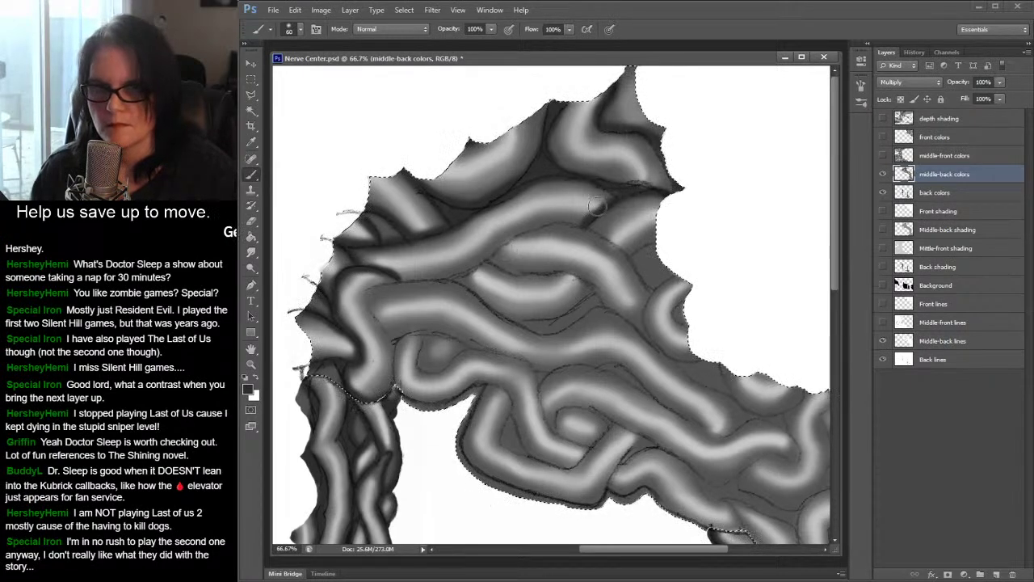
# - Darken the edges and gaps around the overlapping strands in the arch's middle, including the lens-shaped opening between them
pyautogui.moveTo(588, 228)
pyautogui.mouseDown()
pyautogui.moveTo(524, 231)
pyautogui.moveTo(487, 250)
pyautogui.mouseUp()
pyautogui.hotkey('ctrl', 'z')
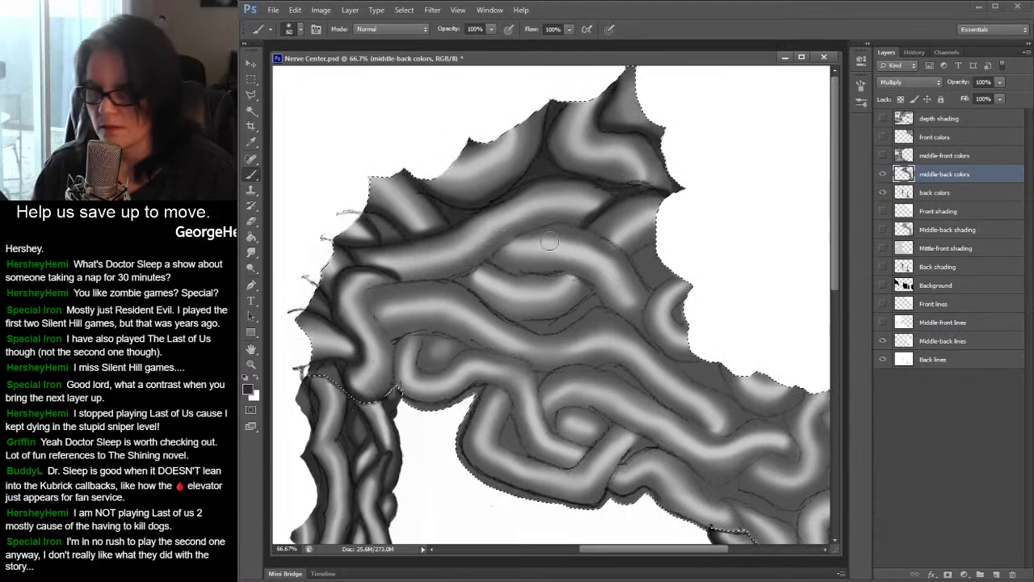
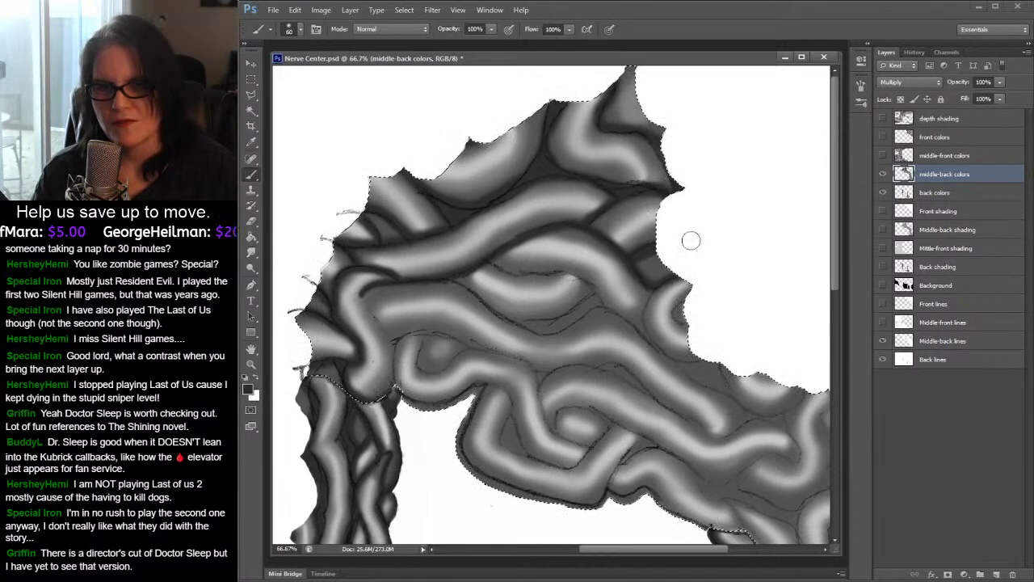
pyautogui.moveTo(613, 307)
pyautogui.mouseDown()
pyautogui.moveTo(576, 281)
pyautogui.moveTo(481, 268)
pyautogui.mouseUp()
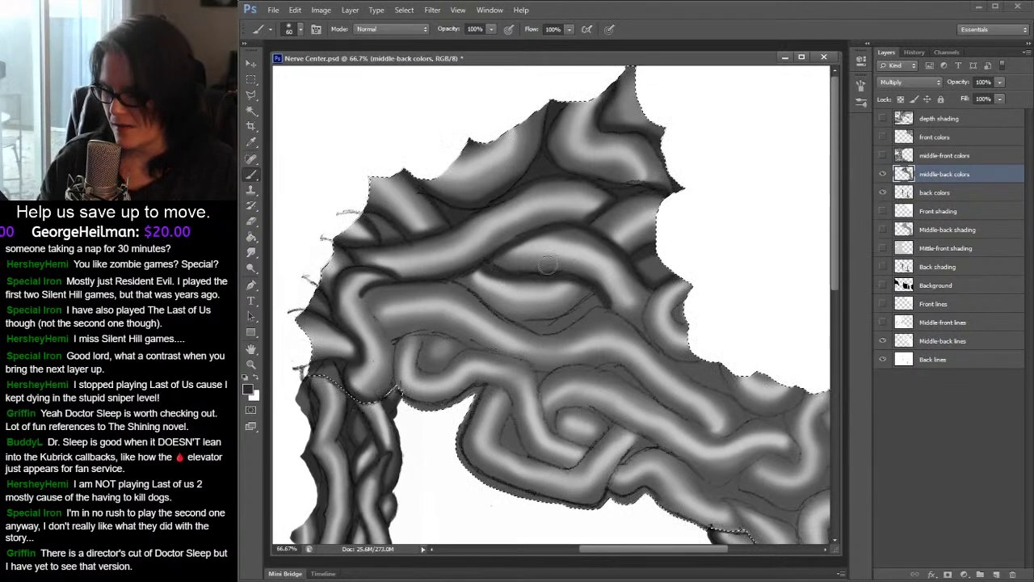
pyautogui.hotkey('ctrl', 'z')
pyautogui.moveTo(608, 305)
pyautogui.mouseDown()
pyautogui.moveTo(558, 271)
pyautogui.moveTo(485, 263)
pyautogui.mouseUp()
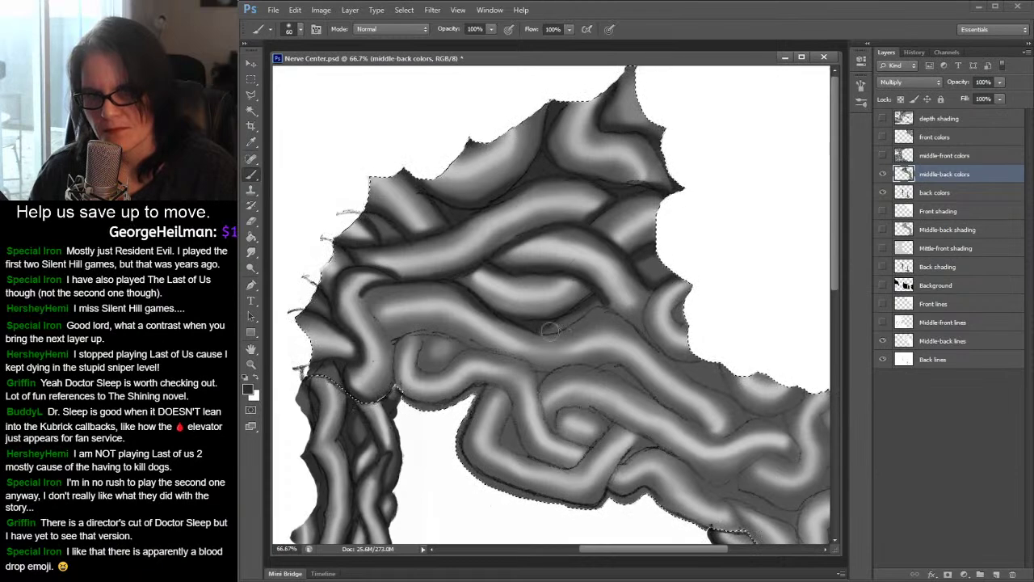
pyautogui.moveTo(536, 329)
pyautogui.mouseDown()
pyautogui.moveTo(556, 332)
pyautogui.moveTo(606, 307)
pyautogui.moveTo(639, 334)
pyautogui.mouseUp()
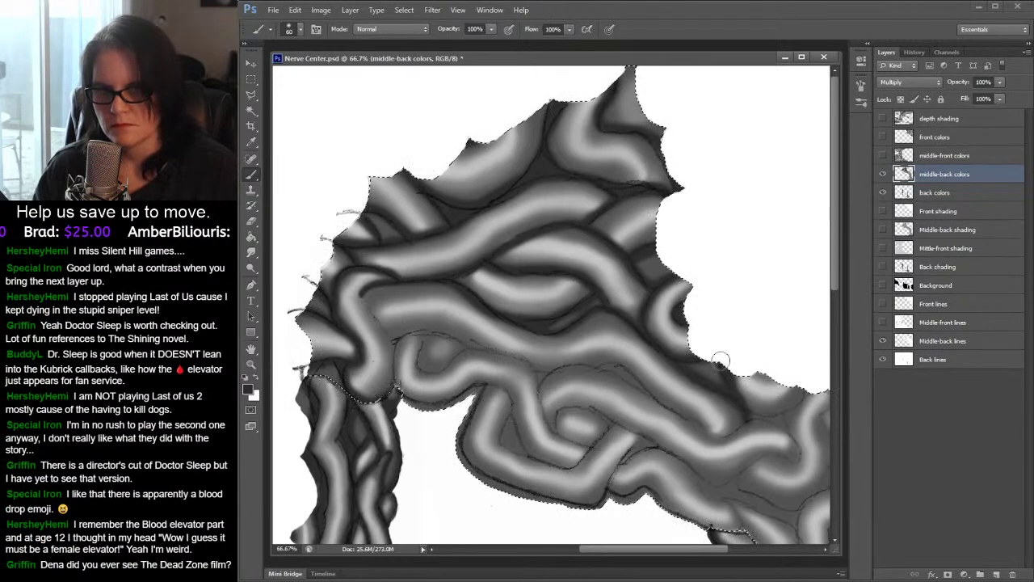
# - Shade around the small curled strand near the arch's underside and along the long strands running beside it
pyautogui.moveTo(360, 288); pyautogui.dragTo(391, 349)
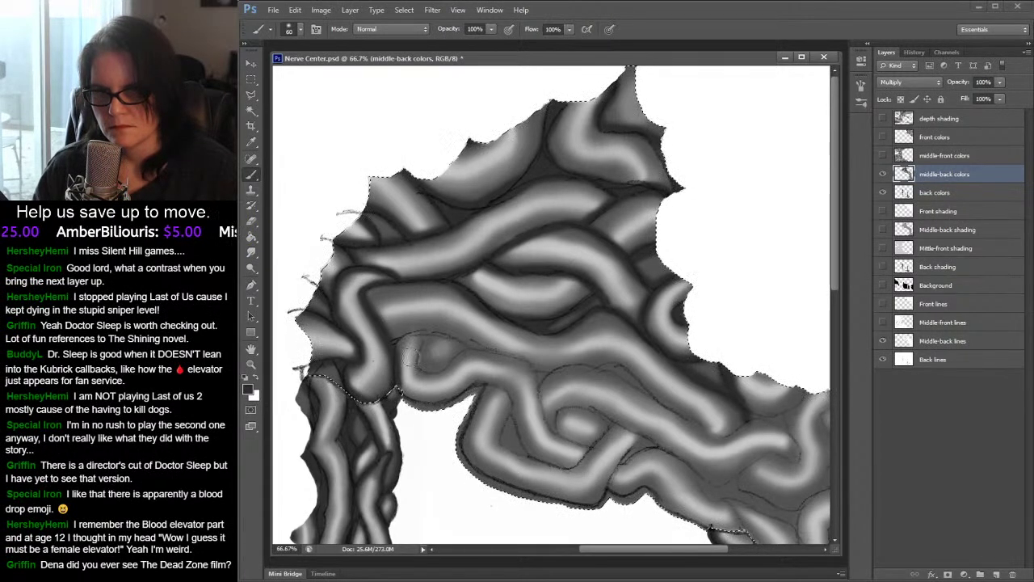
pyautogui.moveTo(394, 343)
pyautogui.mouseDown()
pyautogui.moveTo(451, 345)
pyautogui.moveTo(485, 336)
pyautogui.moveTo(498, 355)
pyautogui.moveTo(425, 340)
pyautogui.moveTo(420, 375)
pyautogui.moveTo(469, 359)
pyautogui.moveTo(445, 338)
pyautogui.moveTo(425, 340)
pyautogui.moveTo(422, 368)
pyautogui.moveTo(437, 373)
pyautogui.moveTo(472, 350)
pyautogui.moveTo(539, 384)
pyautogui.mouseUp()
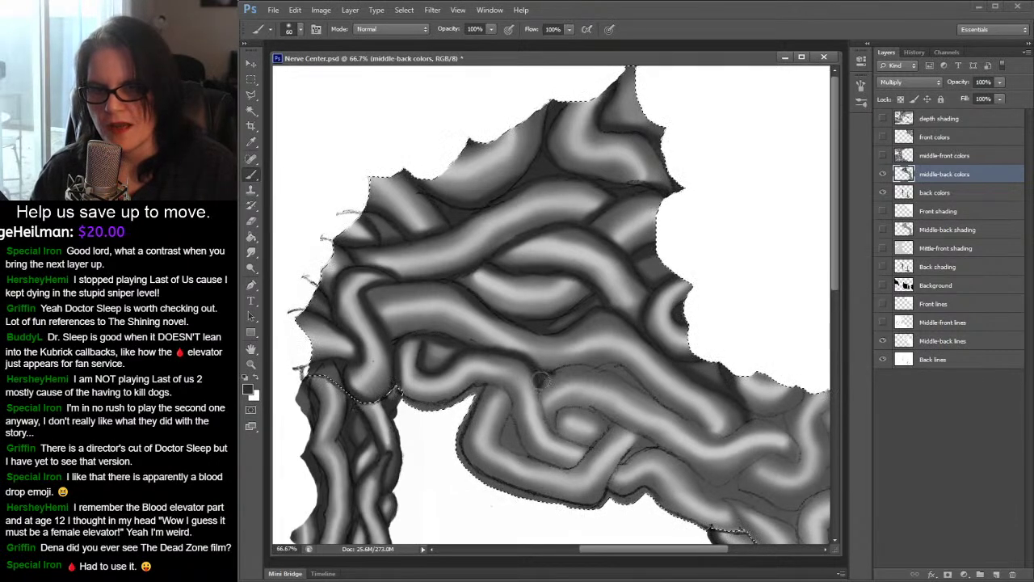
pyautogui.moveTo(570, 366)
pyautogui.mouseDown()
pyautogui.moveTo(610, 373)
pyautogui.moveTo(709, 424)
pyautogui.moveTo(780, 427)
pyautogui.moveTo(799, 449)
pyautogui.moveTo(761, 423)
pyautogui.mouseUp()
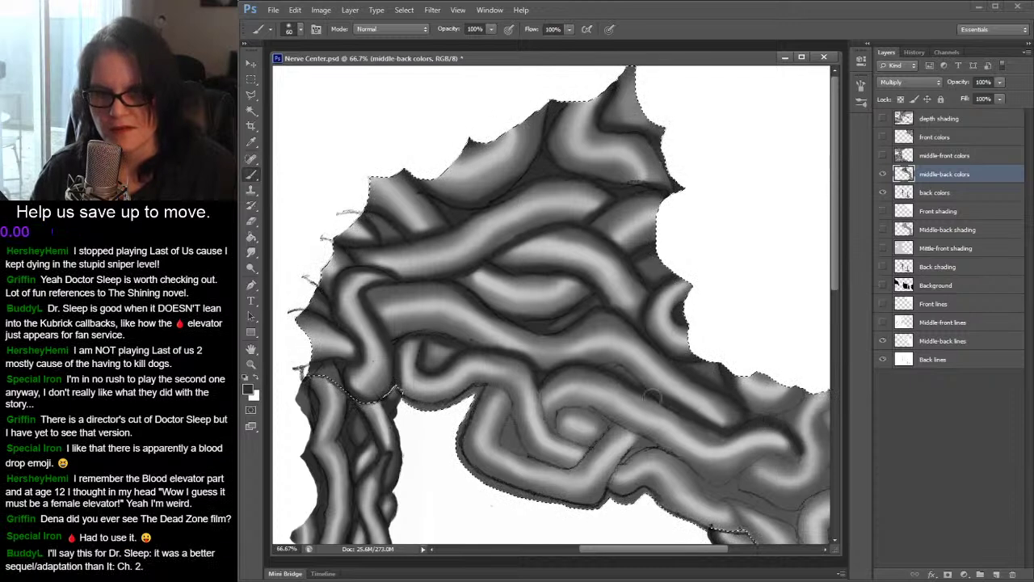
pyautogui.moveTo(658, 398); pyautogui.dragTo(609, 368)
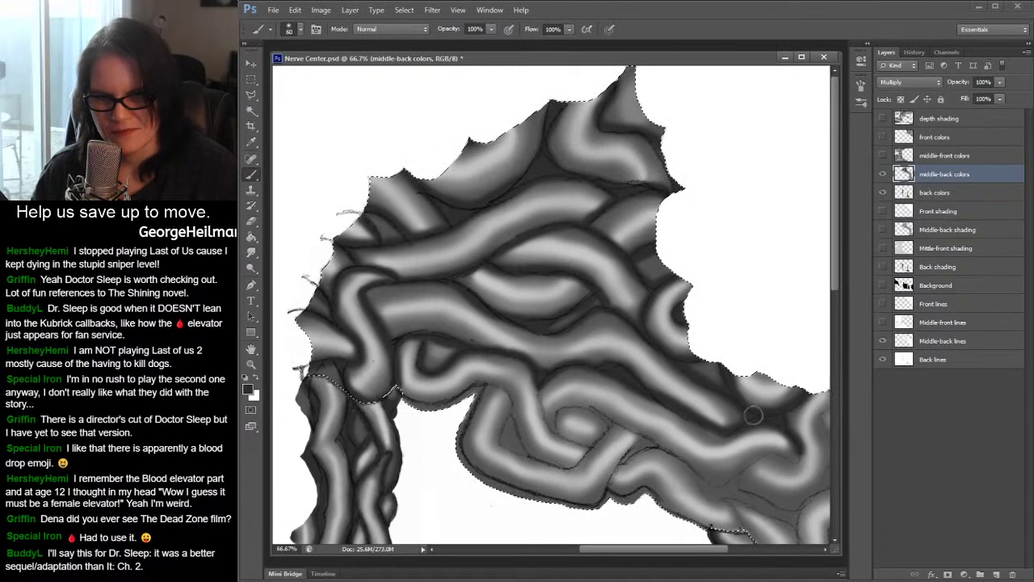
# - Darken the gaps around the hooked loop on the arch's underside and the forked strands above the thin twisted column
pyautogui.click(833, 403)
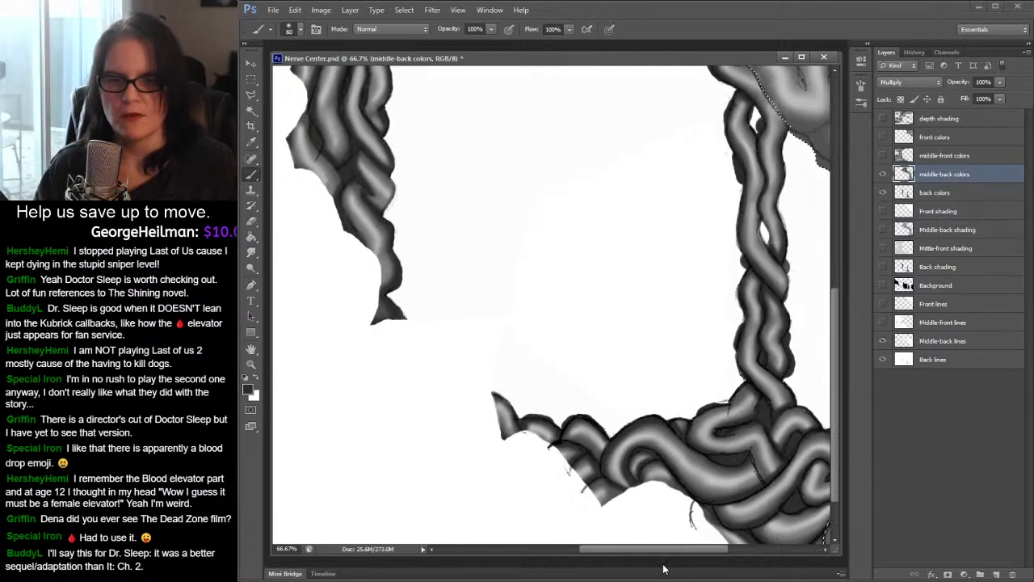
pyautogui.moveTo(673, 552); pyautogui.dragTo(764, 555)
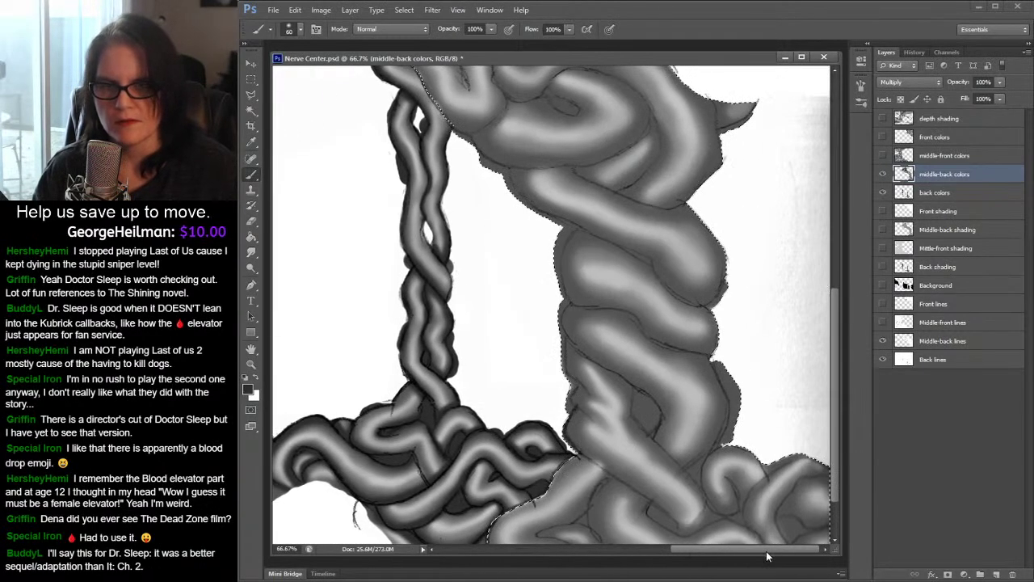
pyautogui.moveTo(840, 326); pyautogui.dragTo(865, 151)
pyautogui.moveTo(740, 550)
pyautogui.mouseDown()
pyautogui.moveTo(639, 556)
pyautogui.moveTo(665, 556)
pyautogui.mouseUp()
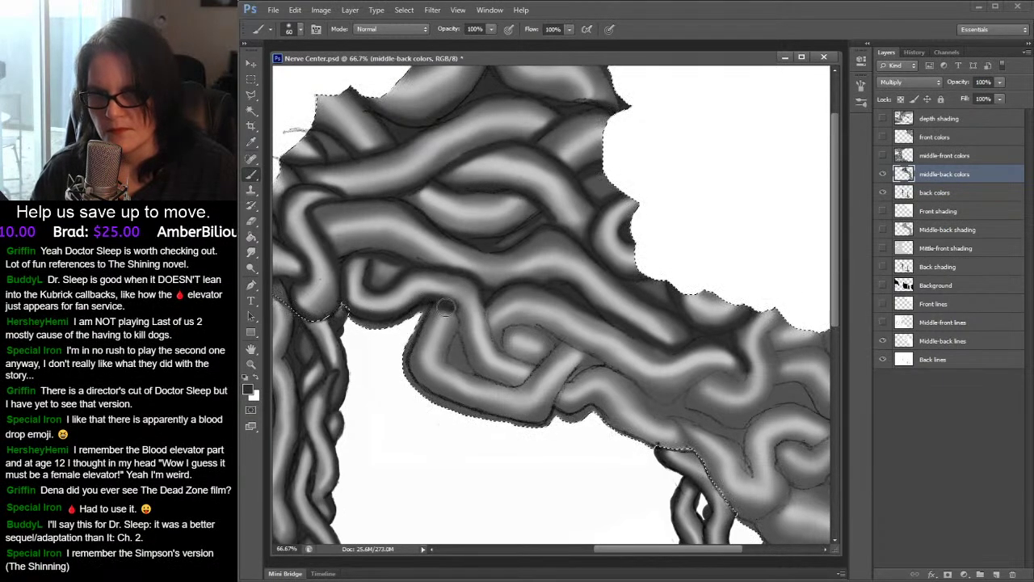
pyautogui.moveTo(462, 332)
pyautogui.mouseDown()
pyautogui.moveTo(475, 370)
pyautogui.moveTo(507, 385)
pyautogui.moveTo(559, 346)
pyautogui.mouseUp()
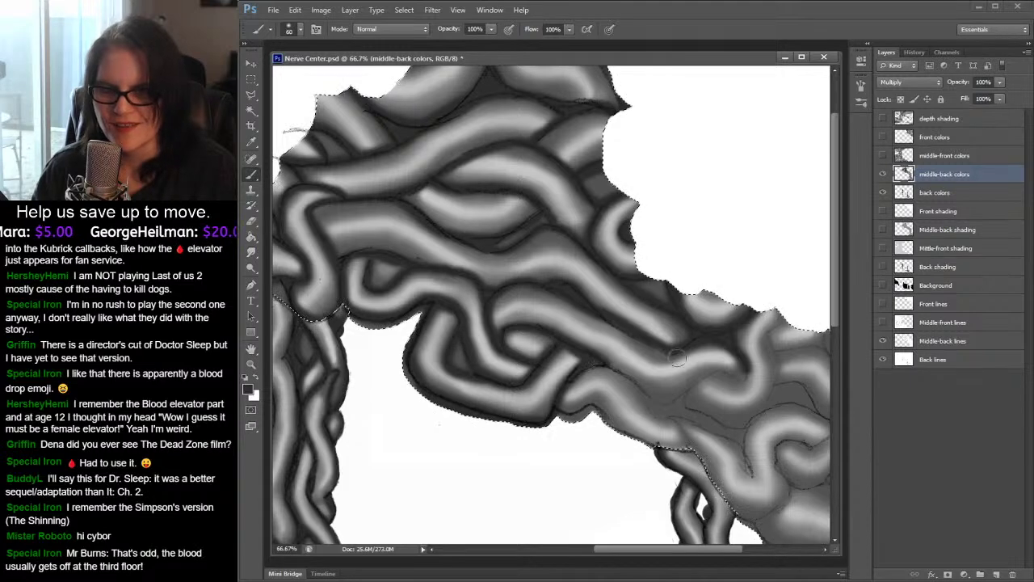
pyautogui.moveTo(615, 368); pyautogui.dragTo(660, 392)
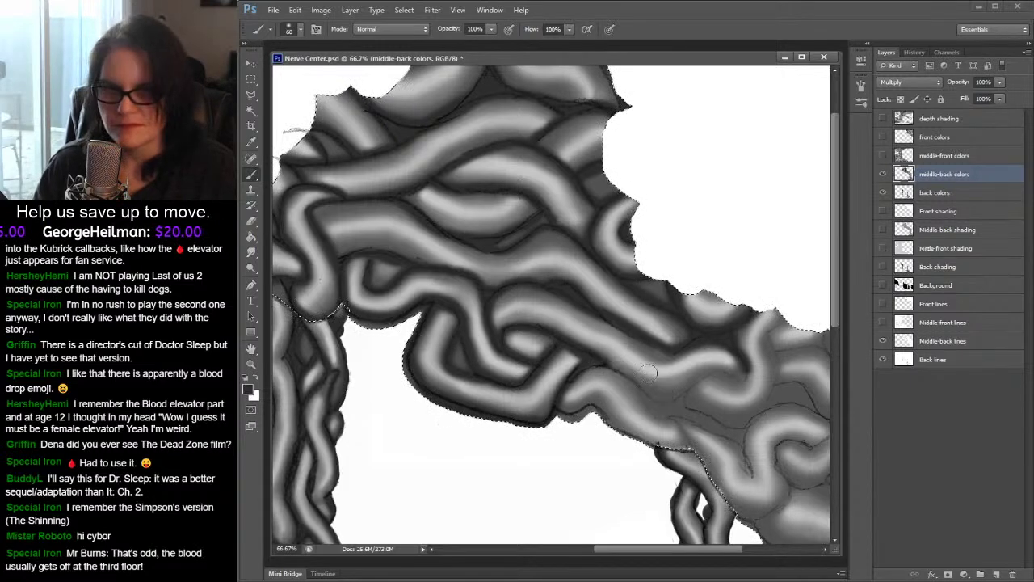
pyautogui.moveTo(627, 376)
pyautogui.mouseDown()
pyautogui.moveTo(668, 405)
pyautogui.moveTo(710, 375)
pyautogui.moveTo(738, 380)
pyautogui.moveTo(746, 368)
pyautogui.moveTo(674, 414)
pyautogui.moveTo(702, 410)
pyautogui.mouseUp()
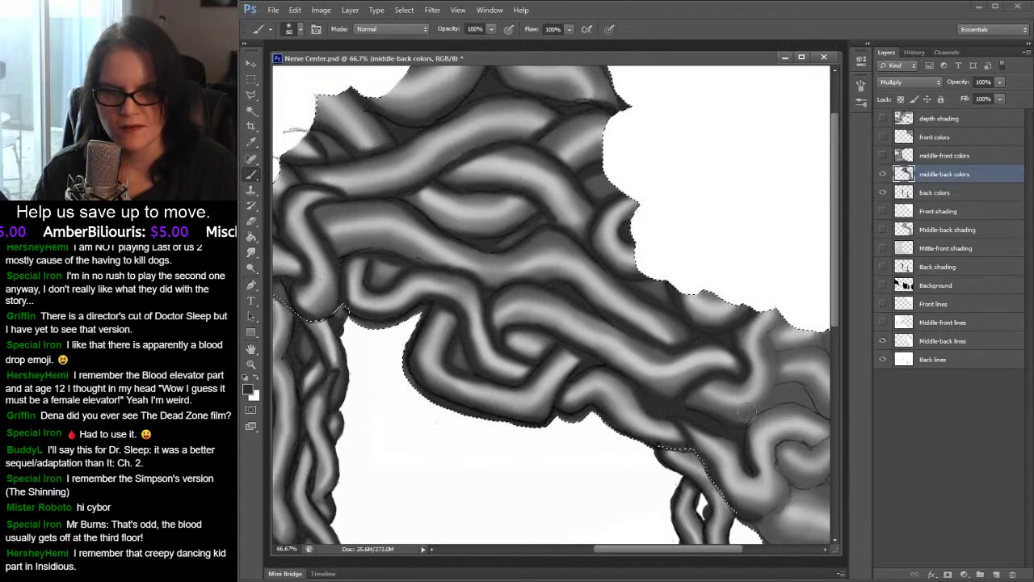
pyautogui.moveTo(747, 435)
pyautogui.mouseDown()
pyautogui.moveTo(799, 407)
pyautogui.moveTo(835, 421)
pyautogui.moveTo(788, 383)
pyautogui.moveTo(748, 423)
pyautogui.moveTo(779, 393)
pyautogui.moveTo(763, 411)
pyautogui.moveTo(783, 365)
pyautogui.moveTo(766, 332)
pyautogui.moveTo(794, 317)
pyautogui.moveTo(831, 332)
pyautogui.moveTo(773, 351)
pyautogui.moveTo(824, 344)
pyautogui.mouseUp()
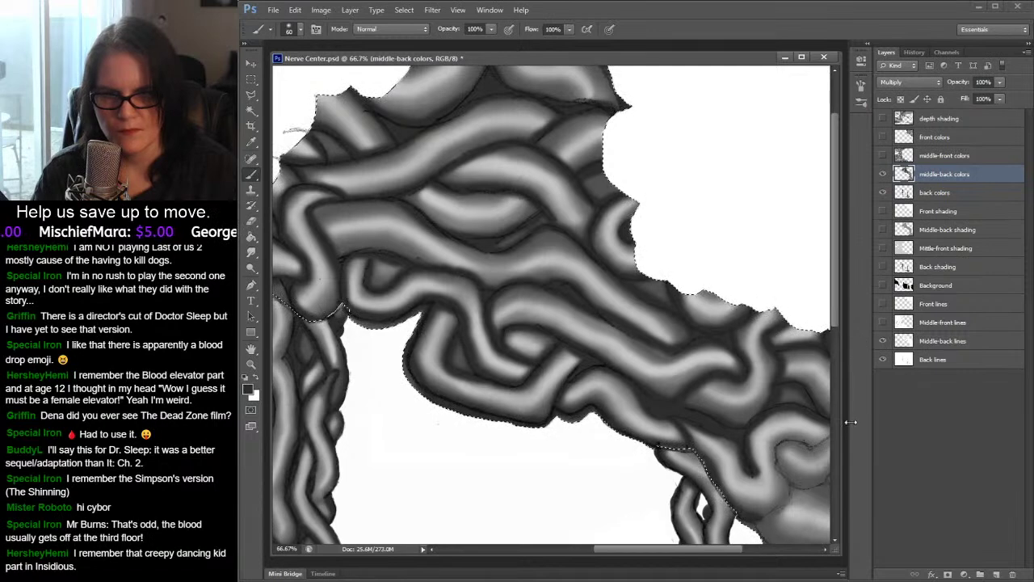
# - Shade the spiky outer edge of the arch above the thick column, including the pointed spur at its shoulder
pyautogui.scroll(-5, 831, 428)
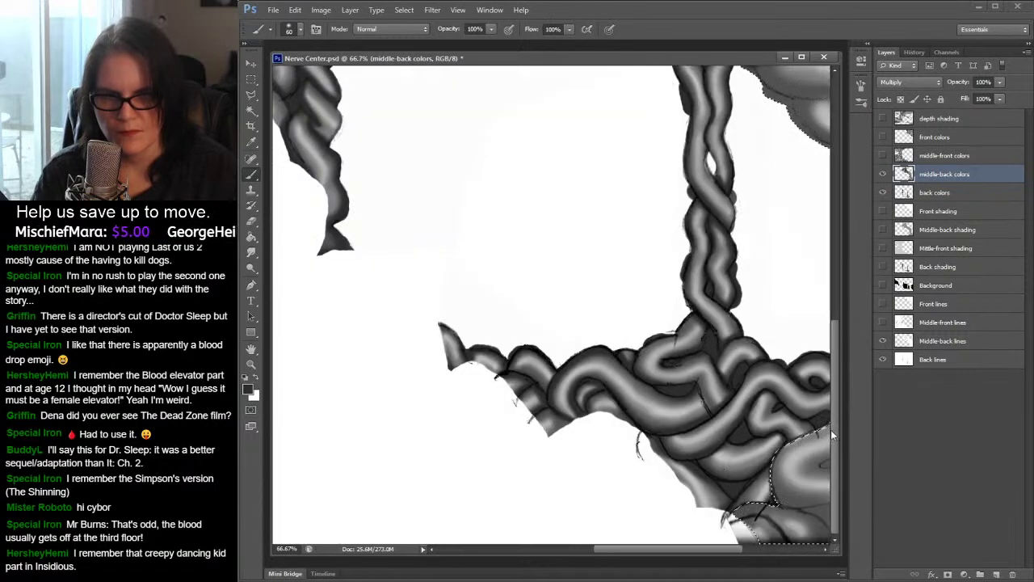
pyautogui.hscroll(5, 830, 430)
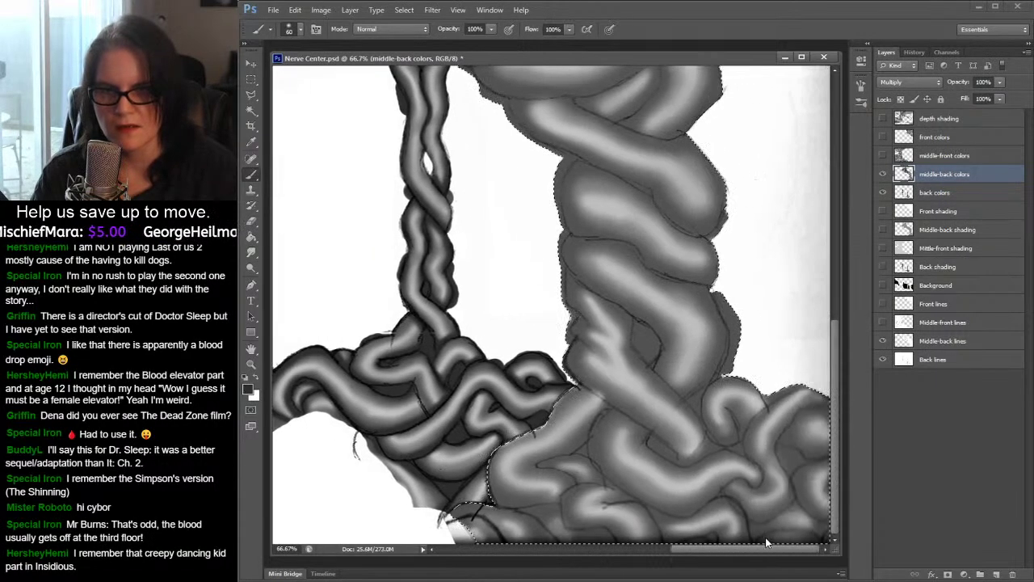
pyautogui.moveTo(836, 386); pyautogui.dragTo(824, 292)
pyautogui.scroll(5, 824, 293)
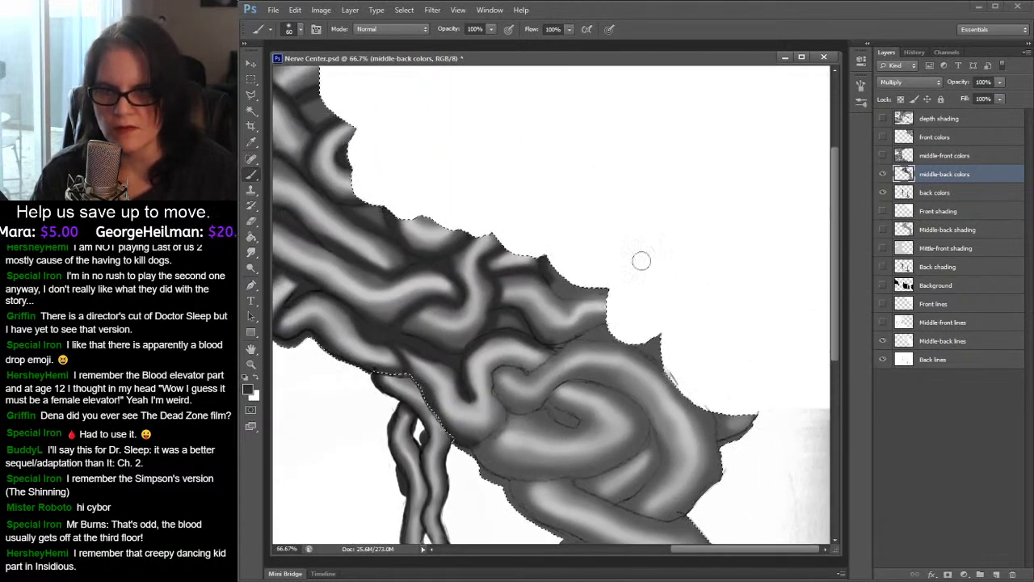
pyautogui.moveTo(554, 283)
pyautogui.mouseDown()
pyautogui.moveTo(596, 300)
pyautogui.moveTo(690, 289)
pyautogui.mouseUp()
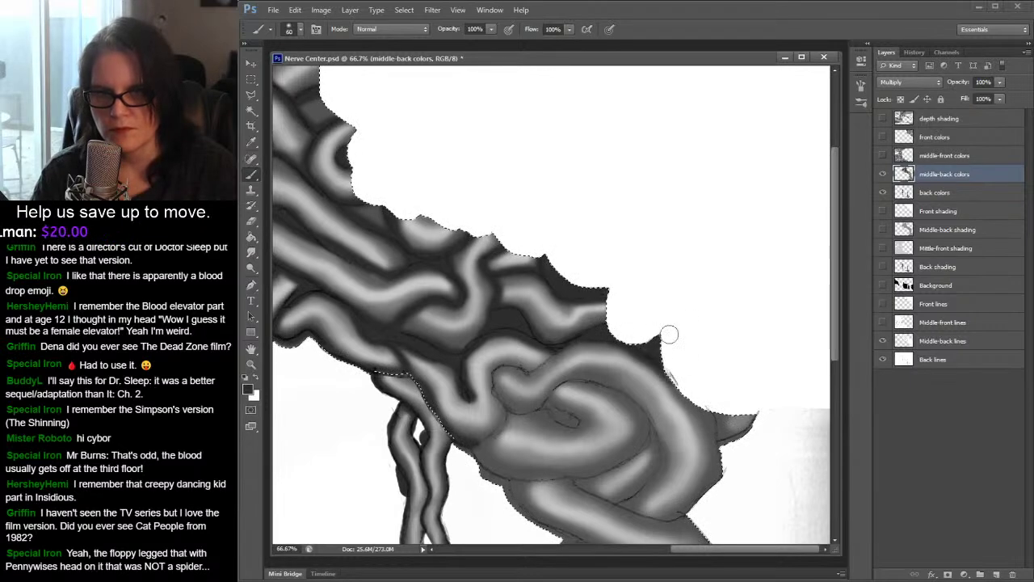
pyautogui.moveTo(655, 337); pyautogui.dragTo(672, 314)
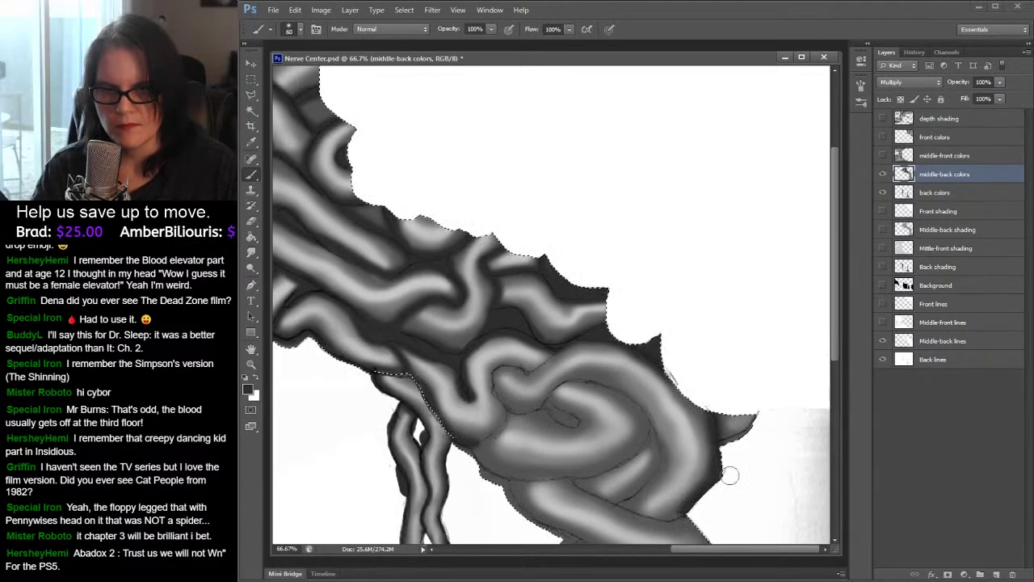
pyautogui.moveTo(730, 439); pyautogui.dragTo(750, 426)
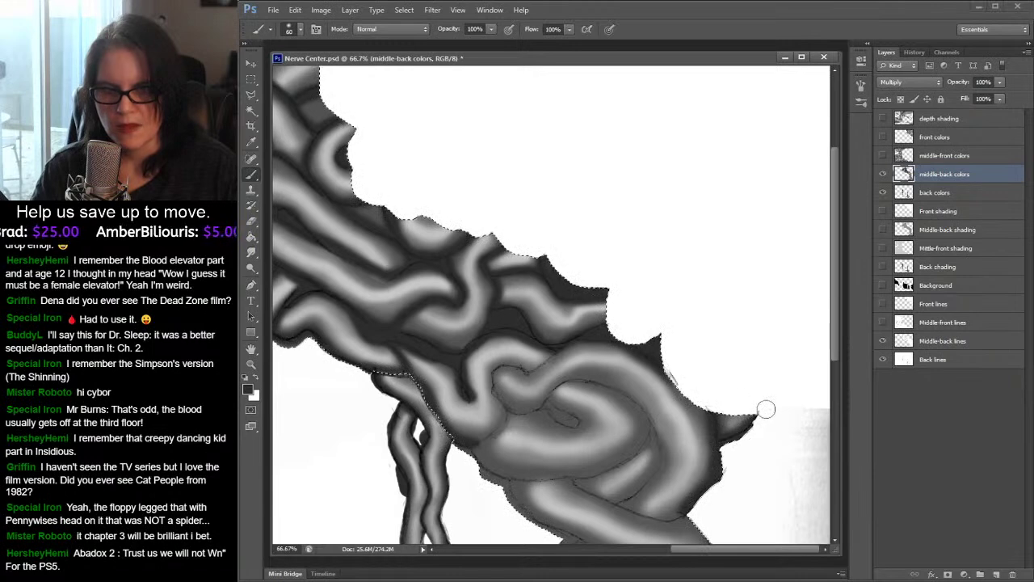
# - Paint dark shadows around and inside the spiral coil where the arch meets the thick twisted column
pyautogui.hscroll(-5, 552, 307)
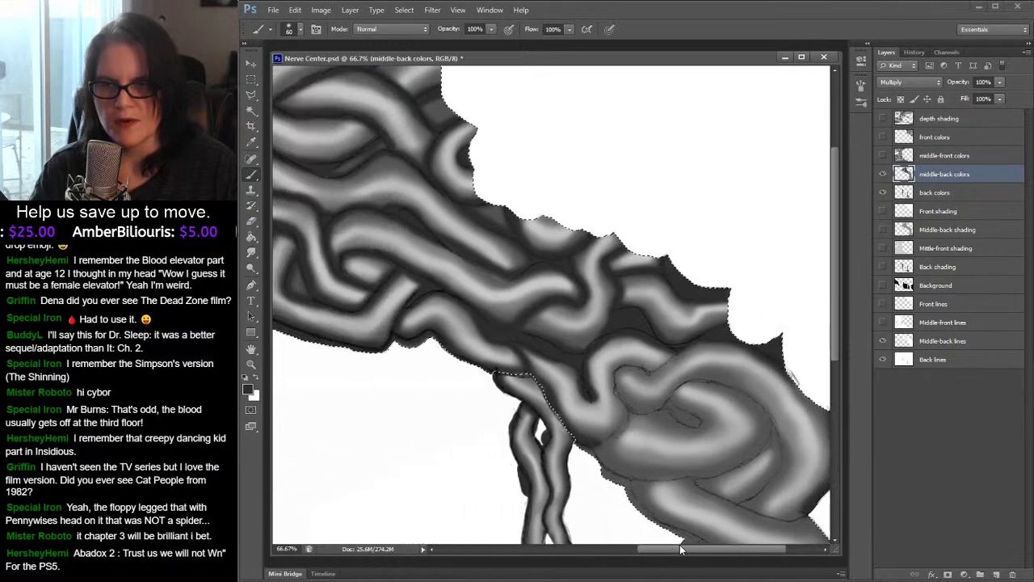
pyautogui.moveTo(833, 330); pyautogui.dragTo(857, 398)
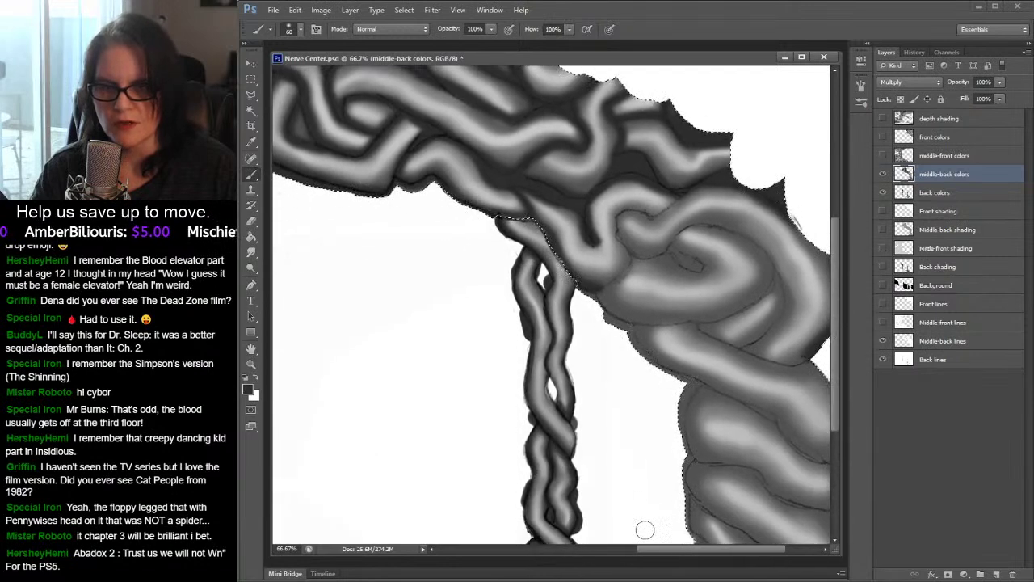
pyautogui.moveTo(661, 553); pyautogui.dragTo(694, 553)
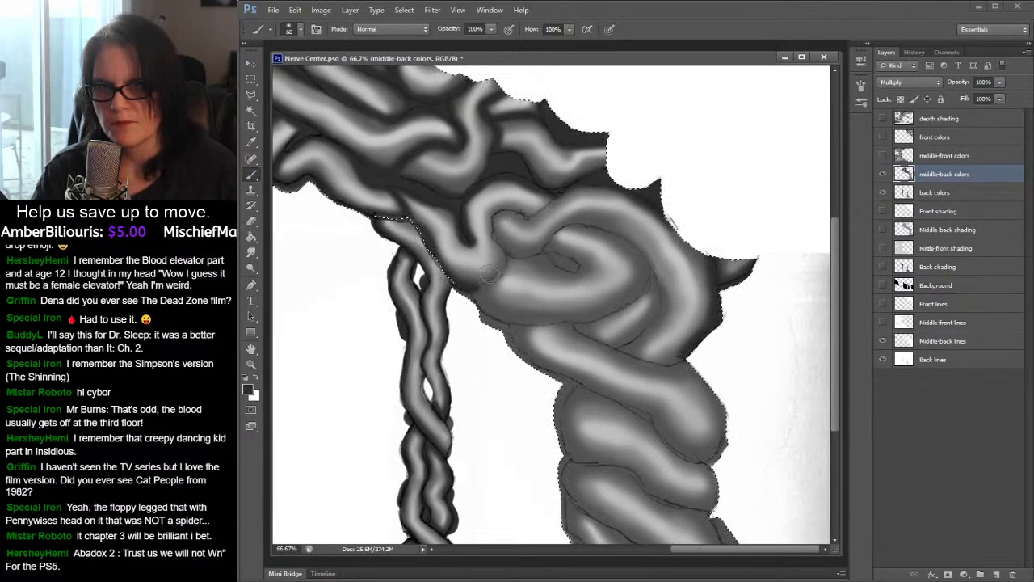
pyautogui.moveTo(505, 261)
pyautogui.mouseDown()
pyautogui.moveTo(492, 220)
pyautogui.moveTo(529, 215)
pyautogui.moveTo(564, 191)
pyautogui.mouseUp()
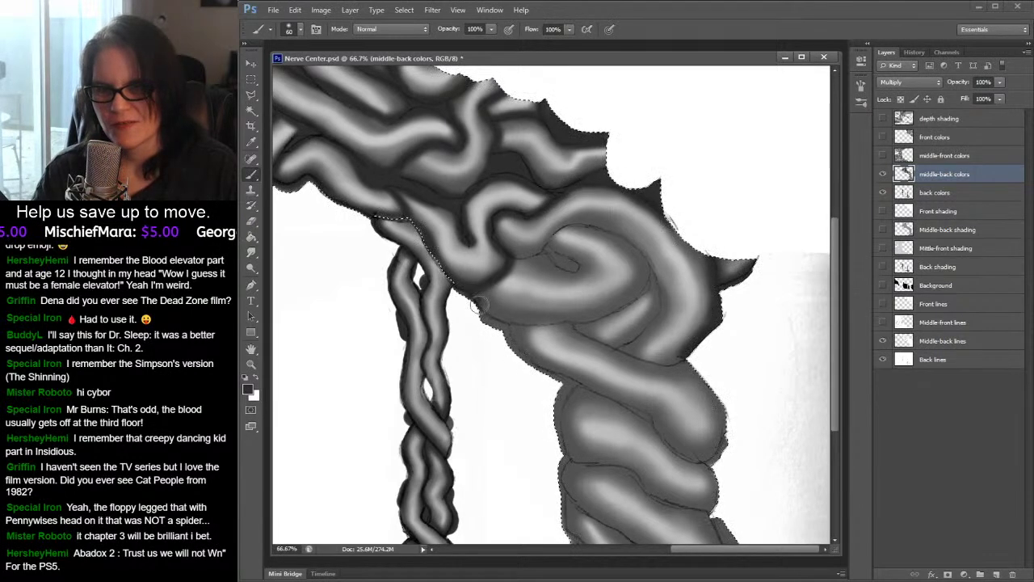
pyautogui.moveTo(571, 322)
pyautogui.mouseDown()
pyautogui.moveTo(640, 295)
pyautogui.moveTo(640, 257)
pyautogui.moveTo(612, 235)
pyautogui.moveTo(629, 245)
pyautogui.moveTo(575, 228)
pyautogui.moveTo(511, 257)
pyautogui.moveTo(544, 263)
pyautogui.moveTo(538, 254)
pyautogui.moveTo(574, 270)
pyautogui.moveTo(549, 247)
pyautogui.moveTo(541, 253)
pyautogui.moveTo(570, 249)
pyautogui.moveTo(557, 239)
pyautogui.moveTo(571, 228)
pyautogui.moveTo(606, 234)
pyautogui.moveTo(586, 228)
pyautogui.moveTo(544, 248)
pyautogui.moveTo(549, 241)
pyautogui.moveTo(578, 225)
pyautogui.moveTo(636, 240)
pyautogui.mouseUp()
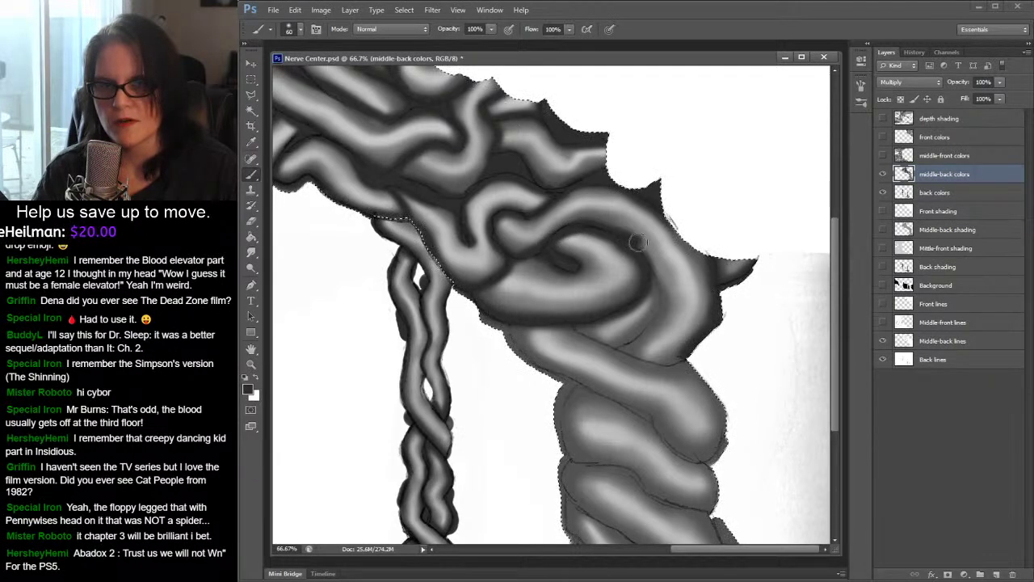
pyautogui.moveTo(687, 276)
pyautogui.mouseDown()
pyautogui.moveTo(662, 251)
pyautogui.moveTo(640, 248)
pyautogui.moveTo(653, 263)
pyautogui.moveTo(651, 320)
pyautogui.moveTo(618, 347)
pyautogui.moveTo(579, 329)
pyautogui.mouseUp()
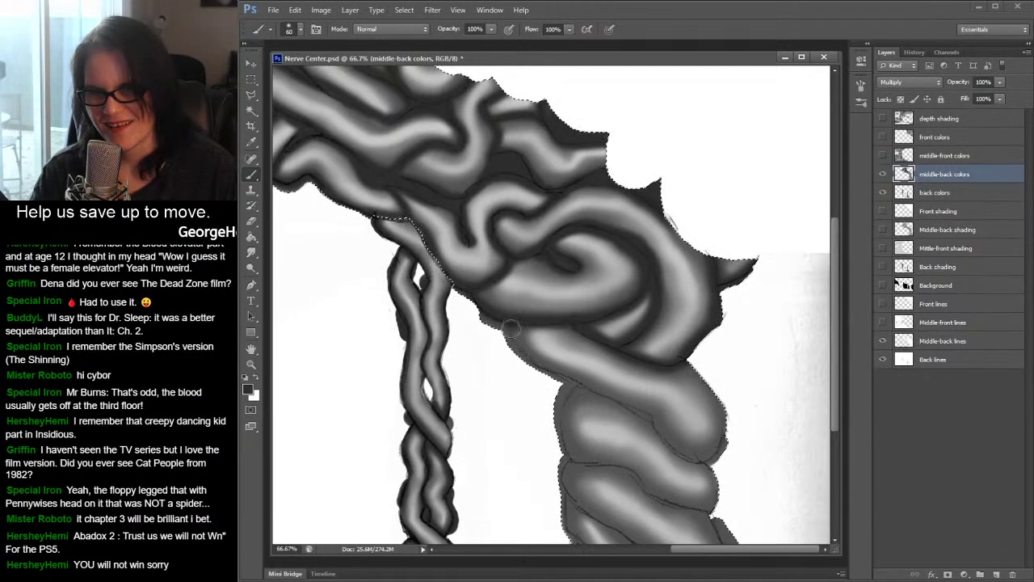
# - Paint dark shadows along the edges and between the upper coils of the thick twisted column below the arch
pyautogui.moveTo(590, 386)
pyautogui.mouseDown()
pyautogui.moveTo(646, 412)
pyautogui.moveTo(675, 457)
pyautogui.mouseUp()
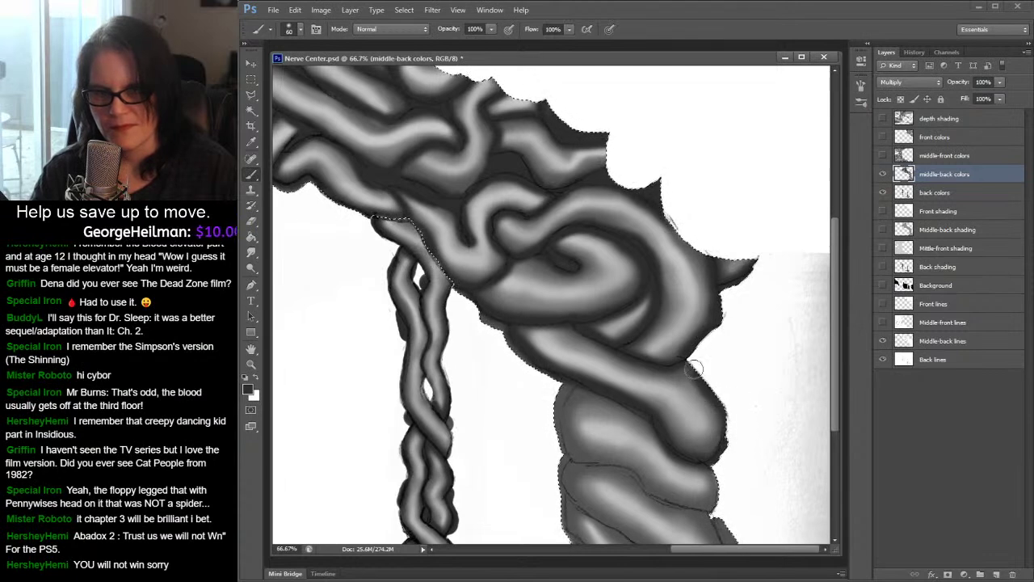
pyautogui.moveTo(837, 314)
pyautogui.mouseDown()
pyautogui.moveTo(824, 400)
pyautogui.moveTo(834, 407)
pyautogui.mouseUp()
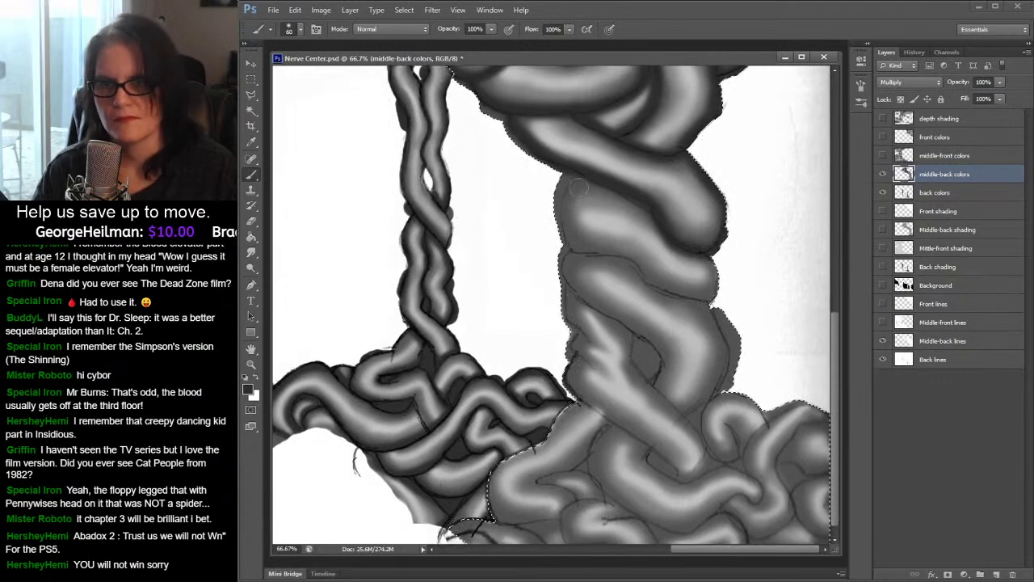
pyautogui.moveTo(578, 178)
pyautogui.mouseDown()
pyautogui.moveTo(563, 209)
pyautogui.moveTo(575, 246)
pyautogui.moveTo(622, 257)
pyautogui.moveTo(664, 291)
pyautogui.mouseUp()
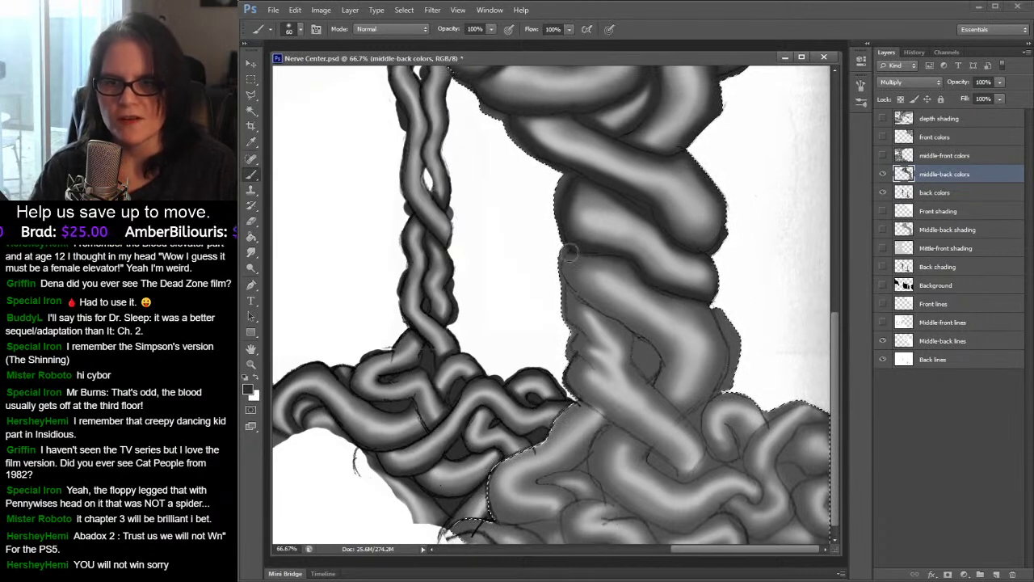
# - Darken the gaps and edges of the thick column's lower coils and forked strand, and smudge the fork's shadows into the strand
pyautogui.moveTo(612, 323)
pyautogui.mouseDown()
pyautogui.moveTo(650, 346)
pyautogui.moveTo(663, 364)
pyautogui.moveTo(655, 379)
pyautogui.moveTo(640, 338)
pyautogui.moveTo(641, 356)
pyautogui.mouseUp()
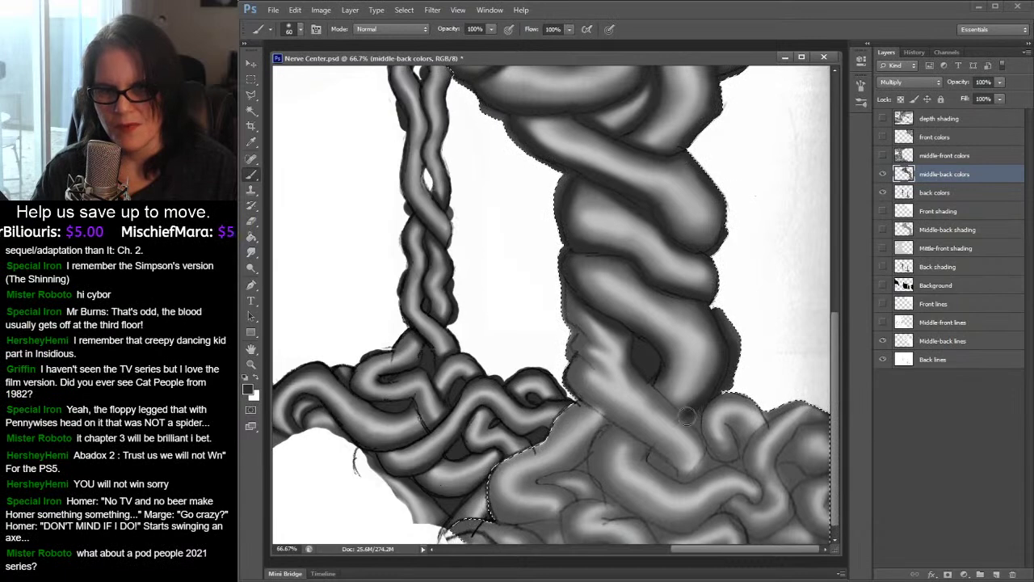
pyautogui.moveTo(647, 376); pyautogui.dragTo(681, 411)
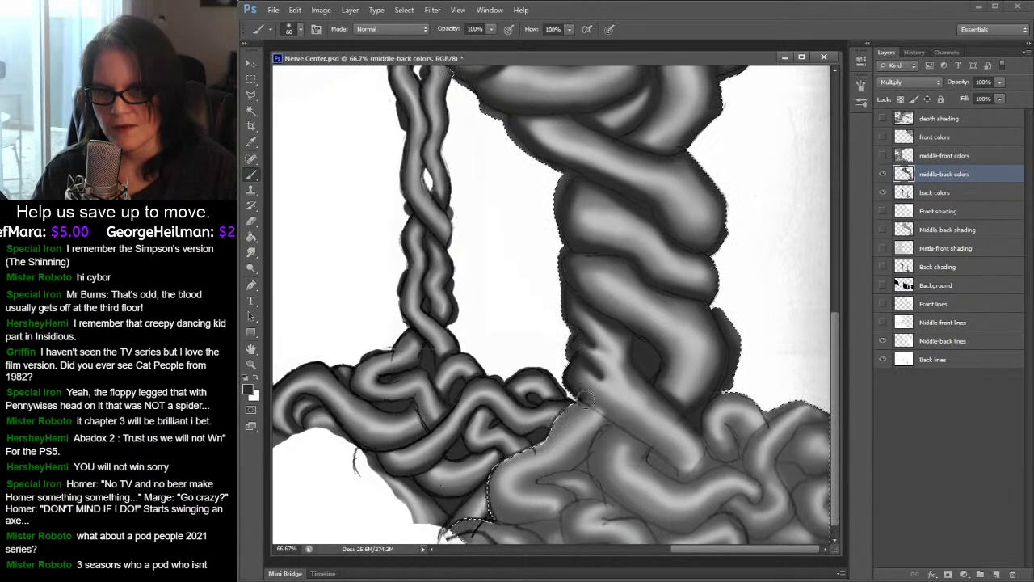
pyautogui.moveTo(604, 414)
pyautogui.mouseDown()
pyautogui.moveTo(676, 458)
pyautogui.moveTo(685, 479)
pyautogui.moveTo(715, 447)
pyautogui.moveTo(686, 415)
pyautogui.moveTo(695, 471)
pyautogui.mouseUp()
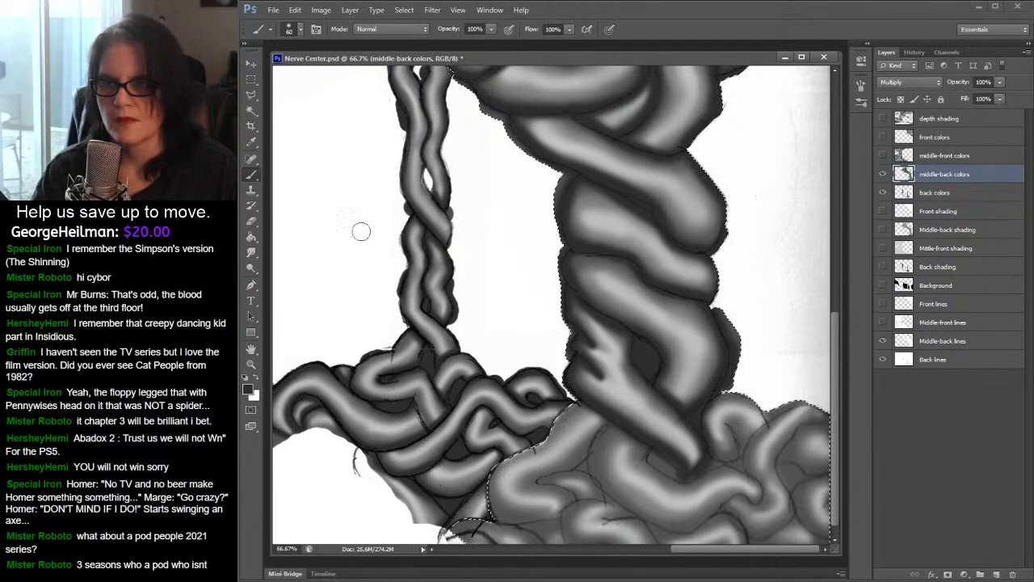
pyautogui.click(252, 252)
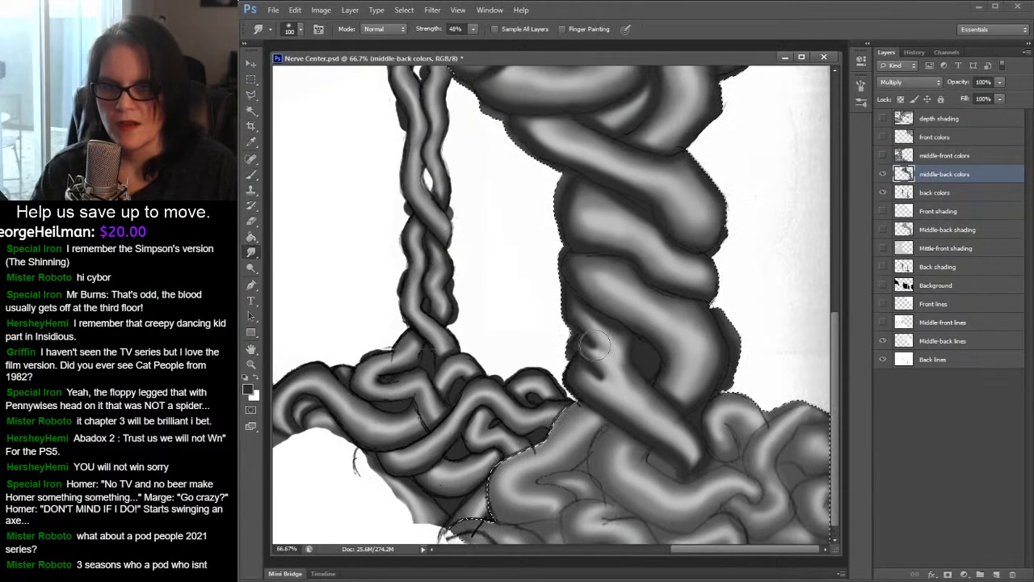
pyautogui.moveTo(602, 354); pyautogui.dragTo(610, 386)
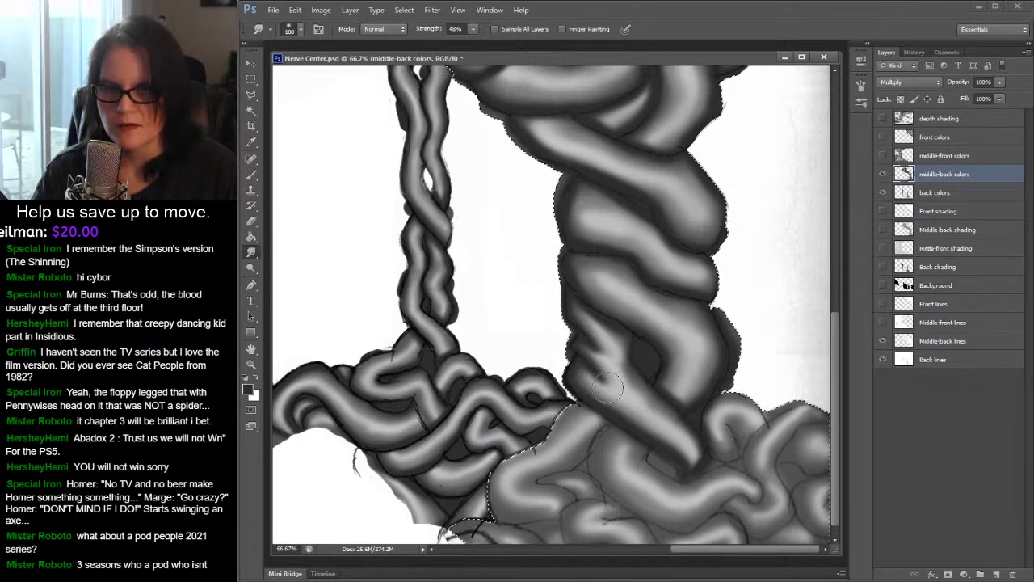
# - Paint dark shadows around the small curl and the thick curved strand at the foot of the thick column
pyautogui.click(252, 174)
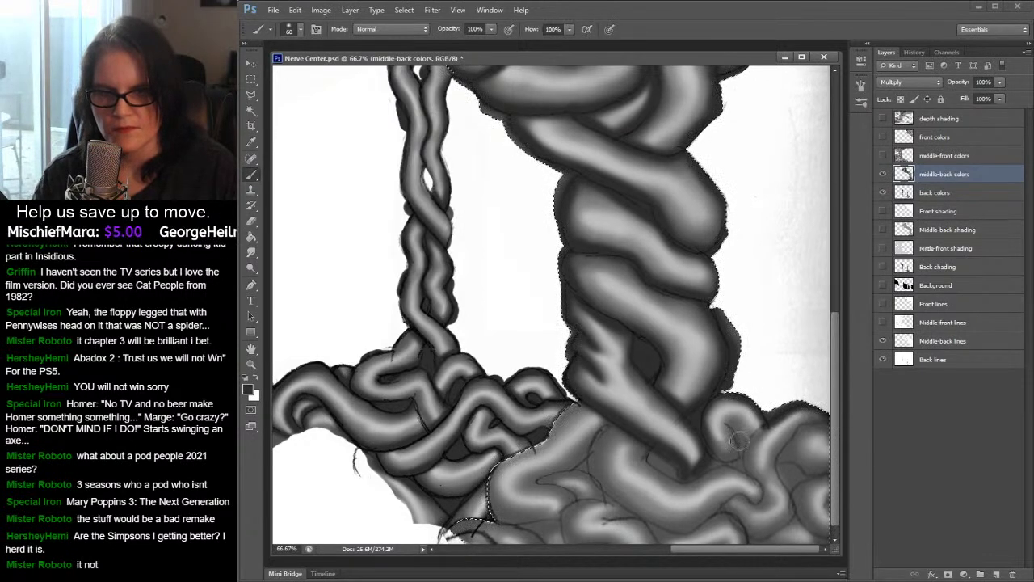
pyautogui.scroll(-2, 835, 349)
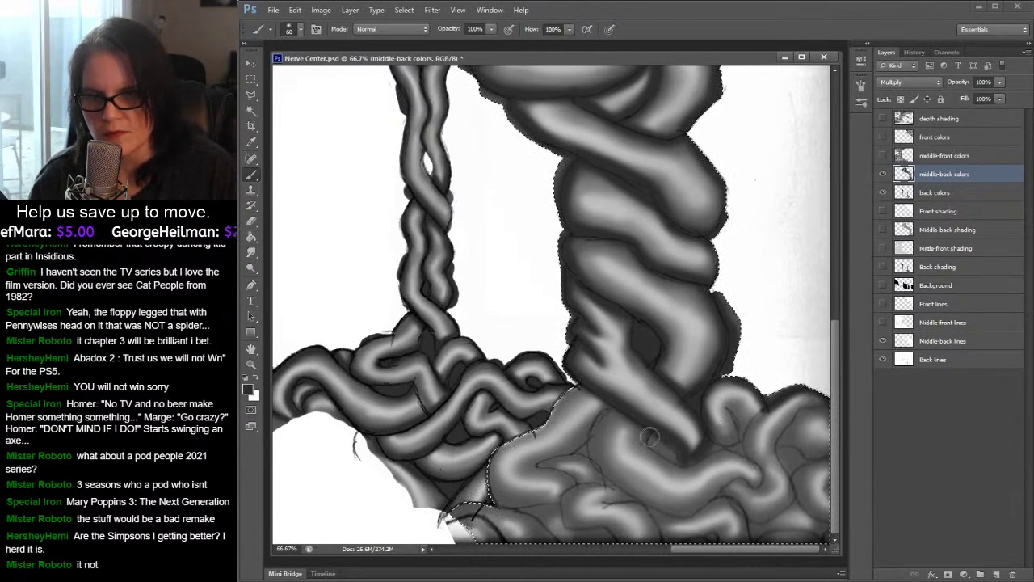
pyautogui.moveTo(649, 438)
pyautogui.mouseDown()
pyautogui.moveTo(683, 466)
pyautogui.moveTo(732, 450)
pyautogui.moveTo(753, 465)
pyautogui.moveTo(740, 439)
pyautogui.moveTo(720, 458)
pyautogui.moveTo(708, 444)
pyautogui.moveTo(682, 459)
pyautogui.moveTo(655, 439)
pyautogui.moveTo(752, 445)
pyautogui.moveTo(735, 451)
pyautogui.moveTo(742, 427)
pyautogui.moveTo(726, 407)
pyautogui.moveTo(755, 420)
pyautogui.moveTo(765, 442)
pyautogui.moveTo(781, 420)
pyautogui.moveTo(771, 403)
pyautogui.moveTo(742, 446)
pyautogui.mouseUp()
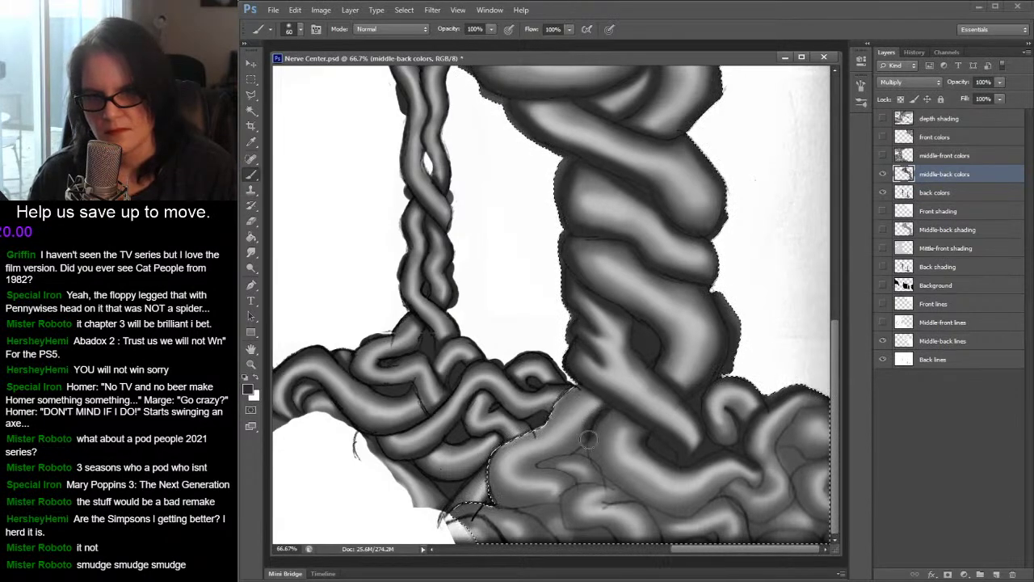
pyautogui.moveTo(598, 467)
pyautogui.mouseDown()
pyautogui.moveTo(638, 497)
pyautogui.moveTo(696, 514)
pyautogui.moveTo(758, 483)
pyautogui.moveTo(757, 471)
pyautogui.mouseUp()
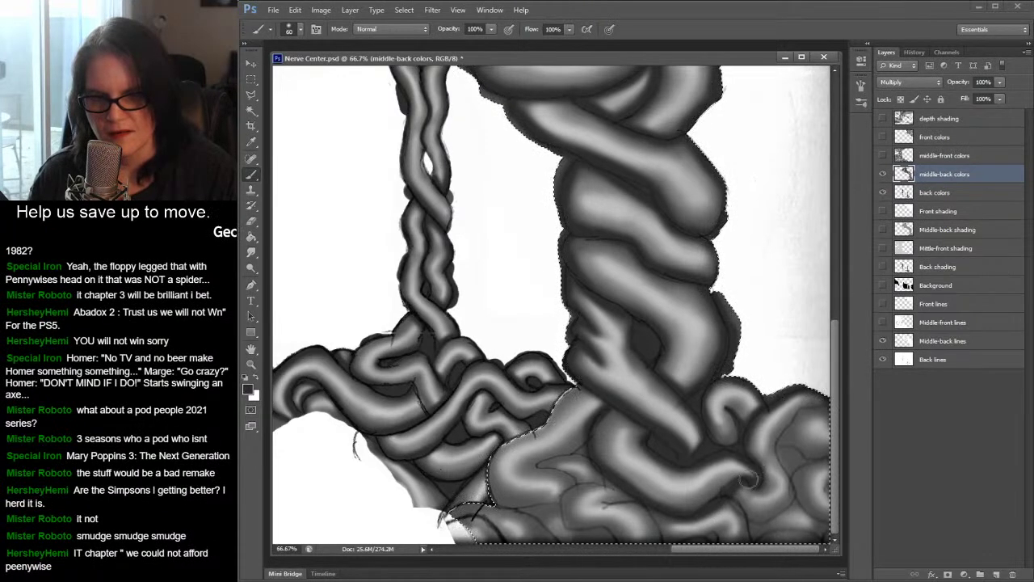
pyautogui.moveTo(711, 502)
pyautogui.mouseDown()
pyautogui.moveTo(734, 484)
pyautogui.moveTo(699, 507)
pyautogui.mouseUp()
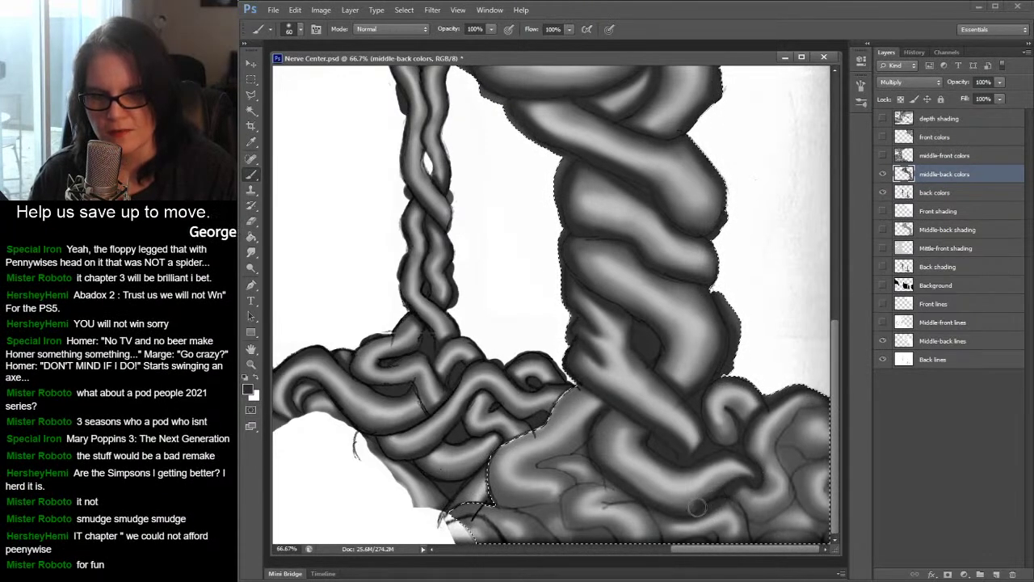
# - Darken the gaps between the remaining tangled strands across the mound beneath the thick column, out to the canvas edge
pyautogui.moveTo(608, 480); pyautogui.dragTo(569, 462)
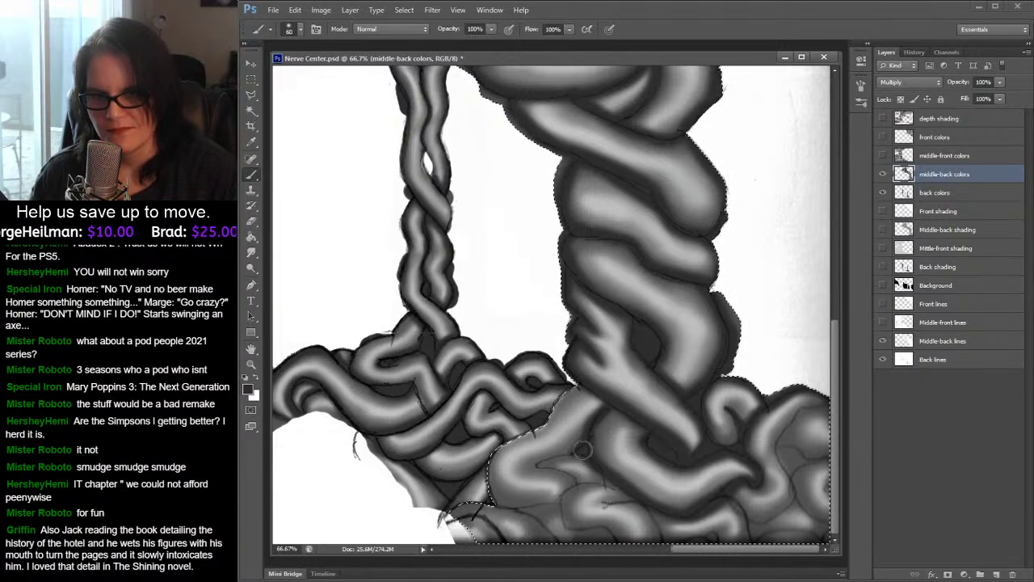
pyautogui.moveTo(546, 474)
pyautogui.mouseDown()
pyautogui.moveTo(602, 472)
pyautogui.moveTo(632, 479)
pyautogui.mouseUp()
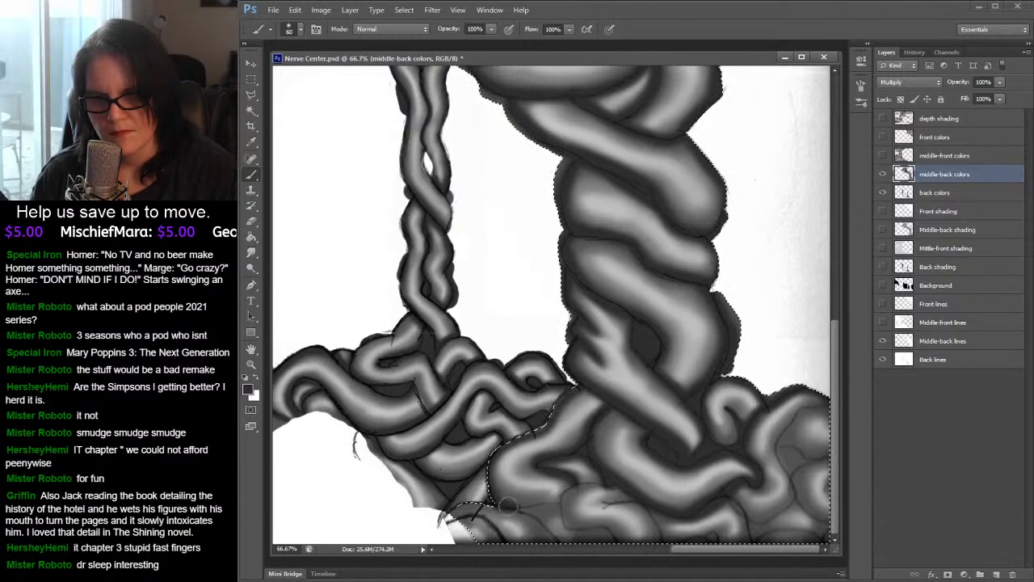
pyautogui.moveTo(547, 505)
pyautogui.mouseDown()
pyautogui.moveTo(616, 498)
pyautogui.moveTo(589, 482)
pyautogui.moveTo(560, 505)
pyautogui.mouseUp()
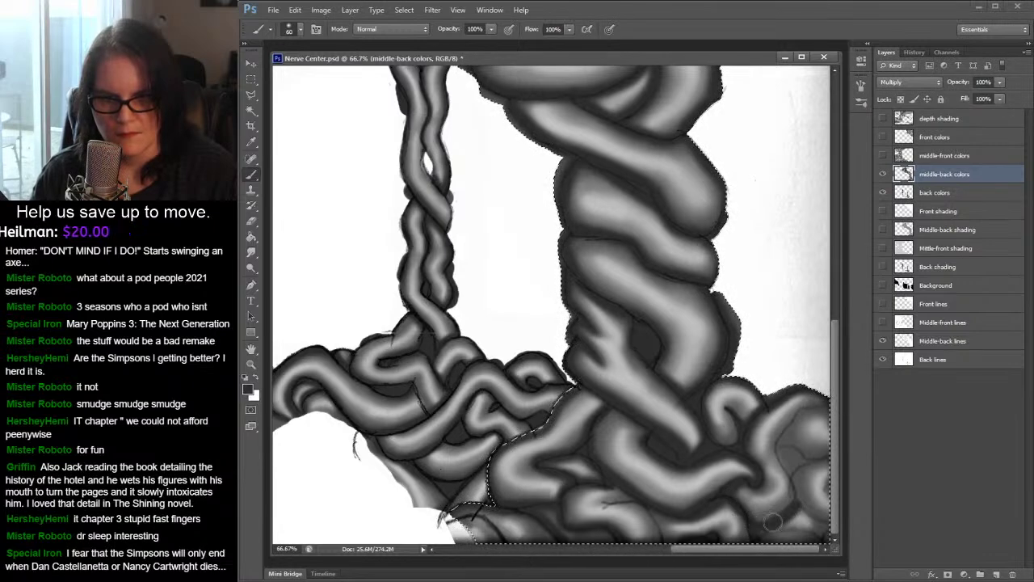
pyautogui.moveTo(784, 523)
pyautogui.mouseDown()
pyautogui.moveTo(832, 526)
pyautogui.moveTo(796, 508)
pyautogui.moveTo(821, 516)
pyautogui.moveTo(814, 531)
pyautogui.moveTo(817, 521)
pyautogui.moveTo(798, 515)
pyautogui.moveTo(828, 524)
pyautogui.moveTo(798, 513)
pyautogui.moveTo(797, 479)
pyautogui.moveTo(839, 462)
pyautogui.moveTo(783, 455)
pyautogui.moveTo(792, 479)
pyautogui.moveTo(796, 464)
pyautogui.moveTo(794, 484)
pyautogui.moveTo(780, 443)
pyautogui.mouseUp()
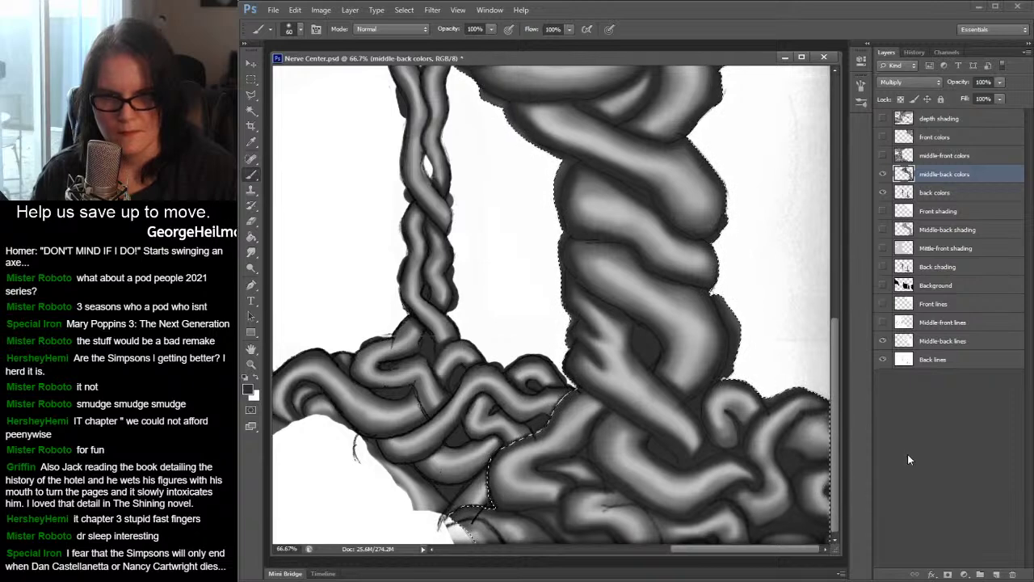
# - Smudge the shadow edges along the thick column's upper coils and the small strand tucked under the spiral to soften them
pyautogui.click(251, 365)
pyautogui.keyDown('alt'); pyautogui.click(689, 282); pyautogui.keyUp('alt')
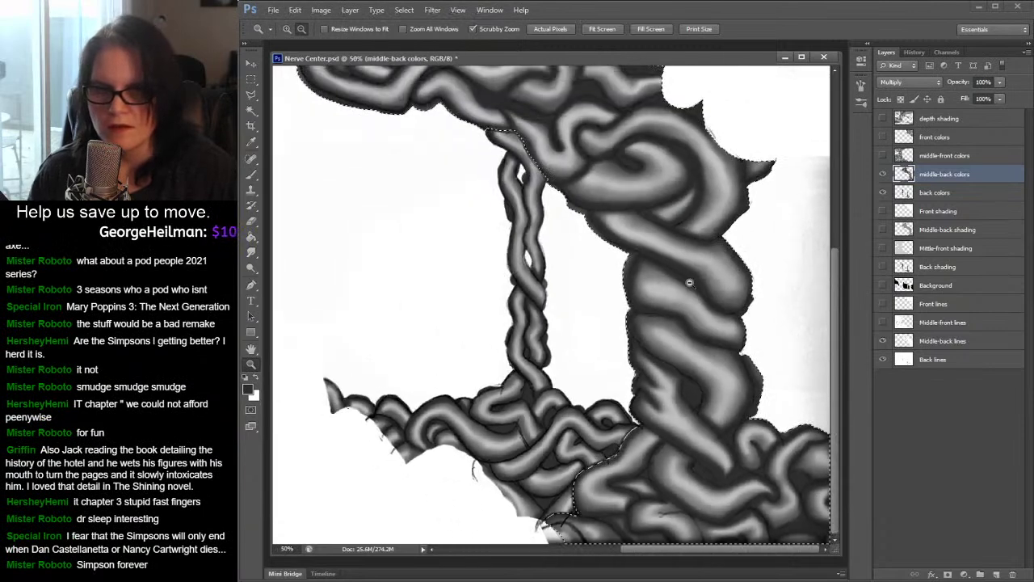
pyautogui.keyDown('alt'); pyautogui.click(690, 282); pyautogui.keyUp('alt')
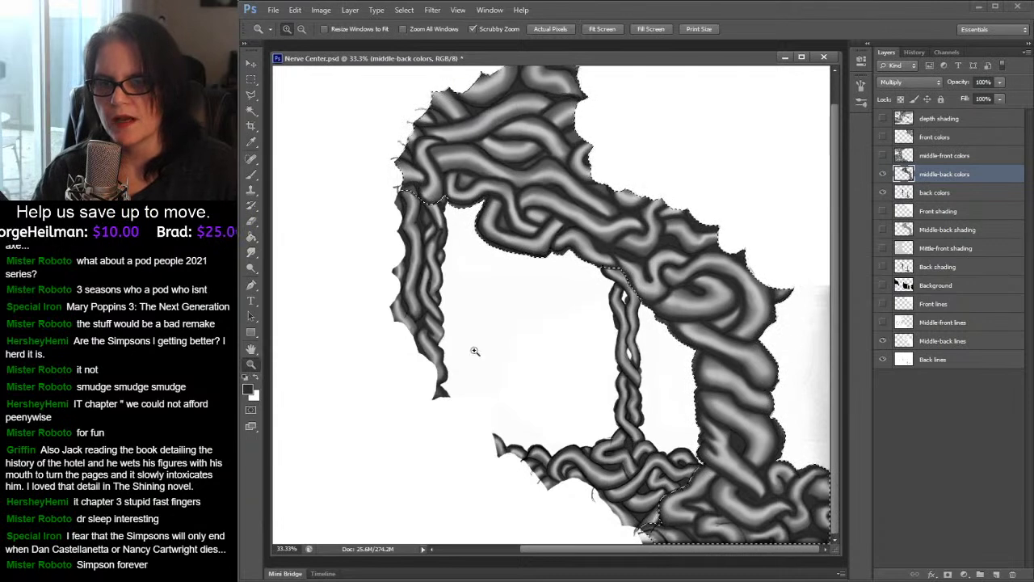
pyautogui.click(735, 347)
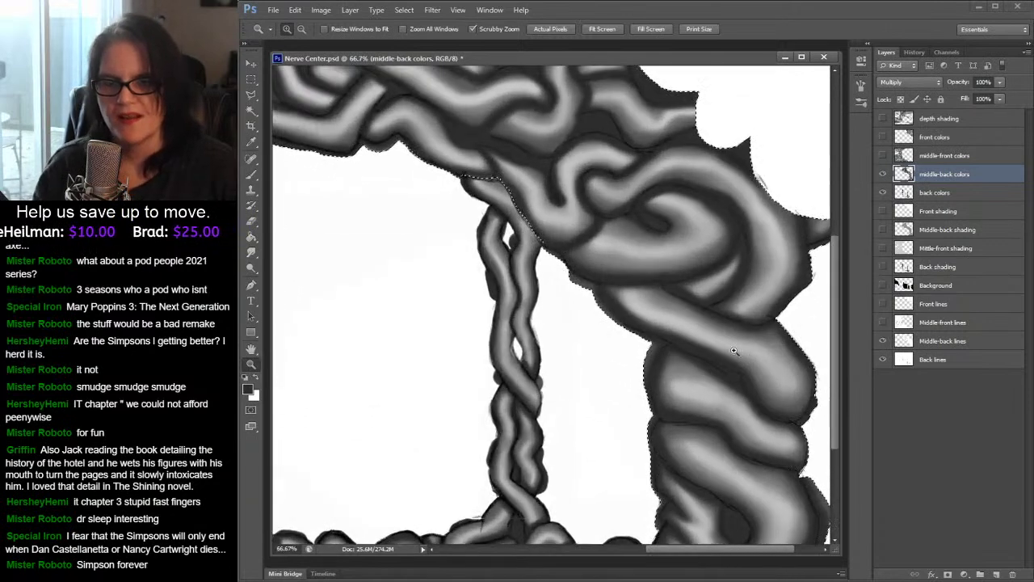
pyautogui.moveTo(744, 328); pyautogui.dragTo(663, 296)
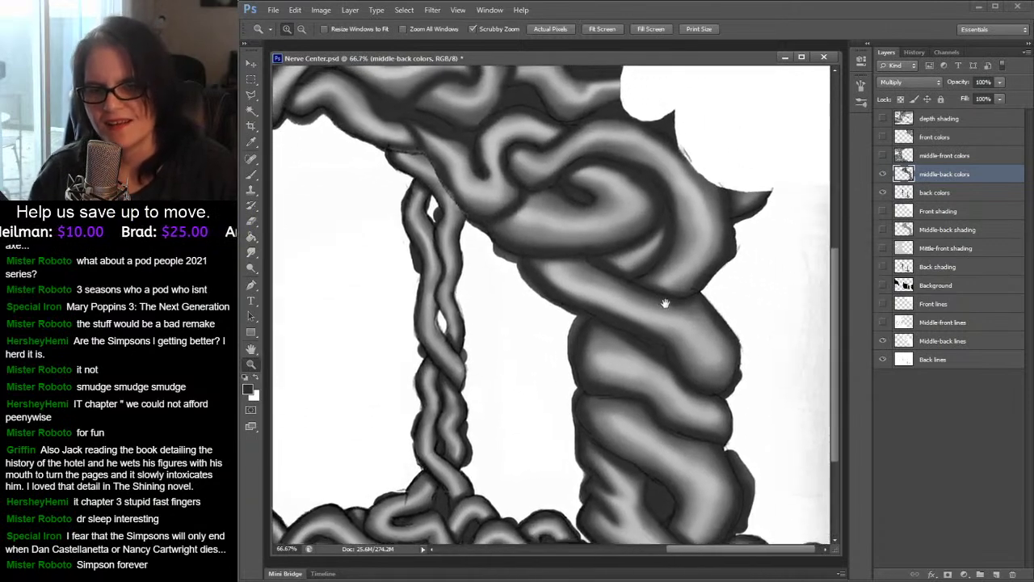
pyautogui.click(252, 252)
pyautogui.moveTo(548, 275)
pyautogui.mouseDown()
pyautogui.moveTo(572, 297)
pyautogui.moveTo(551, 299)
pyautogui.moveTo(631, 314)
pyautogui.moveTo(672, 336)
pyautogui.moveTo(676, 362)
pyautogui.moveTo(689, 368)
pyautogui.moveTo(729, 314)
pyautogui.mouseUp()
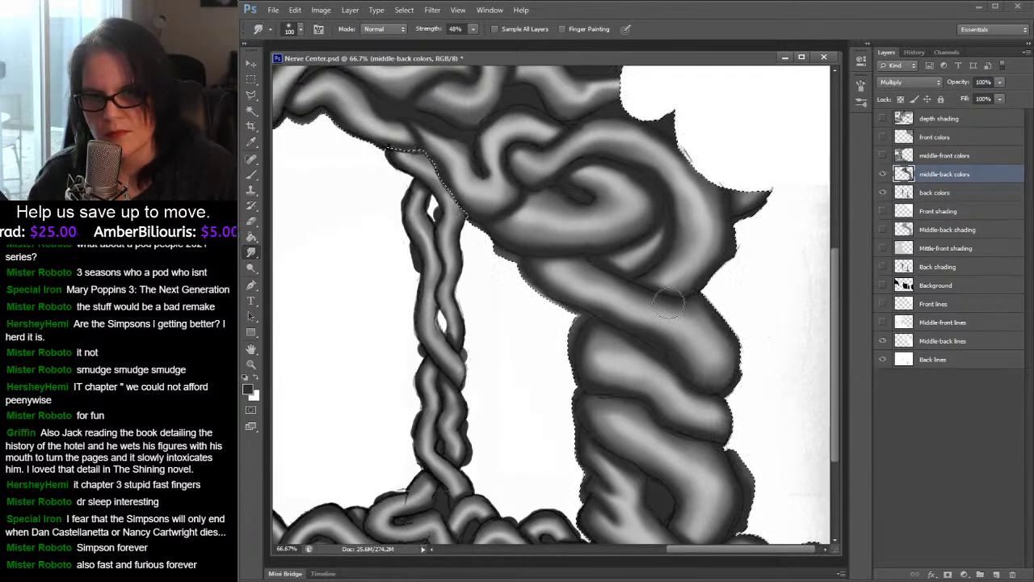
pyautogui.moveTo(656, 302)
pyautogui.mouseDown()
pyautogui.moveTo(613, 273)
pyautogui.moveTo(634, 273)
pyautogui.moveTo(634, 258)
pyautogui.moveTo(645, 267)
pyautogui.moveTo(658, 236)
pyautogui.moveTo(661, 257)
pyautogui.mouseUp()
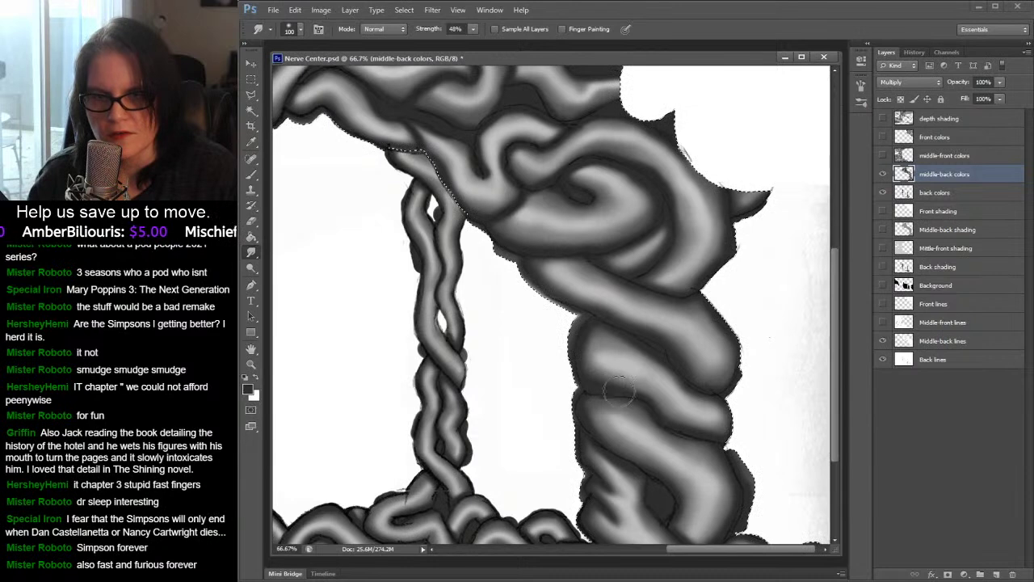
pyautogui.moveTo(651, 398); pyautogui.dragTo(704, 434)
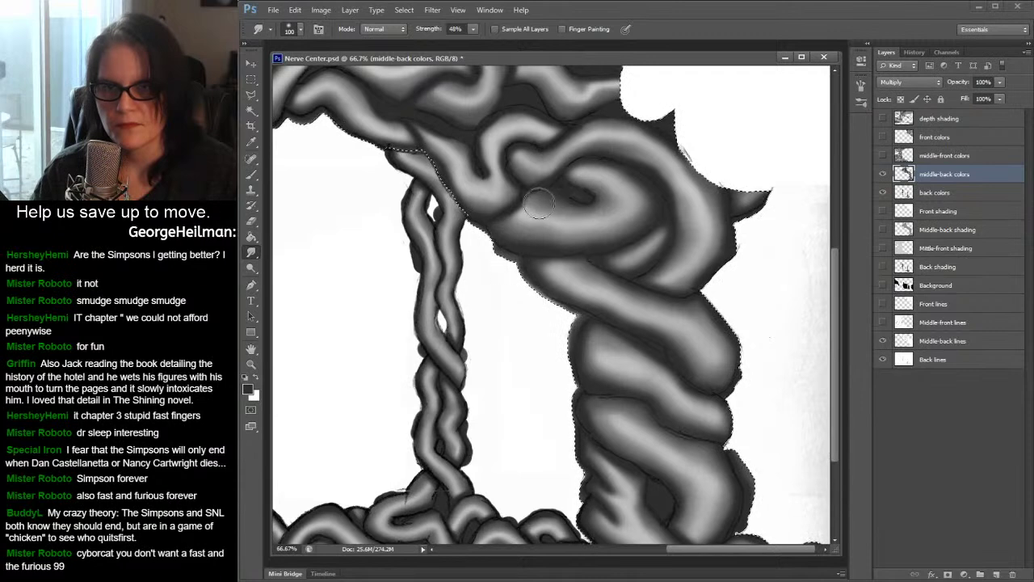
# - Smudge the shadows inside and around the spiral coil and the hooked strand beside it to blend them smoothly
pyautogui.moveTo(570, 207); pyautogui.dragTo(595, 202)
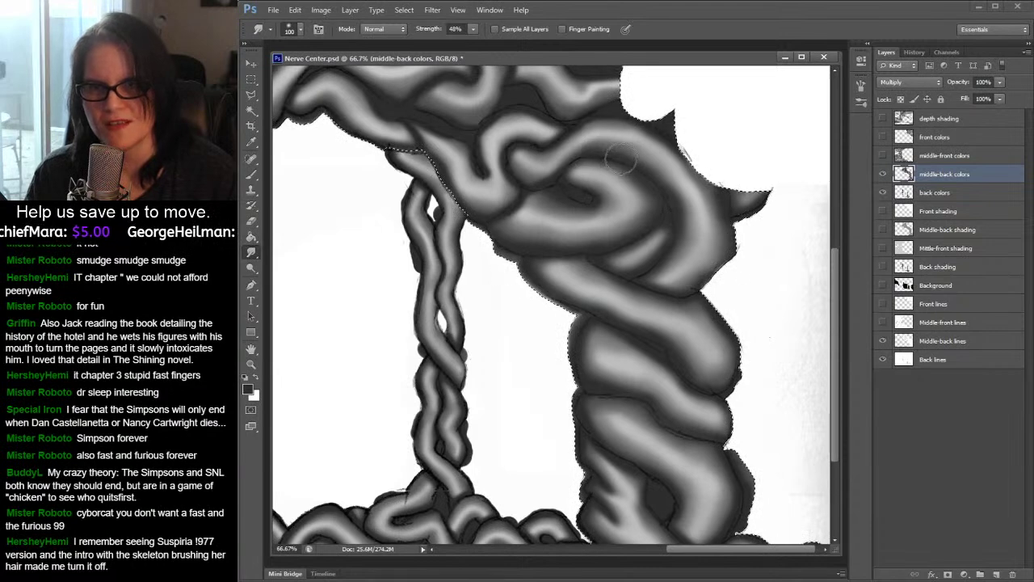
pyautogui.moveTo(643, 170)
pyautogui.mouseDown()
pyautogui.moveTo(590, 191)
pyautogui.moveTo(604, 199)
pyautogui.moveTo(599, 207)
pyautogui.moveTo(558, 206)
pyautogui.moveTo(539, 178)
pyautogui.moveTo(564, 164)
pyautogui.moveTo(562, 144)
pyautogui.moveTo(628, 129)
pyautogui.moveTo(557, 147)
pyautogui.moveTo(590, 127)
pyautogui.mouseUp()
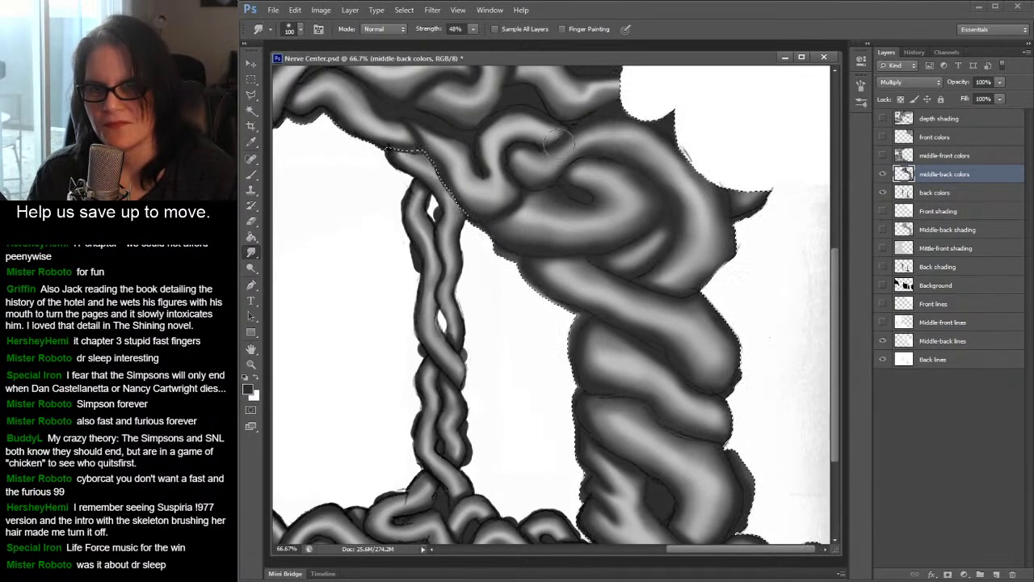
pyautogui.rightClick(527, 150)
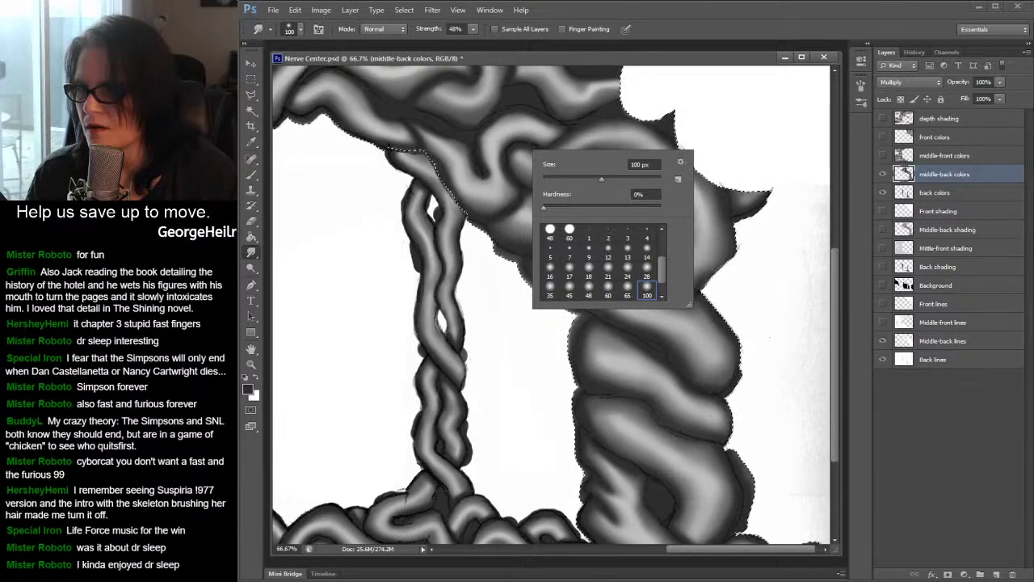
pyautogui.press('Escape')
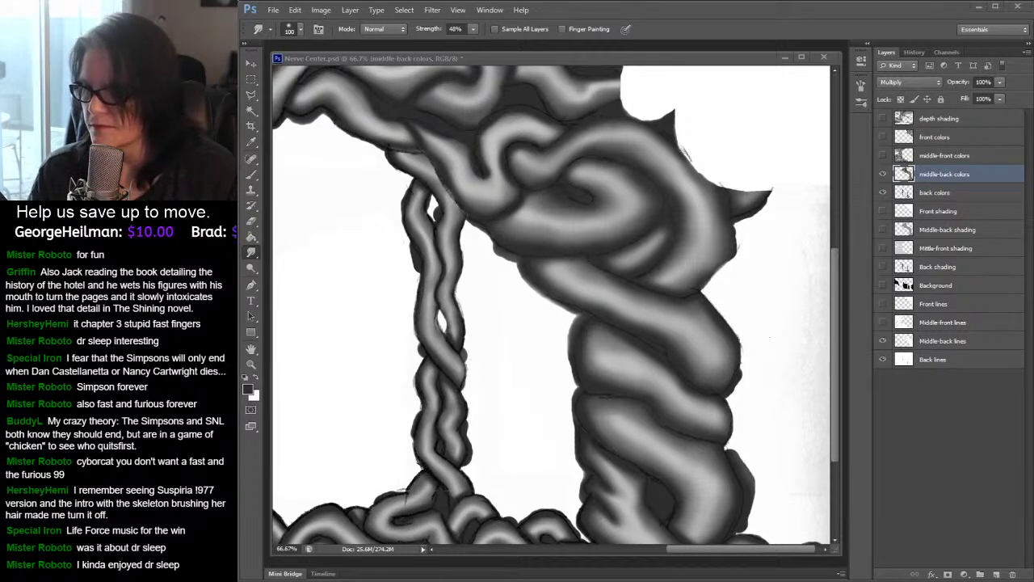
pyautogui.click(705, 65)
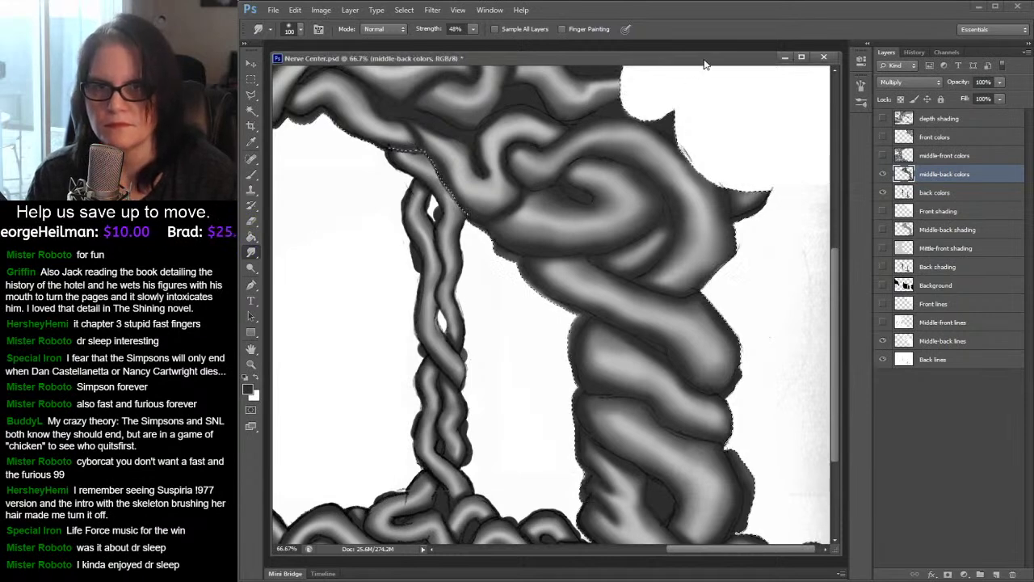
pyautogui.moveTo(541, 151)
pyautogui.mouseDown()
pyautogui.moveTo(507, 179)
pyautogui.moveTo(513, 202)
pyautogui.moveTo(513, 192)
pyautogui.moveTo(496, 203)
pyautogui.moveTo(517, 178)
pyautogui.moveTo(500, 174)
pyautogui.moveTo(527, 149)
pyautogui.mouseUp()
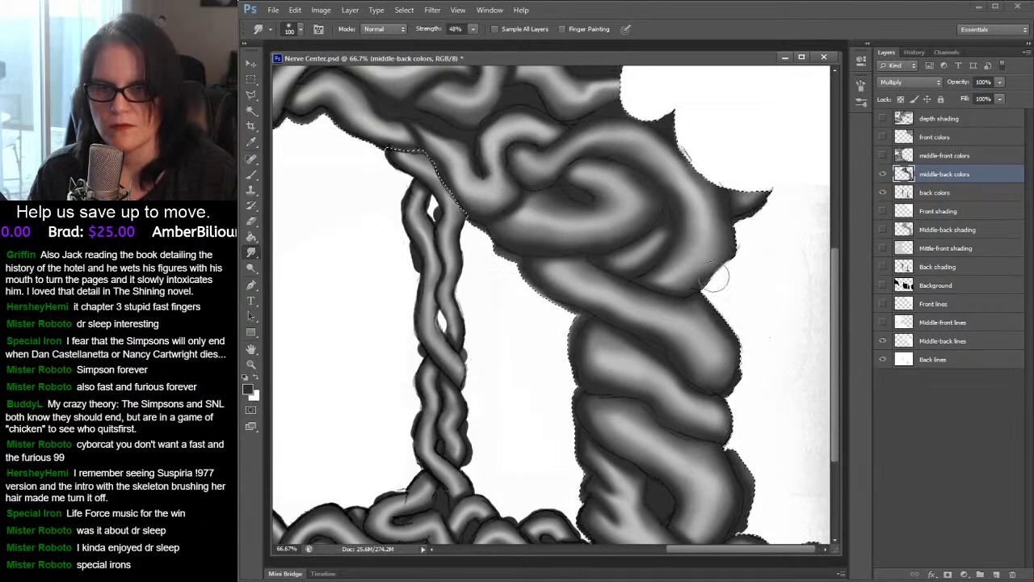
# - Smudge the shadows on the thick column's lower coils and the tangled strands at its foot
pyautogui.scroll(-2, 823, 422)
pyautogui.scroll(-2, 824, 421)
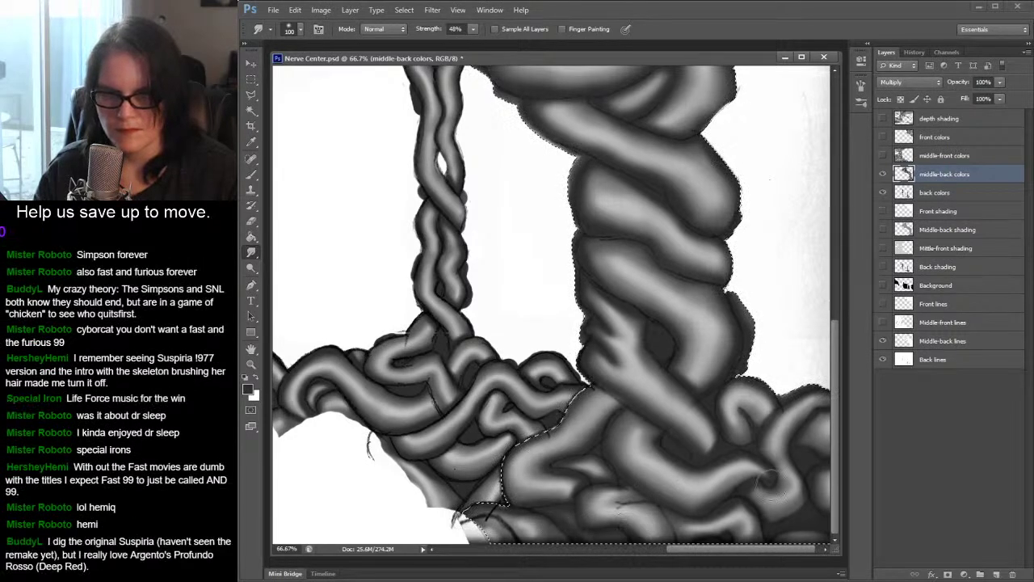
pyautogui.click(252, 176)
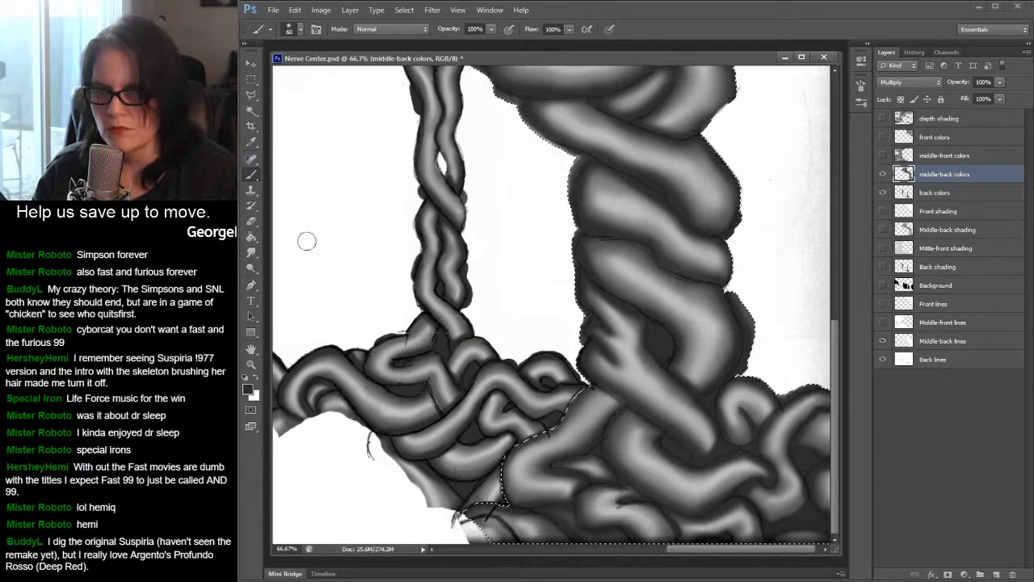
pyautogui.click(252, 252)
pyautogui.moveTo(622, 505)
pyautogui.mouseDown()
pyautogui.moveTo(614, 501)
pyautogui.moveTo(643, 494)
pyautogui.moveTo(663, 513)
pyautogui.mouseUp()
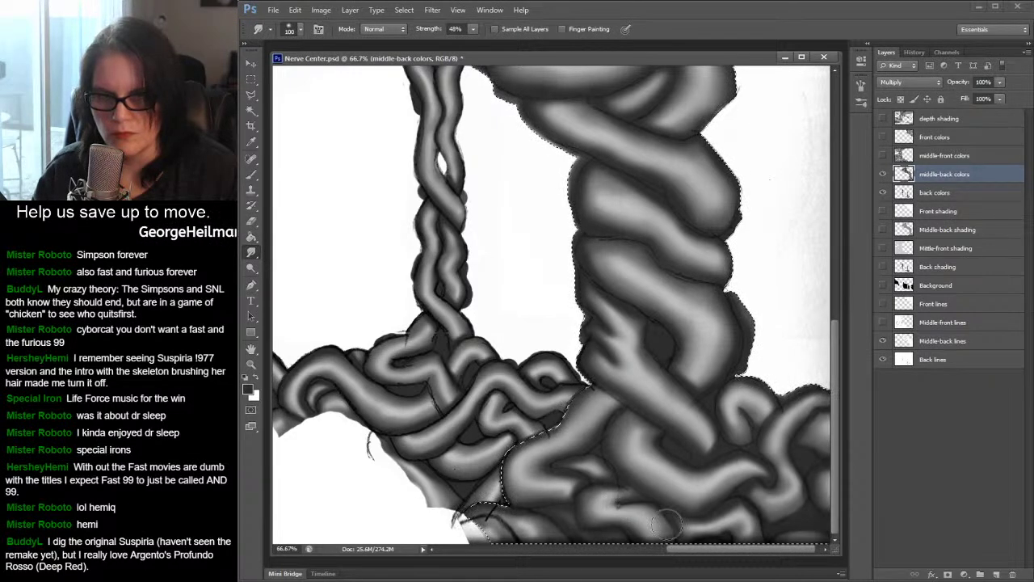
# - Smudge the shadows between the strands of the sloping arch, from the spiral coil back to the hooked strand on its underside
pyautogui.moveTo(835, 438); pyautogui.dragTo(842, 374)
pyautogui.scroll(3, 860, 327)
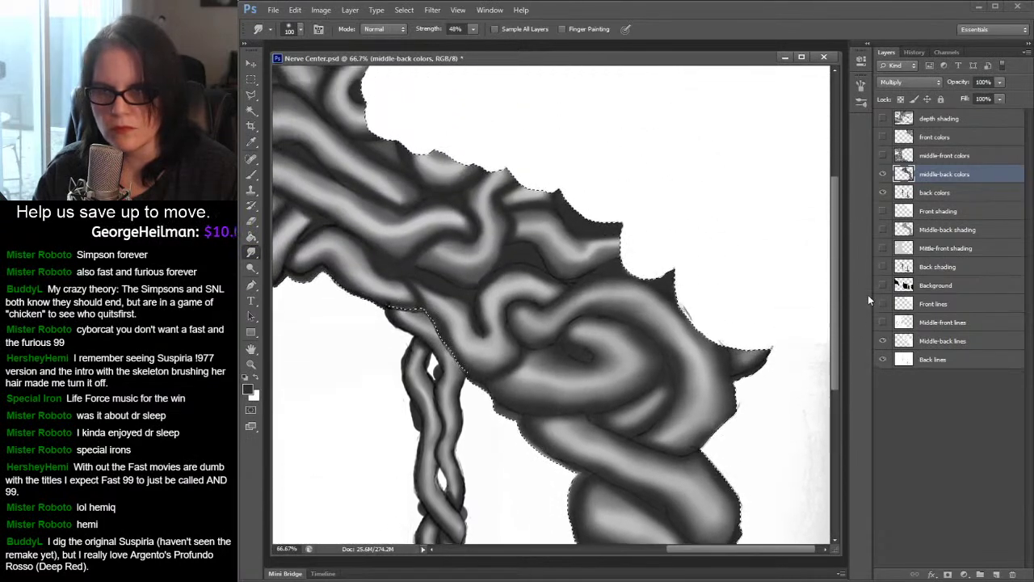
pyautogui.moveTo(710, 552); pyautogui.dragTo(651, 552)
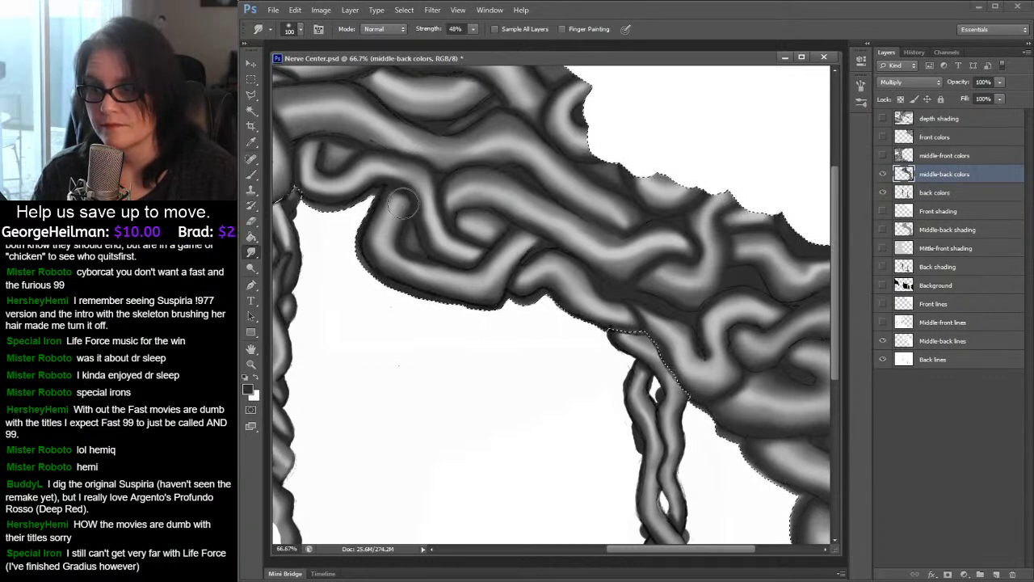
pyautogui.moveTo(396, 141)
pyautogui.mouseDown()
pyautogui.moveTo(328, 149)
pyautogui.moveTo(342, 151)
pyautogui.moveTo(353, 137)
pyautogui.moveTo(296, 136)
pyautogui.moveTo(321, 132)
pyautogui.moveTo(353, 152)
pyautogui.moveTo(344, 161)
pyautogui.moveTo(373, 135)
pyautogui.moveTo(372, 148)
pyautogui.moveTo(405, 176)
pyautogui.mouseUp()
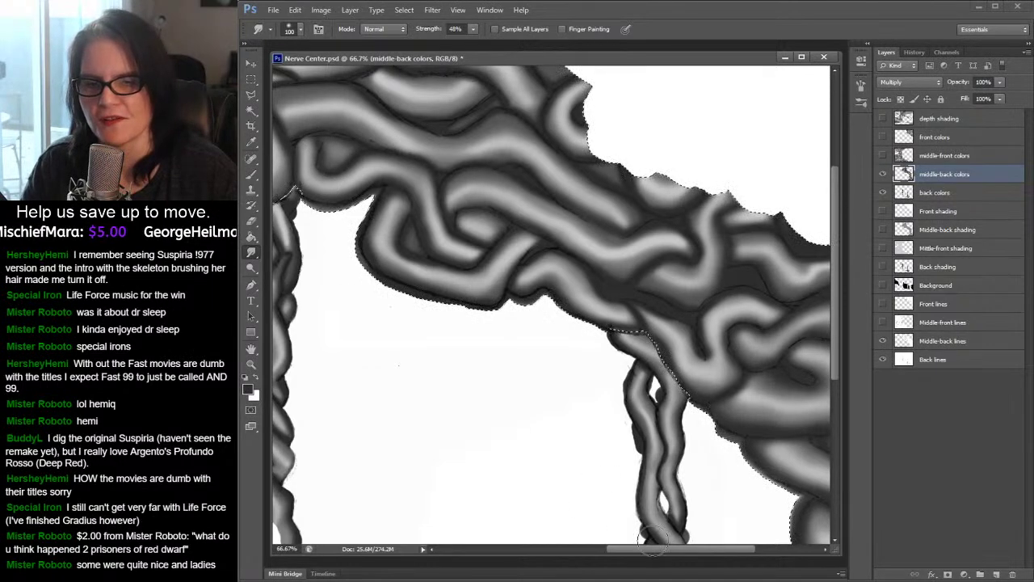
# - Touch up the dark gaps around the long thick strand and the small loop above the thin column, and smudge them smooth
pyautogui.hscroll(-5, 646, 510)
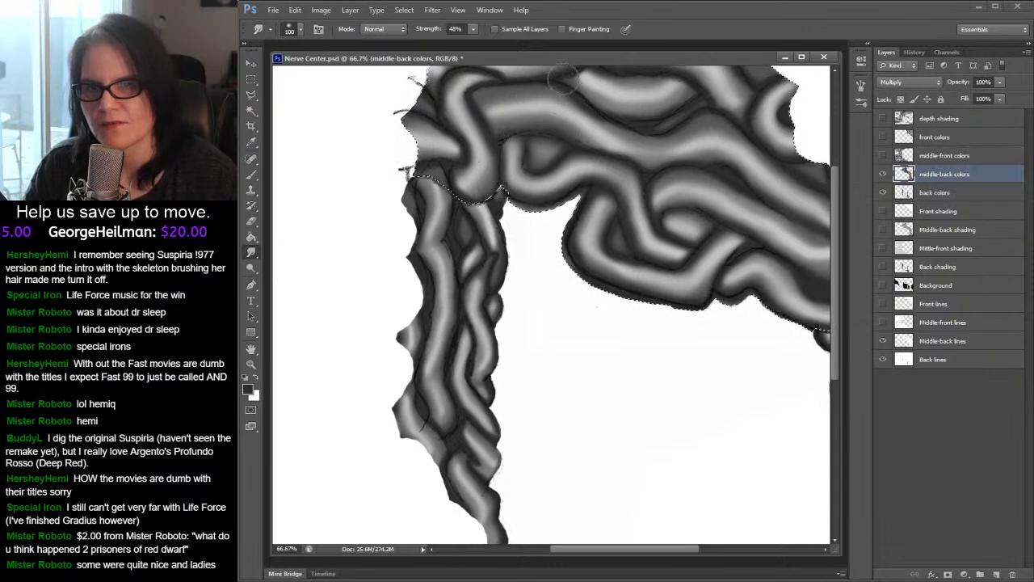
pyautogui.click(251, 175)
pyautogui.moveTo(560, 87); pyautogui.dragTo(473, 95)
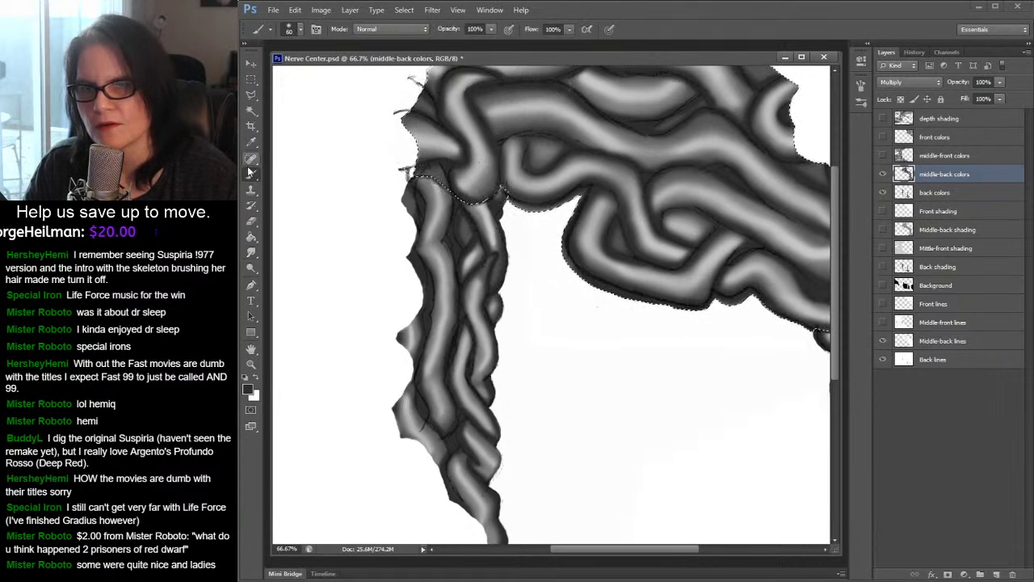
pyautogui.click(251, 252)
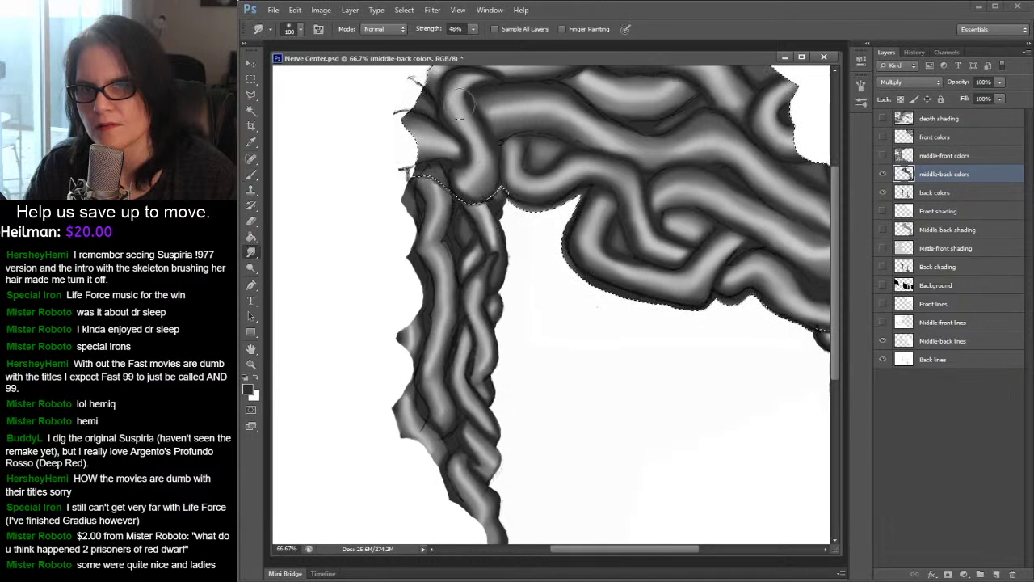
pyautogui.moveTo(480, 95); pyautogui.dragTo(558, 91)
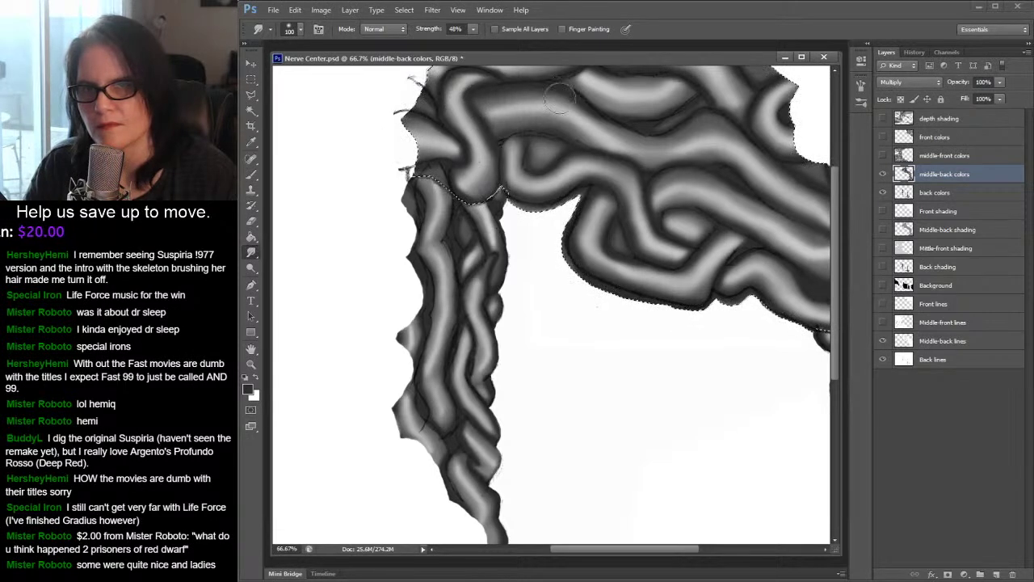
pyautogui.moveTo(530, 142); pyautogui.dragTo(501, 139)
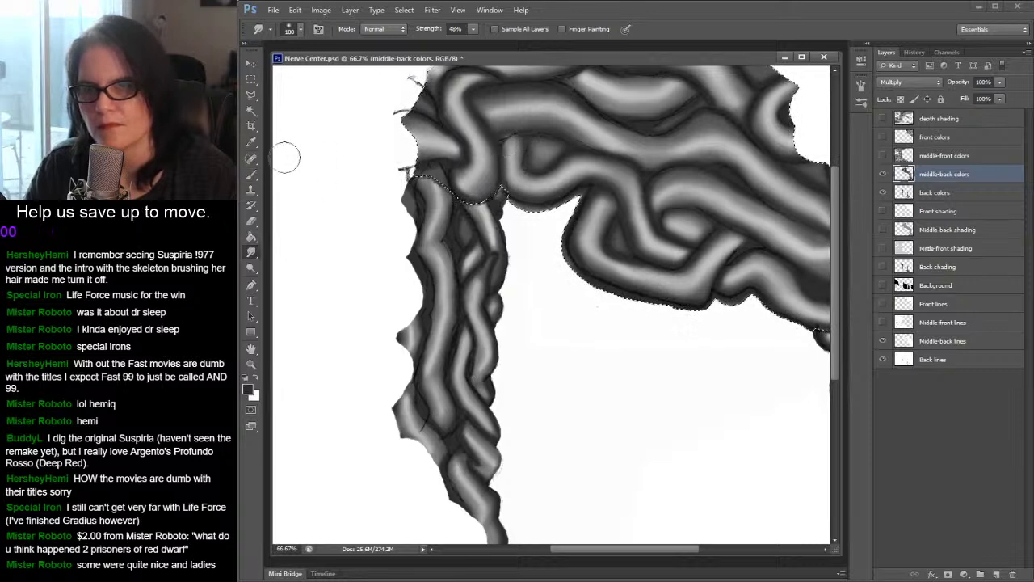
pyautogui.click(252, 176)
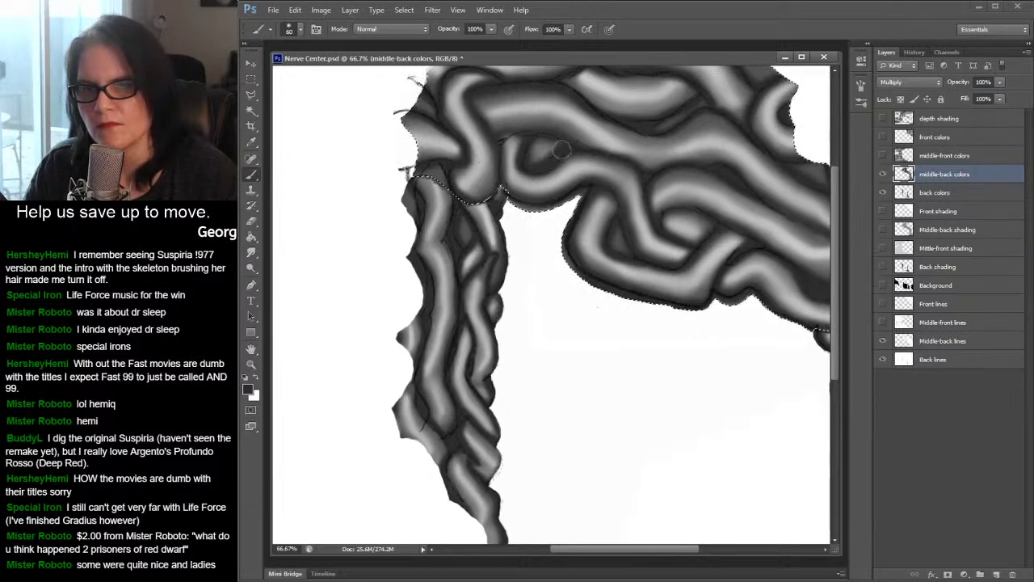
pyautogui.click(252, 252)
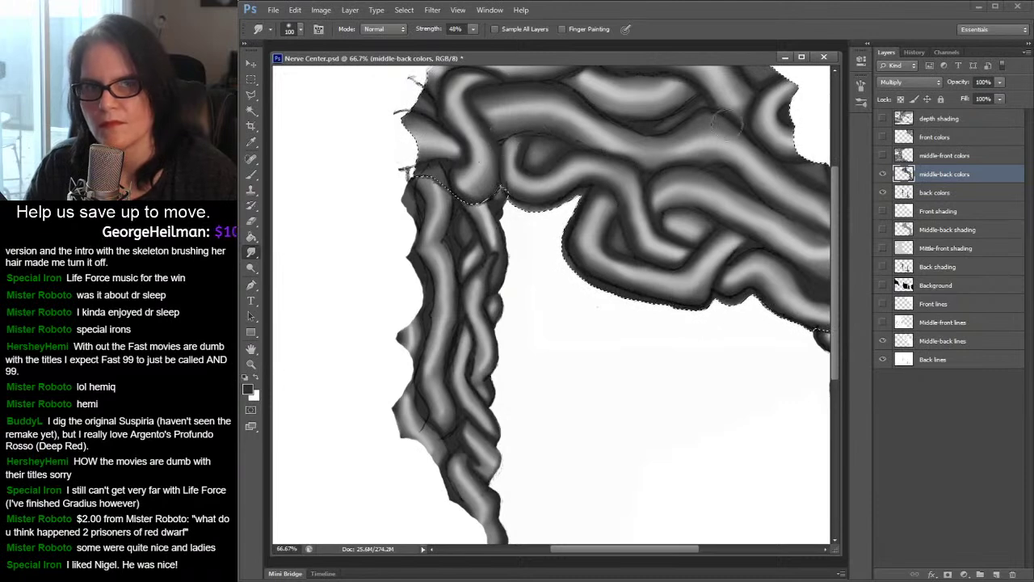
# - Smudge the shadows along the upper strands of the arch, from the bent strand above the thin column toward the peak
pyautogui.moveTo(836, 181); pyautogui.dragTo(886, 95)
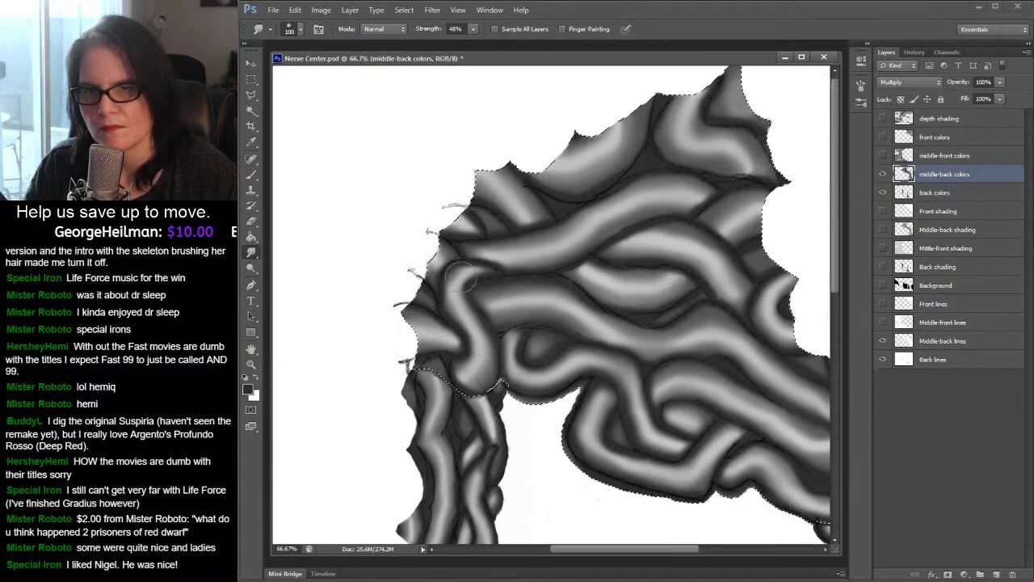
pyautogui.moveTo(465, 279)
pyautogui.mouseDown()
pyautogui.moveTo(480, 337)
pyautogui.moveTo(459, 273)
pyautogui.moveTo(460, 233)
pyautogui.moveTo(500, 221)
pyautogui.moveTo(507, 202)
pyautogui.moveTo(491, 206)
pyautogui.moveTo(477, 188)
pyautogui.moveTo(501, 183)
pyautogui.moveTo(494, 210)
pyautogui.moveTo(516, 231)
pyautogui.moveTo(546, 218)
pyautogui.moveTo(512, 170)
pyautogui.moveTo(587, 189)
pyautogui.mouseUp()
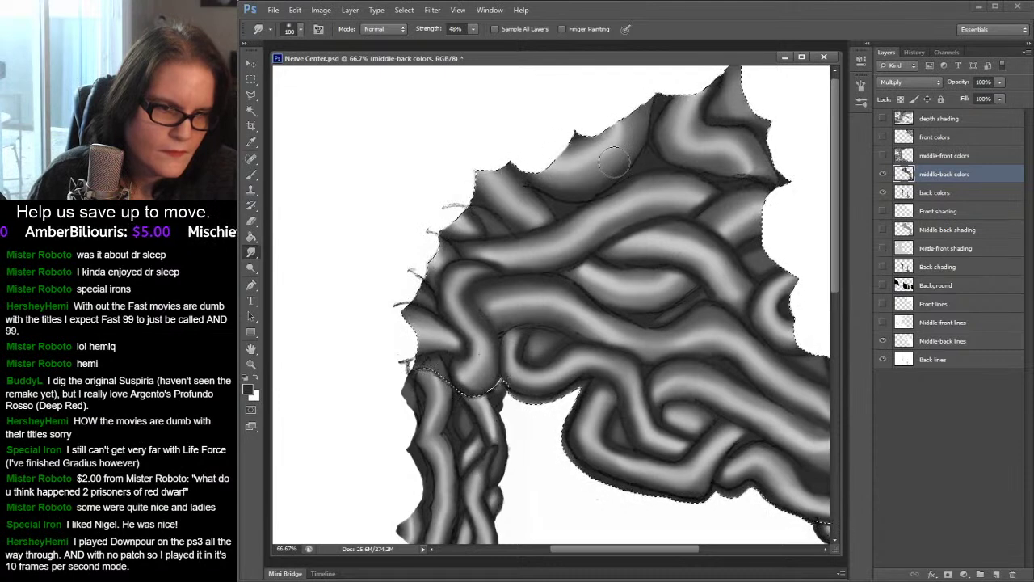
pyautogui.moveTo(599, 192)
pyautogui.mouseDown()
pyautogui.moveTo(614, 217)
pyautogui.moveTo(606, 230)
pyautogui.moveTo(648, 232)
pyautogui.moveTo(616, 220)
pyautogui.moveTo(607, 230)
pyautogui.moveTo(611, 212)
pyautogui.moveTo(664, 167)
pyautogui.moveTo(574, 159)
pyautogui.moveTo(694, 171)
pyautogui.mouseUp()
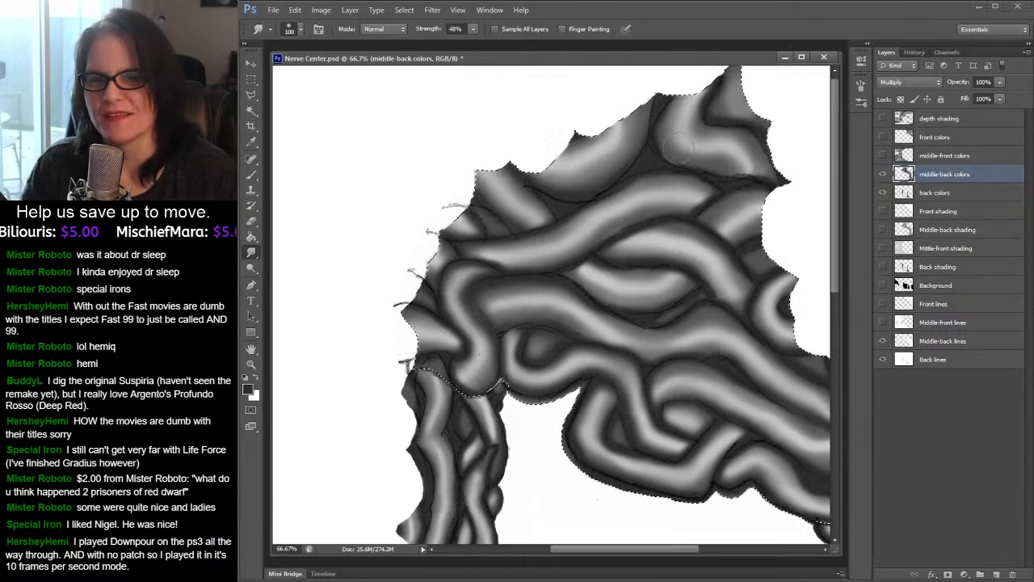
# - Darken the gaps and outer edges around the strands at the arch's peak, smudging the new shadows into the strands
pyautogui.press('b')
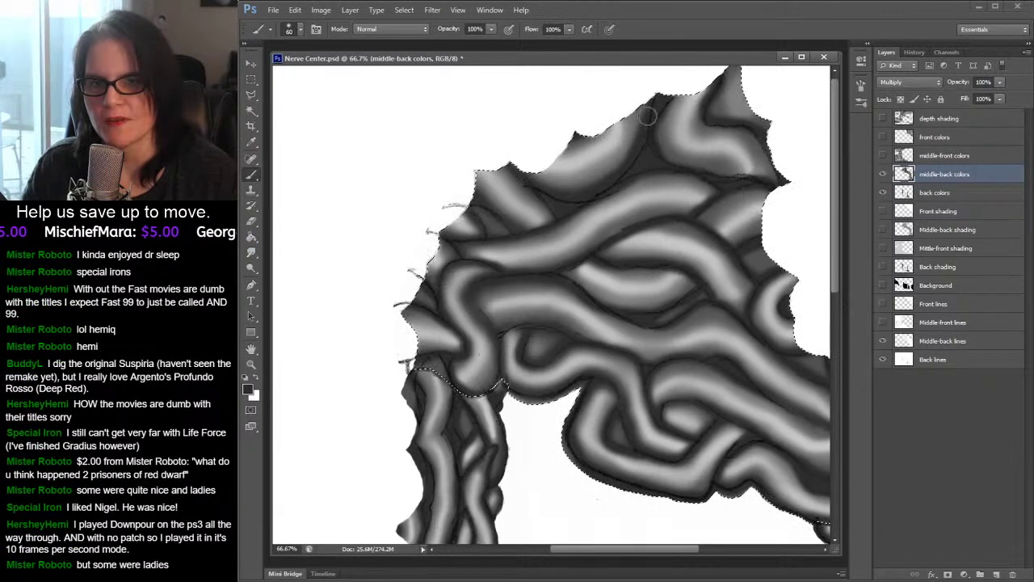
pyautogui.click(251, 252)
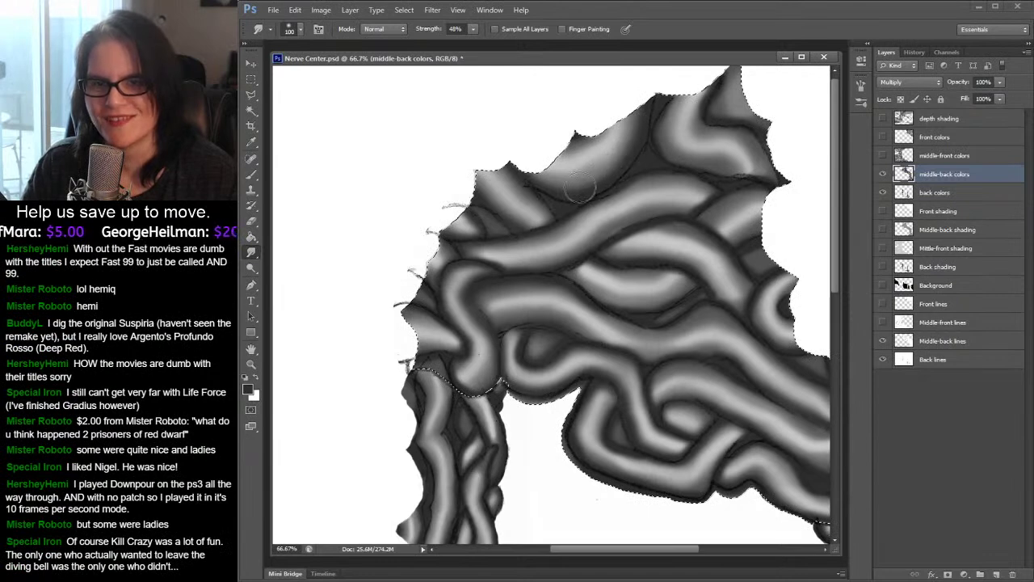
pyautogui.click(252, 175)
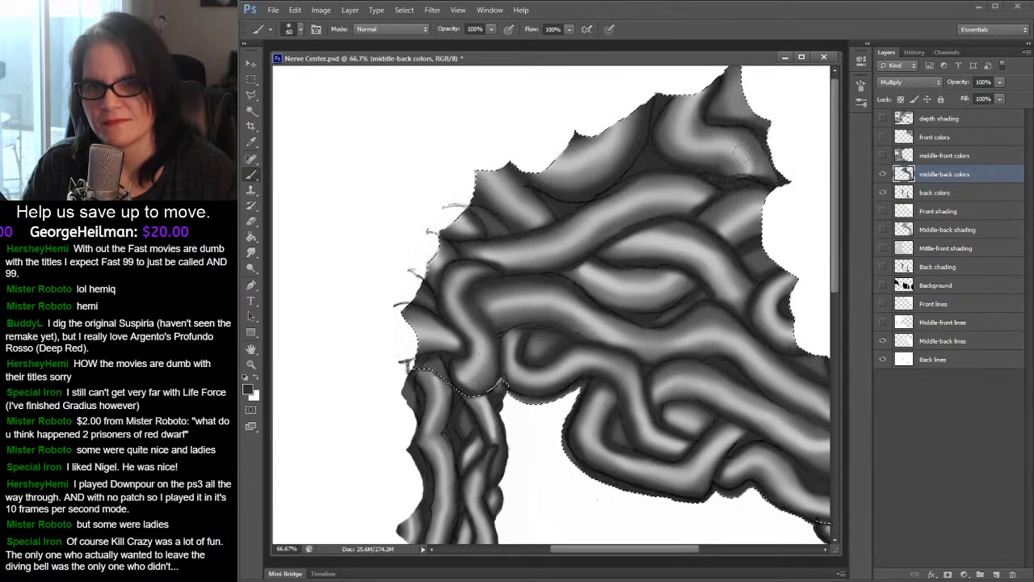
pyautogui.click(251, 251)
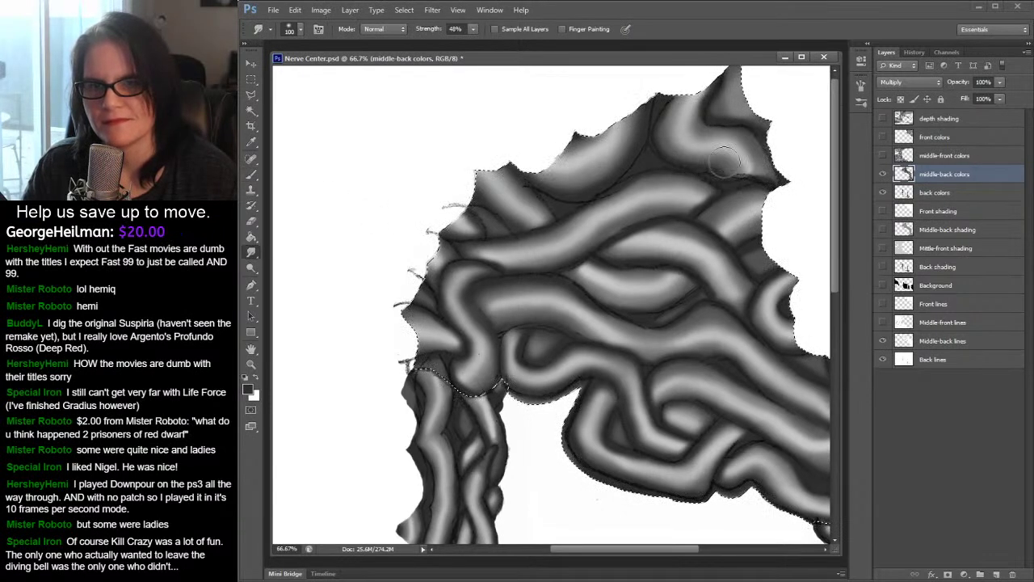
pyautogui.moveTo(715, 170)
pyautogui.mouseDown()
pyautogui.moveTo(680, 163)
pyautogui.moveTo(667, 135)
pyautogui.moveTo(663, 151)
pyautogui.moveTo(675, 105)
pyautogui.moveTo(771, 115)
pyautogui.moveTo(692, 118)
pyautogui.moveTo(708, 103)
pyautogui.moveTo(700, 131)
pyautogui.moveTo(771, 124)
pyautogui.moveTo(751, 127)
pyautogui.moveTo(763, 119)
pyautogui.moveTo(747, 121)
pyautogui.moveTo(766, 124)
pyautogui.moveTo(764, 147)
pyautogui.moveTo(758, 106)
pyautogui.mouseUp()
pyautogui.click(256, 176)
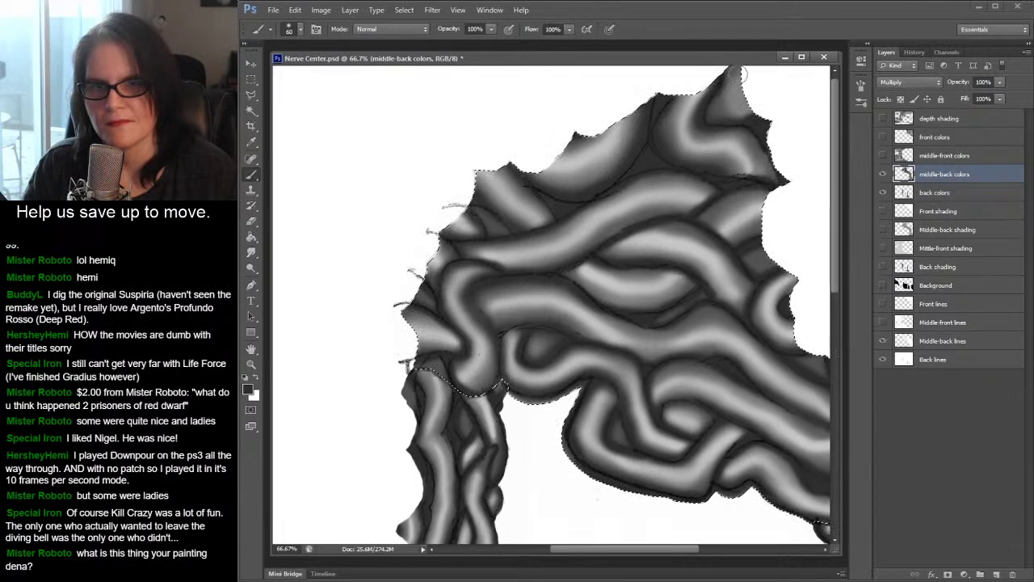
pyautogui.scroll(1, 832, 109)
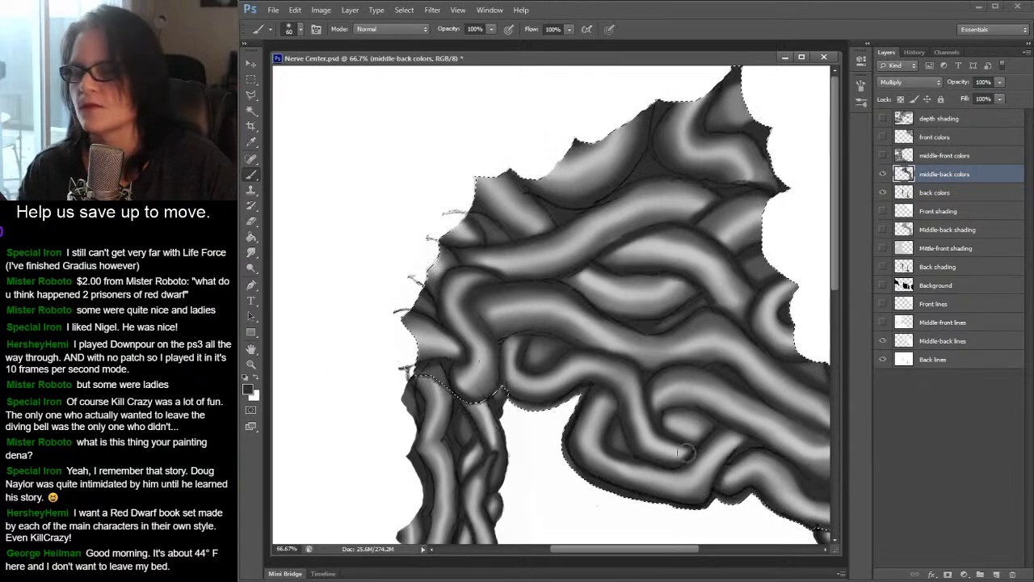
# - Examine the woven strands in the 3-1 Nerve Center.jpg reference over the painting, and move the reference back out of the way
pyautogui.moveTo(707, 581)
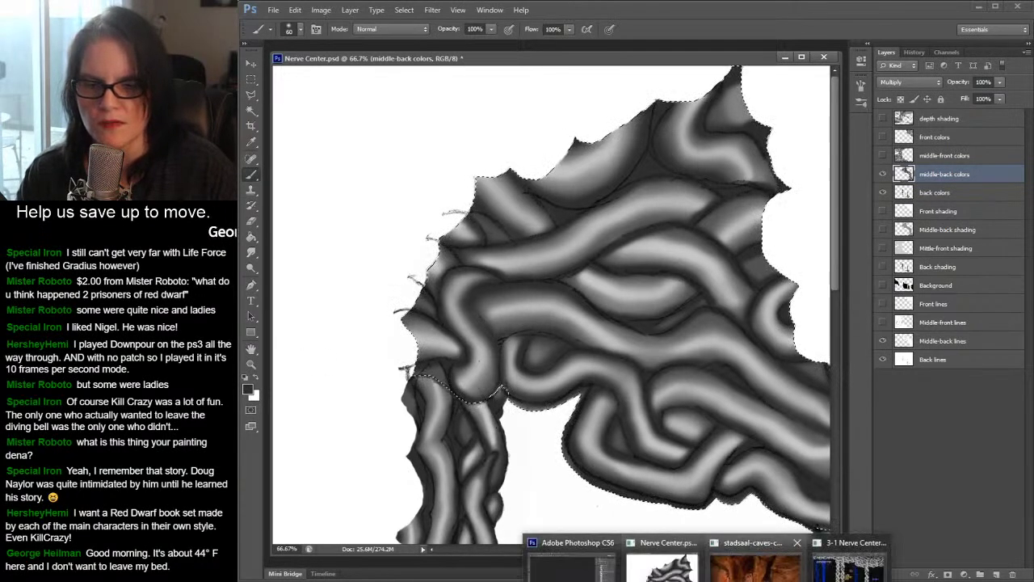
pyautogui.click(848, 566)
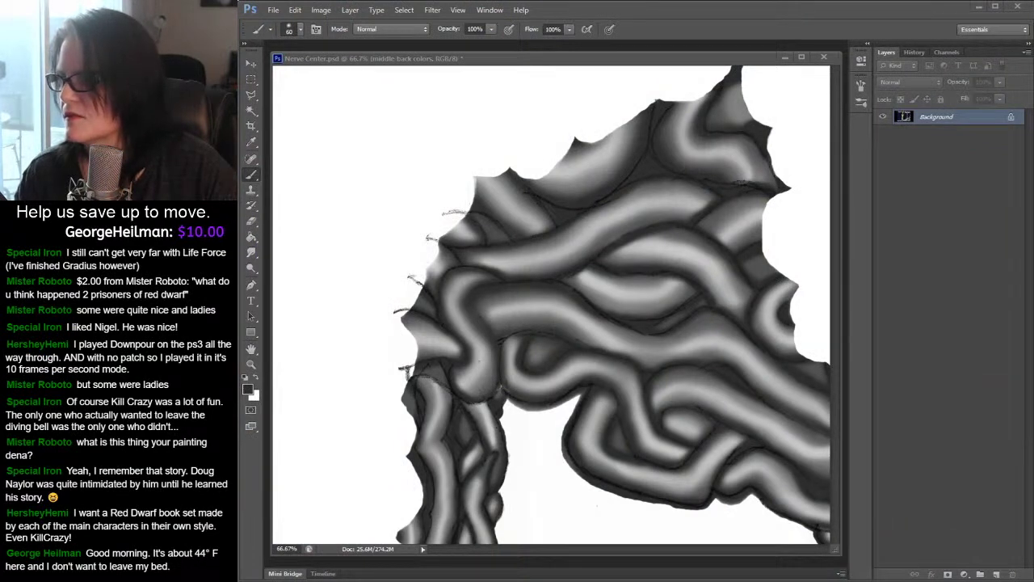
pyautogui.moveTo(97, 220); pyautogui.dragTo(450, 189)
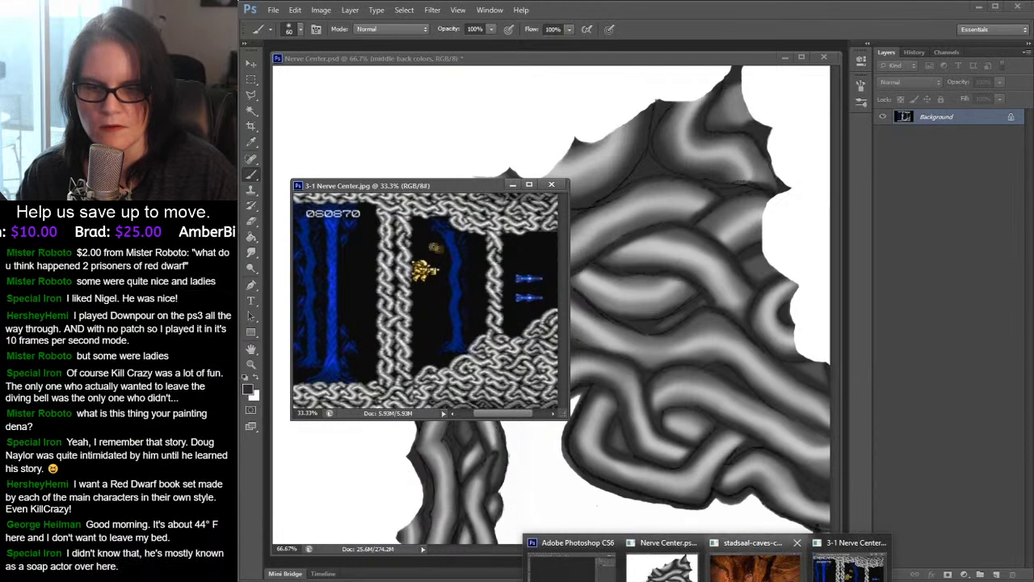
pyautogui.moveTo(1030, 302); pyautogui.dragTo(1028, 259)
pyautogui.hotkey('ctrl', 'w')
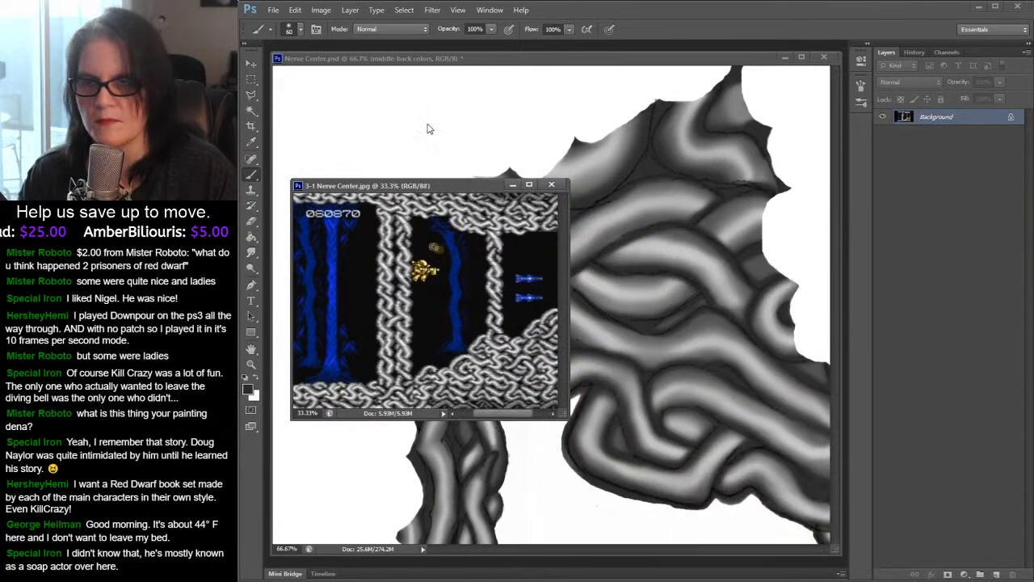
pyautogui.moveTo(466, 189); pyautogui.dragTo(121, 170)
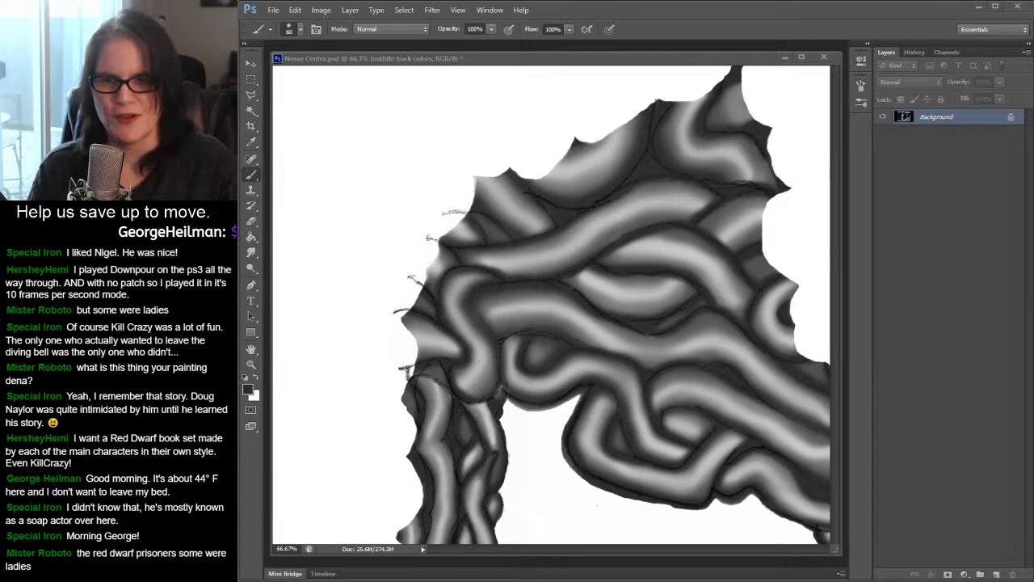
# - Darken the short strand at the peak's tip and the gaps down the arch's jagged outer edge, and smudge them smooth
pyautogui.click(252, 253)
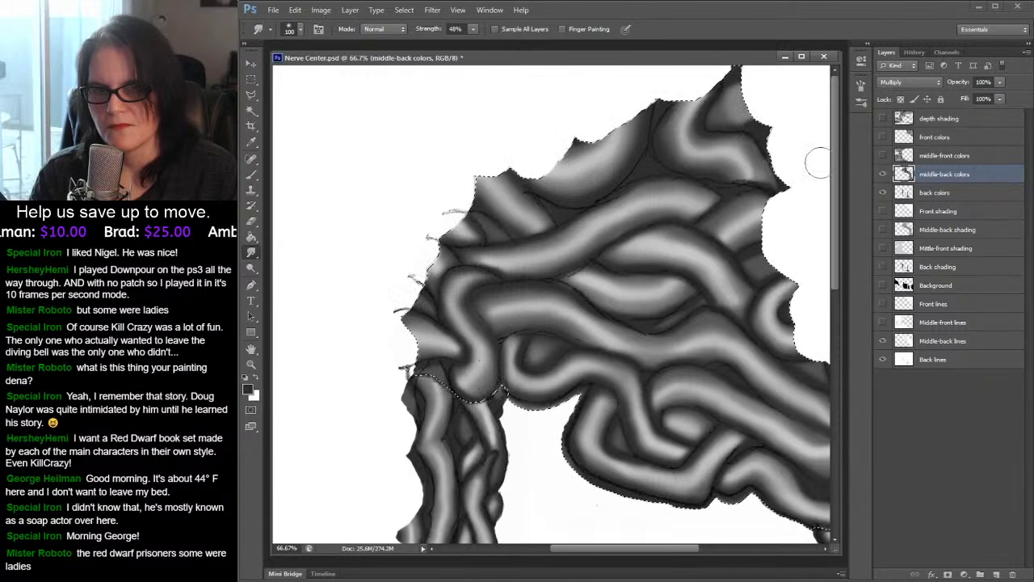
pyautogui.press('b')
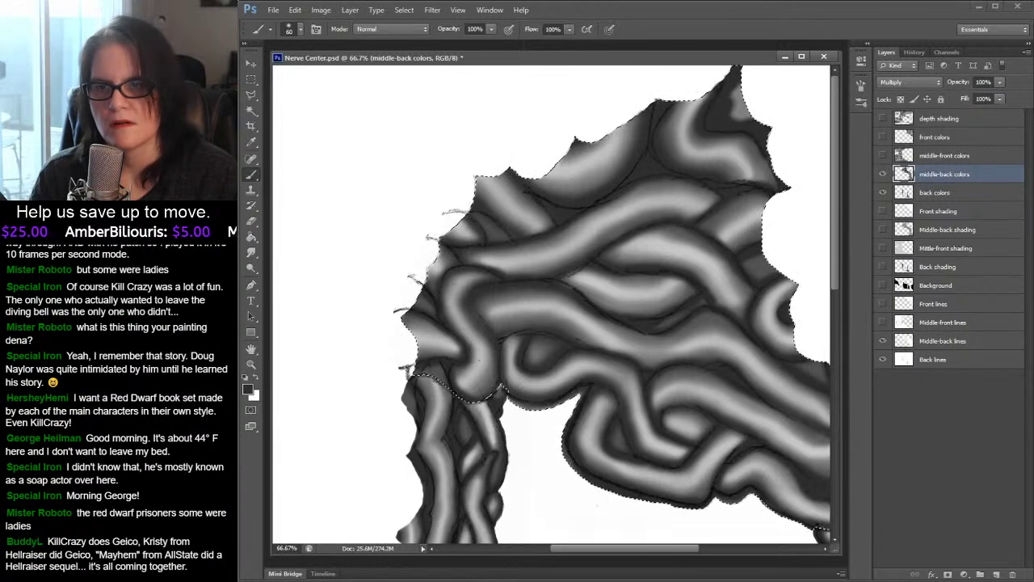
pyautogui.press('r')
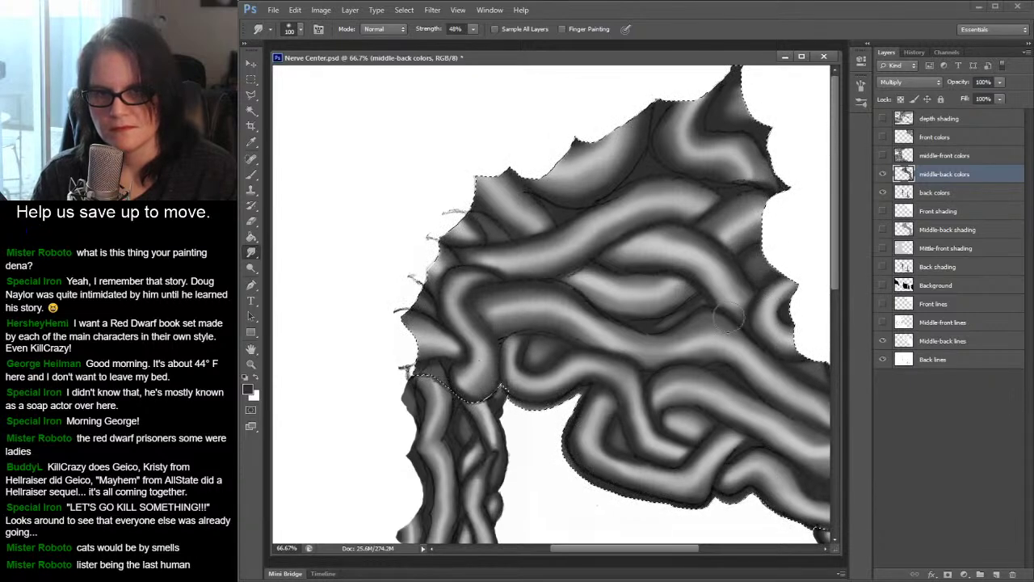
pyautogui.click(250, 175)
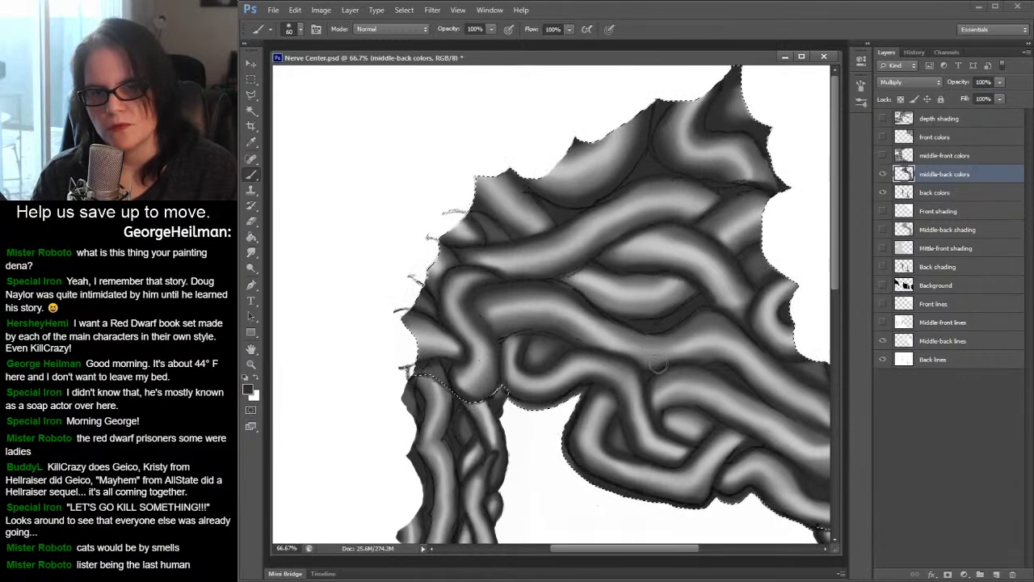
# - Check the shading on the whole canvas at 25% zoom, with the Middle-back lines layer hidden and shown again
pyautogui.click(252, 365)
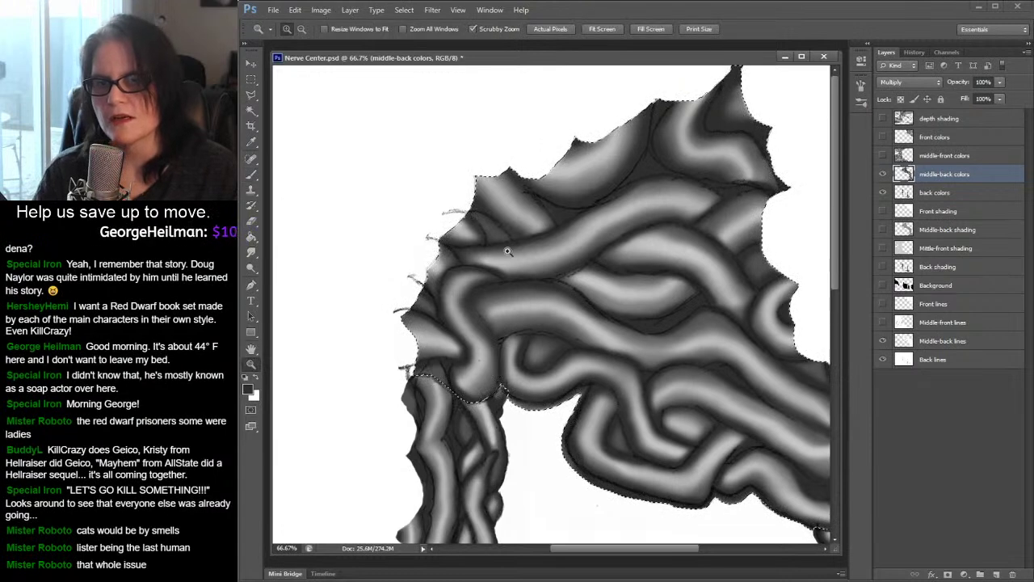
pyautogui.keyDown('alt'); pyautogui.click(621, 218); pyautogui.keyUp('alt')
pyautogui.keyDown('alt'); pyautogui.click(620, 218); pyautogui.keyUp('alt')
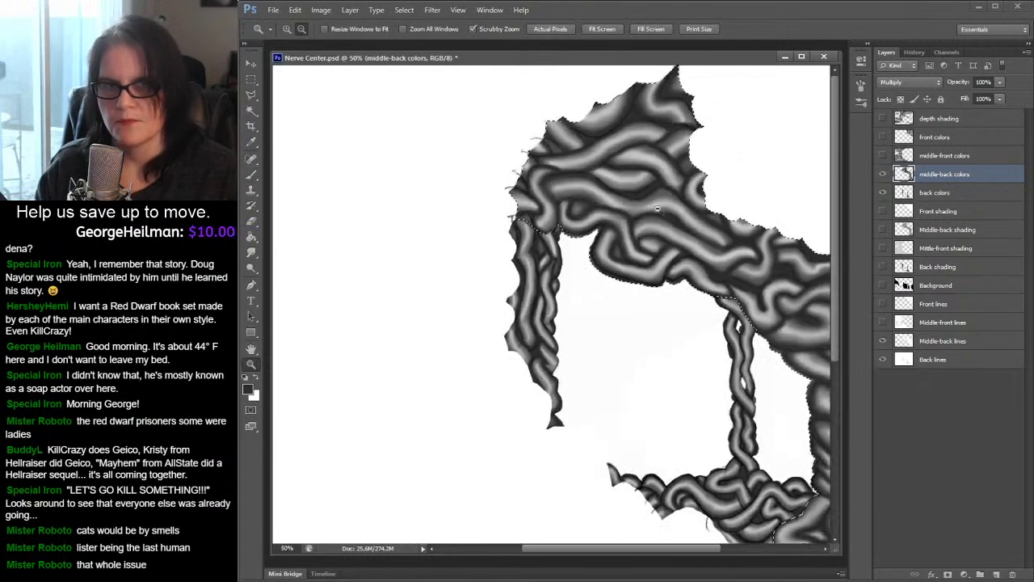
pyautogui.keyDown('alt'); pyautogui.click(692, 205); pyautogui.keyUp('alt')
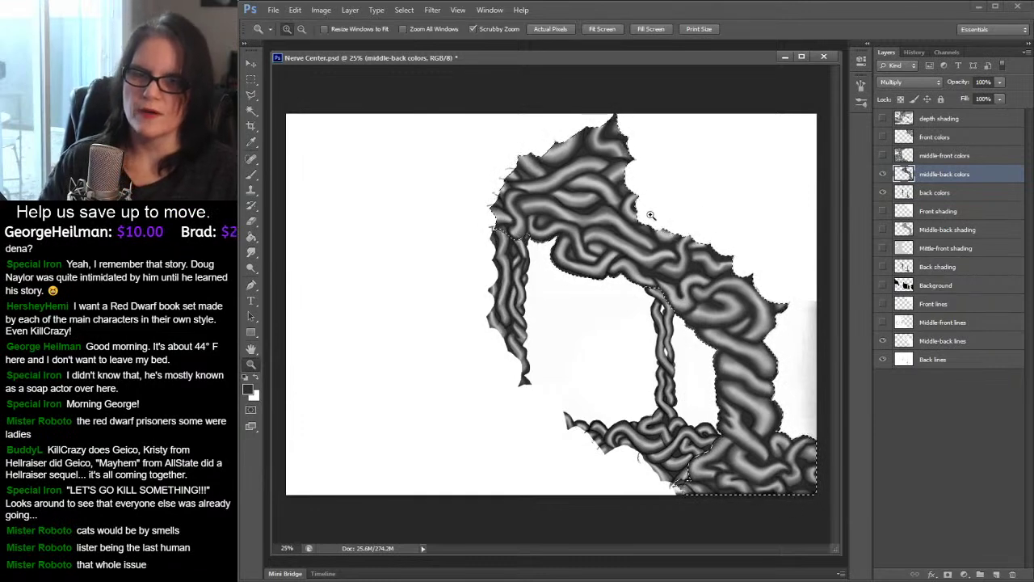
pyautogui.click(884, 341)
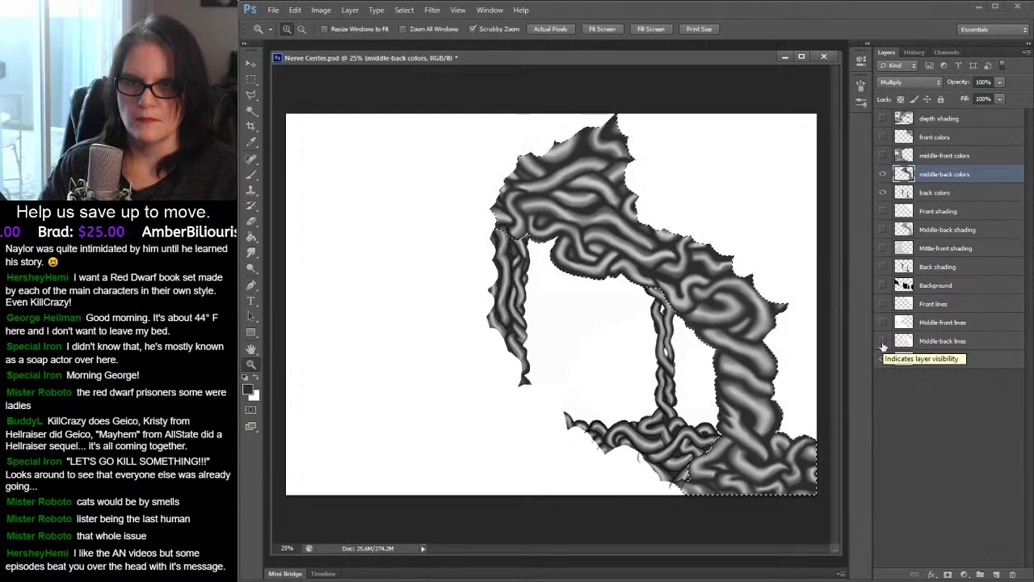
pyautogui.click(882, 342)
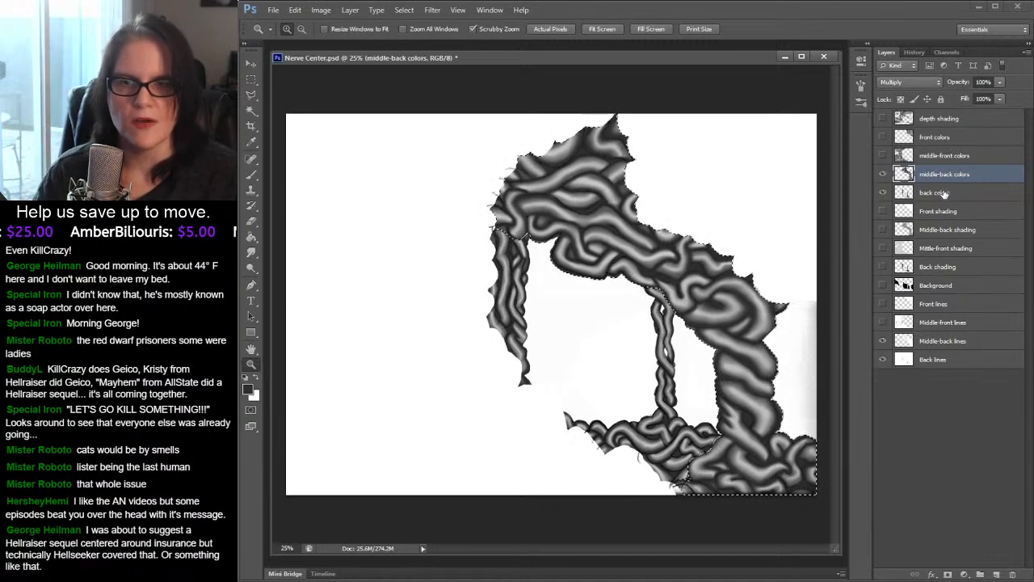
# - Show the middle-front colors and Middle-front lines layers, and make middle-front colors the active layer
pyautogui.click(882, 156)
pyautogui.click(944, 160)
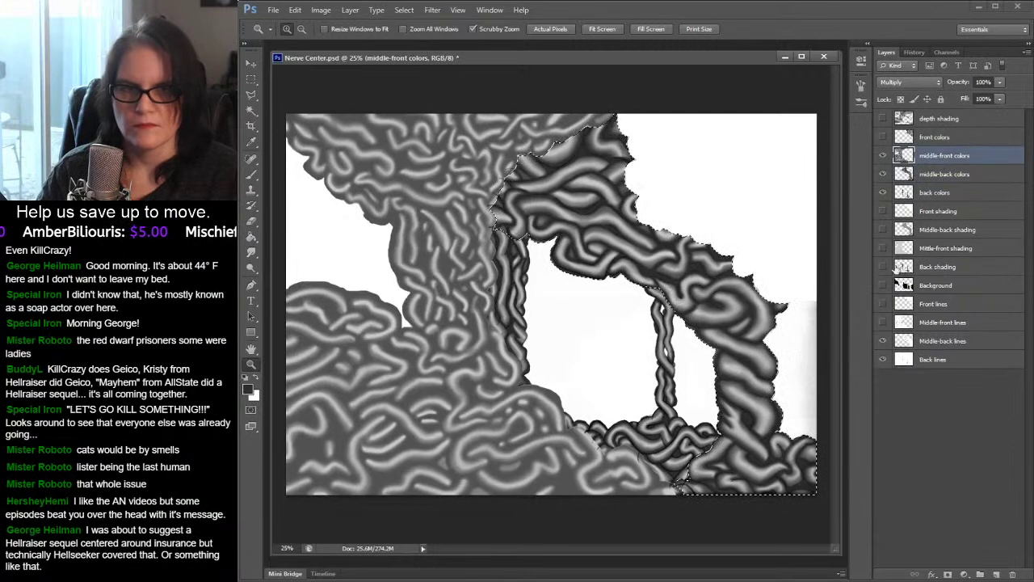
pyautogui.click(883, 323)
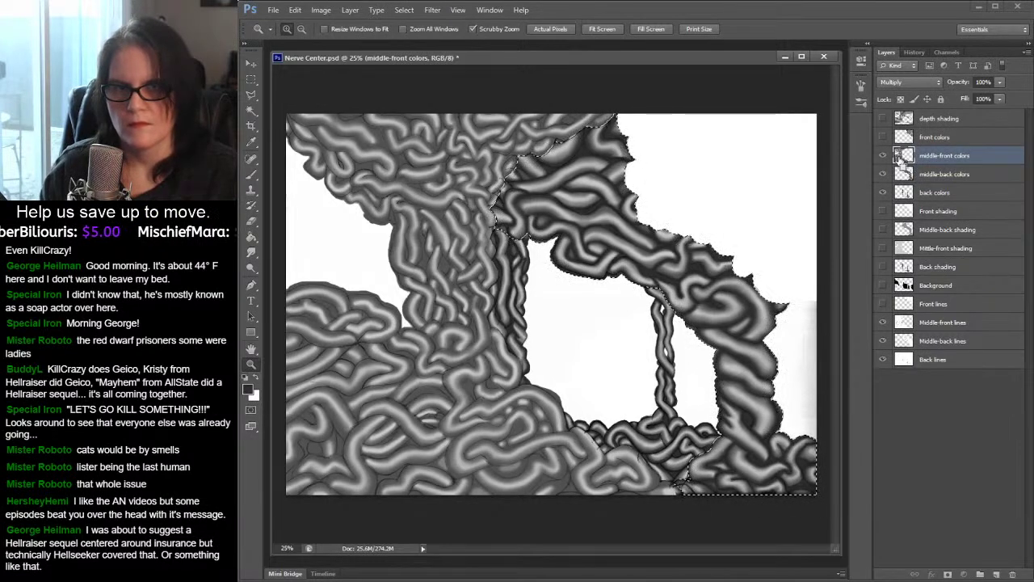
# - Load the middle-front colors layer's outline as a selection and save the document
pyautogui.keyDown('ctrl'); pyautogui.click(903, 157); pyautogui.keyUp('ctrl')
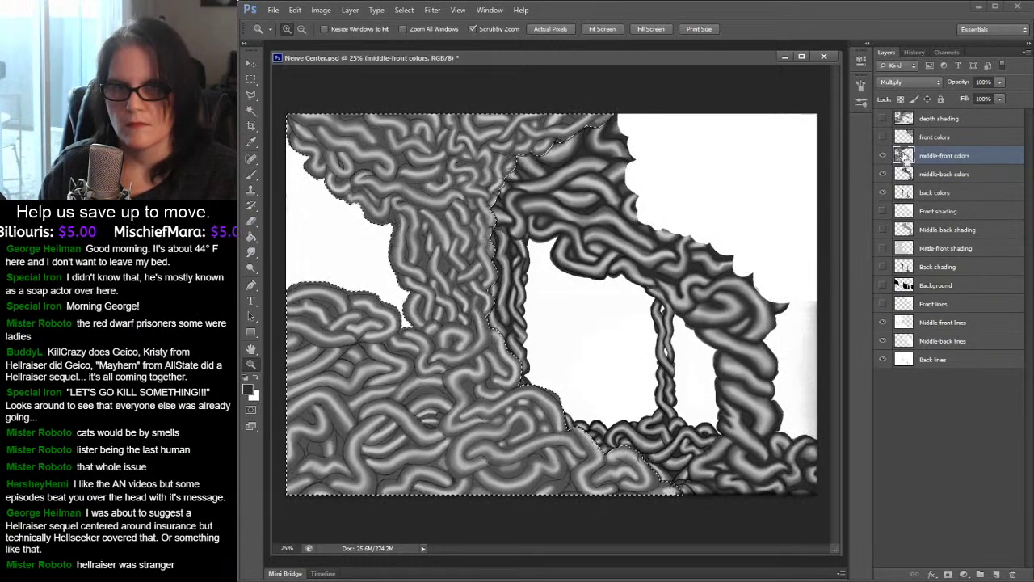
pyautogui.hotkey('ctrl', 's')
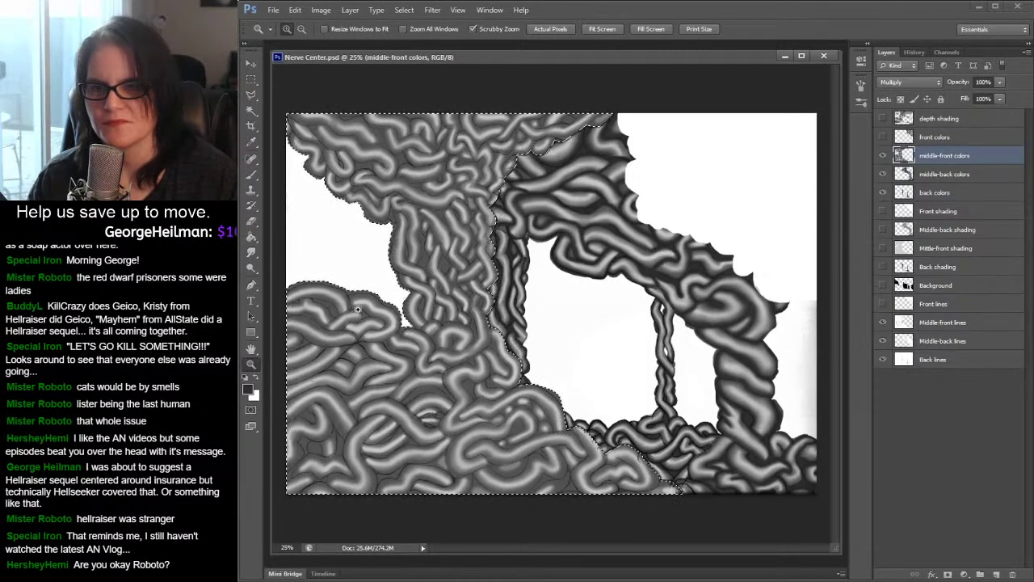
pyautogui.click(472, 130)
pyautogui.click(472, 130)
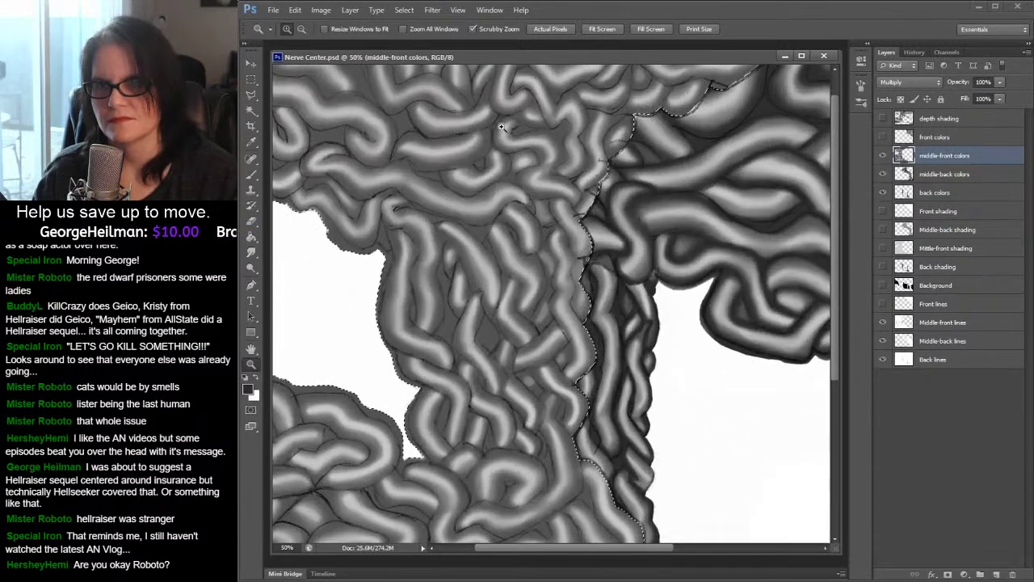
pyautogui.moveTo(502, 127); pyautogui.dragTo(607, 164)
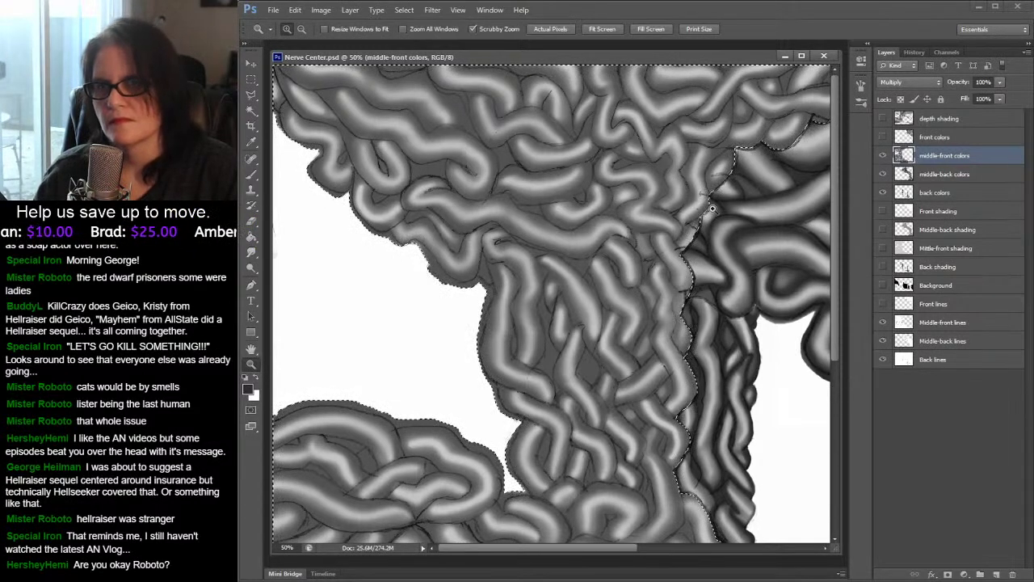
# - Try shading the gaps between the upper-left strands with 60 px and 100 px soft brushes, and revert to the loaded selection state
pyautogui.click(252, 173)
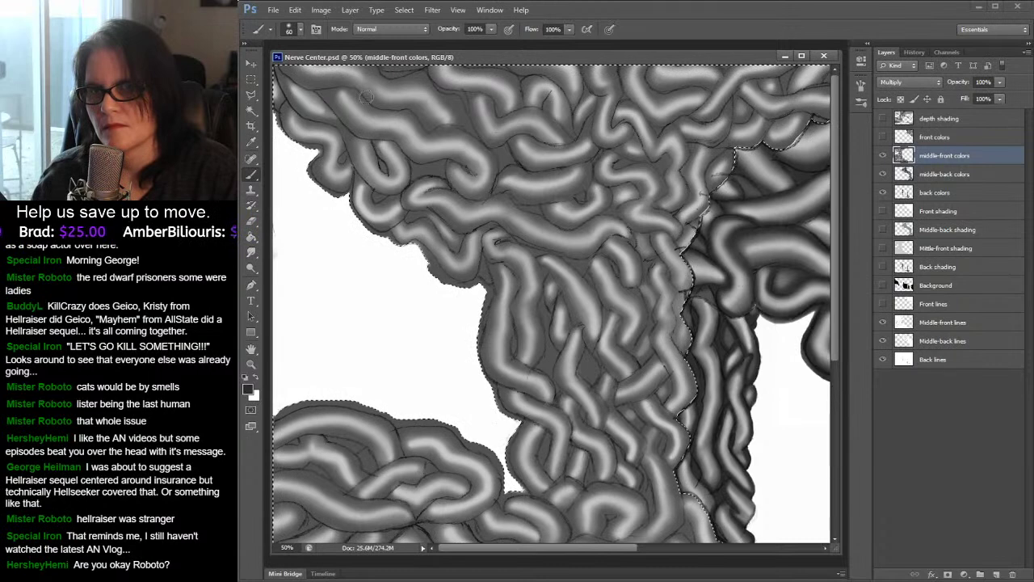
pyautogui.moveTo(354, 89); pyautogui.dragTo(306, 87)
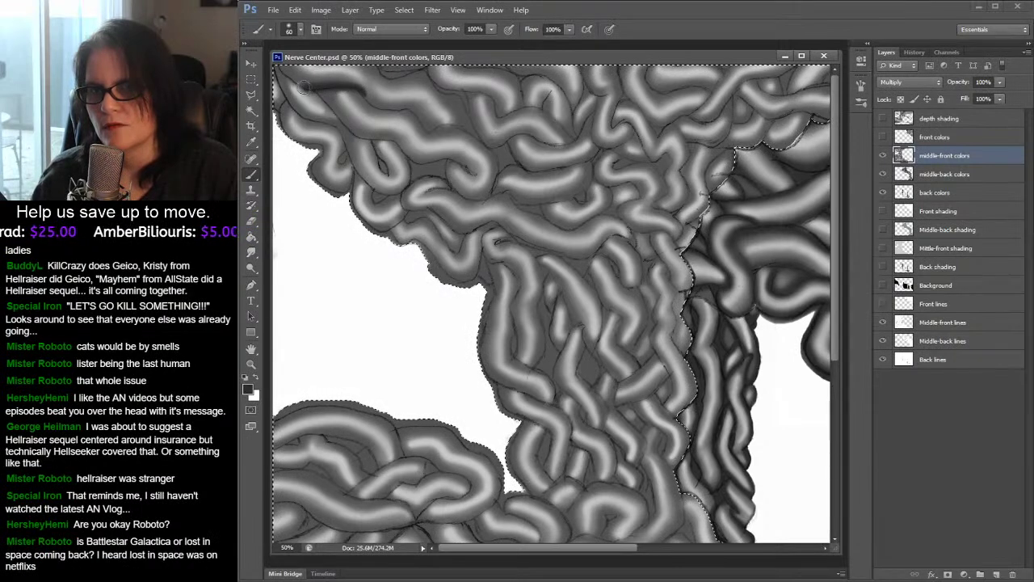
pyautogui.click(295, 29)
pyautogui.scroll(-2, 375, 154)
pyautogui.click(361, 166)
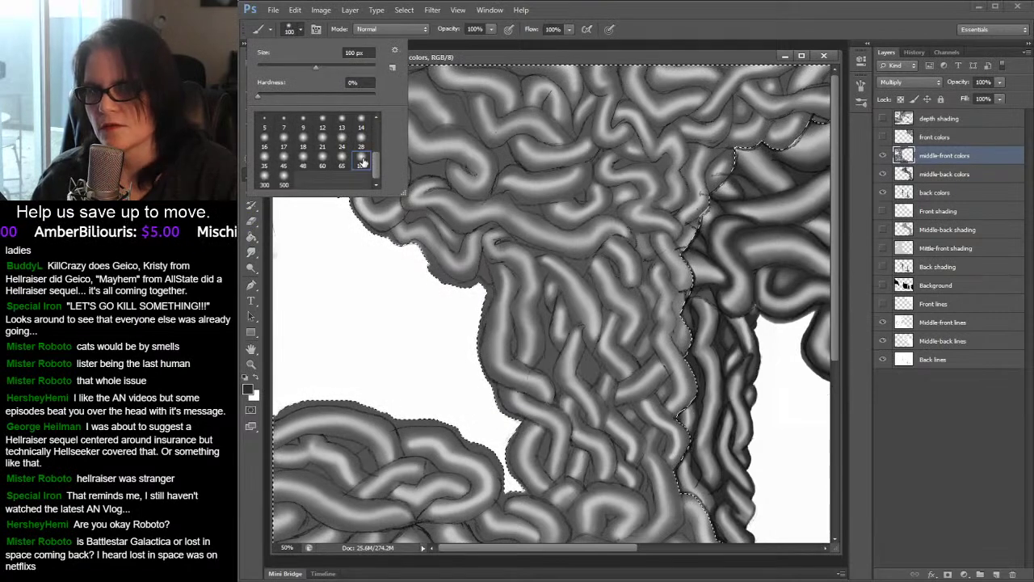
pyautogui.click(510, 48)
pyautogui.moveTo(393, 110)
pyautogui.mouseDown()
pyautogui.moveTo(348, 86)
pyautogui.moveTo(309, 88)
pyautogui.moveTo(273, 61)
pyautogui.mouseUp()
pyautogui.hotkey('ctrl', 'z')
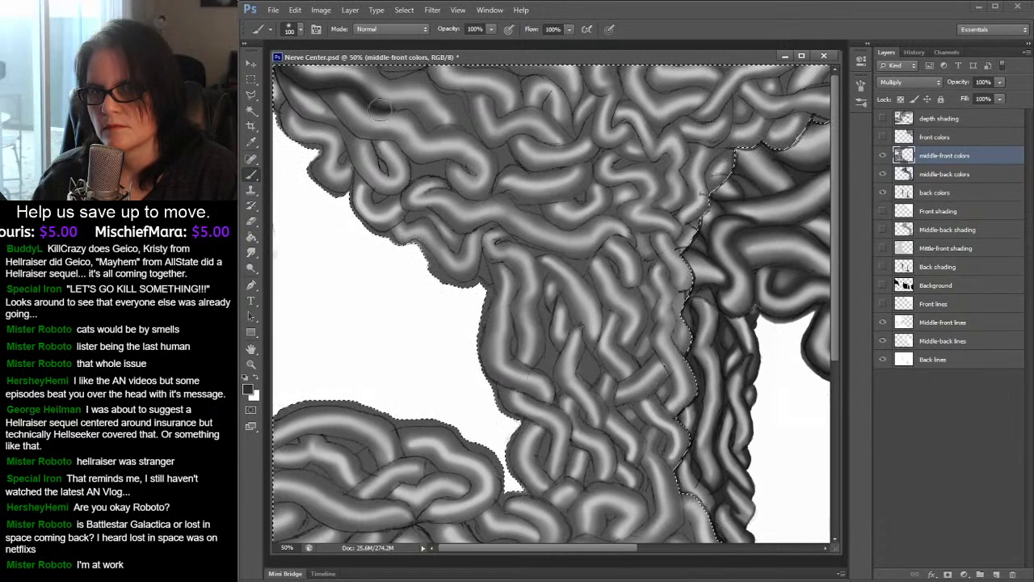
pyautogui.moveTo(412, 110); pyautogui.dragTo(426, 130)
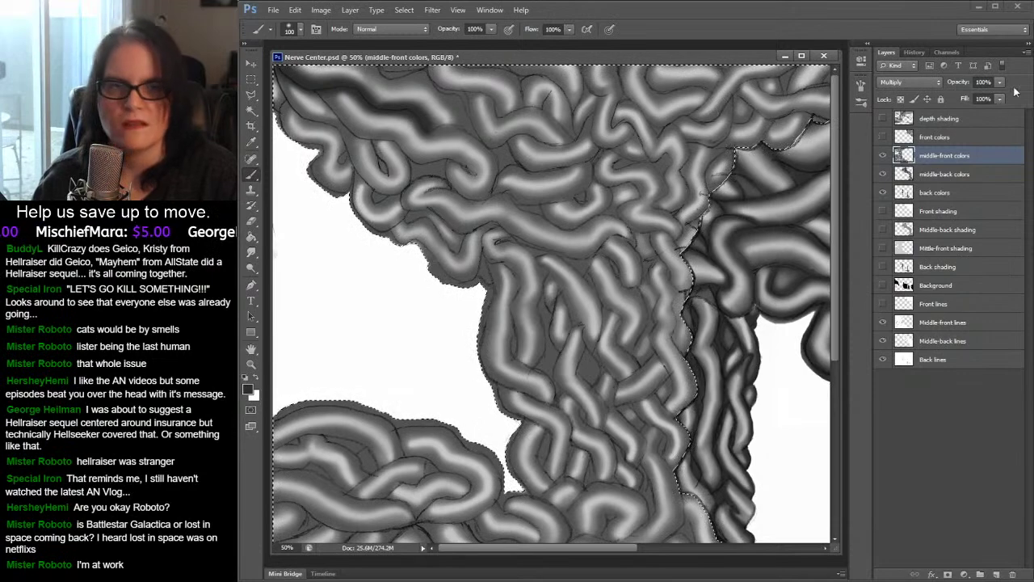
pyautogui.click(915, 52)
pyautogui.click(922, 321)
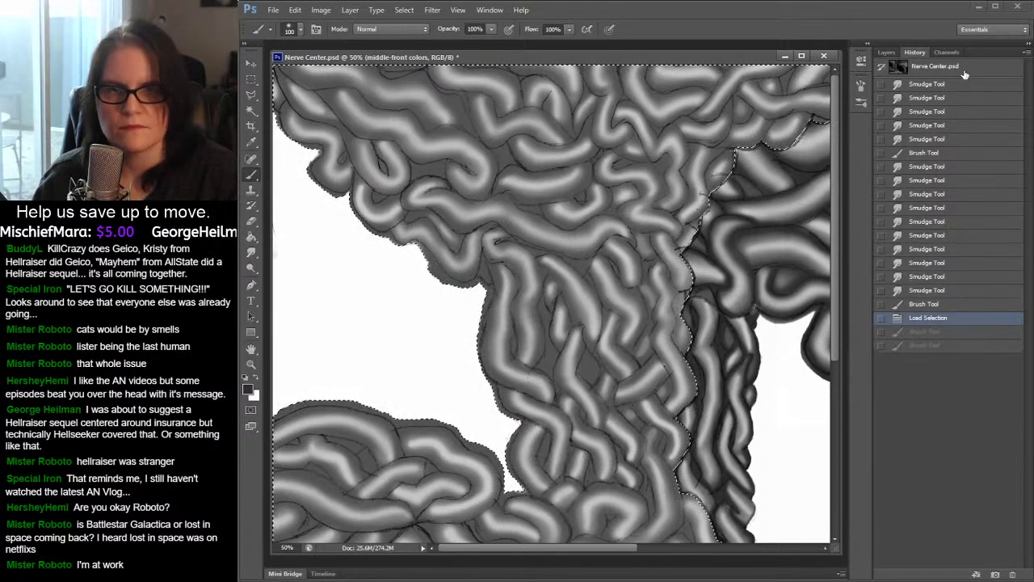
pyautogui.click(890, 50)
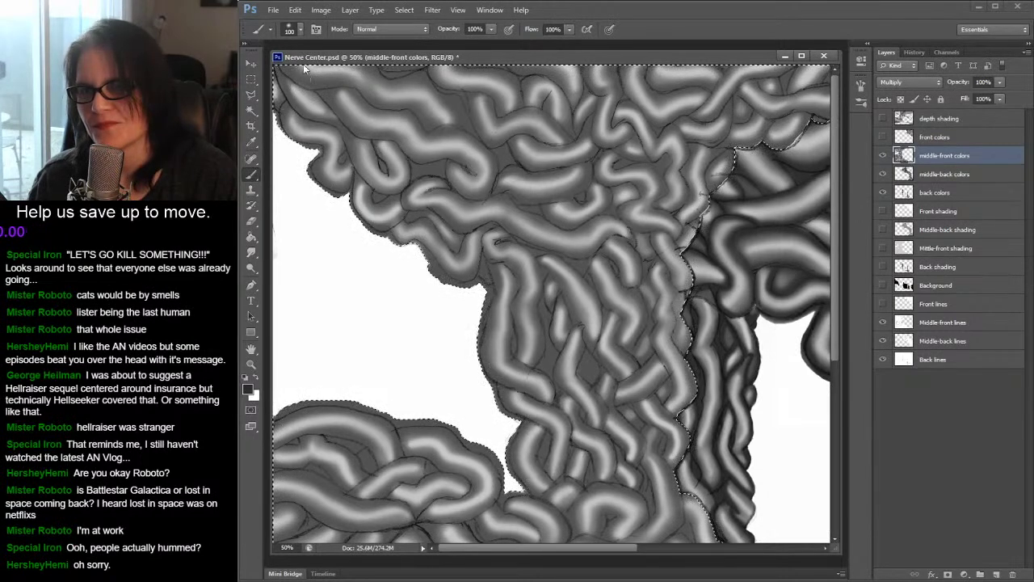
# - Choose the soft 65 px brush and darken the small gap between strands at the canvas's top edge, near the upper-left corner
pyautogui.click(301, 32)
pyautogui.click(340, 160)
pyautogui.click(526, 39)
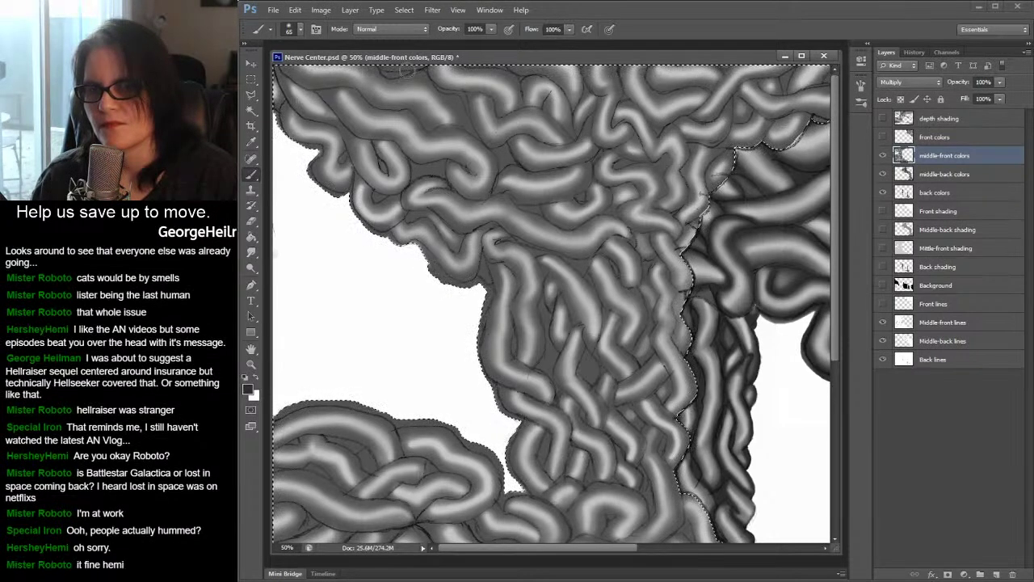
pyautogui.moveTo(388, 71); pyautogui.dragTo(414, 75)
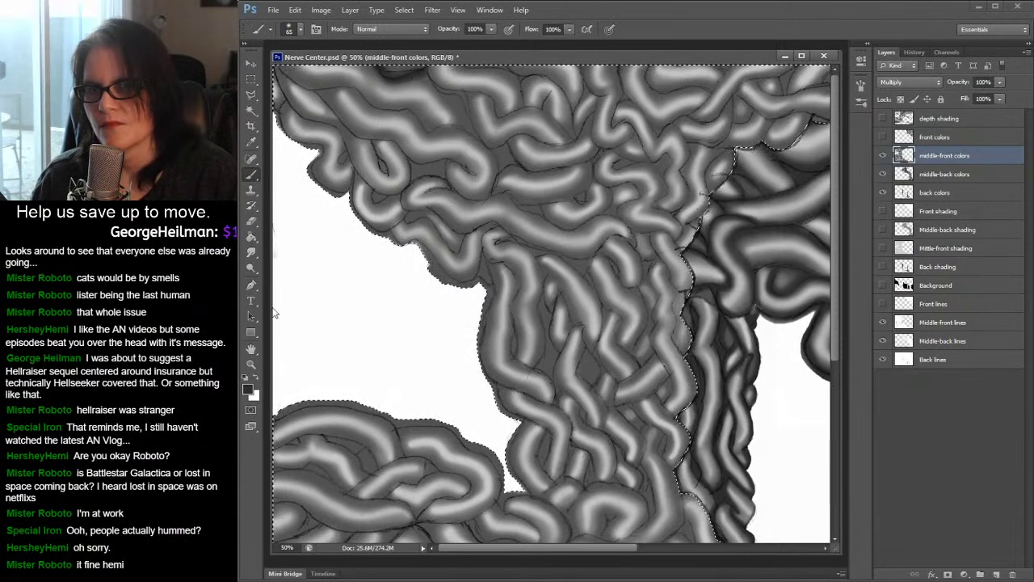
# - At 66.7% zoom, darken the gaps beneath the long wavy strands running from the upper-left corner toward the upper middle
pyautogui.click(251, 365)
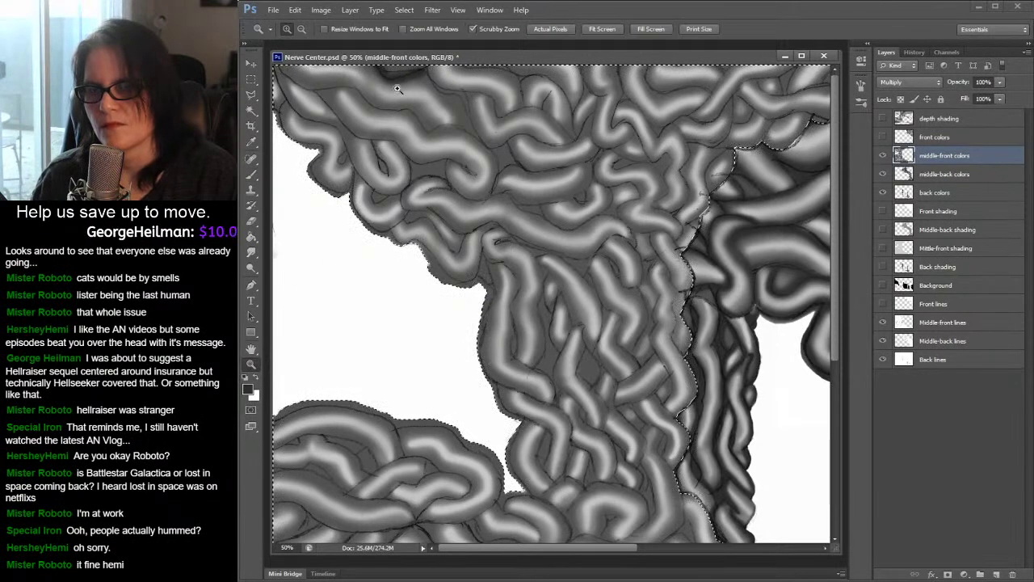
pyautogui.click(468, 107)
pyautogui.moveTo(467, 107); pyautogui.dragTo(509, 114)
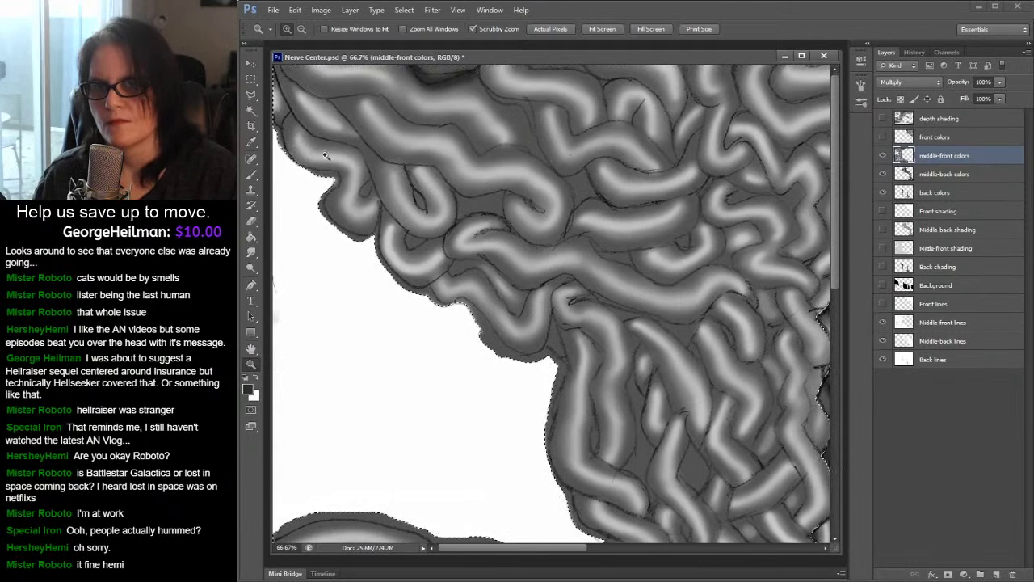
pyautogui.press('b')
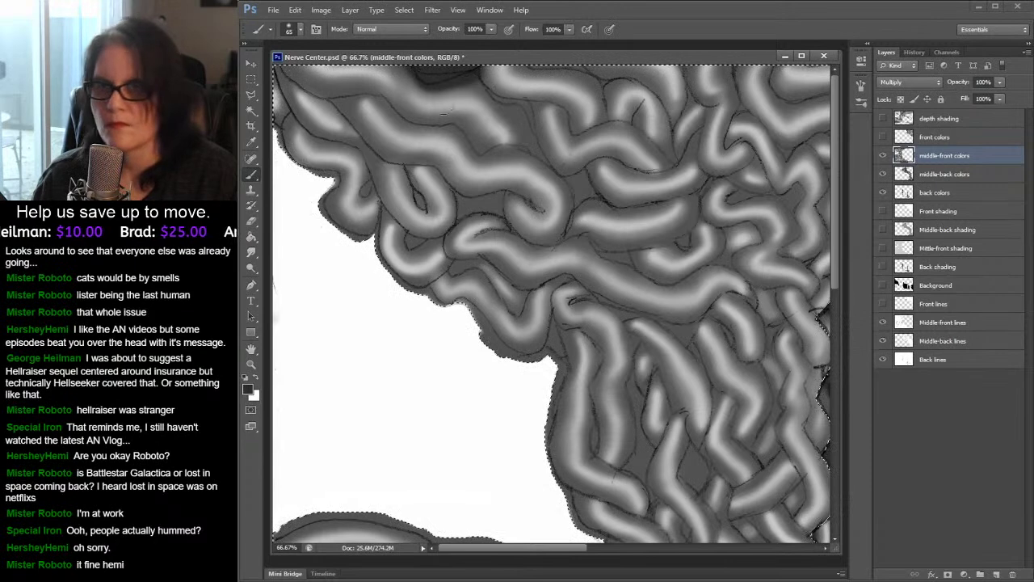
pyautogui.moveTo(436, 121); pyautogui.dragTo(394, 105)
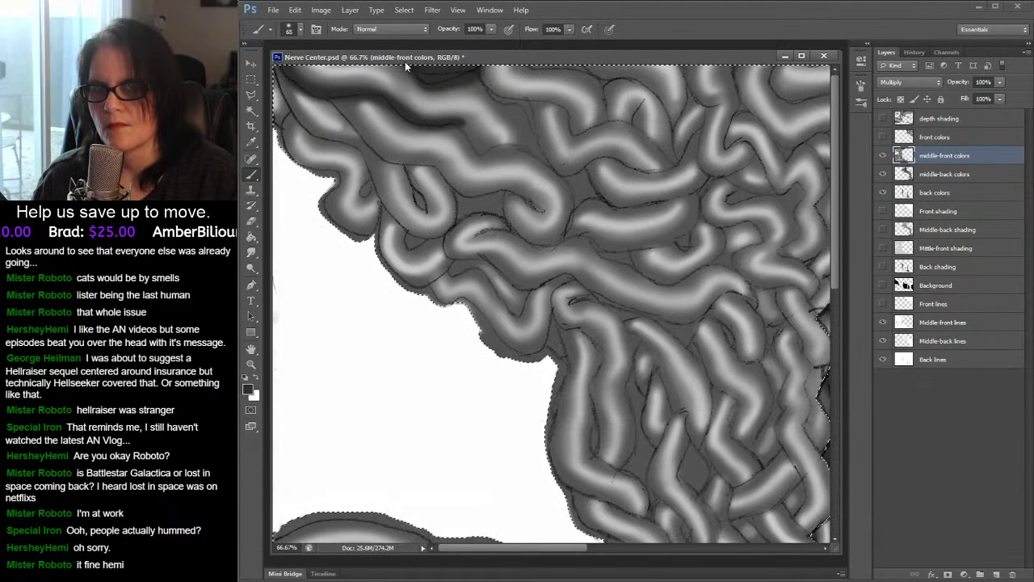
pyautogui.moveTo(457, 121); pyautogui.dragTo(481, 153)
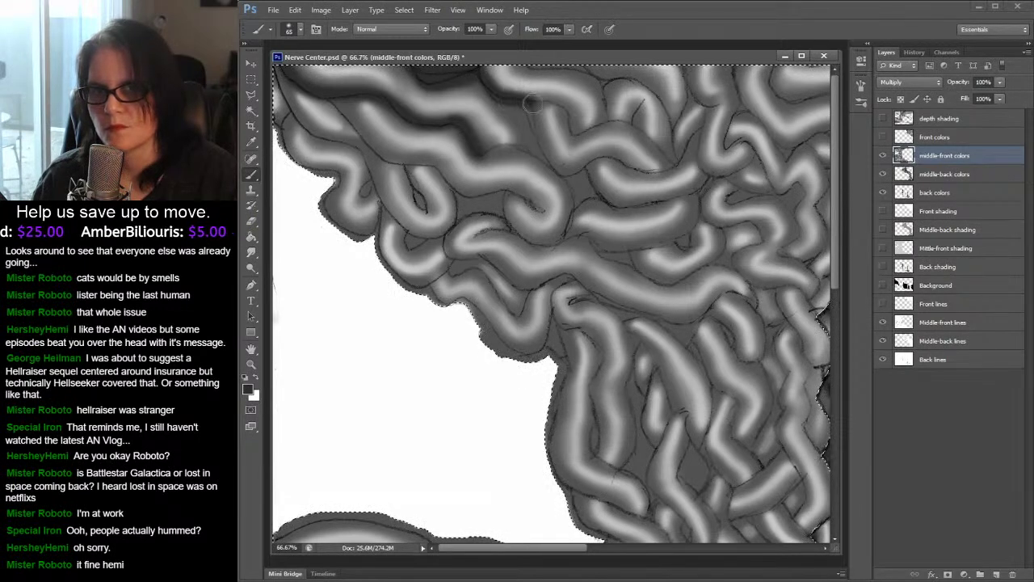
pyautogui.moveTo(546, 106)
pyautogui.mouseDown()
pyautogui.moveTo(572, 130)
pyautogui.moveTo(629, 126)
pyautogui.moveTo(677, 163)
pyautogui.mouseUp()
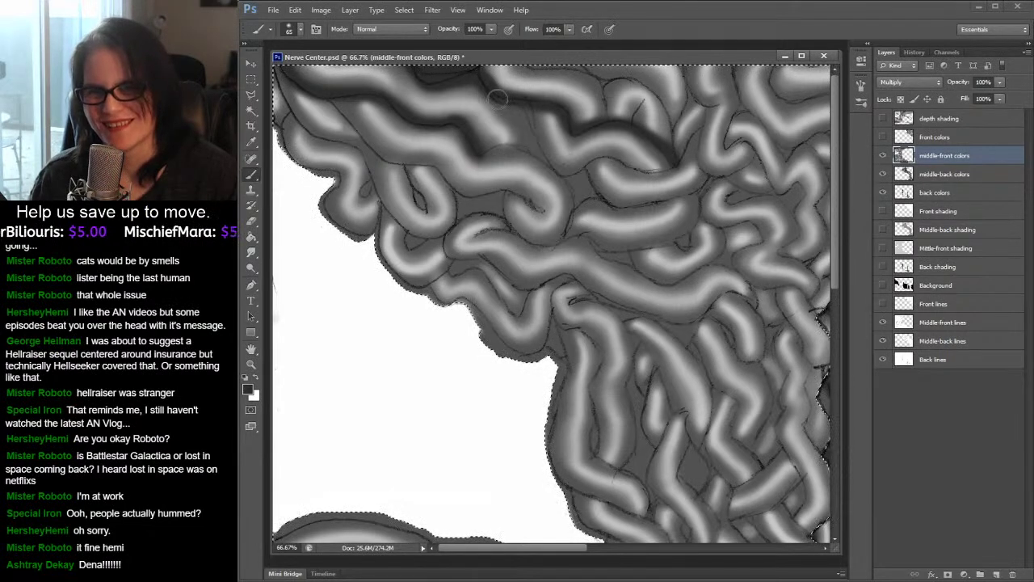
# - Deepen the shadows in the pocket between the upper-middle strands and around the short curved strands beside it
pyautogui.moveTo(521, 107)
pyautogui.mouseDown()
pyautogui.moveTo(571, 188)
pyautogui.moveTo(561, 239)
pyautogui.mouseUp()
pyautogui.moveTo(566, 175)
pyautogui.mouseDown()
pyautogui.moveTo(612, 158)
pyautogui.moveTo(645, 173)
pyautogui.moveTo(684, 166)
pyautogui.moveTo(617, 181)
pyautogui.moveTo(588, 172)
pyautogui.moveTo(596, 190)
pyautogui.moveTo(639, 204)
pyautogui.mouseUp()
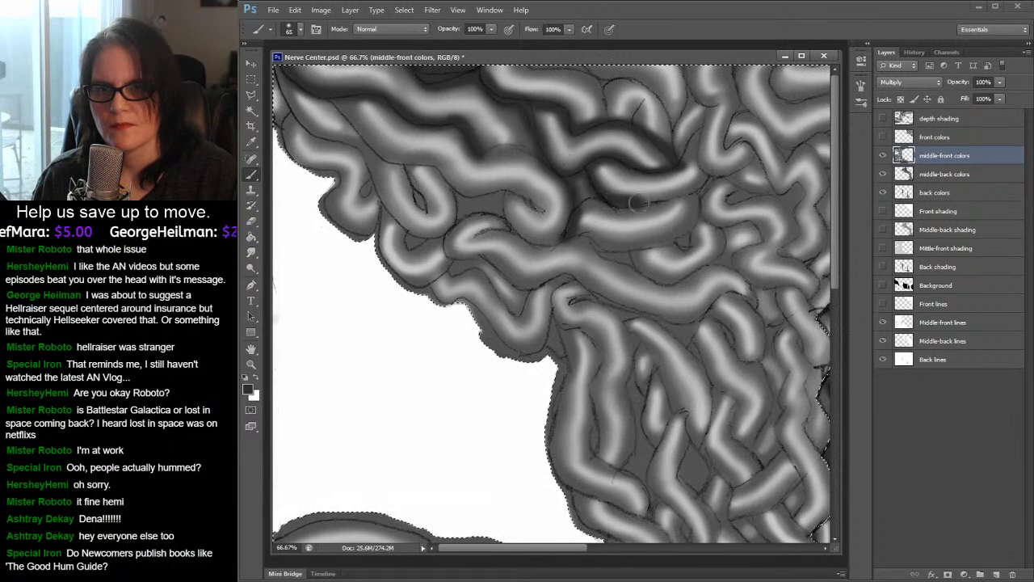
pyautogui.moveTo(589, 171)
pyautogui.mouseDown()
pyautogui.moveTo(606, 202)
pyautogui.moveTo(624, 209)
pyautogui.moveTo(687, 197)
pyautogui.moveTo(710, 177)
pyautogui.moveTo(685, 154)
pyautogui.moveTo(697, 126)
pyautogui.mouseUp()
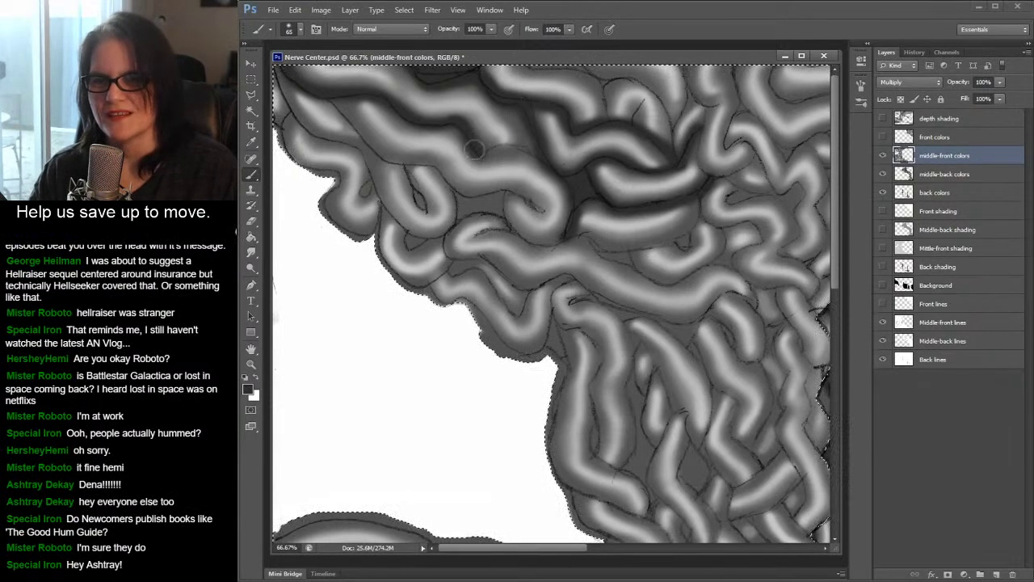
pyautogui.moveTo(475, 151); pyautogui.dragTo(534, 152)
pyautogui.moveTo(508, 106); pyautogui.dragTo(540, 151)
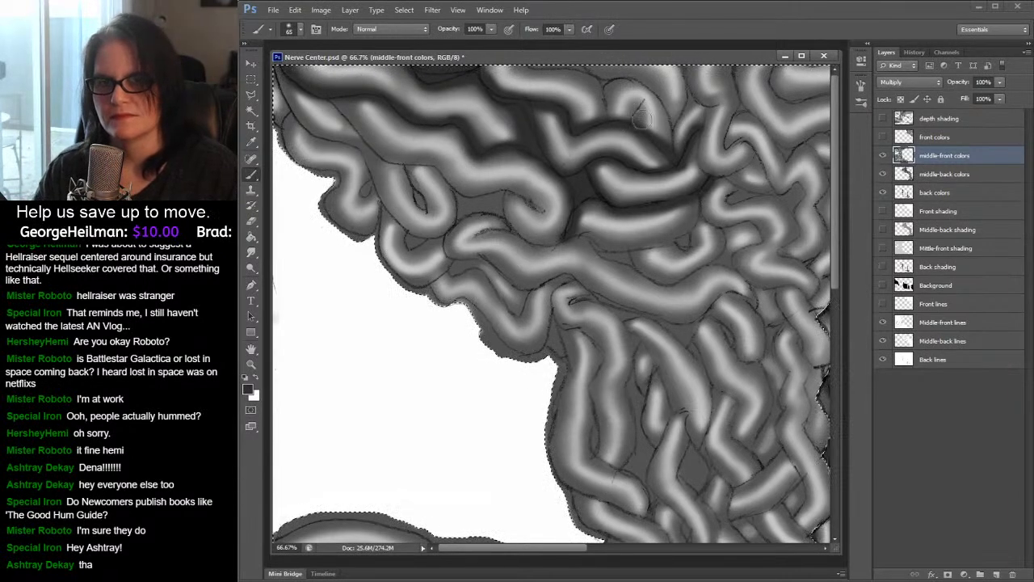
# - Darken the jagged outer edge beside the white opening and the gaps around the small loops and curls next to it
pyautogui.press('space')
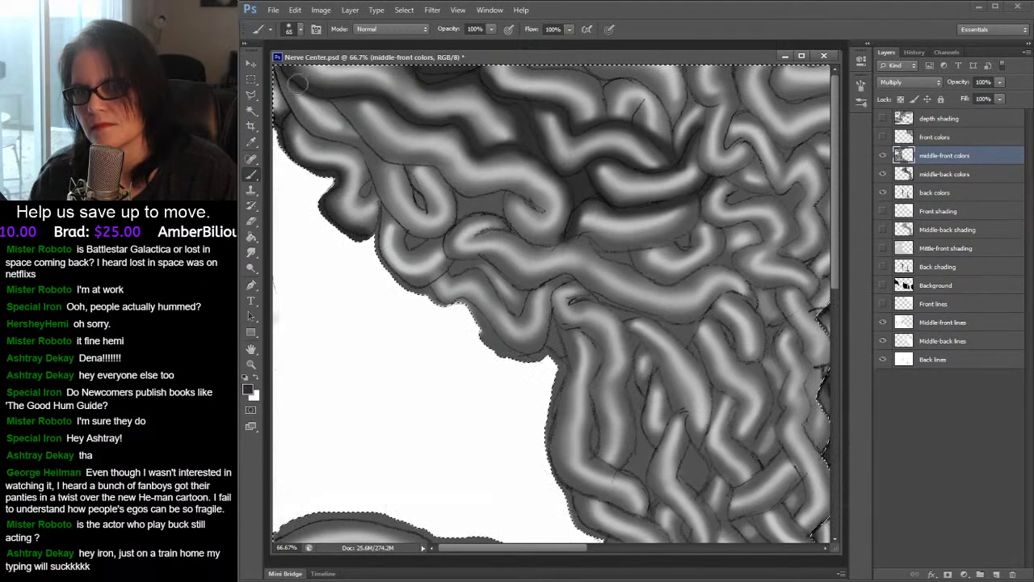
pyautogui.click(277, 58)
pyautogui.press('Escape')
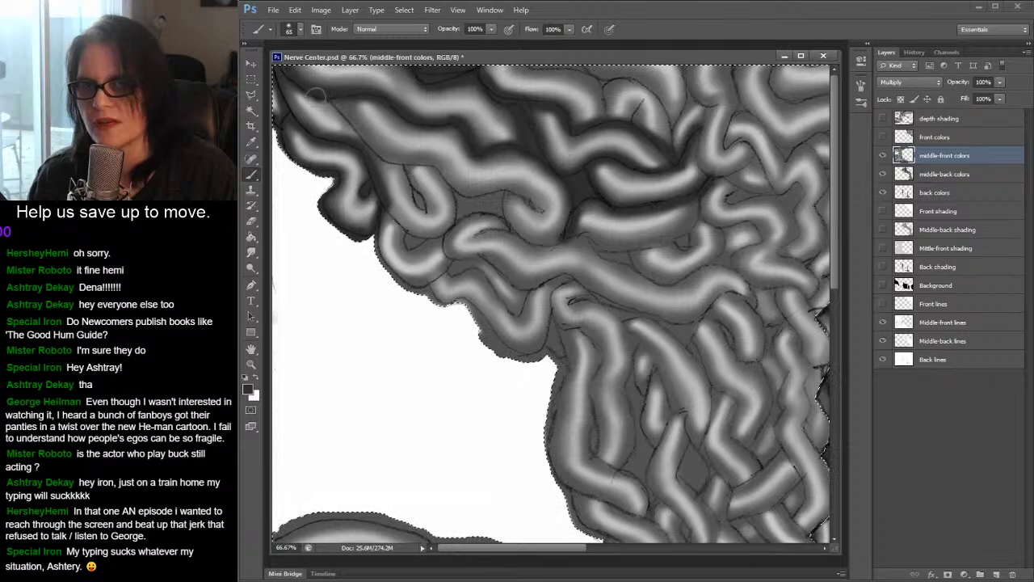
pyautogui.moveTo(326, 101)
pyautogui.mouseDown()
pyautogui.moveTo(371, 147)
pyautogui.moveTo(430, 164)
pyautogui.moveTo(455, 192)
pyautogui.moveTo(541, 210)
pyautogui.moveTo(510, 176)
pyautogui.moveTo(476, 174)
pyautogui.moveTo(440, 153)
pyautogui.moveTo(455, 211)
pyautogui.moveTo(446, 186)
pyautogui.moveTo(448, 229)
pyautogui.moveTo(418, 236)
pyautogui.moveTo(383, 195)
pyautogui.moveTo(422, 194)
pyautogui.moveTo(407, 164)
pyautogui.moveTo(423, 204)
pyautogui.moveTo(414, 193)
pyautogui.moveTo(416, 236)
pyautogui.moveTo(406, 232)
pyautogui.moveTo(404, 247)
pyautogui.moveTo(450, 248)
pyautogui.moveTo(433, 265)
pyautogui.moveTo(475, 265)
pyautogui.moveTo(392, 291)
pyautogui.moveTo(381, 223)
pyautogui.mouseUp()
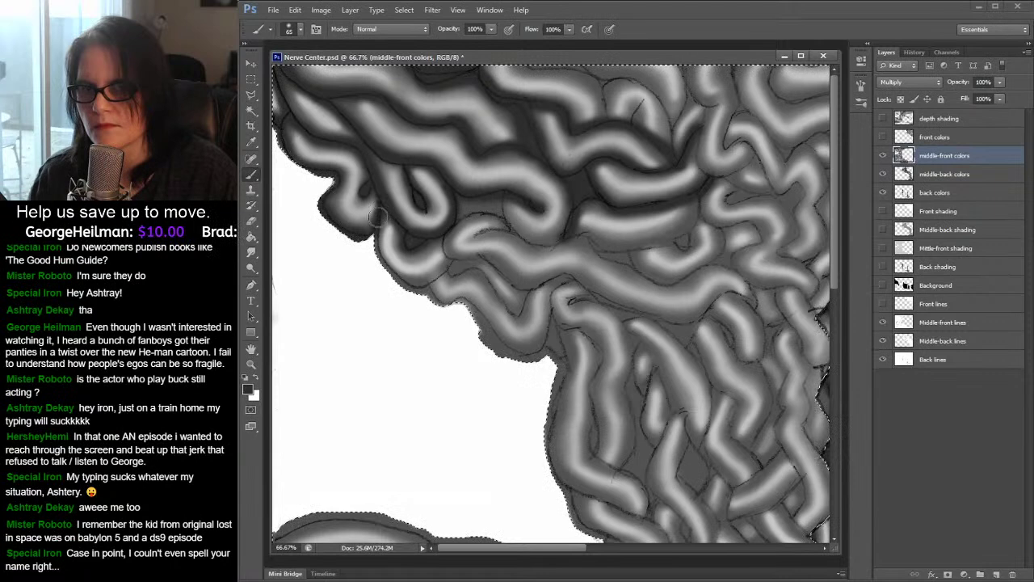
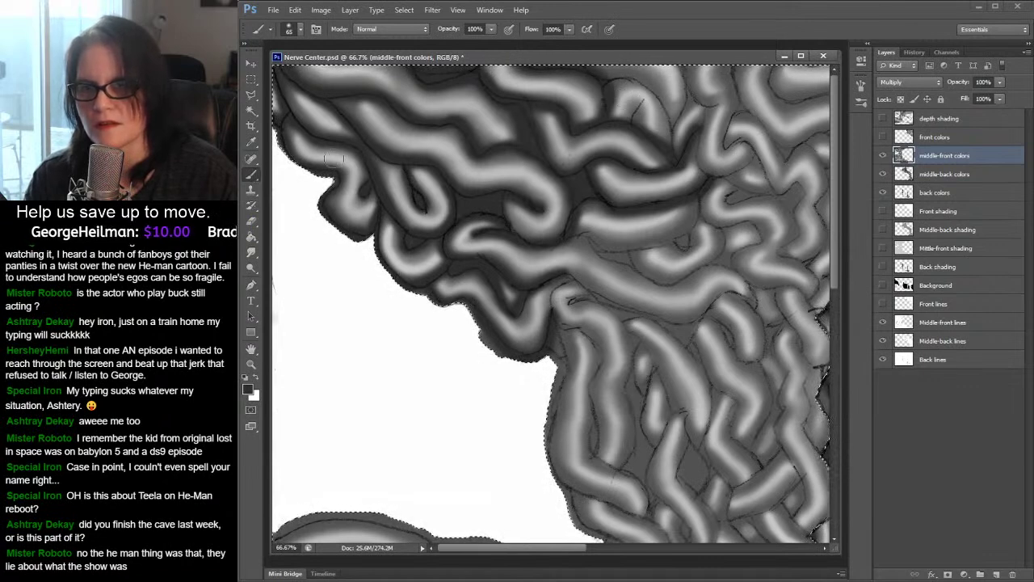
pyautogui.click(252, 254)
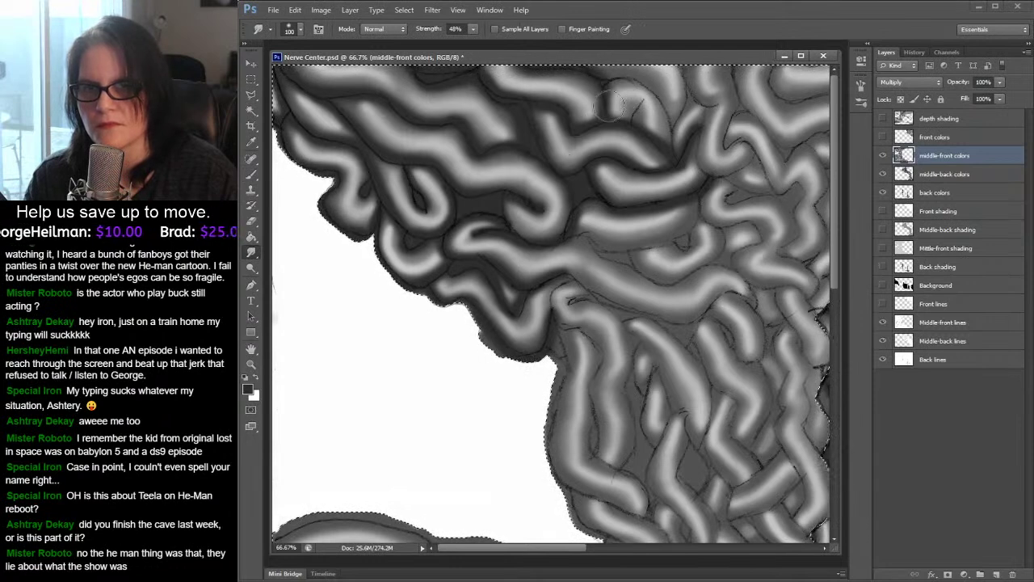
pyautogui.click(253, 176)
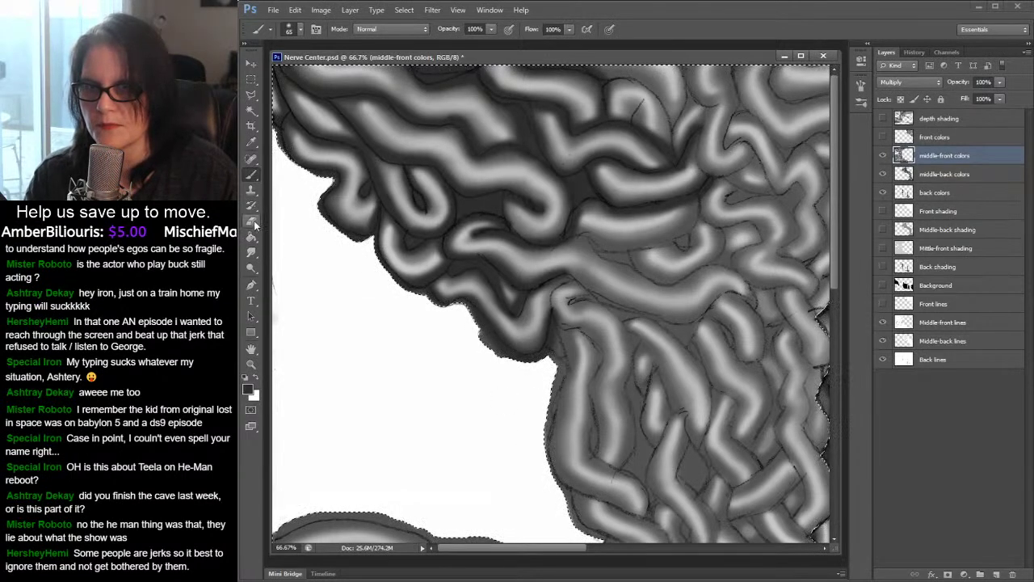
# - Show all hidden layers, including depth shading and Background, on the whole canvas at 25% and bring up the 3-1 Nerve Center.jpg reference
pyautogui.click(251, 363)
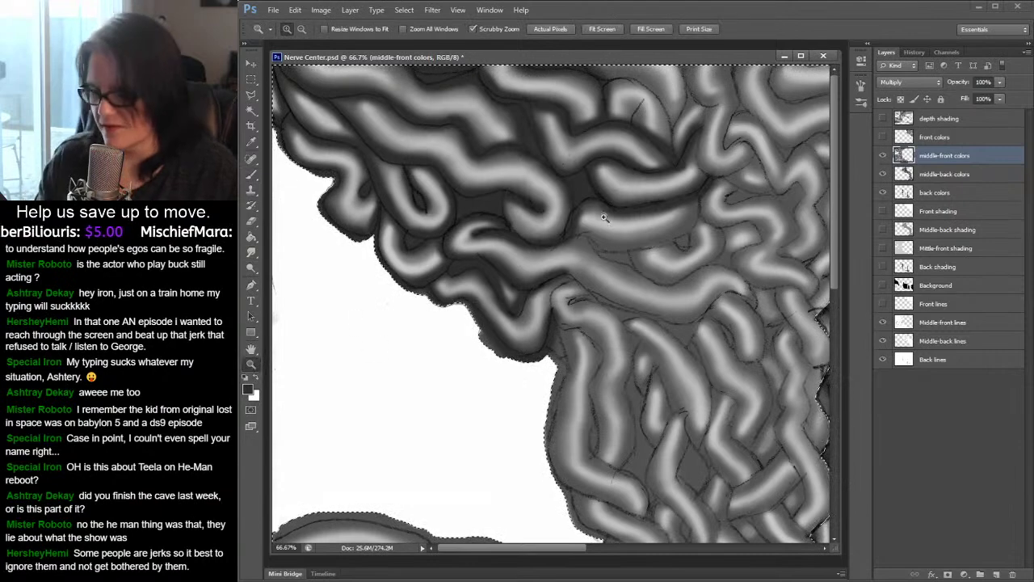
pyautogui.keyDown('alt'); pyautogui.click(632, 218); pyautogui.keyUp('alt')
pyautogui.keyDown('alt'); pyautogui.click(646, 212); pyautogui.keyUp('alt')
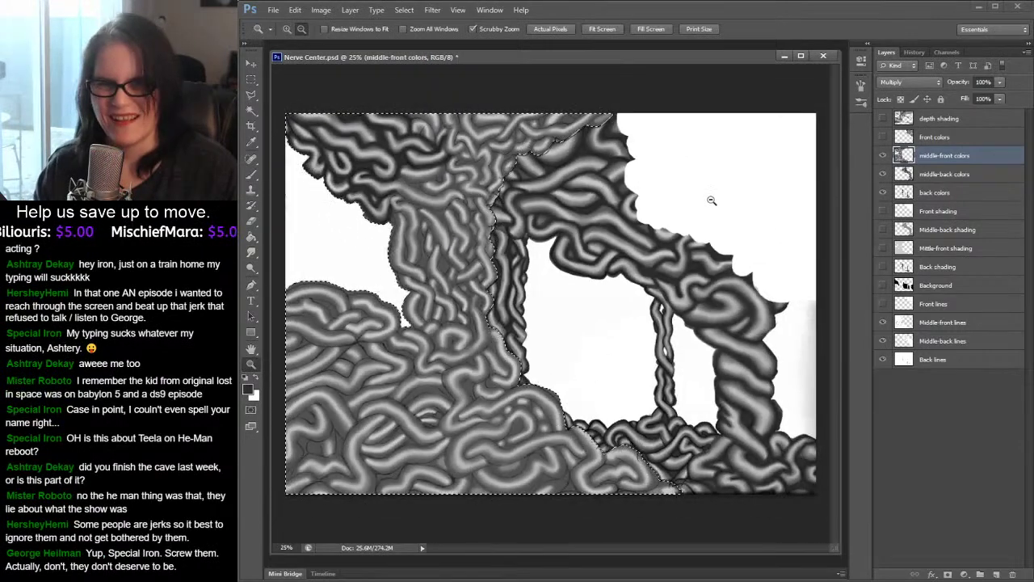
pyautogui.click(882, 137)
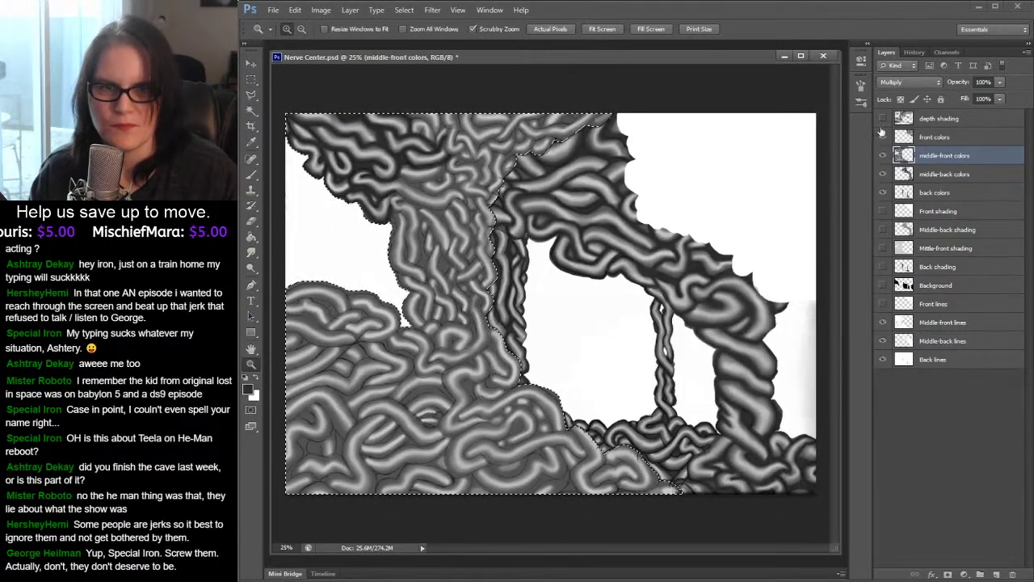
pyautogui.click(883, 118)
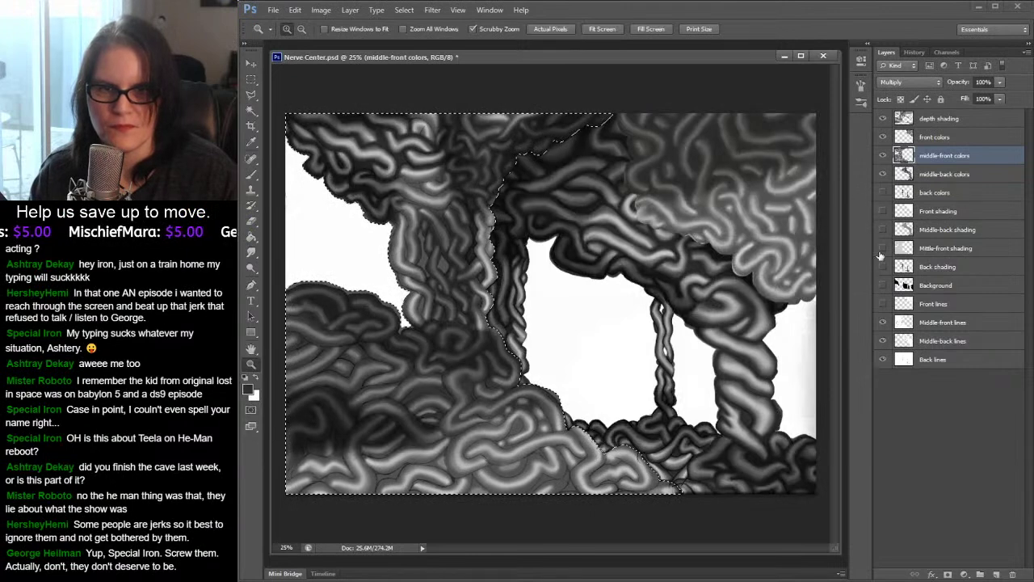
pyautogui.click(883, 286)
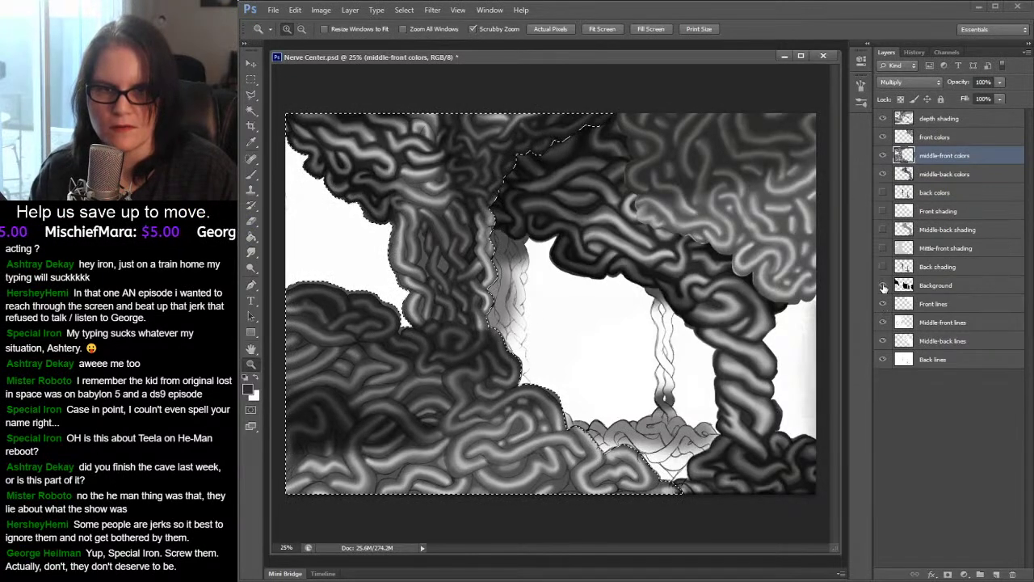
pyautogui.moveTo(883, 230); pyautogui.dragTo(883, 192)
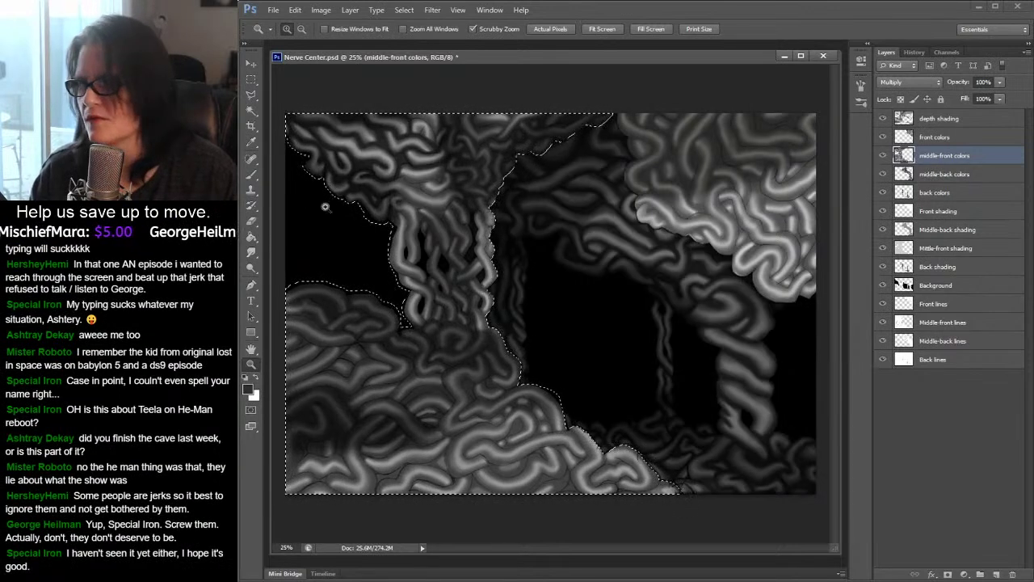
pyautogui.hotkey('ctrl', 'Tab')
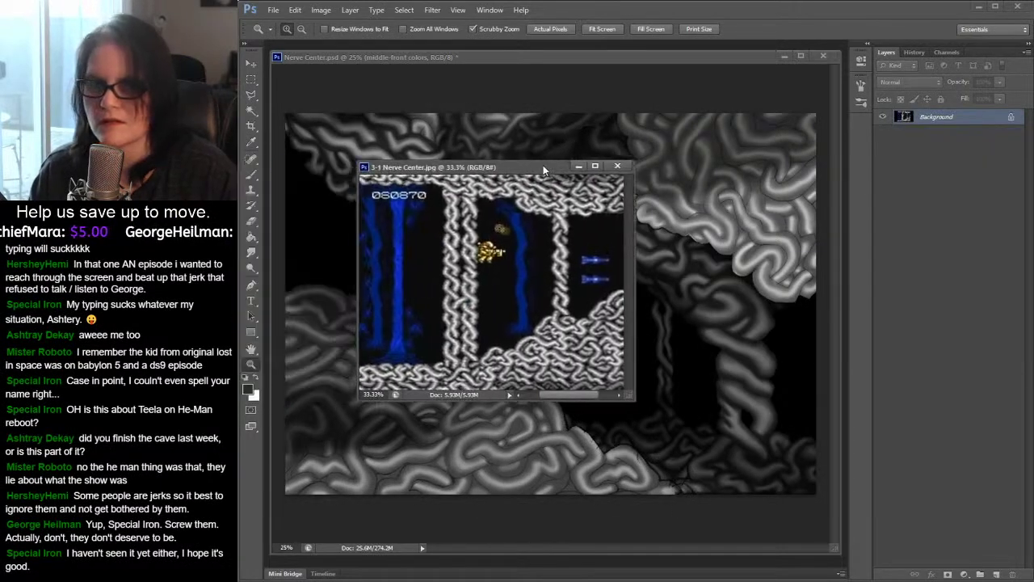
# - Move the reference image off the artwork and hide the four shading layers, Background, Front lines, depth shading and front colors
pyautogui.moveTo(543, 165); pyautogui.dragTo(137, 166)
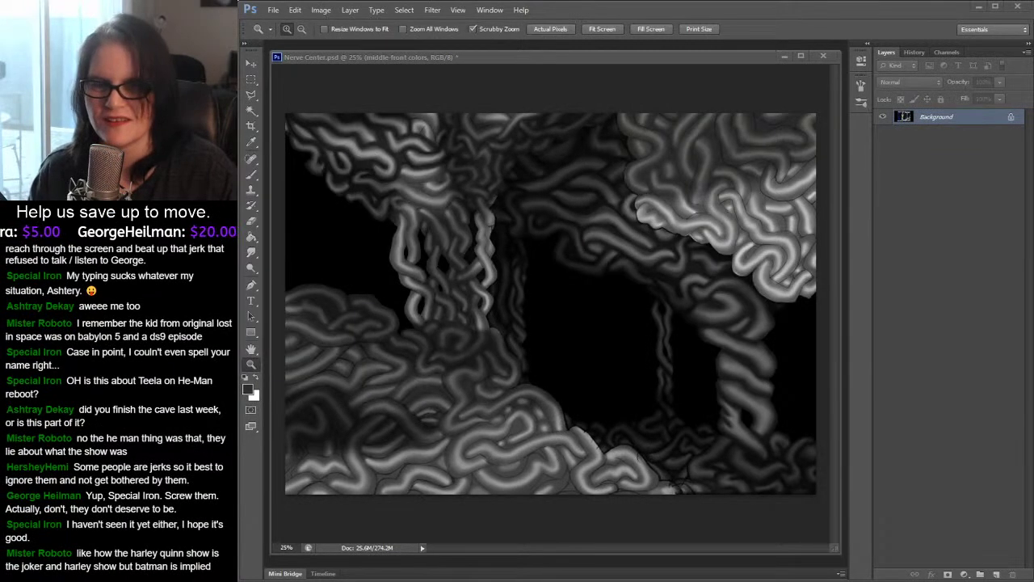
pyautogui.moveTo(796, 56); pyautogui.dragTo(803, 53)
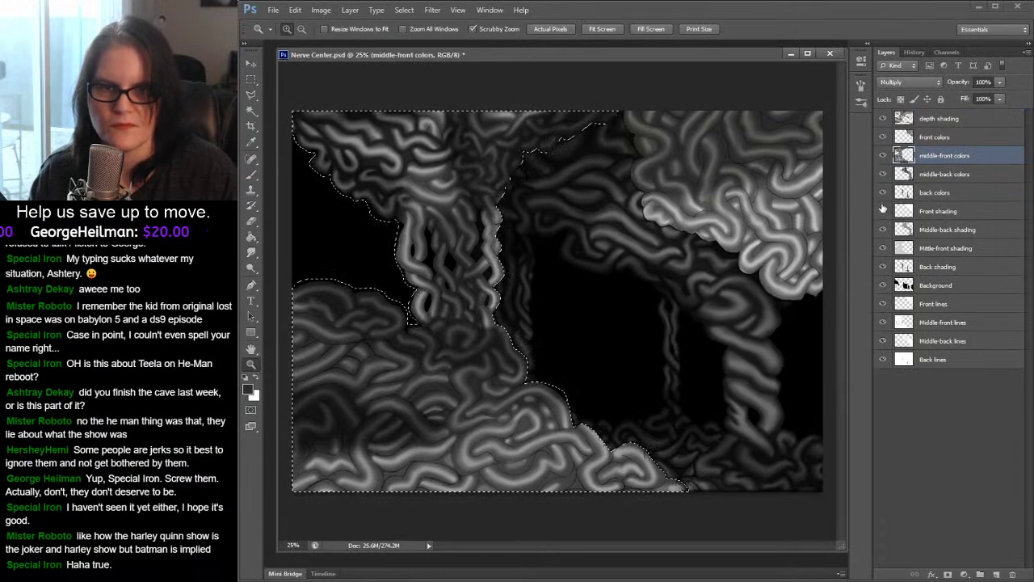
pyautogui.moveTo(883, 211); pyautogui.dragTo(885, 270)
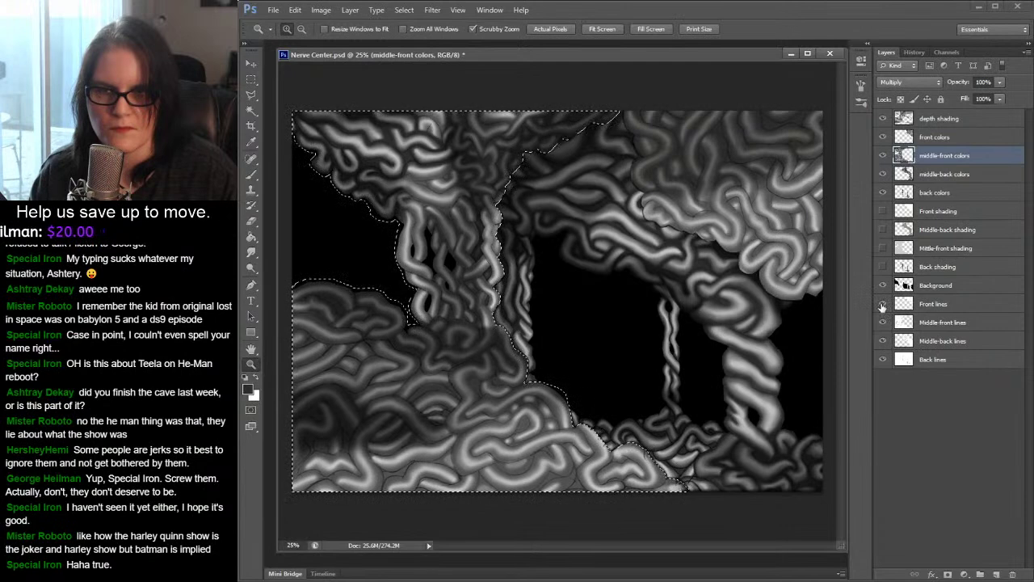
pyautogui.click(883, 285)
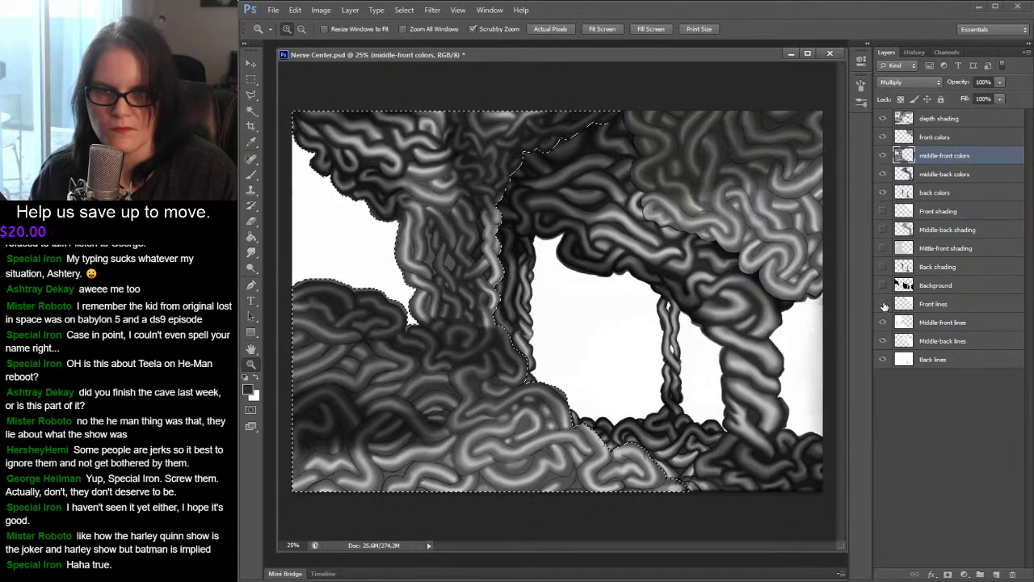
pyautogui.click(883, 118)
pyautogui.click(883, 136)
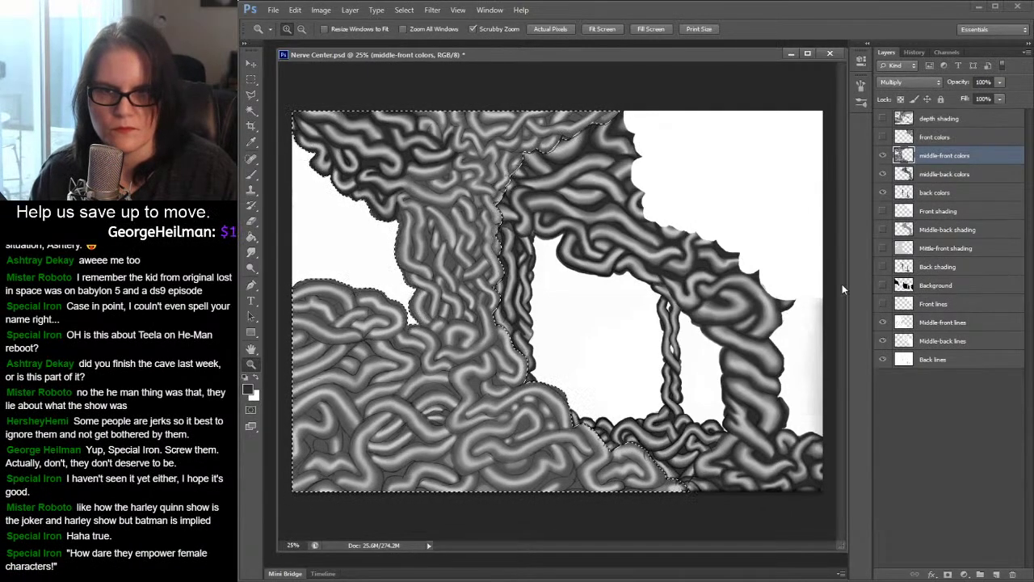
# - At 66.7% zoom, brush dark shadows around the hooked strand and the U-shaped bend at the upper middle of the middle-front colors layer
pyautogui.moveTo(441, 199); pyautogui.dragTo(559, 241)
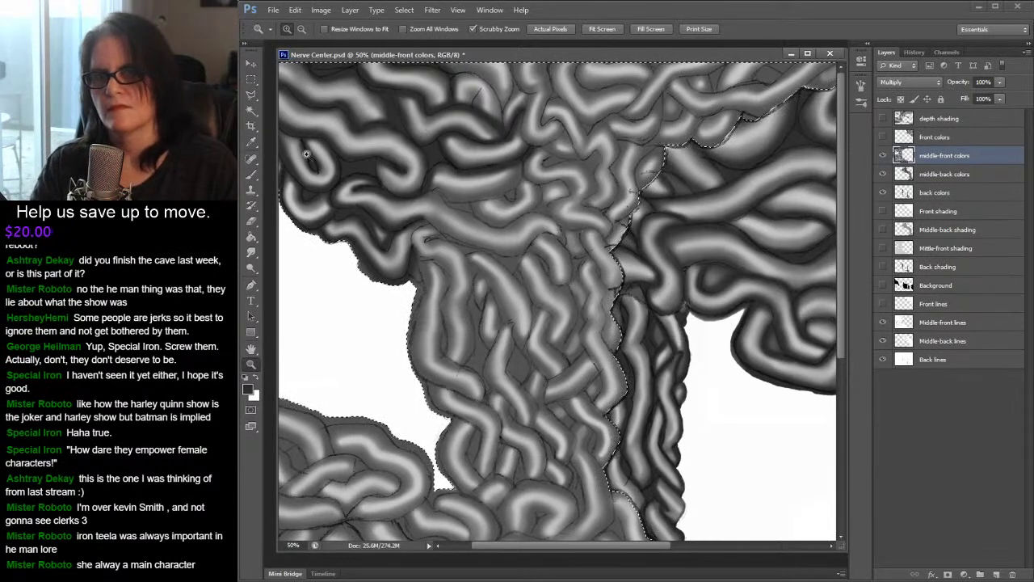
pyautogui.click(252, 178)
pyautogui.click(251, 183)
pyautogui.click(514, 53)
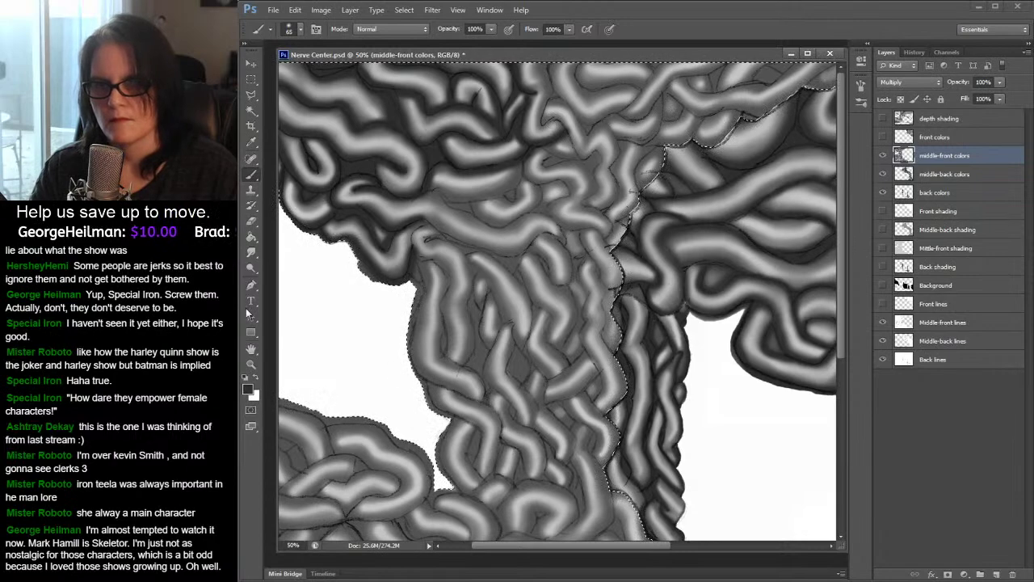
pyautogui.click(252, 364)
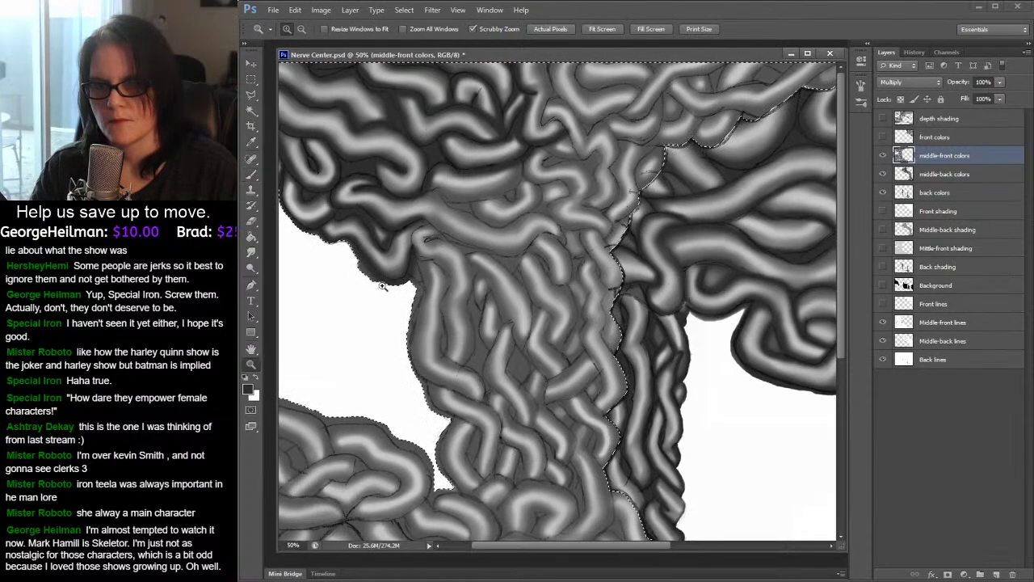
pyautogui.click(637, 125)
pyautogui.moveTo(647, 143); pyautogui.dragTo(649, 165)
pyautogui.hotkey('ctrl', 'shift', 'd')
pyautogui.press('b')
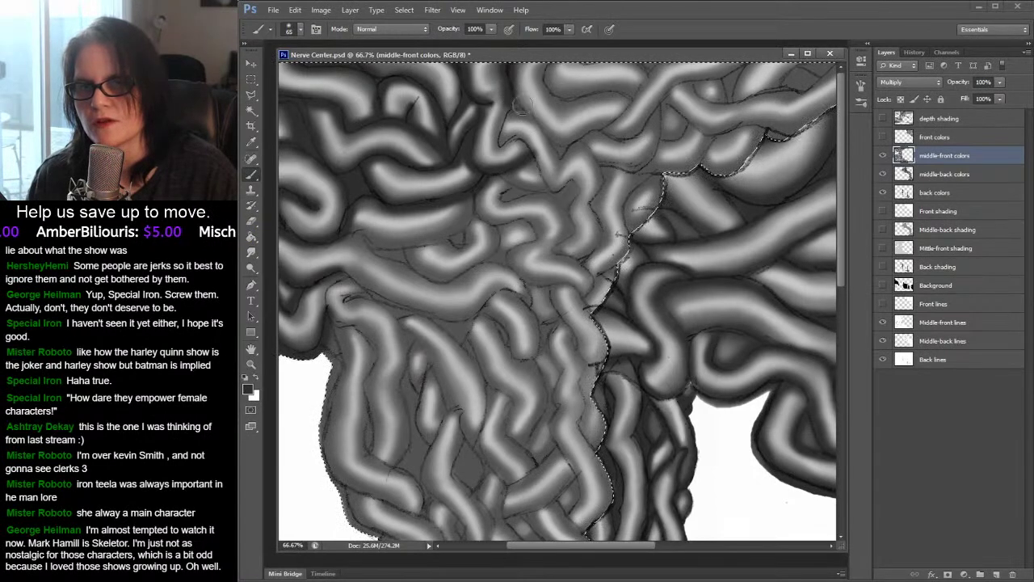
pyautogui.moveTo(509, 101)
pyautogui.mouseDown()
pyautogui.moveTo(499, 138)
pyautogui.moveTo(532, 150)
pyautogui.mouseUp()
pyautogui.moveTo(511, 110)
pyautogui.mouseDown()
pyautogui.moveTo(512, 95)
pyautogui.moveTo(513, 67)
pyautogui.moveTo(569, 71)
pyautogui.moveTo(531, 112)
pyautogui.moveTo(546, 144)
pyautogui.moveTo(614, 138)
pyautogui.moveTo(572, 112)
pyautogui.moveTo(549, 142)
pyautogui.moveTo(558, 157)
pyautogui.moveTo(531, 113)
pyautogui.moveTo(574, 148)
pyautogui.moveTo(560, 145)
pyautogui.moveTo(643, 145)
pyautogui.moveTo(559, 151)
pyautogui.moveTo(578, 140)
pyautogui.moveTo(599, 167)
pyautogui.moveTo(554, 139)
pyautogui.mouseUp()
pyautogui.moveTo(576, 86); pyautogui.dragTo(540, 77)
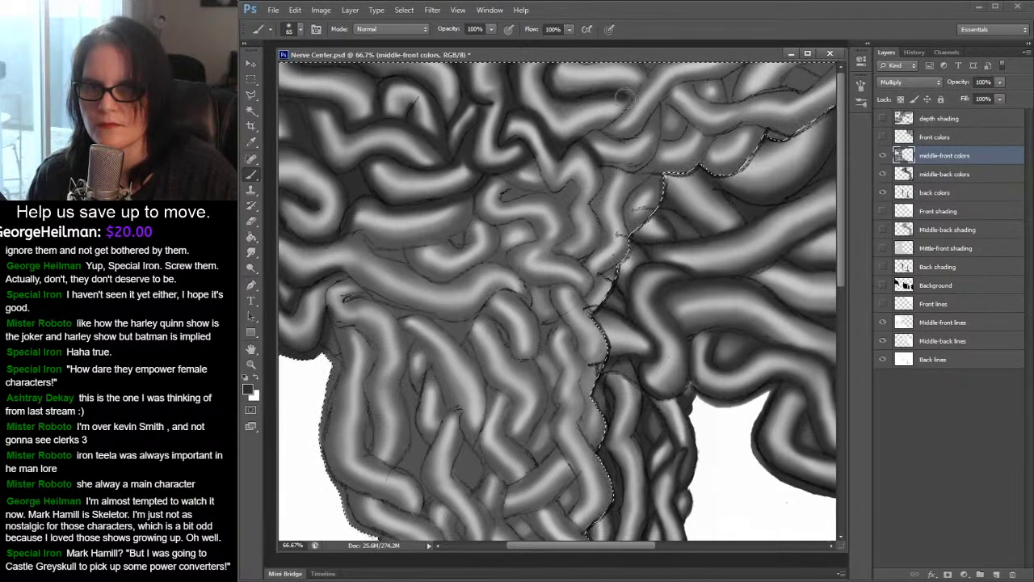
# - Darken the gaps along the diagonal and wavy strands running from the upper middle toward the selection's upper-right edge
pyautogui.moveTo(580, 139); pyautogui.dragTo(639, 100)
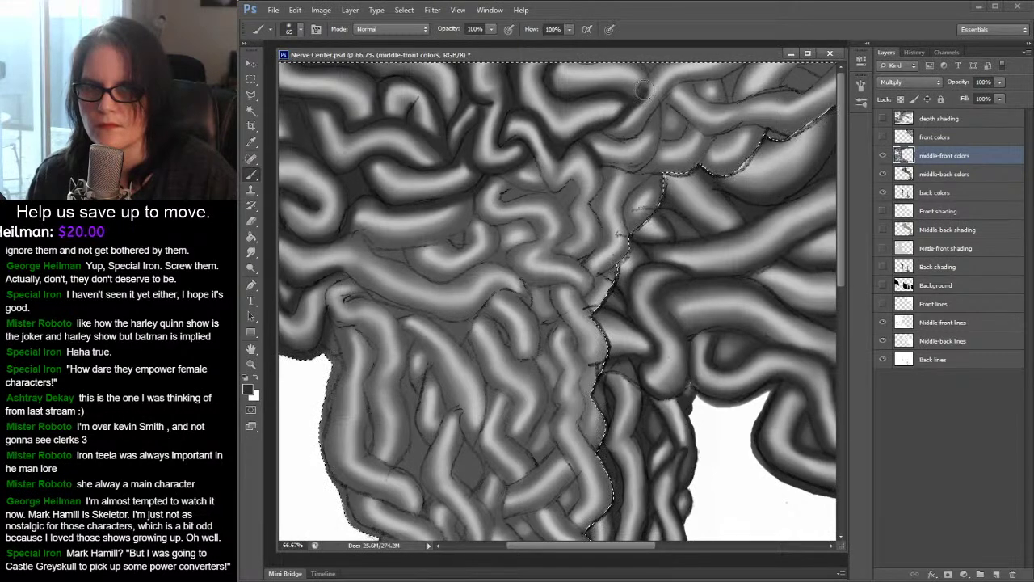
pyautogui.moveTo(570, 139)
pyautogui.mouseDown()
pyautogui.moveTo(630, 111)
pyautogui.moveTo(638, 95)
pyautogui.mouseUp()
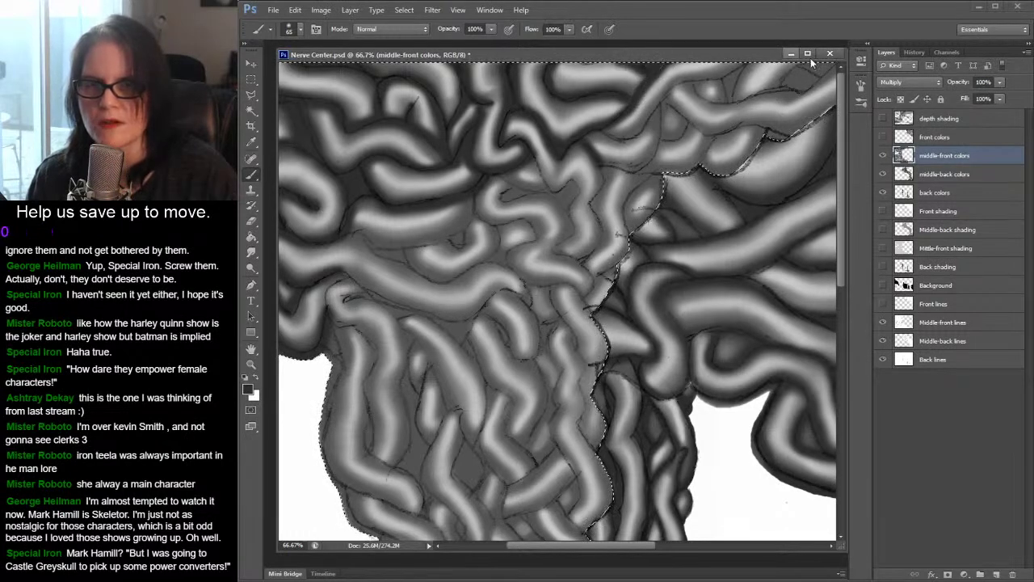
pyautogui.moveTo(619, 125)
pyautogui.mouseDown()
pyautogui.moveTo(600, 134)
pyautogui.moveTo(630, 136)
pyautogui.moveTo(669, 97)
pyautogui.mouseUp()
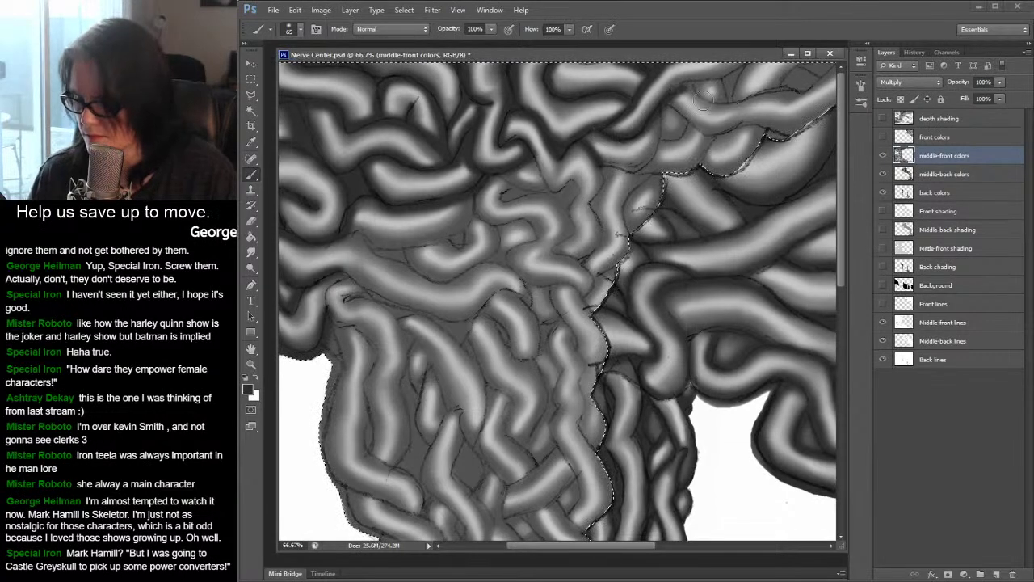
pyautogui.moveTo(603, 133)
pyautogui.mouseDown()
pyautogui.moveTo(620, 138)
pyautogui.moveTo(665, 100)
pyautogui.mouseUp()
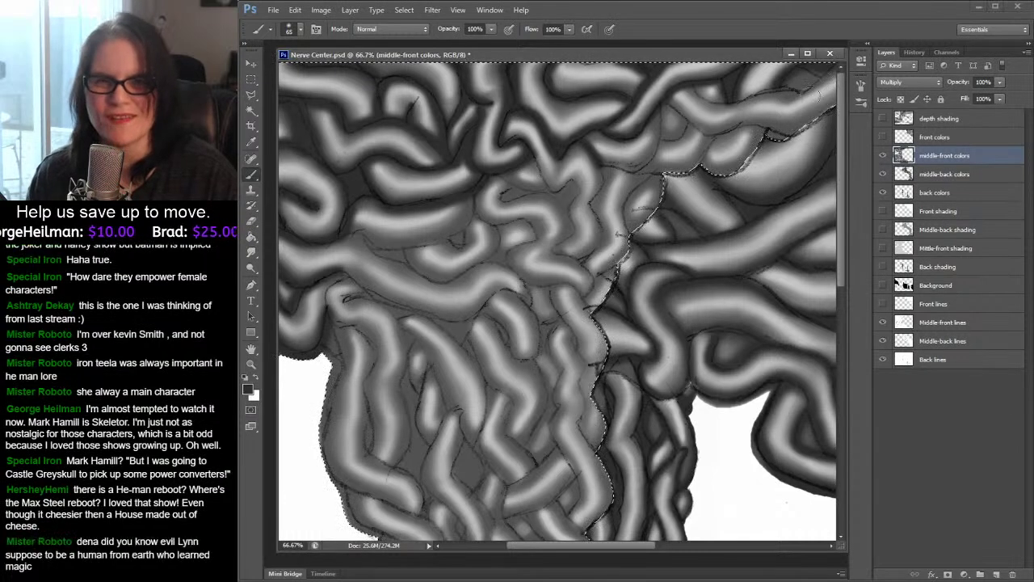
pyautogui.moveTo(782, 91); pyautogui.dragTo(824, 75)
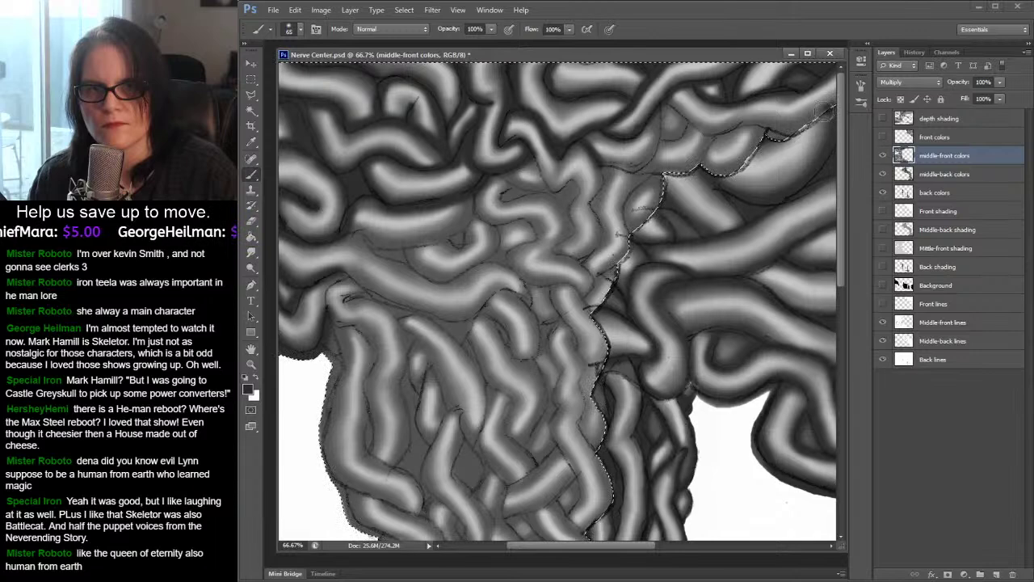
pyautogui.moveTo(830, 107)
pyautogui.mouseDown()
pyautogui.moveTo(791, 131)
pyautogui.moveTo(699, 130)
pyautogui.moveTo(662, 104)
pyautogui.moveTo(672, 98)
pyautogui.moveTo(726, 139)
pyautogui.moveTo(679, 151)
pyautogui.moveTo(689, 127)
pyautogui.moveTo(665, 138)
pyautogui.moveTo(663, 110)
pyautogui.moveTo(629, 179)
pyautogui.moveTo(603, 168)
pyautogui.moveTo(648, 158)
pyautogui.moveTo(666, 105)
pyautogui.moveTo(678, 104)
pyautogui.moveTo(680, 126)
pyautogui.moveTo(669, 126)
pyautogui.moveTo(721, 134)
pyautogui.mouseUp()
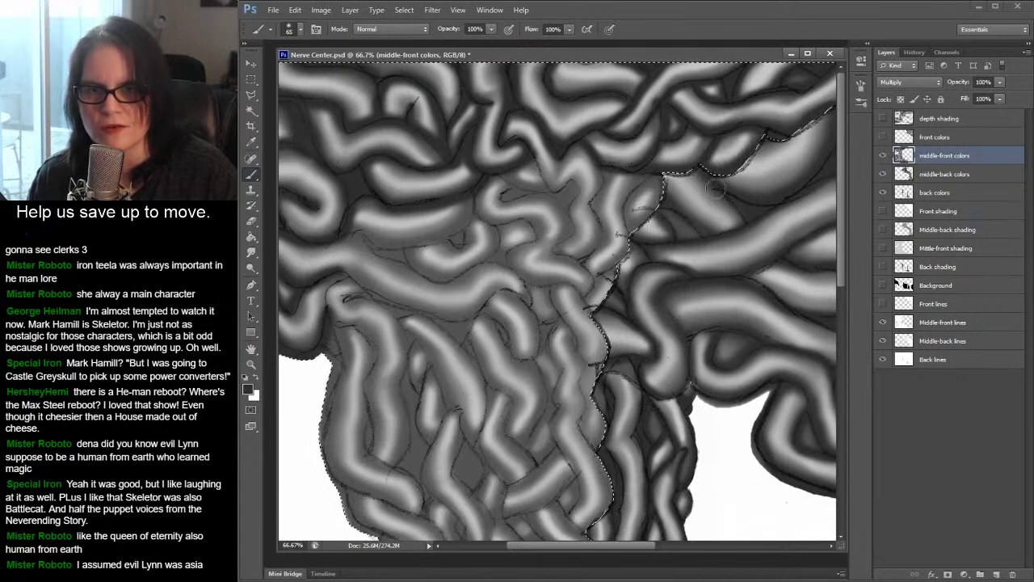
# - Deepen the shadows around the short strands at the jagged selection edge and between the small winding strands beside them
pyautogui.moveTo(662, 172); pyautogui.dragTo(641, 219)
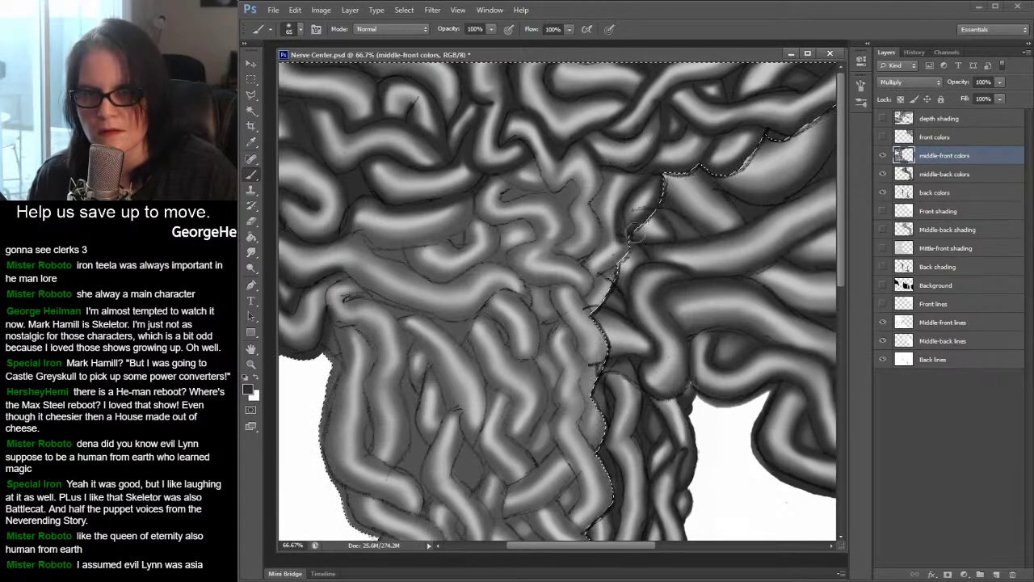
pyautogui.moveTo(651, 176); pyautogui.dragTo(631, 191)
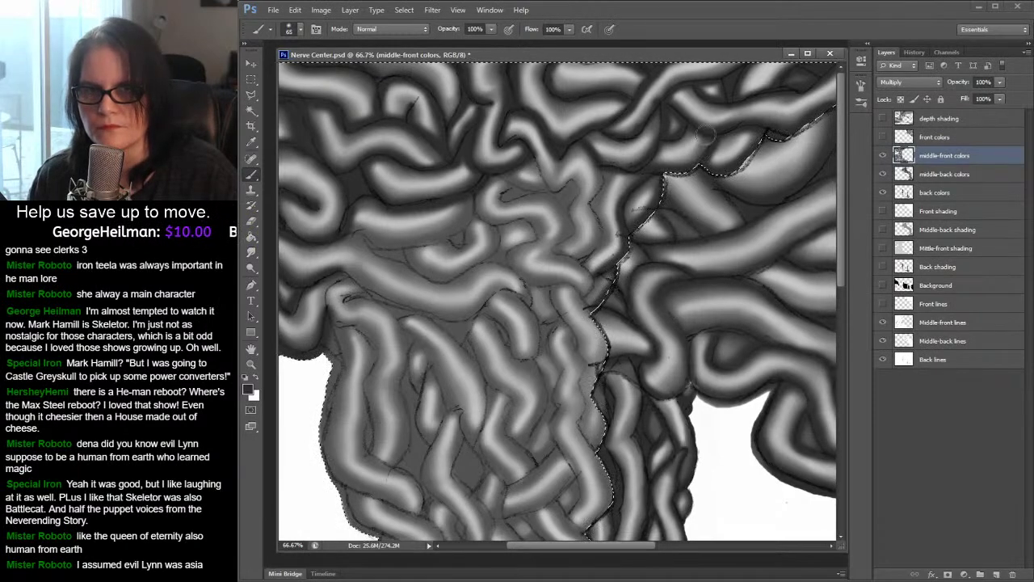
pyautogui.moveTo(605, 169); pyautogui.dragTo(598, 180)
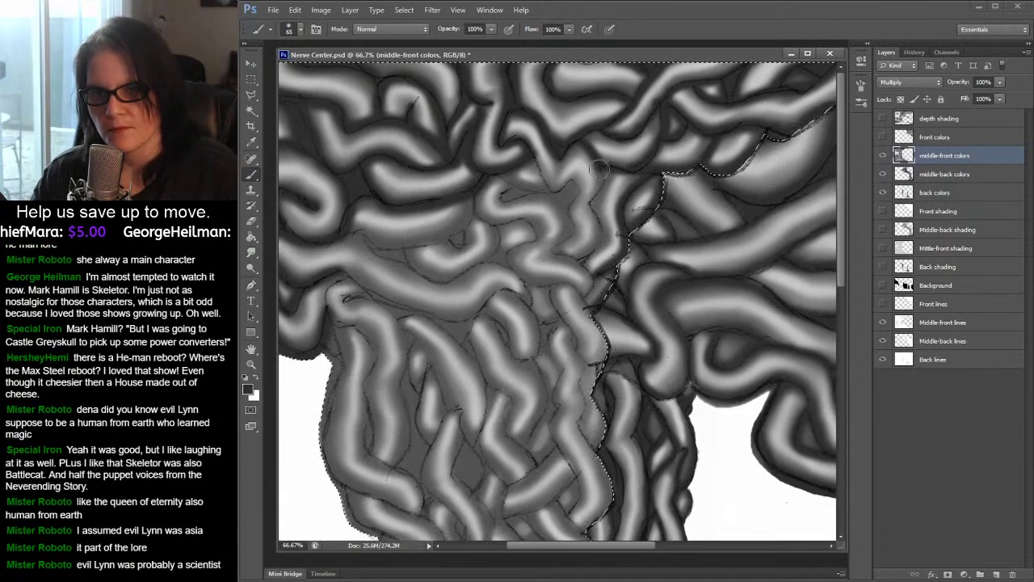
pyautogui.moveTo(602, 181); pyautogui.dragTo(602, 231)
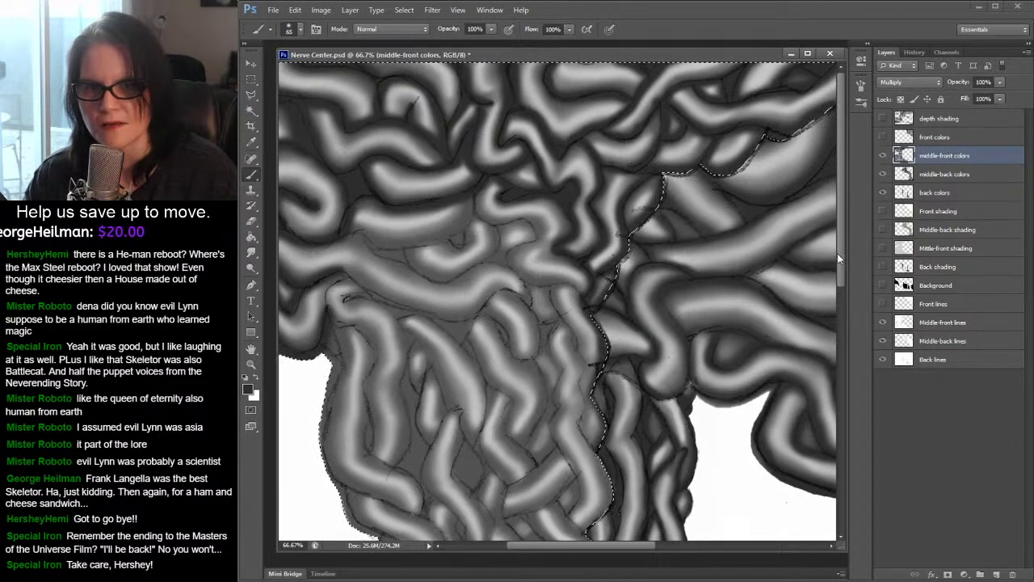
# - Darken the pockets around the small curls above the column and the gaps between the thin strands along its right edge
pyautogui.scroll(-2, 837, 257)
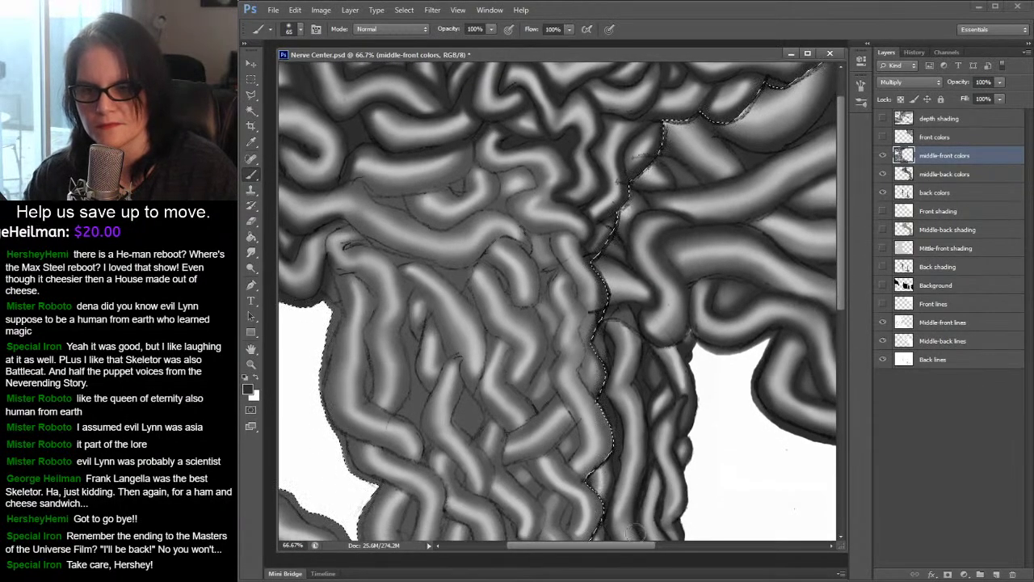
pyautogui.moveTo(642, 545); pyautogui.dragTo(610, 547)
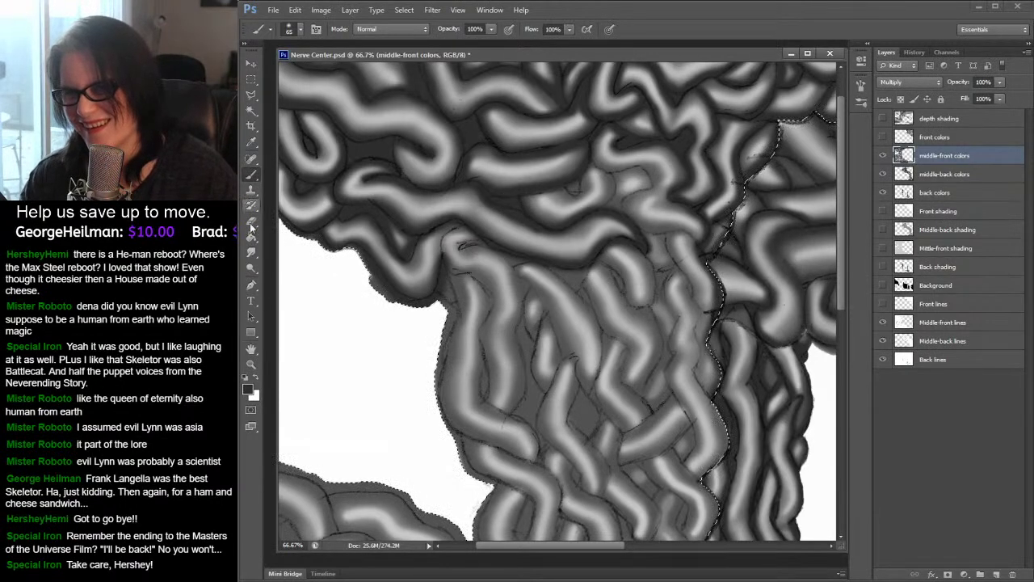
pyautogui.click(251, 252)
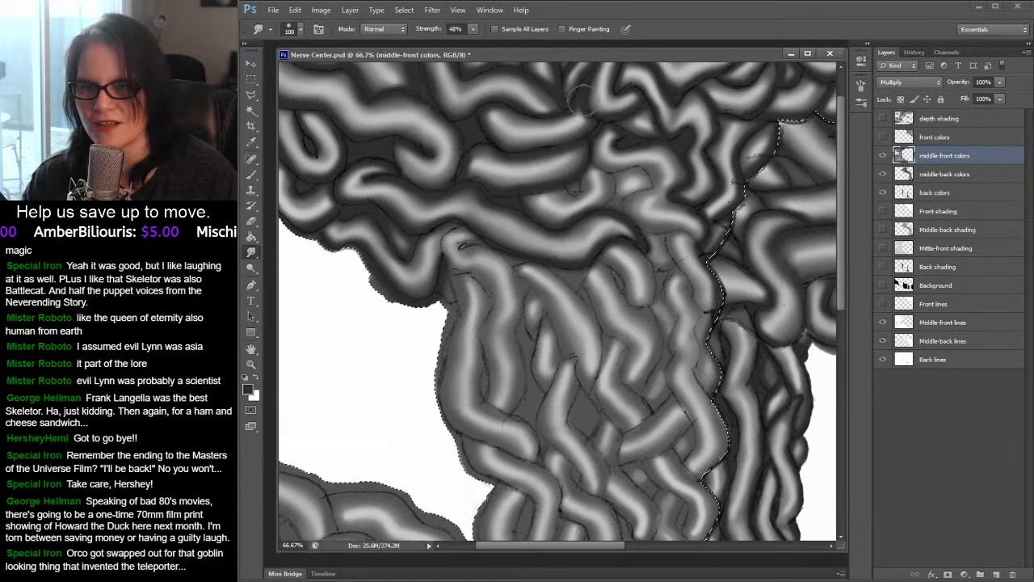
pyautogui.click(251, 174)
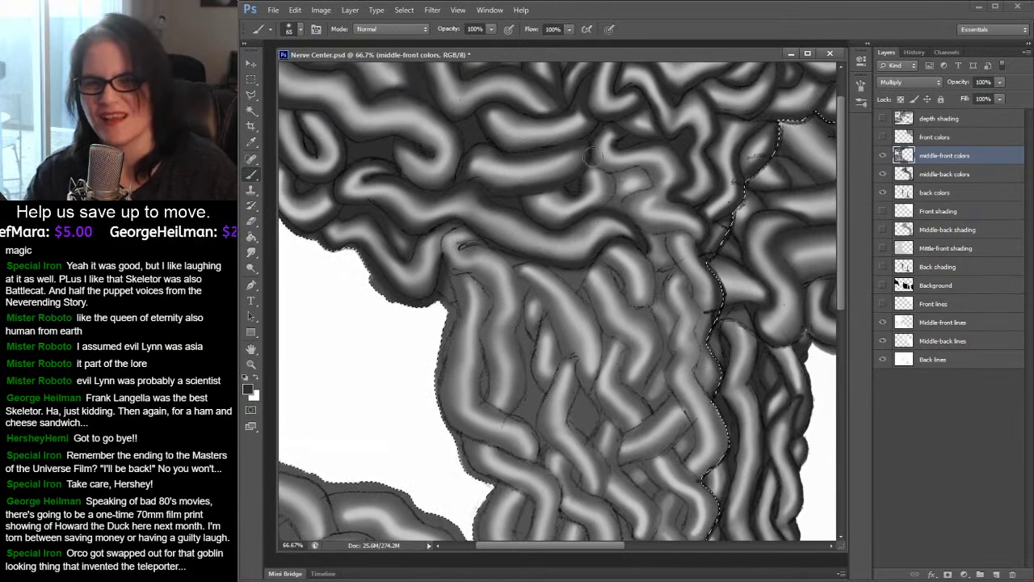
pyautogui.moveTo(589, 141)
pyautogui.mouseDown()
pyautogui.moveTo(650, 178)
pyautogui.moveTo(622, 196)
pyautogui.moveTo(621, 213)
pyautogui.moveTo(601, 210)
pyautogui.moveTo(617, 176)
pyautogui.moveTo(637, 181)
pyautogui.moveTo(627, 186)
pyautogui.moveTo(642, 177)
pyautogui.moveTo(623, 189)
pyautogui.moveTo(736, 188)
pyautogui.moveTo(692, 217)
pyautogui.moveTo(609, 225)
pyautogui.moveTo(616, 206)
pyautogui.moveTo(650, 236)
pyautogui.moveTo(638, 228)
pyautogui.moveTo(689, 234)
pyautogui.moveTo(703, 248)
pyautogui.moveTo(774, 252)
pyautogui.moveTo(661, 242)
pyautogui.mouseUp()
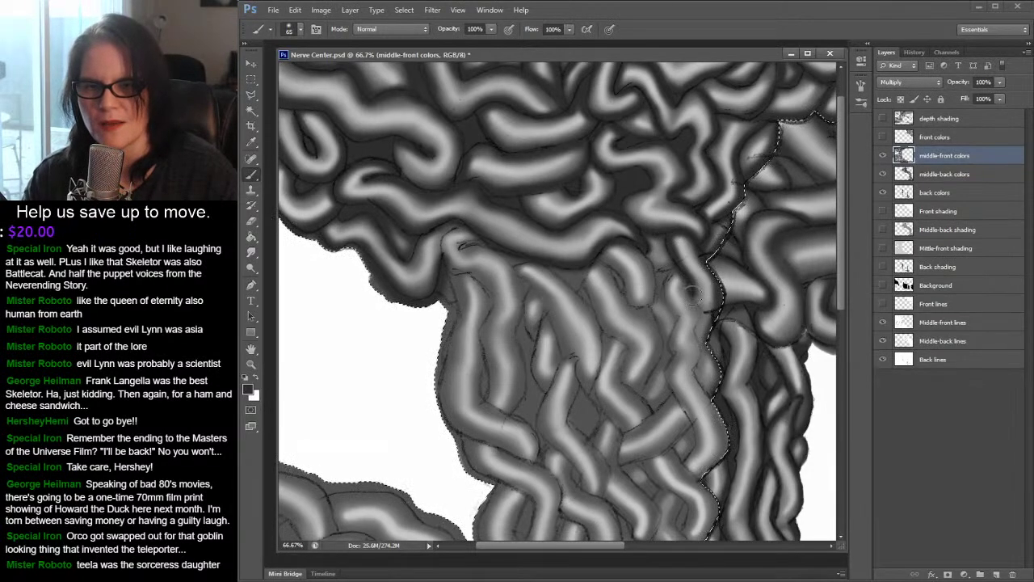
pyautogui.moveTo(715, 285); pyautogui.dragTo(693, 284)
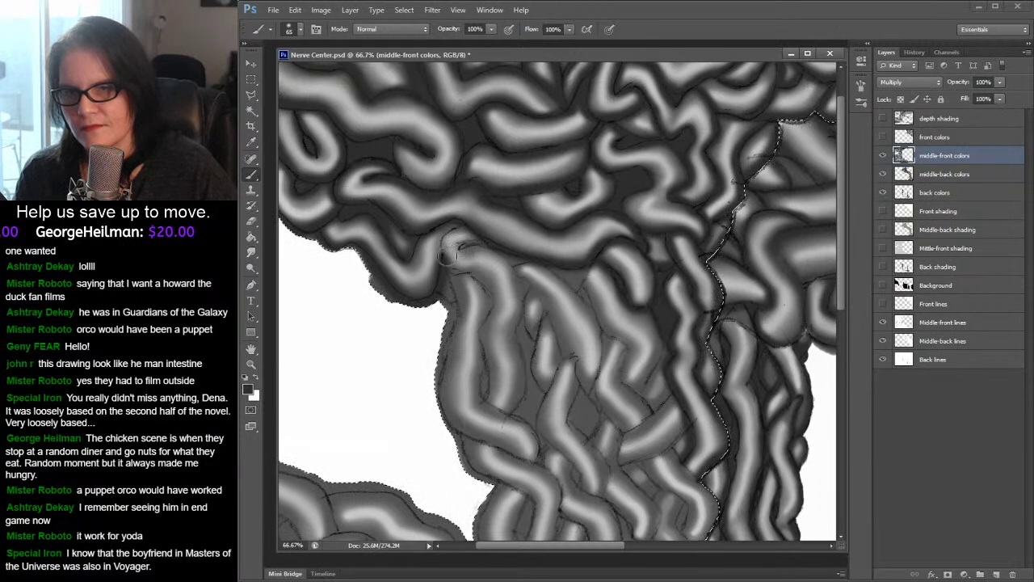
# - Darken the hooked strand at the column's upper left and the gaps between the long strands running down its left and center
pyautogui.moveTo(441, 250)
pyautogui.mouseDown()
pyautogui.moveTo(498, 227)
pyautogui.moveTo(475, 235)
pyautogui.mouseUp()
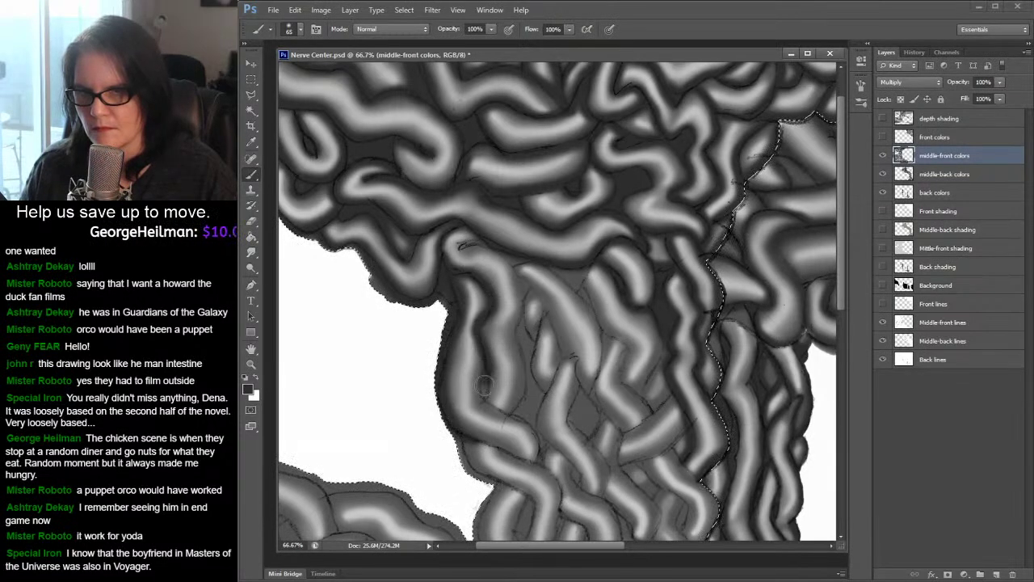
pyautogui.moveTo(483, 399)
pyautogui.mouseDown()
pyautogui.moveTo(534, 433)
pyautogui.moveTo(535, 459)
pyautogui.mouseUp()
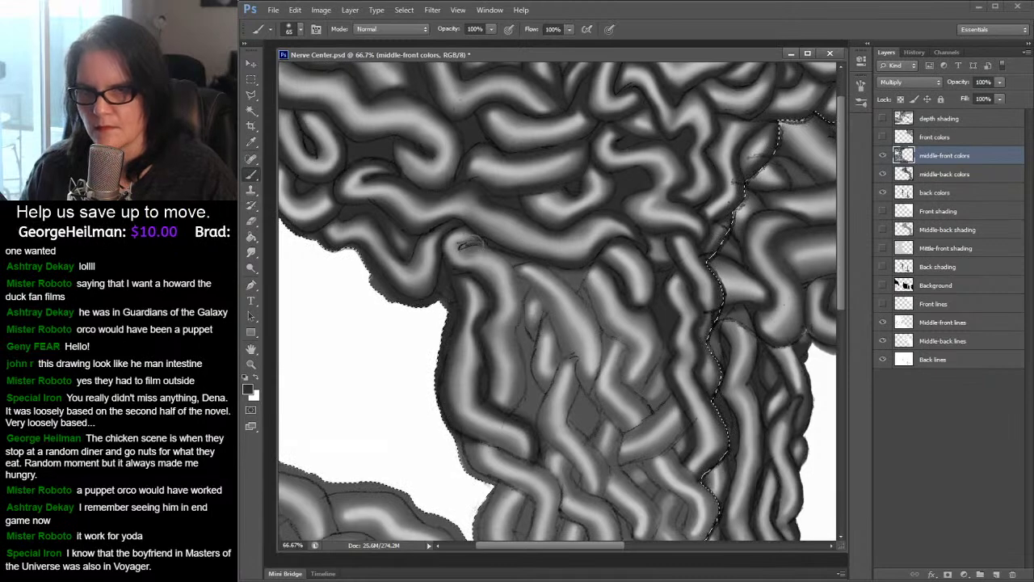
pyautogui.moveTo(463, 248)
pyautogui.mouseDown()
pyautogui.moveTo(623, 266)
pyautogui.moveTo(489, 244)
pyautogui.moveTo(523, 285)
pyautogui.moveTo(527, 378)
pyautogui.moveTo(510, 412)
pyautogui.moveTo(533, 406)
pyautogui.moveTo(593, 335)
pyautogui.moveTo(648, 312)
pyautogui.moveTo(529, 400)
pyautogui.moveTo(518, 412)
pyautogui.moveTo(535, 413)
pyautogui.moveTo(528, 425)
pyautogui.moveTo(546, 398)
pyautogui.moveTo(528, 389)
pyautogui.moveTo(540, 396)
pyautogui.moveTo(534, 385)
pyautogui.moveTo(544, 385)
pyautogui.moveTo(530, 362)
pyautogui.moveTo(539, 336)
pyautogui.moveTo(531, 342)
pyautogui.moveTo(521, 324)
pyautogui.moveTo(594, 270)
pyautogui.moveTo(602, 278)
pyautogui.moveTo(520, 300)
pyautogui.moveTo(532, 291)
pyautogui.moveTo(525, 281)
pyautogui.moveTo(542, 283)
pyautogui.moveTo(535, 304)
pyautogui.moveTo(527, 286)
pyautogui.moveTo(563, 366)
pyautogui.moveTo(536, 407)
pyautogui.moveTo(543, 315)
pyautogui.moveTo(534, 349)
pyautogui.moveTo(587, 353)
pyautogui.moveTo(564, 364)
pyautogui.moveTo(591, 346)
pyautogui.moveTo(575, 372)
pyautogui.moveTo(571, 425)
pyautogui.moveTo(589, 436)
pyautogui.moveTo(602, 418)
pyautogui.moveTo(583, 396)
pyautogui.moveTo(563, 420)
pyautogui.mouseUp()
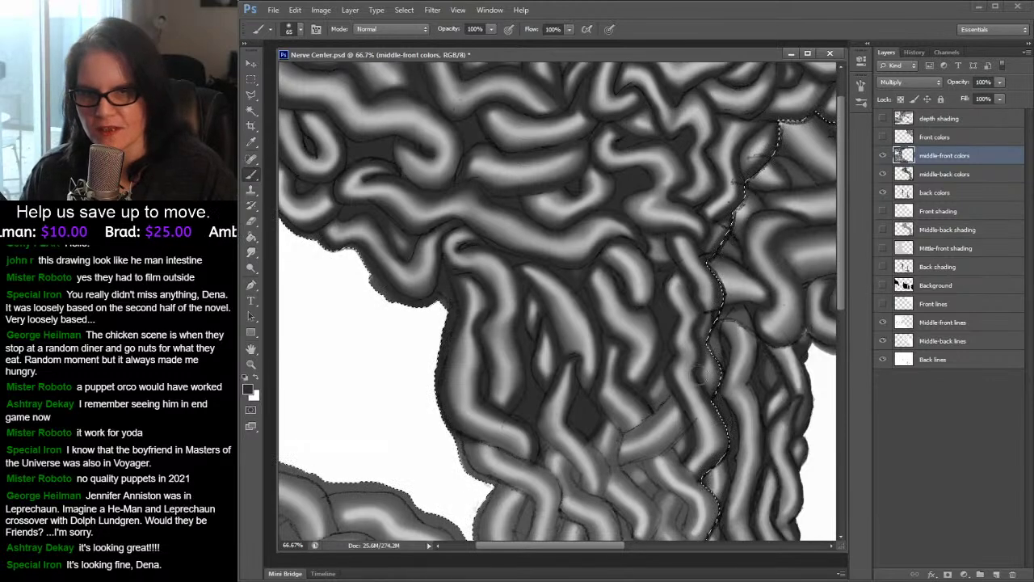
# - Deepen the shadows between the crossing strands in the column's lower middle and lower right
pyautogui.moveTo(671, 392)
pyautogui.mouseDown()
pyautogui.moveTo(621, 433)
pyautogui.moveTo(592, 398)
pyautogui.moveTo(629, 441)
pyautogui.moveTo(621, 434)
pyautogui.moveTo(619, 463)
pyautogui.moveTo(656, 501)
pyautogui.moveTo(646, 540)
pyautogui.moveTo(657, 477)
pyautogui.moveTo(640, 463)
pyautogui.moveTo(697, 419)
pyautogui.moveTo(667, 449)
pyautogui.moveTo(621, 466)
pyautogui.moveTo(665, 477)
pyautogui.moveTo(639, 459)
pyautogui.moveTo(681, 502)
pyautogui.mouseUp()
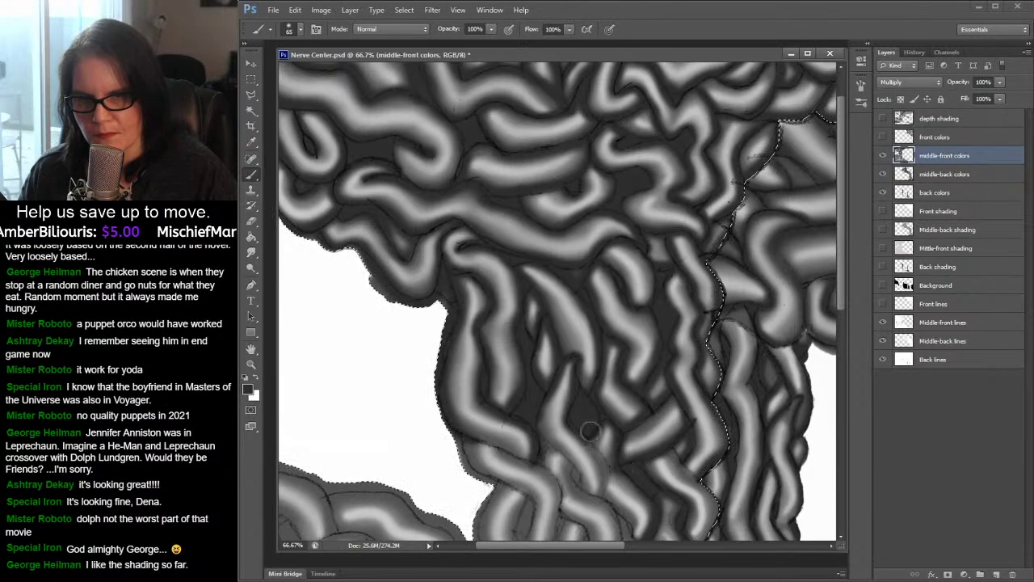
pyautogui.moveTo(605, 497)
pyautogui.mouseDown()
pyautogui.moveTo(611, 477)
pyautogui.moveTo(589, 438)
pyautogui.moveTo(607, 437)
pyautogui.moveTo(612, 487)
pyautogui.moveTo(576, 485)
pyautogui.moveTo(579, 471)
pyautogui.moveTo(540, 428)
pyautogui.moveTo(536, 409)
pyautogui.moveTo(582, 415)
pyautogui.moveTo(572, 483)
pyautogui.moveTo(619, 513)
pyautogui.moveTo(626, 540)
pyautogui.mouseUp()
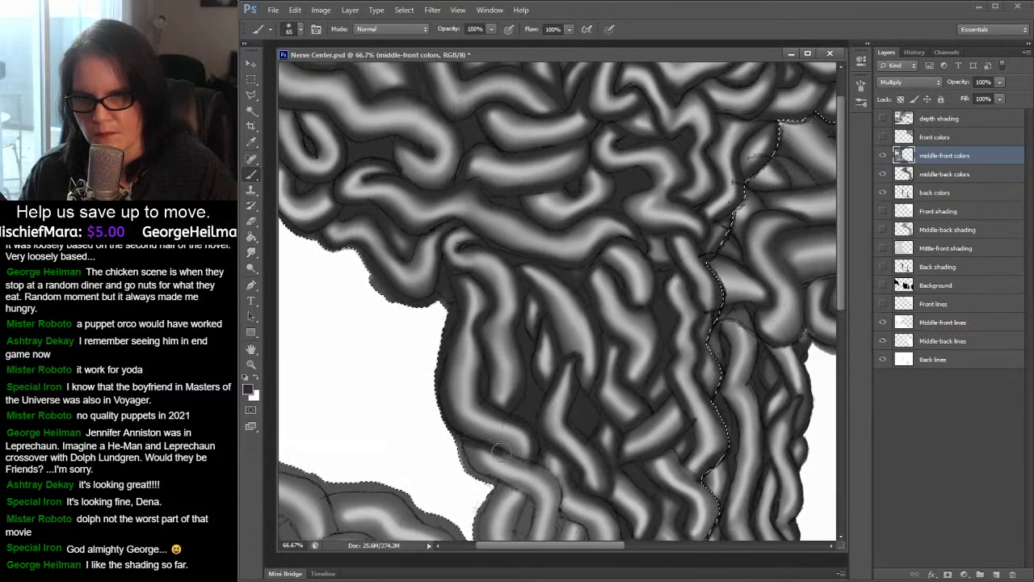
pyautogui.moveTo(545, 467)
pyautogui.mouseDown()
pyautogui.moveTo(563, 497)
pyautogui.moveTo(550, 542)
pyautogui.moveTo(575, 521)
pyautogui.moveTo(584, 533)
pyautogui.moveTo(570, 521)
pyautogui.mouseUp()
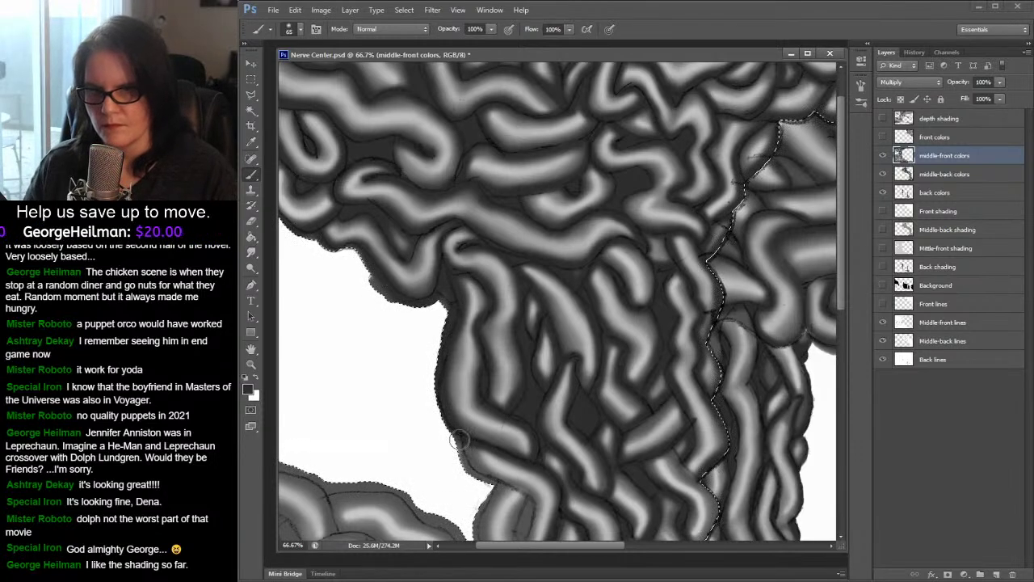
# - Darken the gaps around the column's lower-left strands and along its foot where it meets the mound
pyautogui.moveTo(489, 481)
pyautogui.mouseDown()
pyautogui.moveTo(529, 503)
pyautogui.moveTo(520, 538)
pyautogui.mouseUp()
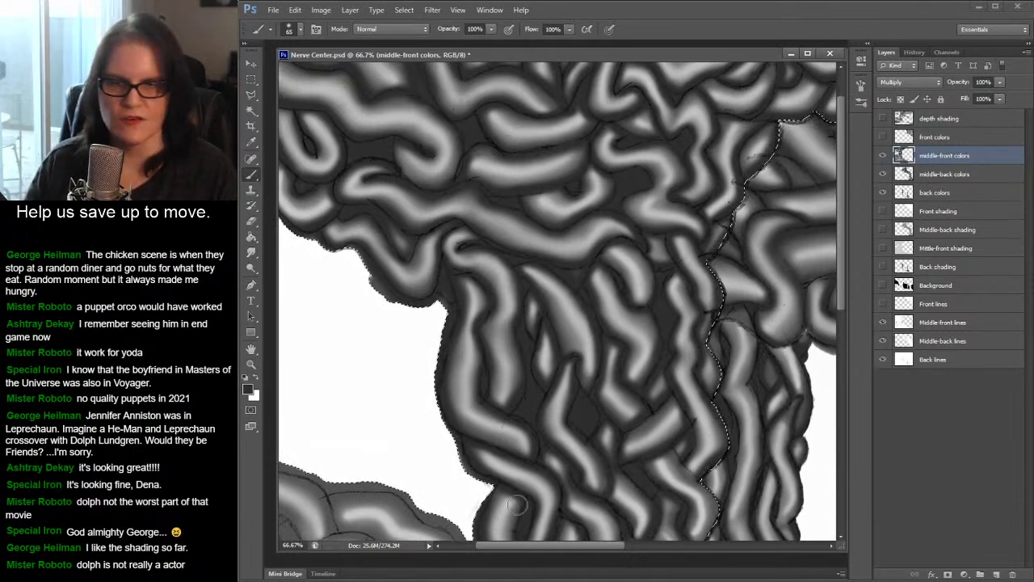
pyautogui.moveTo(617, 390); pyautogui.dragTo(574, 118)
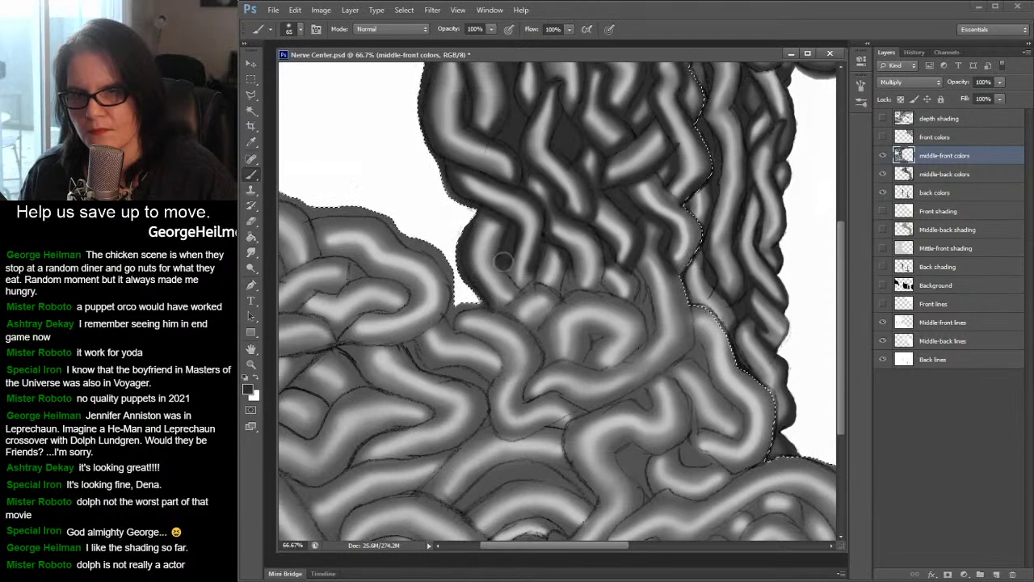
pyautogui.moveTo(530, 277)
pyautogui.mouseDown()
pyautogui.moveTo(499, 309)
pyautogui.moveTo(532, 285)
pyautogui.moveTo(557, 299)
pyautogui.moveTo(567, 259)
pyautogui.moveTo(571, 288)
pyautogui.moveTo(595, 286)
pyautogui.moveTo(566, 294)
pyautogui.moveTo(602, 255)
pyautogui.moveTo(599, 289)
pyautogui.moveTo(595, 234)
pyautogui.moveTo(610, 265)
pyautogui.moveTo(599, 290)
pyautogui.moveTo(607, 298)
pyautogui.moveTo(624, 268)
pyautogui.moveTo(606, 253)
pyautogui.moveTo(636, 283)
pyautogui.moveTo(638, 301)
pyautogui.moveTo(648, 281)
pyautogui.moveTo(631, 259)
pyautogui.moveTo(648, 341)
pyautogui.moveTo(658, 316)
pyautogui.moveTo(637, 281)
pyautogui.moveTo(651, 269)
pyautogui.moveTo(716, 269)
pyautogui.moveTo(704, 225)
pyautogui.moveTo(665, 189)
pyautogui.mouseUp()
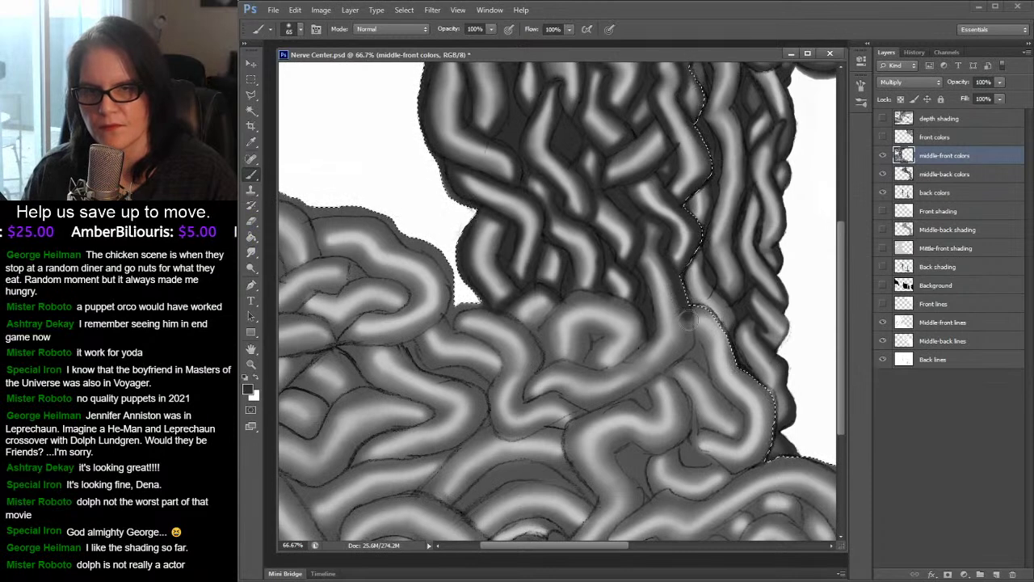
# - Darken both edges of the hooked strand at the column's foot, the curl enclosed by it, and the strand to its left
pyautogui.moveTo(675, 361)
pyautogui.mouseDown()
pyautogui.moveTo(600, 405)
pyautogui.moveTo(527, 396)
pyautogui.mouseUp()
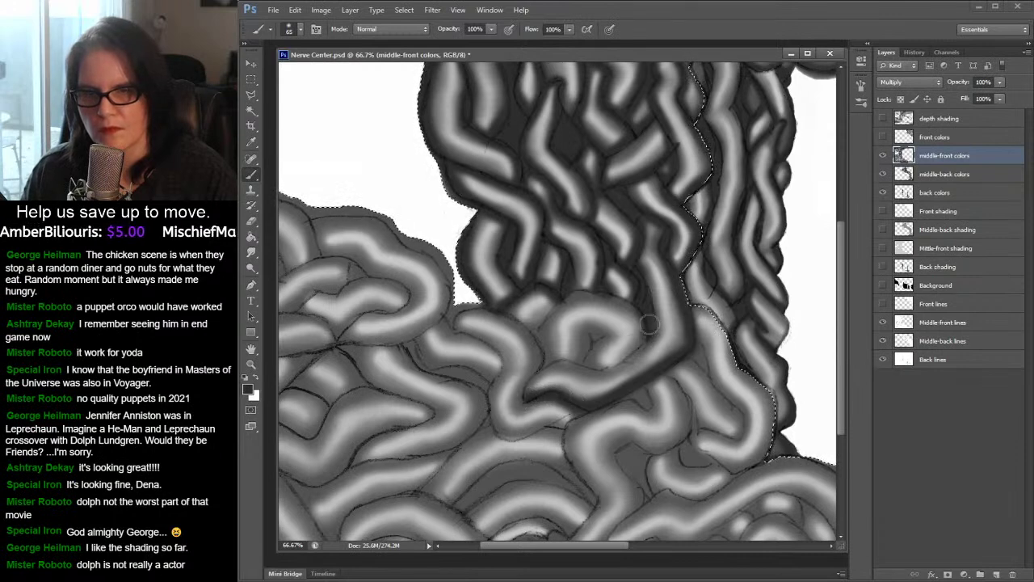
pyautogui.moveTo(646, 339)
pyautogui.mouseDown()
pyautogui.moveTo(600, 369)
pyautogui.moveTo(559, 363)
pyautogui.moveTo(522, 398)
pyautogui.mouseUp()
pyautogui.moveTo(583, 359)
pyautogui.mouseDown()
pyautogui.moveTo(590, 335)
pyautogui.moveTo(598, 340)
pyautogui.mouseUp()
pyautogui.moveTo(534, 334)
pyautogui.mouseDown()
pyautogui.moveTo(572, 297)
pyautogui.moveTo(610, 296)
pyautogui.moveTo(644, 314)
pyautogui.mouseUp()
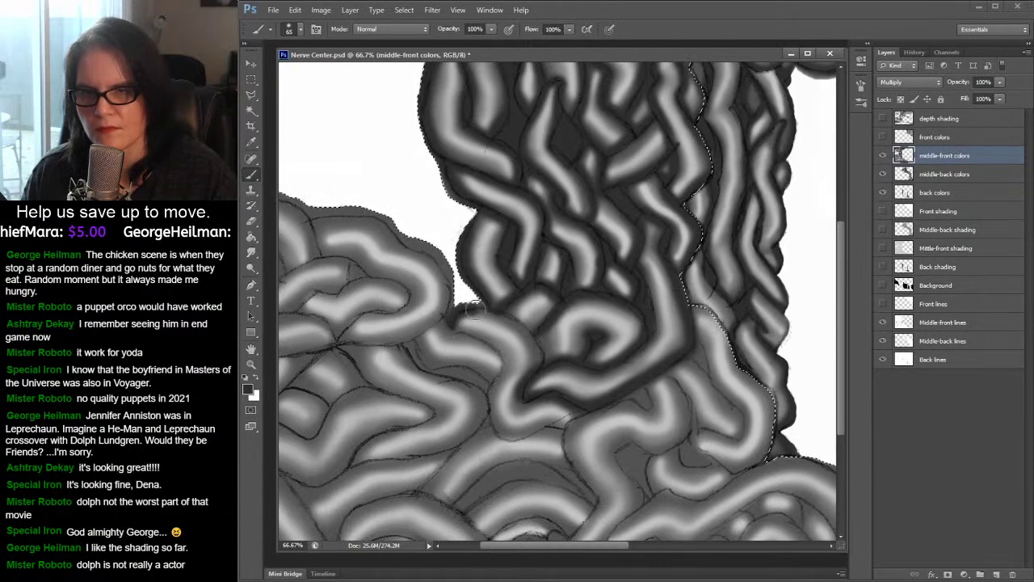
pyautogui.moveTo(513, 317)
pyautogui.mouseDown()
pyautogui.moveTo(534, 331)
pyautogui.moveTo(542, 368)
pyautogui.moveTo(671, 287)
pyautogui.mouseUp()
# - Deepen the shadows between the strands sloping down from the column's lower right, including the dark pocket around the small curl below them
pyautogui.moveTo(774, 287); pyautogui.dragTo(649, 210)
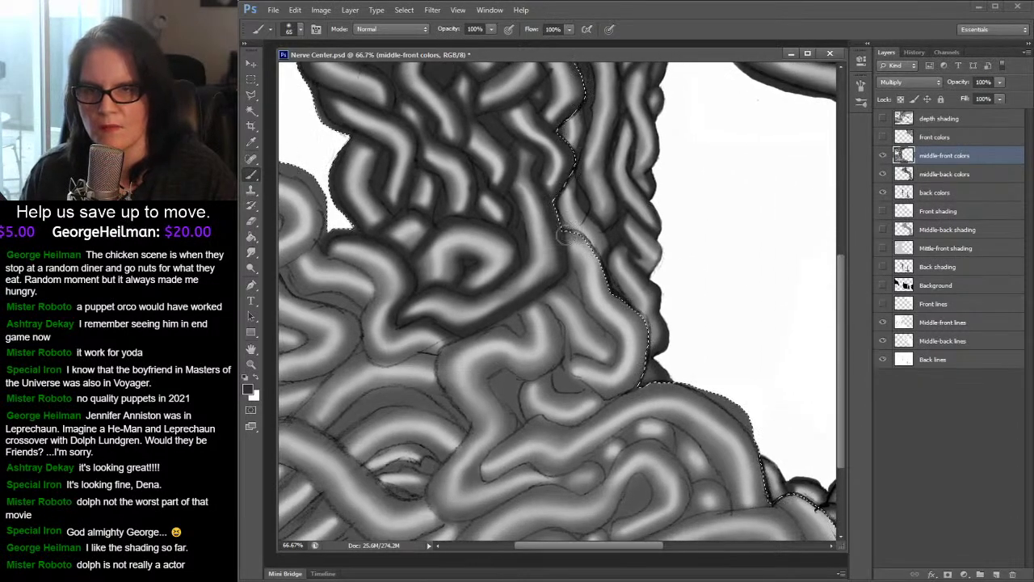
pyautogui.moveTo(586, 242)
pyautogui.mouseDown()
pyautogui.moveTo(580, 233)
pyautogui.moveTo(618, 297)
pyautogui.mouseUp()
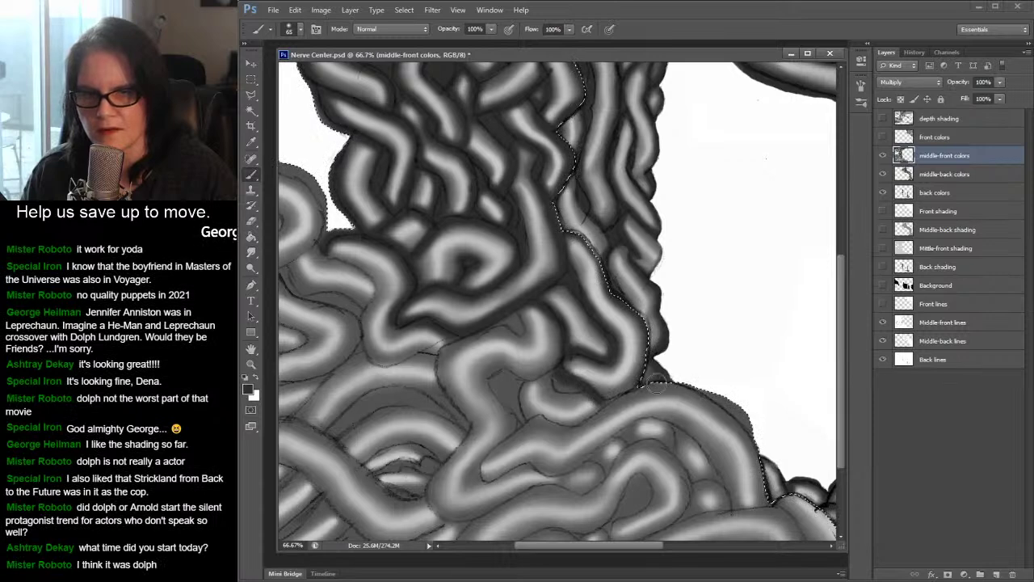
pyautogui.moveTo(609, 404)
pyautogui.mouseDown()
pyautogui.moveTo(575, 422)
pyautogui.moveTo(535, 413)
pyautogui.moveTo(514, 429)
pyautogui.moveTo(537, 416)
pyautogui.moveTo(524, 415)
pyautogui.moveTo(518, 385)
pyautogui.moveTo(594, 387)
pyautogui.moveTo(561, 394)
pyautogui.moveTo(556, 373)
pyautogui.moveTo(576, 358)
pyautogui.mouseUp()
pyautogui.moveTo(562, 322)
pyautogui.mouseDown()
pyautogui.moveTo(564, 353)
pyautogui.moveTo(542, 374)
pyautogui.moveTo(494, 376)
pyautogui.moveTo(503, 443)
pyautogui.mouseUp()
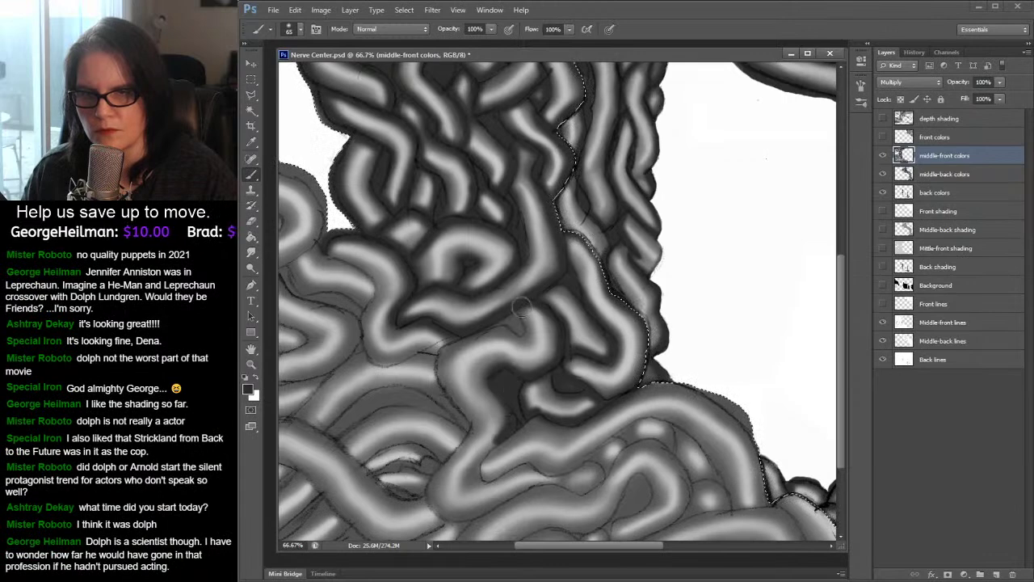
pyautogui.moveTo(519, 307)
pyautogui.mouseDown()
pyautogui.moveTo(524, 331)
pyautogui.moveTo(496, 326)
pyautogui.mouseUp()
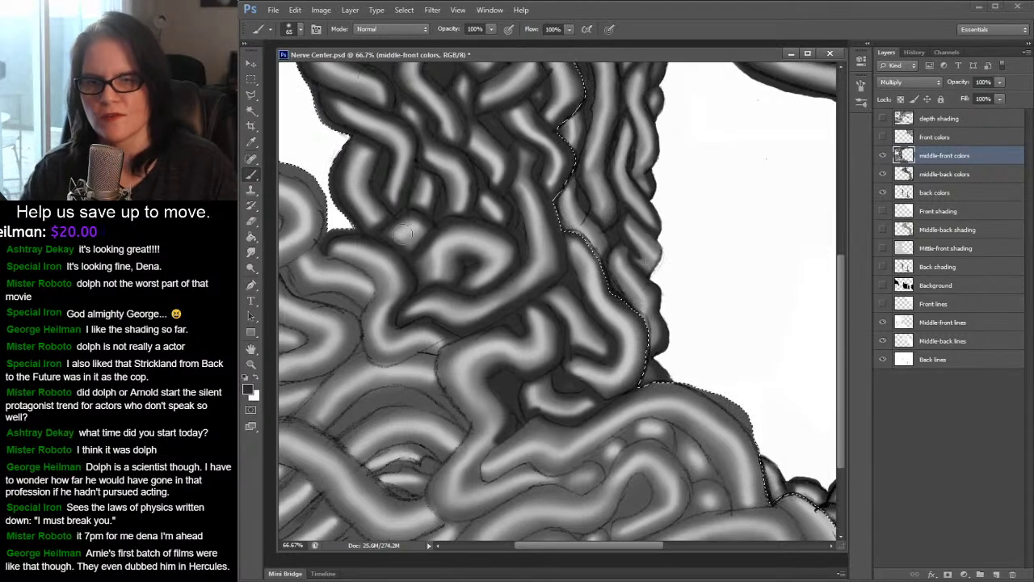
# - Darken the edges of the long strand arching over the mound's right side and the gaps between the small bumps beneath it
pyautogui.moveTo(628, 552)
pyautogui.mouseDown()
pyautogui.moveTo(579, 552)
pyautogui.moveTo(695, 564)
pyautogui.moveTo(656, 571)
pyautogui.mouseUp()
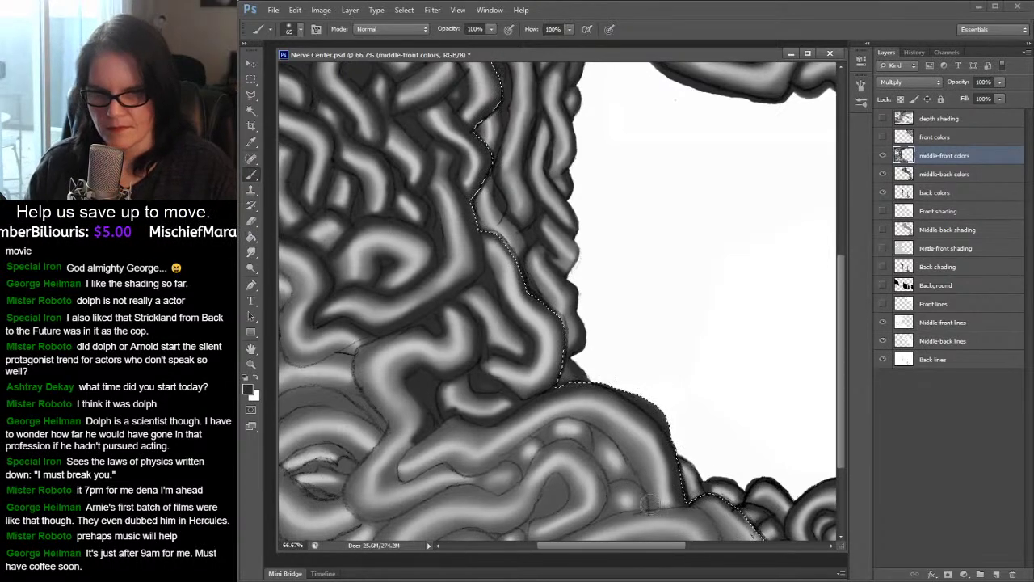
pyautogui.moveTo(649, 508)
pyautogui.mouseDown()
pyautogui.moveTo(686, 505)
pyautogui.moveTo(735, 550)
pyautogui.mouseUp()
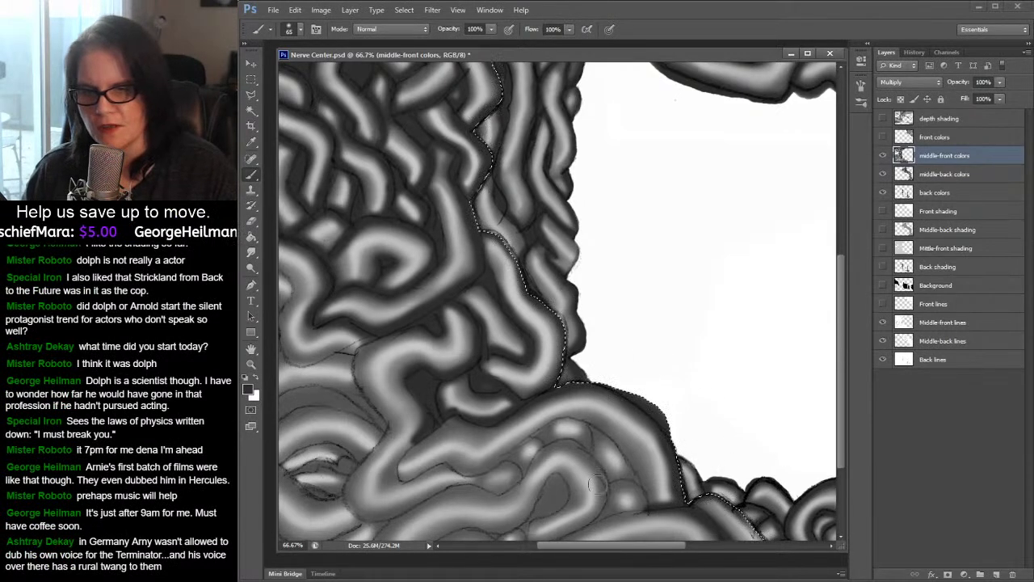
pyautogui.moveTo(649, 544); pyautogui.dragTo(633, 544)
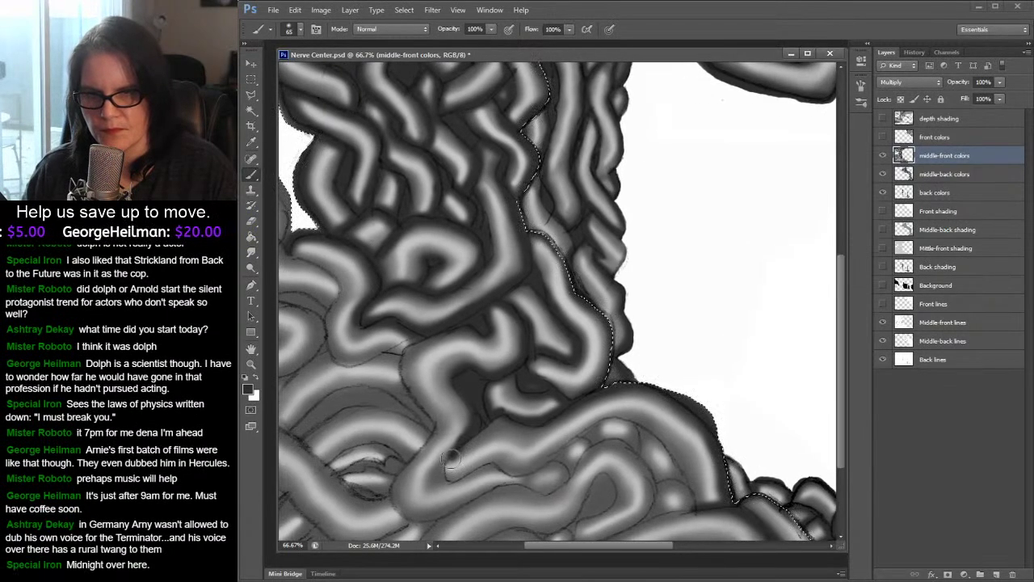
pyautogui.moveTo(446, 479)
pyautogui.mouseDown()
pyautogui.moveTo(488, 466)
pyautogui.moveTo(540, 469)
pyautogui.moveTo(589, 431)
pyautogui.moveTo(632, 421)
pyautogui.moveTo(677, 450)
pyautogui.moveTo(699, 511)
pyautogui.moveTo(693, 476)
pyautogui.moveTo(643, 426)
pyautogui.moveTo(595, 425)
pyautogui.moveTo(570, 446)
pyautogui.moveTo(681, 427)
pyautogui.moveTo(729, 402)
pyautogui.moveTo(724, 438)
pyautogui.moveTo(698, 468)
pyautogui.moveTo(695, 506)
pyautogui.moveTo(682, 485)
pyautogui.moveTo(703, 435)
pyautogui.mouseUp()
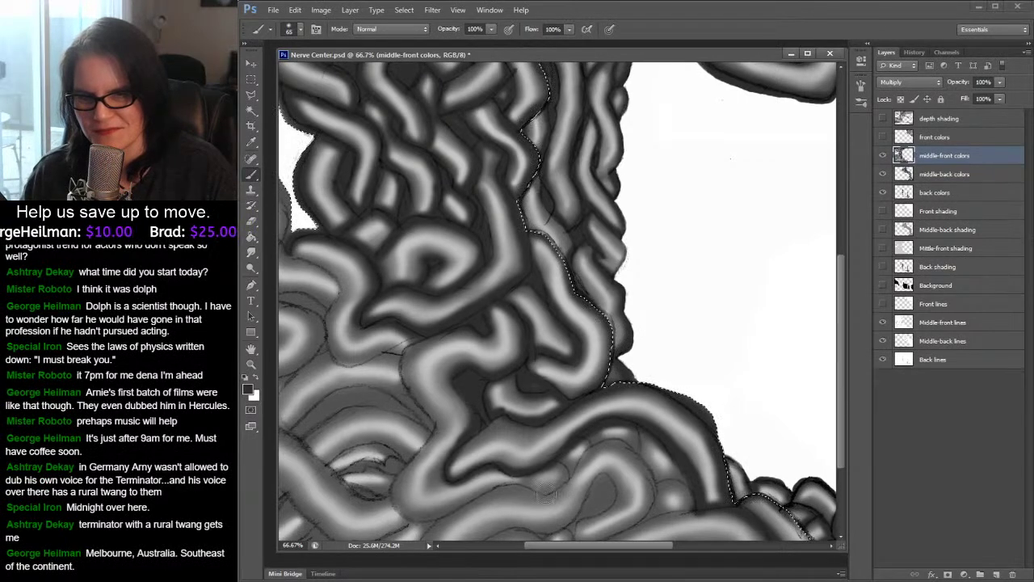
pyautogui.moveTo(545, 493)
pyautogui.mouseDown()
pyautogui.moveTo(606, 447)
pyautogui.moveTo(644, 456)
pyautogui.moveTo(658, 485)
pyautogui.moveTo(650, 505)
pyautogui.mouseUp()
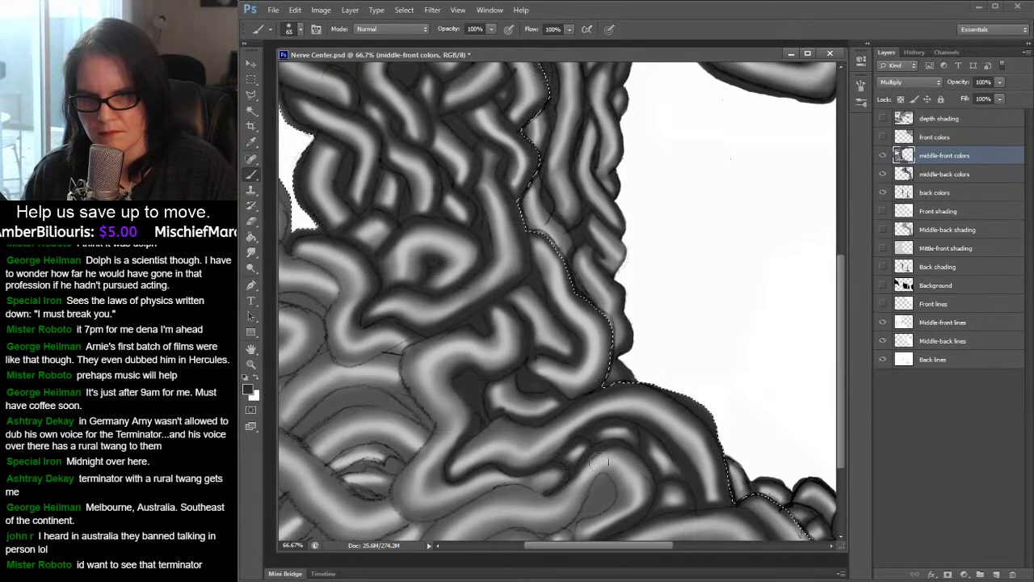
# - Darken the gaps around the bent strand and the short wavy strands at the mound's lower-right end
pyautogui.moveTo(693, 437)
pyautogui.mouseDown()
pyautogui.moveTo(750, 405)
pyautogui.moveTo(734, 370)
pyautogui.moveTo(644, 316)
pyautogui.moveTo(611, 254)
pyautogui.mouseUp()
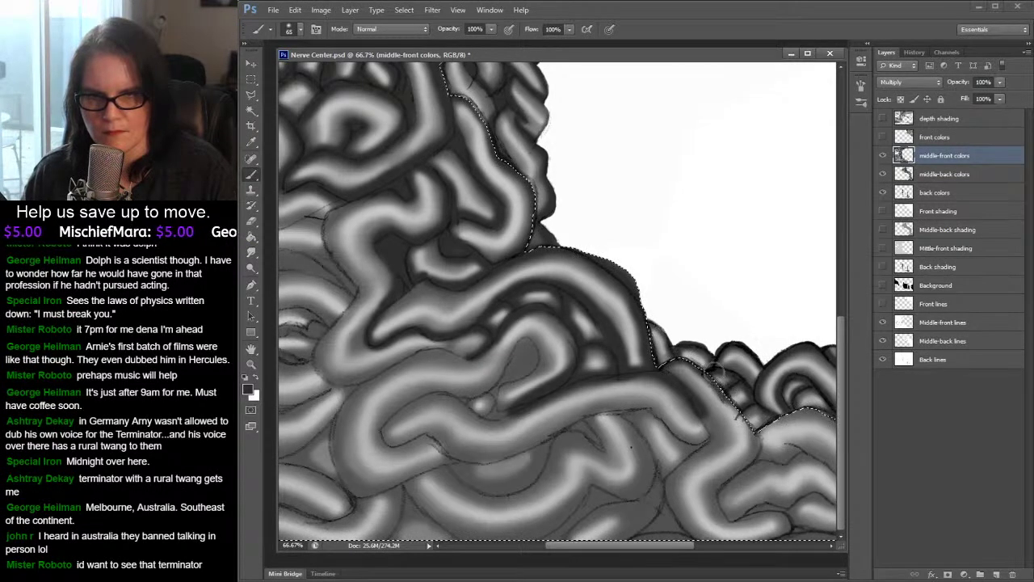
pyautogui.moveTo(751, 439)
pyautogui.mouseDown()
pyautogui.moveTo(727, 400)
pyautogui.moveTo(756, 424)
pyautogui.moveTo(778, 401)
pyautogui.moveTo(737, 429)
pyautogui.mouseUp()
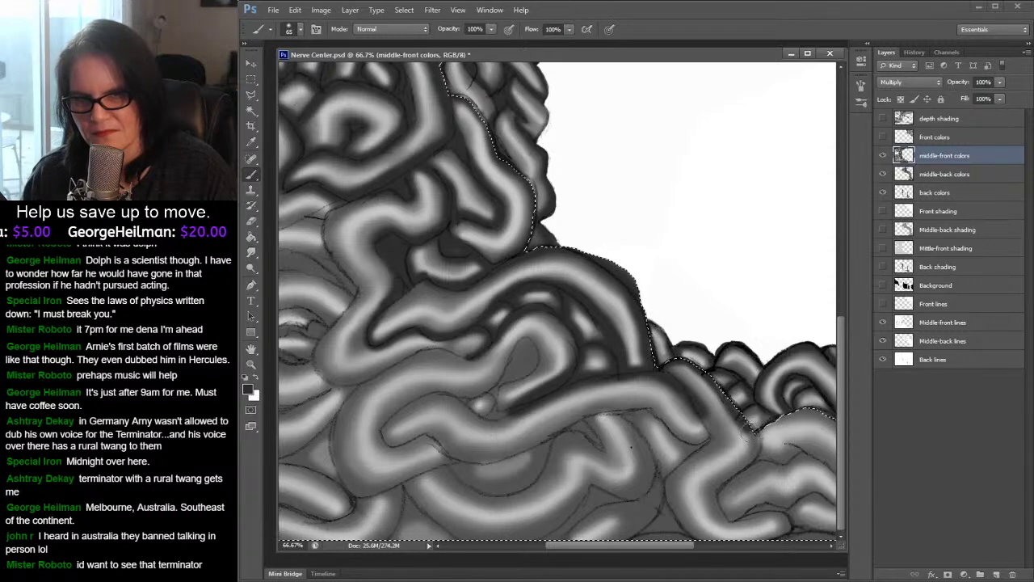
pyautogui.moveTo(751, 459); pyautogui.dragTo(718, 505)
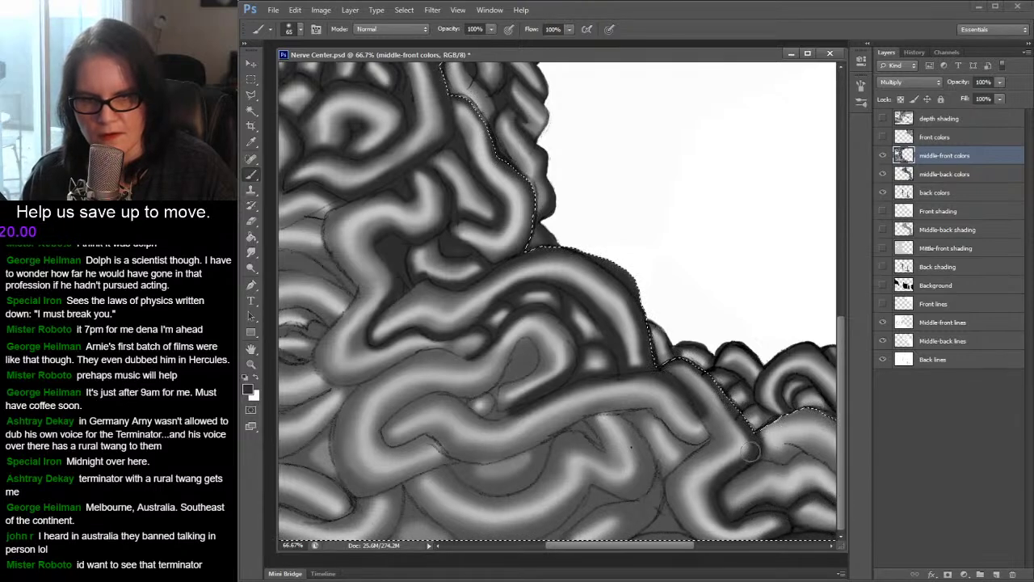
pyautogui.moveTo(725, 485)
pyautogui.mouseDown()
pyautogui.moveTo(813, 450)
pyautogui.moveTo(847, 482)
pyautogui.moveTo(814, 459)
pyautogui.mouseUp()
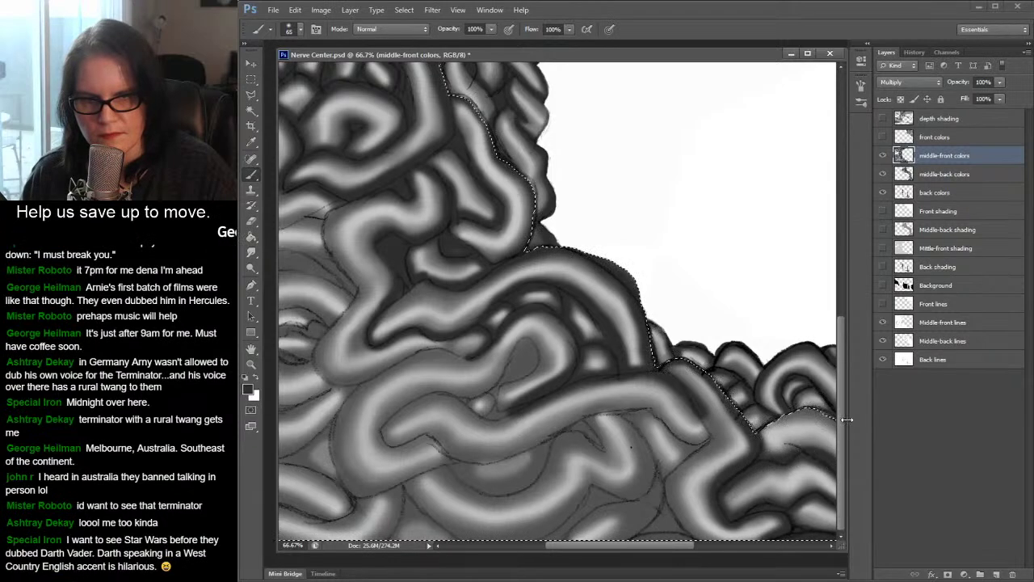
pyautogui.scroll(1, 839, 425)
pyautogui.moveTo(815, 420)
pyautogui.mouseDown()
pyautogui.moveTo(844, 434)
pyautogui.moveTo(811, 417)
pyautogui.moveTo(755, 436)
pyautogui.mouseUp()
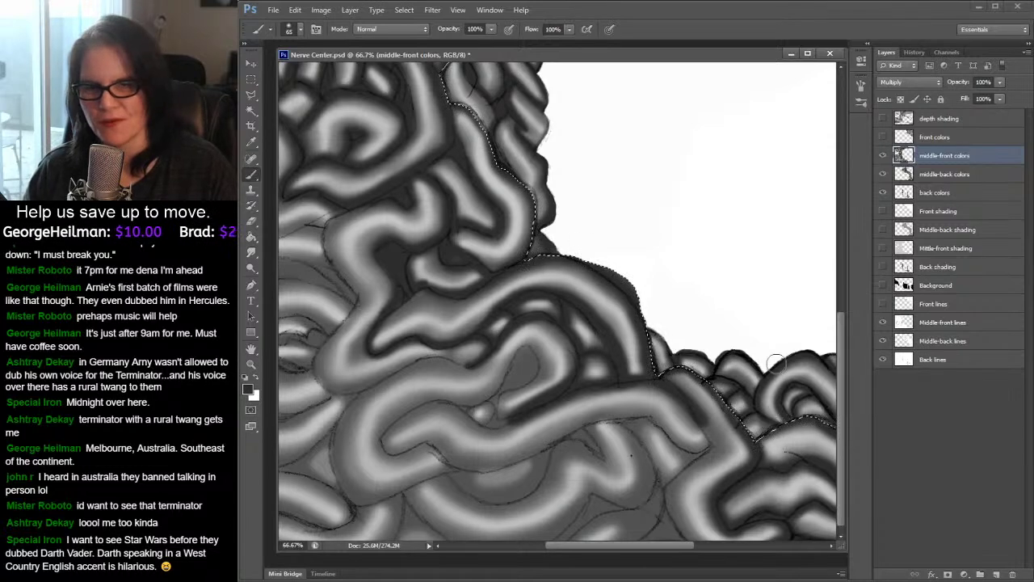
# - Deepen the shadows beneath the mound's long wavy strand and around the short hooked strands below it
pyautogui.moveTo(674, 337); pyautogui.dragTo(711, 304)
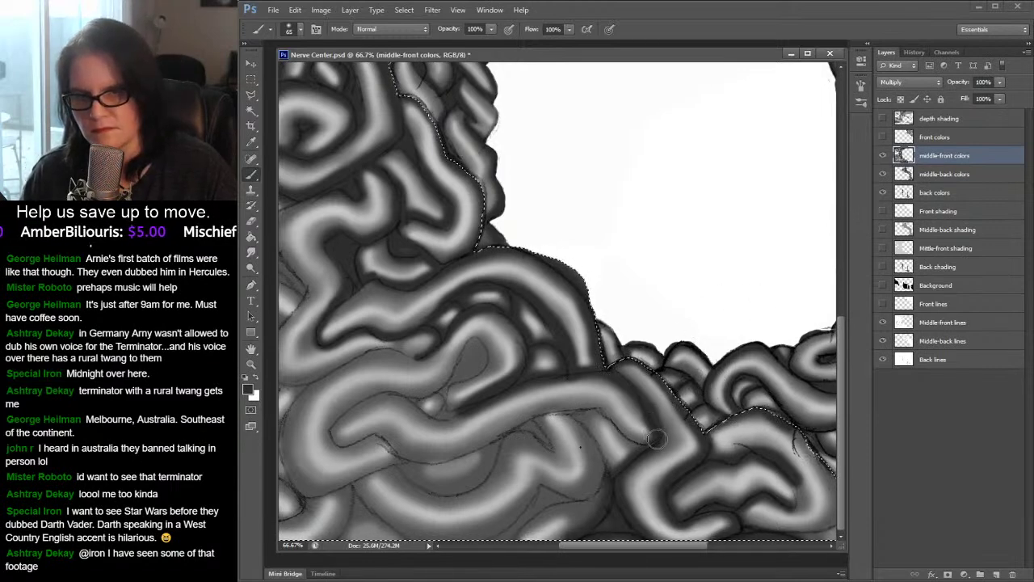
pyautogui.moveTo(645, 445)
pyautogui.mouseDown()
pyautogui.moveTo(599, 411)
pyautogui.moveTo(551, 412)
pyautogui.moveTo(408, 463)
pyautogui.mouseUp()
pyautogui.moveTo(496, 440)
pyautogui.mouseDown()
pyautogui.moveTo(552, 451)
pyautogui.moveTo(531, 426)
pyautogui.moveTo(646, 414)
pyautogui.moveTo(609, 407)
pyautogui.moveTo(594, 434)
pyautogui.moveTo(568, 411)
pyautogui.moveTo(598, 487)
pyautogui.mouseUp()
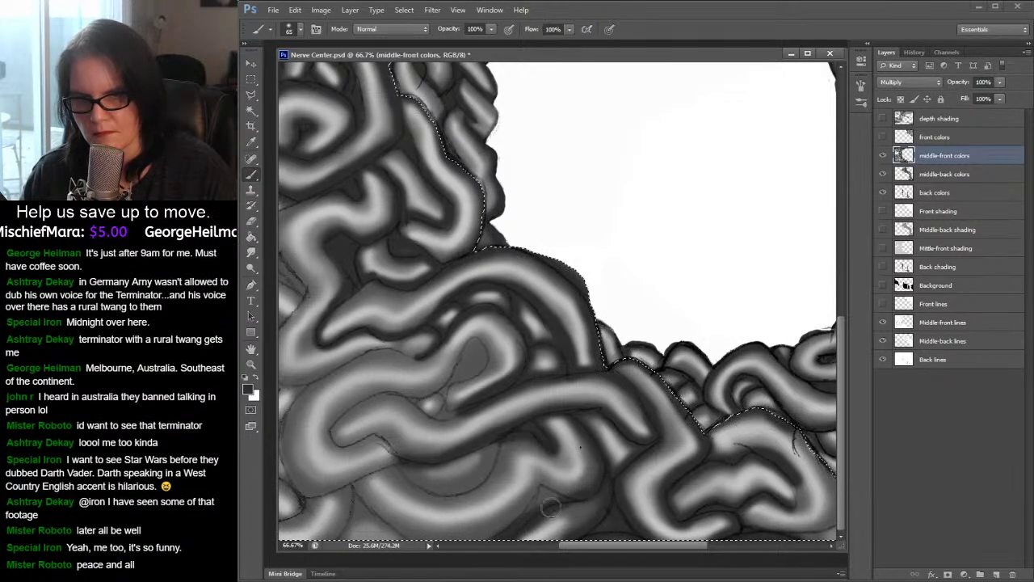
pyautogui.moveTo(585, 491)
pyautogui.mouseDown()
pyautogui.moveTo(543, 485)
pyautogui.moveTo(530, 501)
pyautogui.mouseUp()
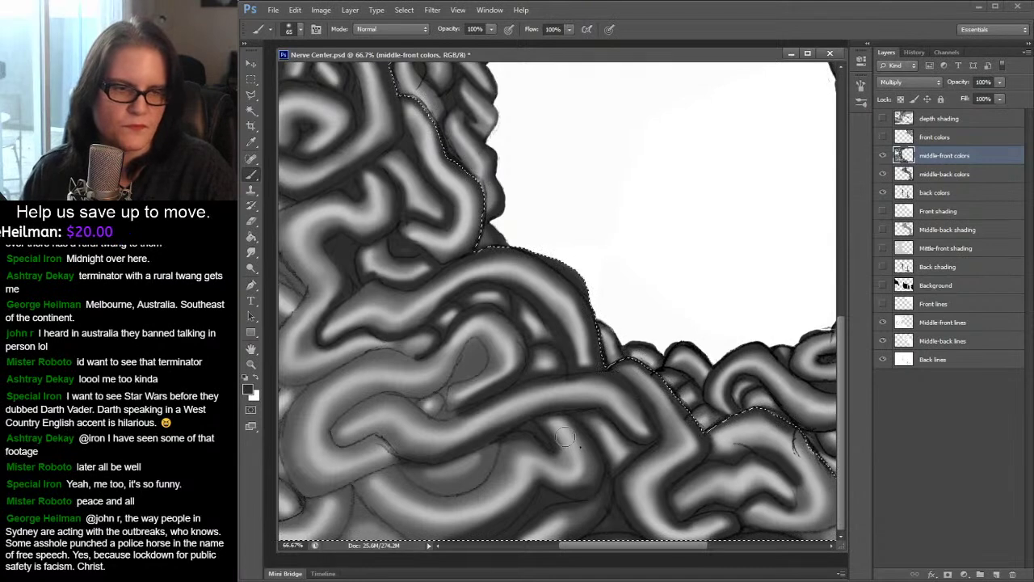
pyautogui.hotkey('ctrl', 'd')
pyautogui.moveTo(578, 317); pyautogui.dragTo(708, 319)
pyautogui.hotkey('ctrl', 'z')
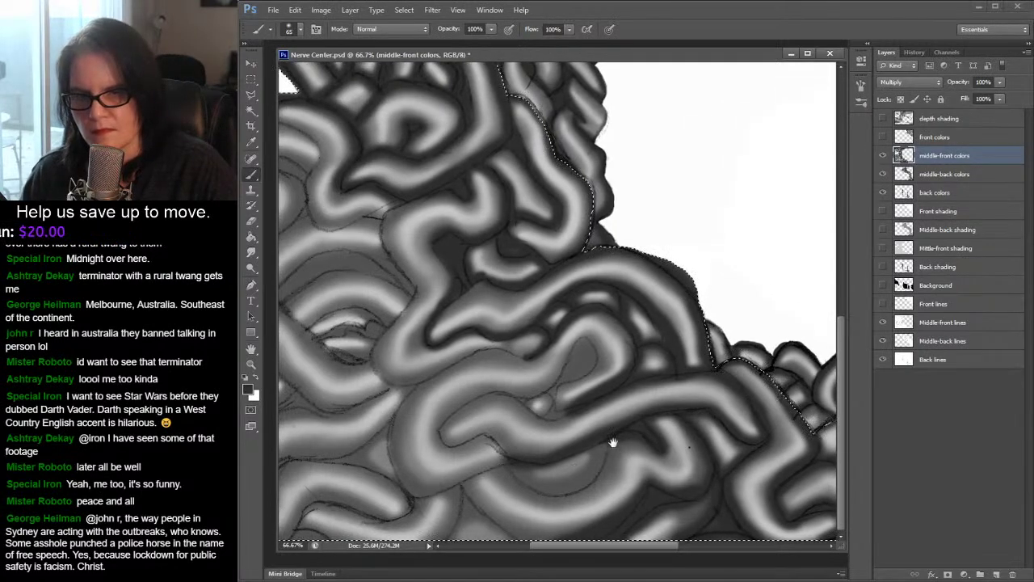
# - Darken the curved hollow below the long wavy strand, the inside of its left bend, and the teardrop pocket above it
pyautogui.moveTo(614, 443)
pyautogui.mouseDown()
pyautogui.moveTo(633, 442)
pyautogui.moveTo(602, 485)
pyautogui.mouseUp()
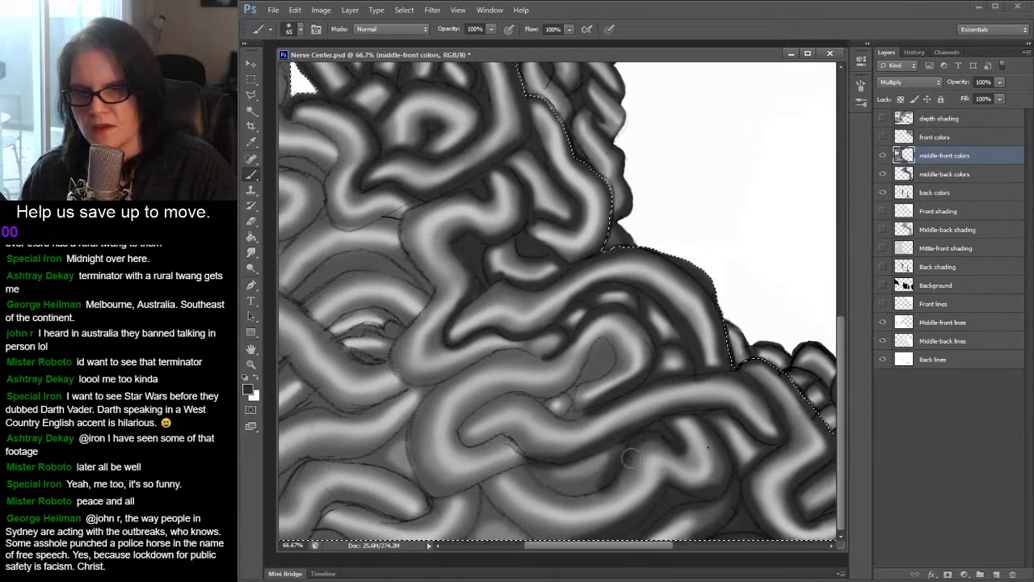
pyautogui.moveTo(633, 449)
pyautogui.mouseDown()
pyautogui.moveTo(606, 481)
pyautogui.moveTo(570, 487)
pyautogui.moveTo(528, 470)
pyautogui.mouseUp()
pyautogui.moveTo(619, 442)
pyautogui.mouseDown()
pyautogui.moveTo(553, 465)
pyautogui.moveTo(500, 437)
pyautogui.moveTo(467, 443)
pyautogui.moveTo(458, 427)
pyautogui.moveTo(503, 398)
pyautogui.moveTo(538, 401)
pyautogui.mouseUp()
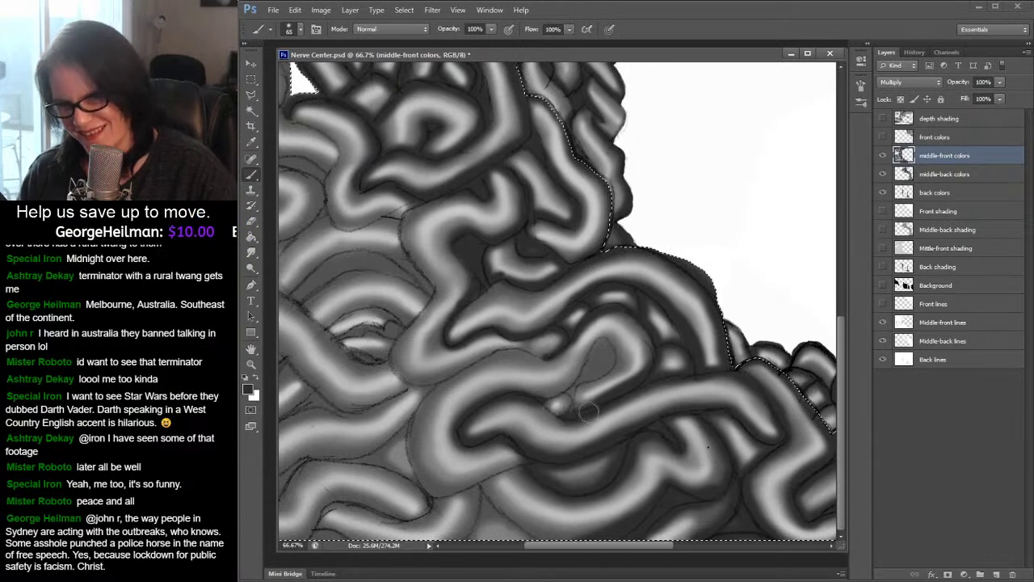
pyautogui.moveTo(575, 413)
pyautogui.mouseDown()
pyautogui.moveTo(614, 361)
pyautogui.moveTo(605, 342)
pyautogui.moveTo(568, 400)
pyautogui.moveTo(574, 386)
pyautogui.moveTo(516, 402)
pyautogui.moveTo(561, 407)
pyautogui.moveTo(562, 420)
pyautogui.moveTo(539, 399)
pyautogui.moveTo(570, 418)
pyautogui.mouseUp()
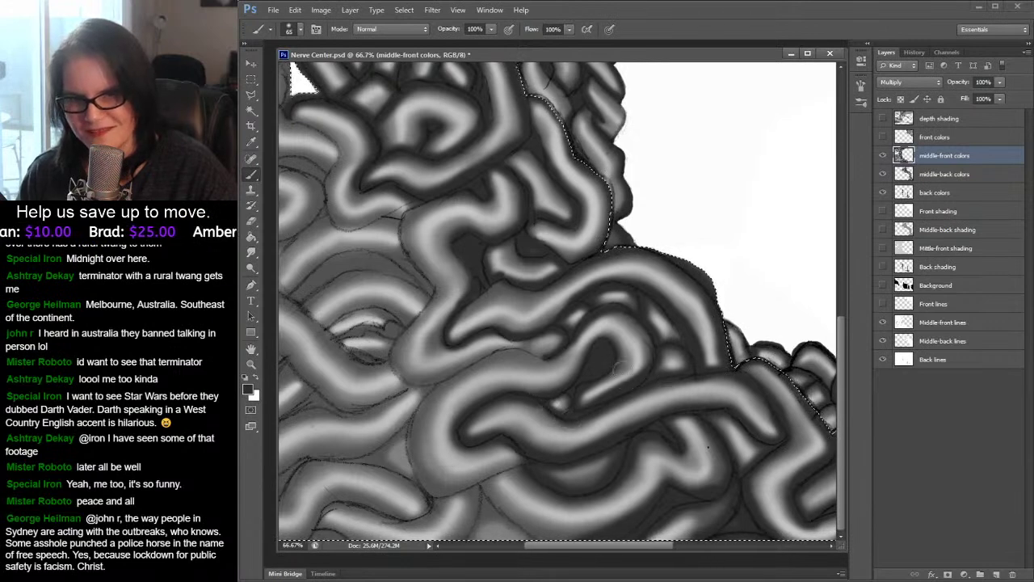
# - Darken the outer left bend of the large looped strand and the edges of the strand rising toward the column, and save the file
pyautogui.moveTo(600, 361); pyautogui.dragTo(659, 360)
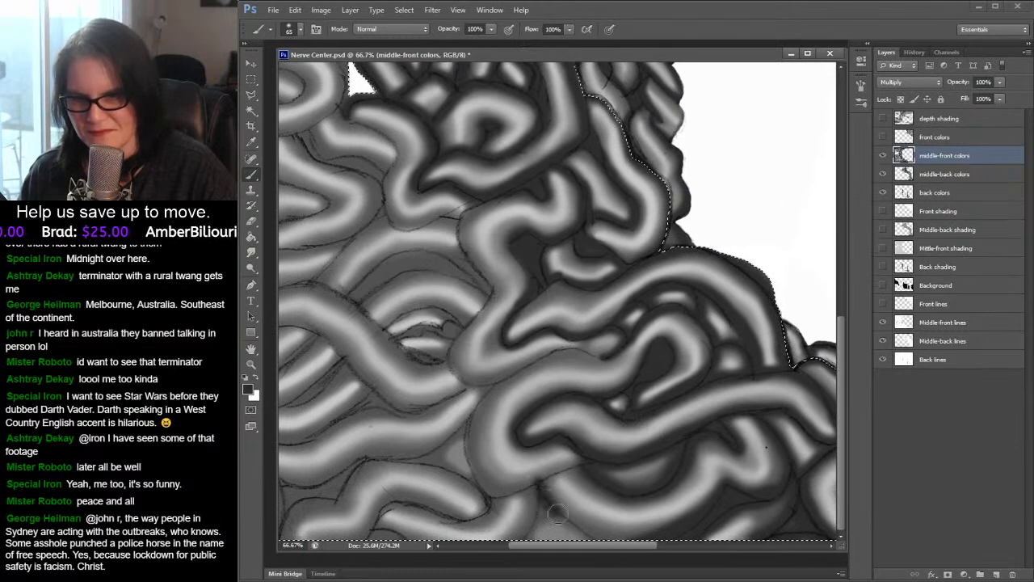
pyautogui.moveTo(628, 551); pyautogui.dragTo(632, 551)
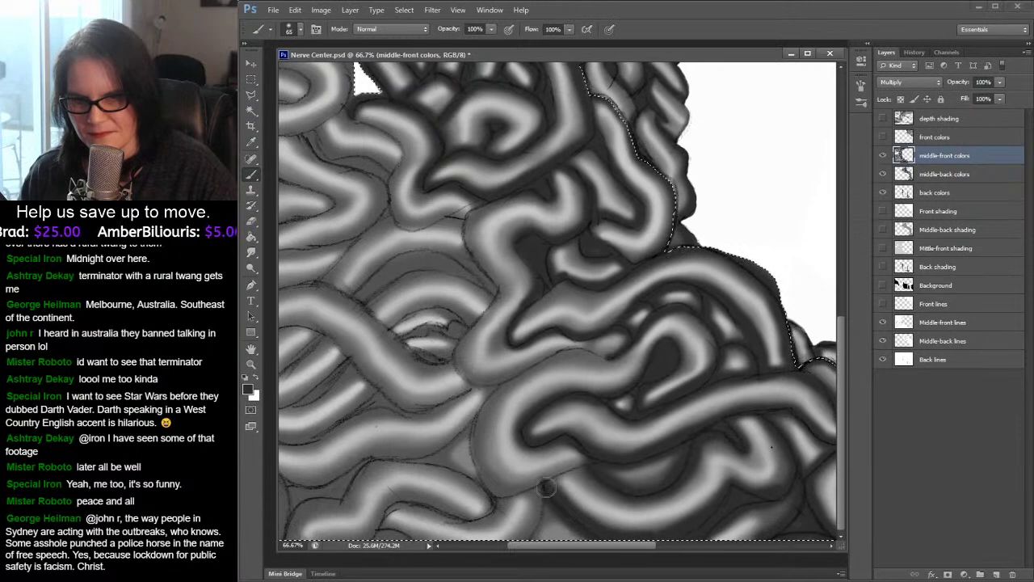
pyautogui.moveTo(603, 465)
pyautogui.mouseDown()
pyautogui.moveTo(495, 496)
pyautogui.moveTo(479, 478)
pyautogui.moveTo(474, 406)
pyautogui.moveTo(581, 371)
pyautogui.moveTo(571, 366)
pyautogui.moveTo(477, 425)
pyautogui.moveTo(491, 392)
pyautogui.moveTo(556, 357)
pyautogui.moveTo(615, 358)
pyautogui.moveTo(713, 327)
pyautogui.mouseUp()
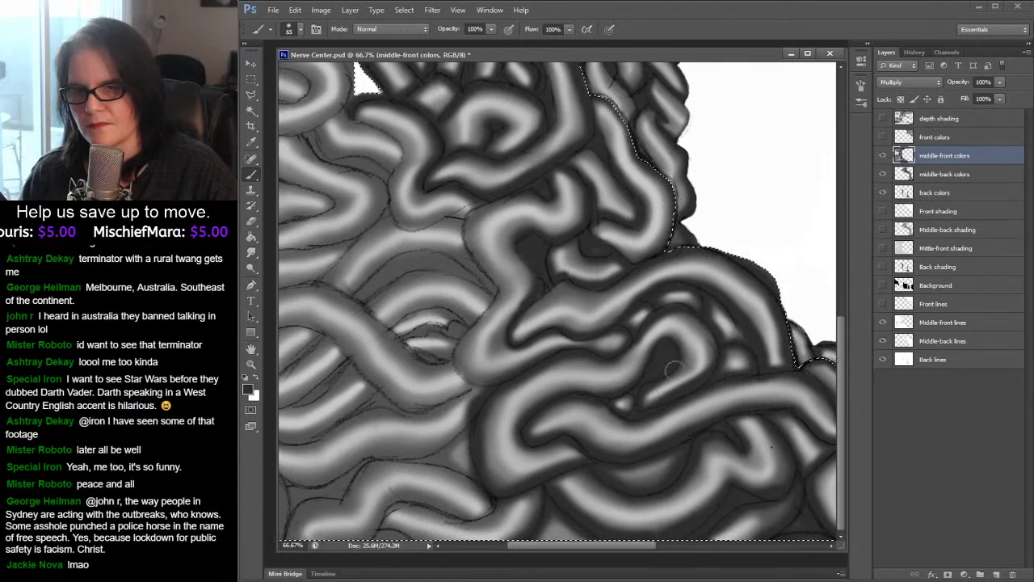
pyautogui.moveTo(536, 293); pyautogui.dragTo(606, 291)
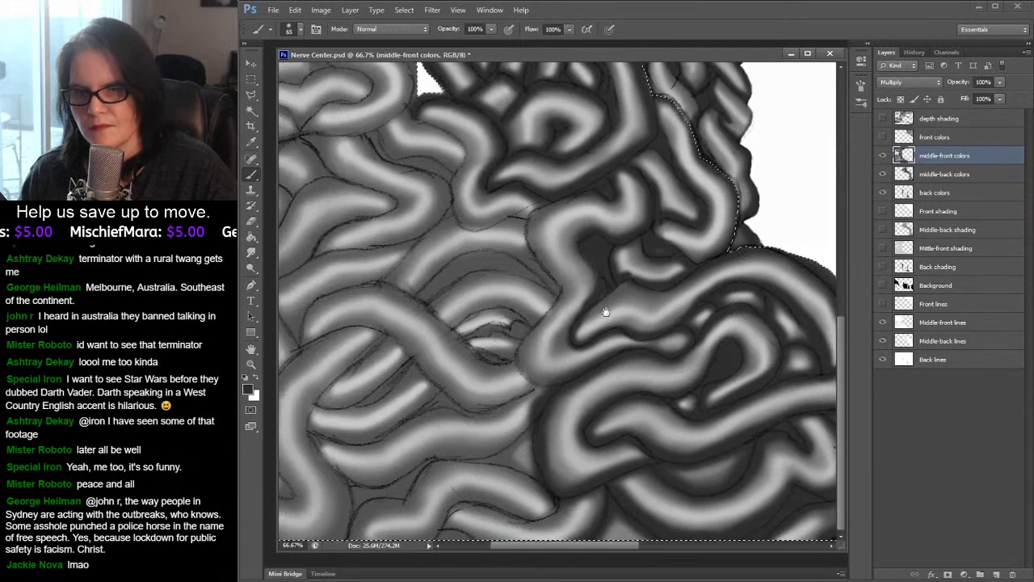
pyautogui.moveTo(534, 386)
pyautogui.mouseDown()
pyautogui.moveTo(519, 354)
pyautogui.moveTo(558, 290)
pyautogui.moveTo(528, 247)
pyautogui.moveTo(530, 225)
pyautogui.moveTo(544, 207)
pyautogui.moveTo(605, 192)
pyautogui.mouseUp()
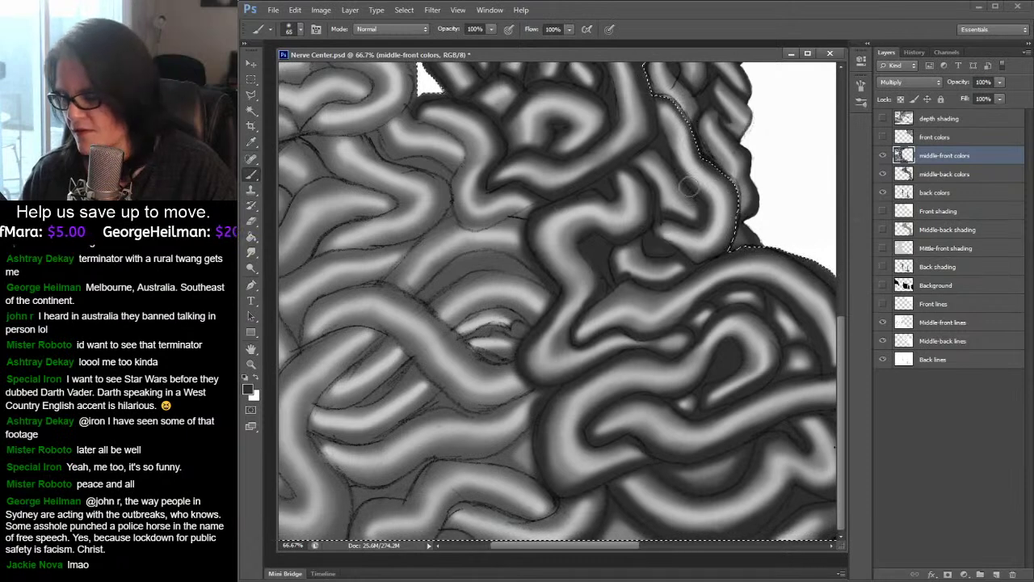
pyautogui.hotkey('ctrl', 's')
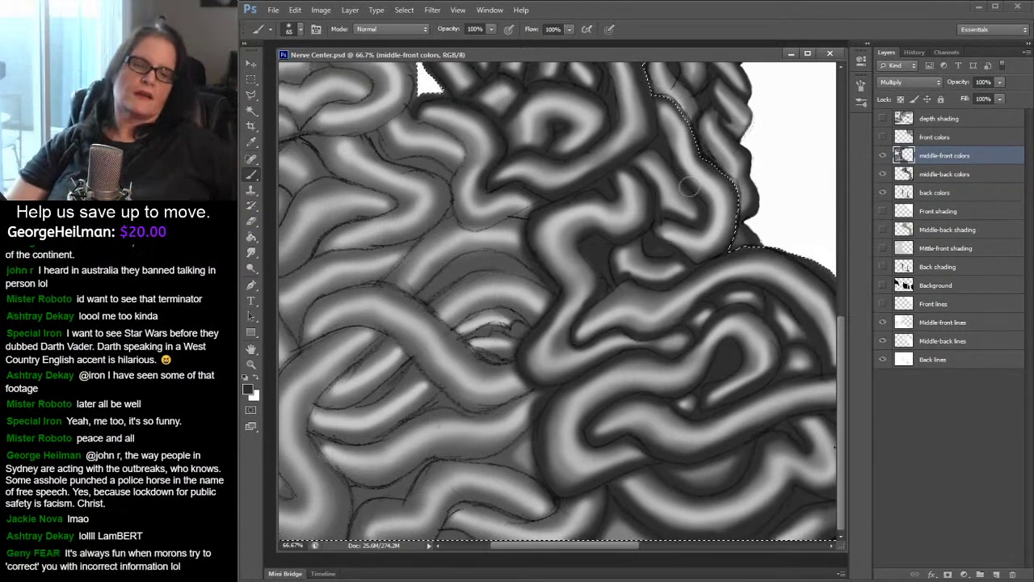
# - Zoom out to 25% to examine the shading across the whole artwork
pyautogui.click(252, 365)
pyautogui.scroll(1, 733, 186)
pyautogui.keyDown('alt'); pyautogui.click(733, 186); pyautogui.keyUp('alt')
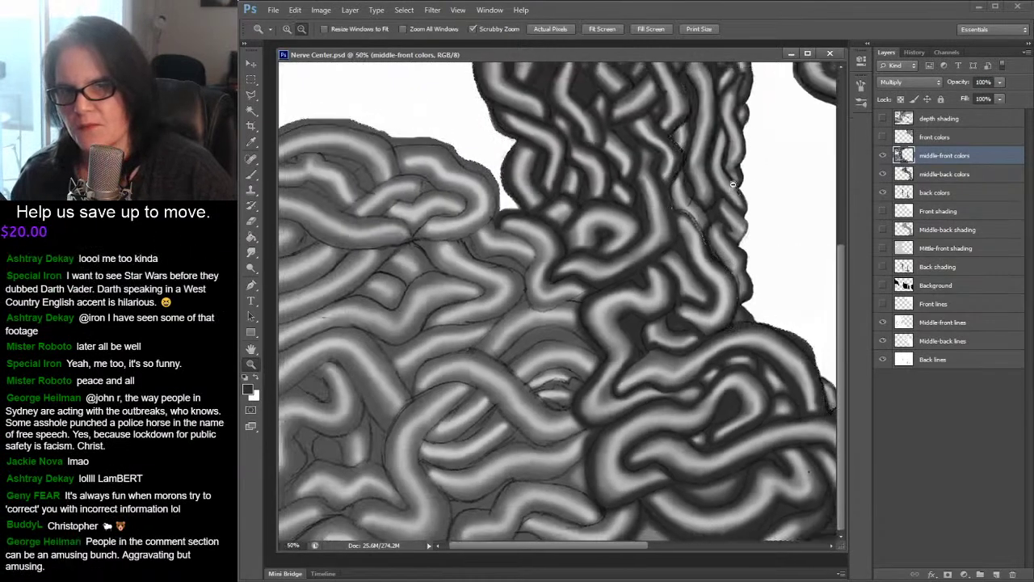
pyautogui.keyDown('alt'); pyautogui.click(733, 186); pyautogui.keyUp('alt')
pyautogui.keyDown('alt'); pyautogui.click(733, 186); pyautogui.keyUp('alt')
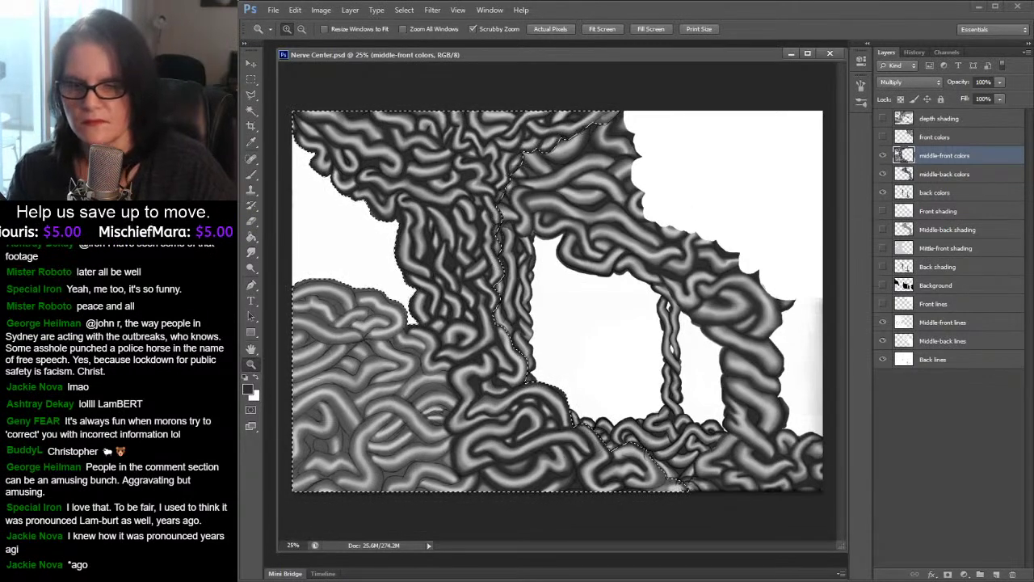
# - Switch to the File Explorer window showing the caves folder and open the shark folder inside the reference folder
pyautogui.moveTo(547, 580)
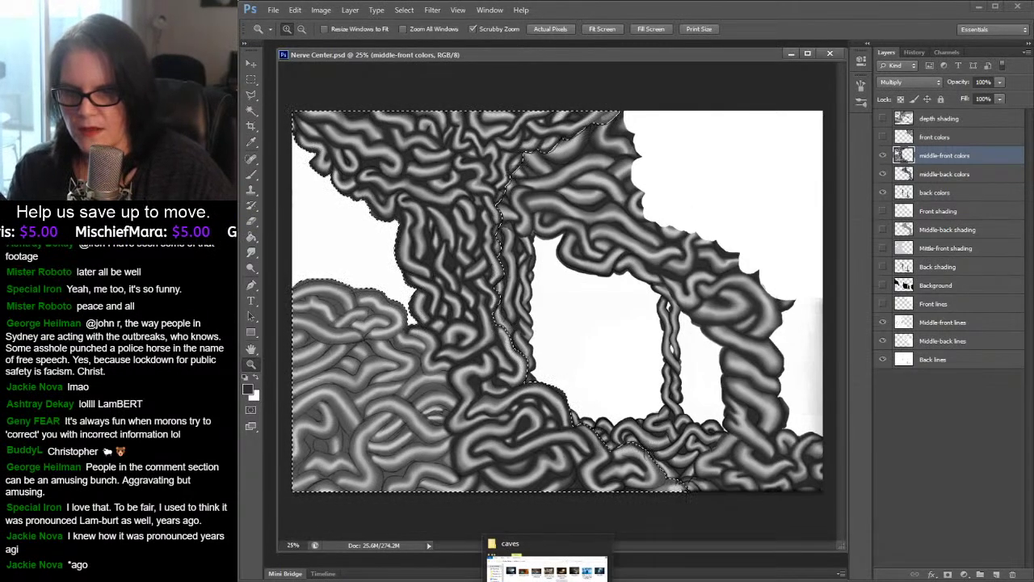
pyautogui.click(546, 571)
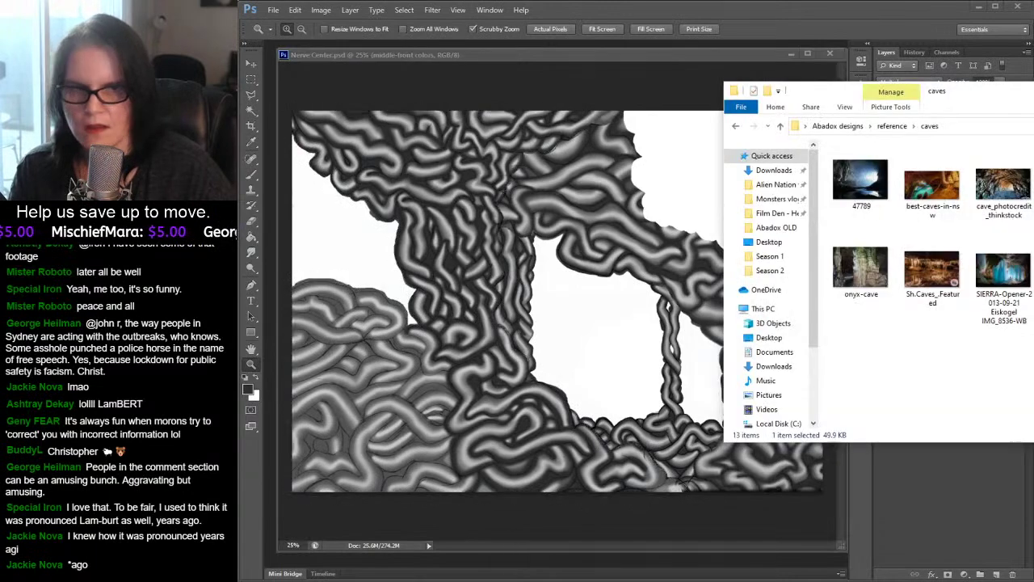
pyautogui.click(893, 127)
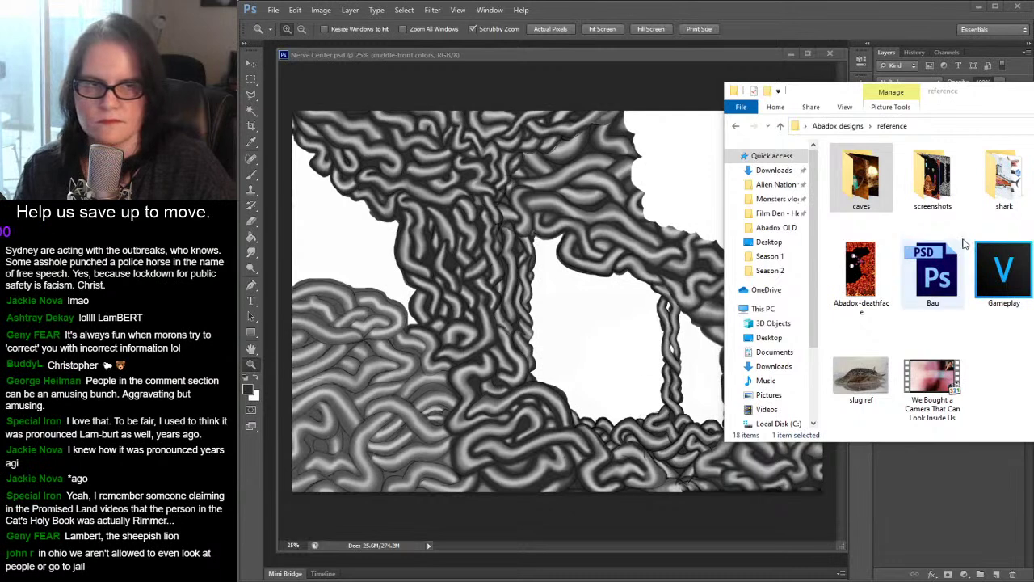
pyautogui.doubleClick(1005, 180)
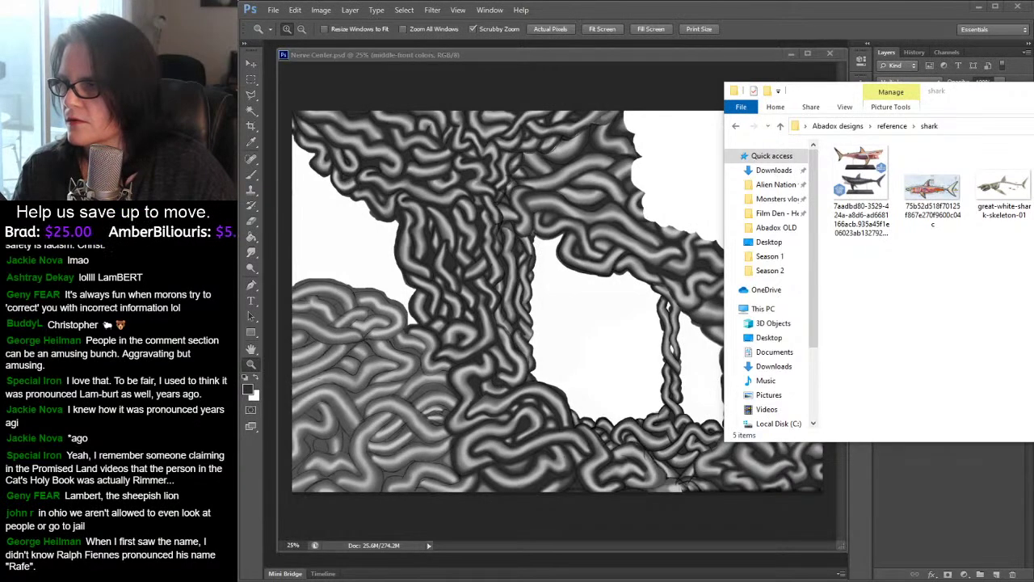
# - Bring up the fish sprite in the browser and open the great-white-shark-skeleton-01 image beside it to compare the two
pyautogui.moveTo(648, 579); pyautogui.dragTo(603, 54)
pyautogui.moveTo(614, 10); pyautogui.dragTo(629, 45)
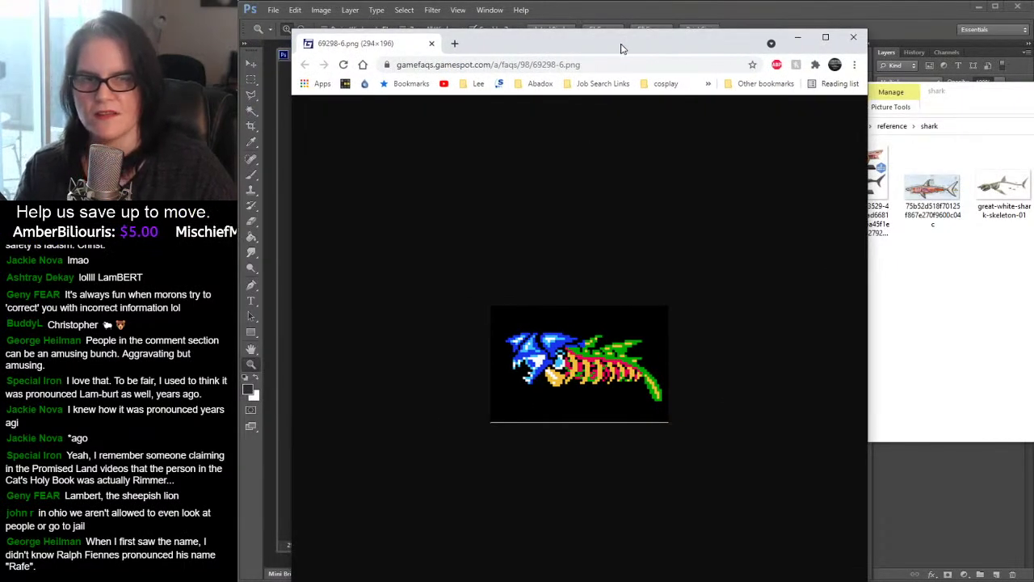
pyautogui.click(970, 258)
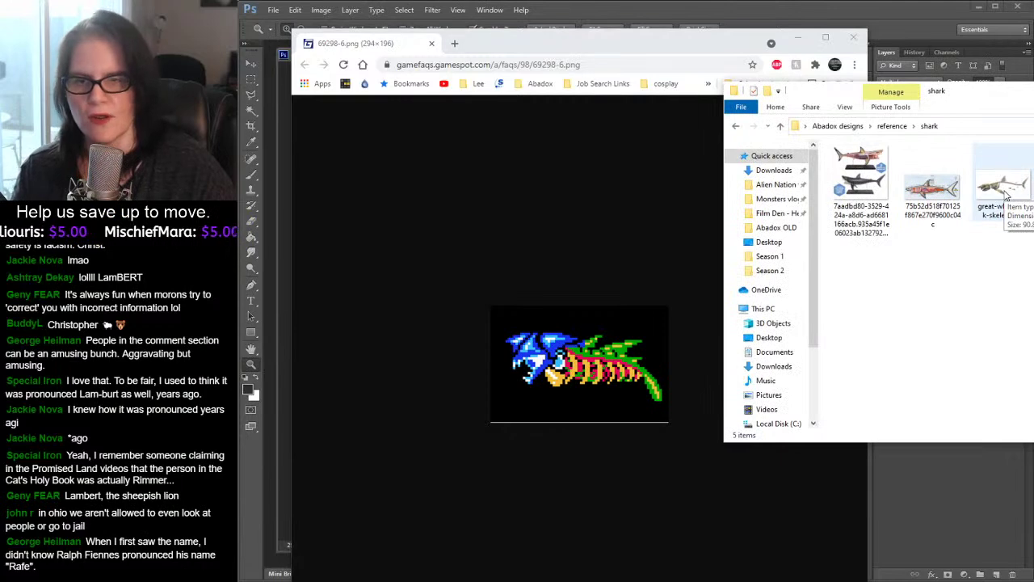
pyautogui.doubleClick(1004, 187)
pyautogui.moveTo(677, 137); pyautogui.dragTo(1033, 187)
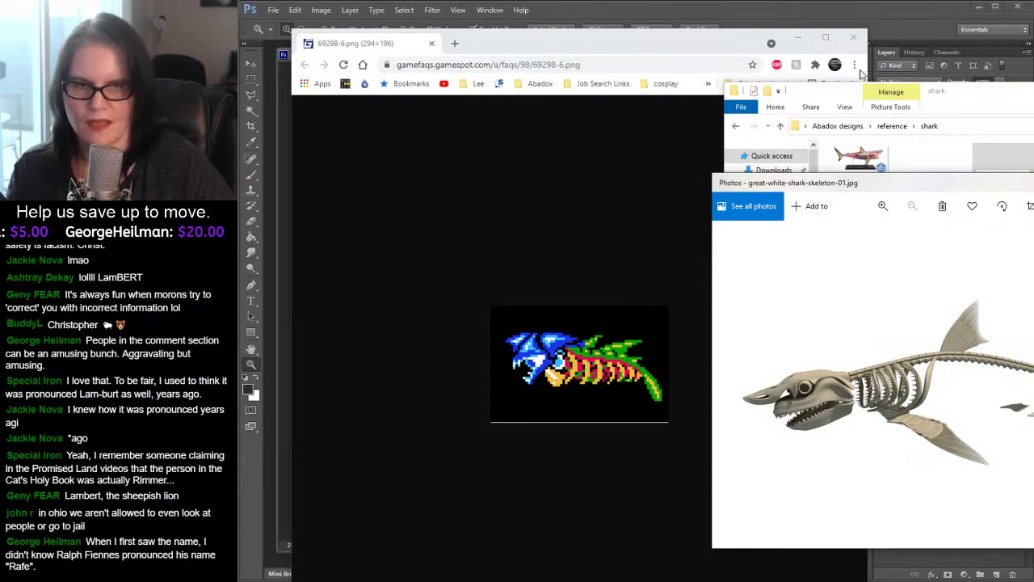
pyautogui.moveTo(949, 185); pyautogui.dragTo(868, 87)
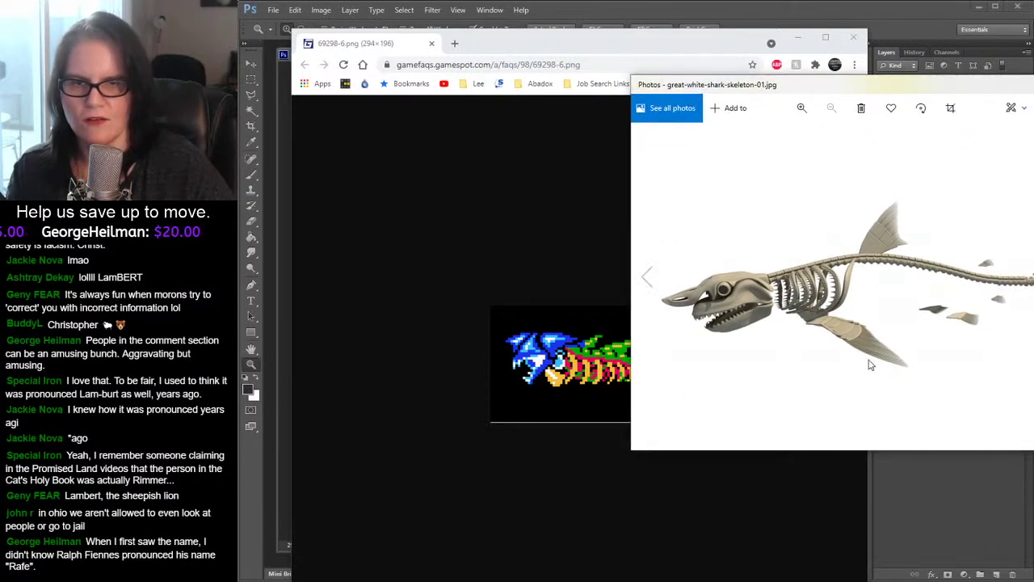
pyautogui.moveTo(784, 89); pyautogui.dragTo(833, 101)
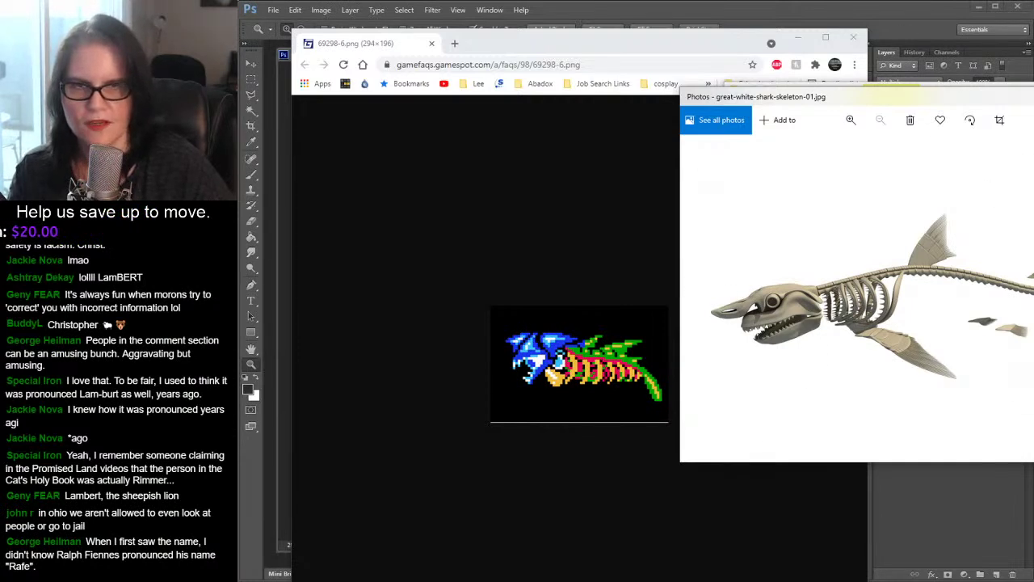
# - Close the skeleton image, the shark folder and the browser window to return to the Nerve Center artwork
pyautogui.hotkey('alt', 'F4')
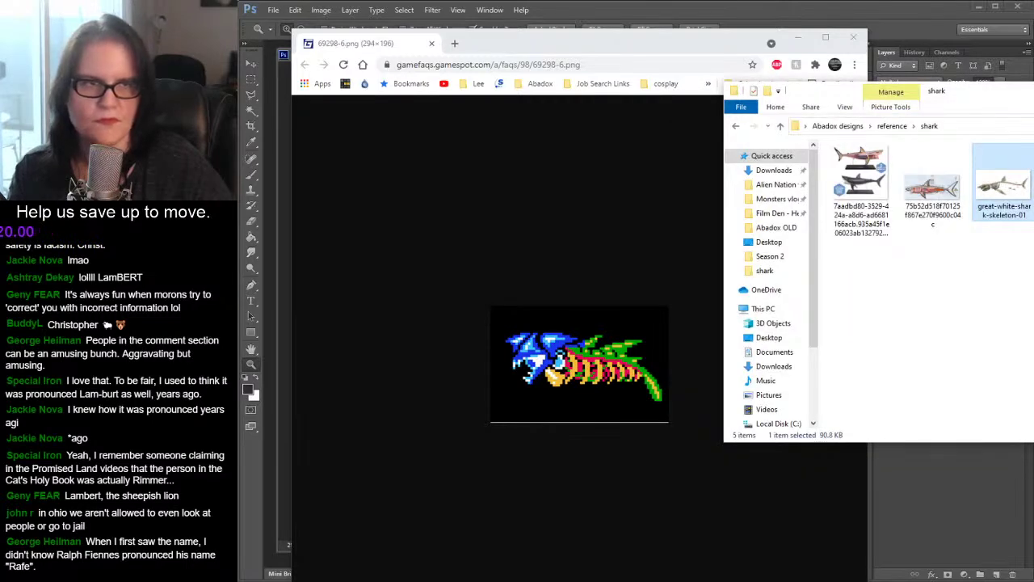
pyautogui.hotkey('alt', 'F4')
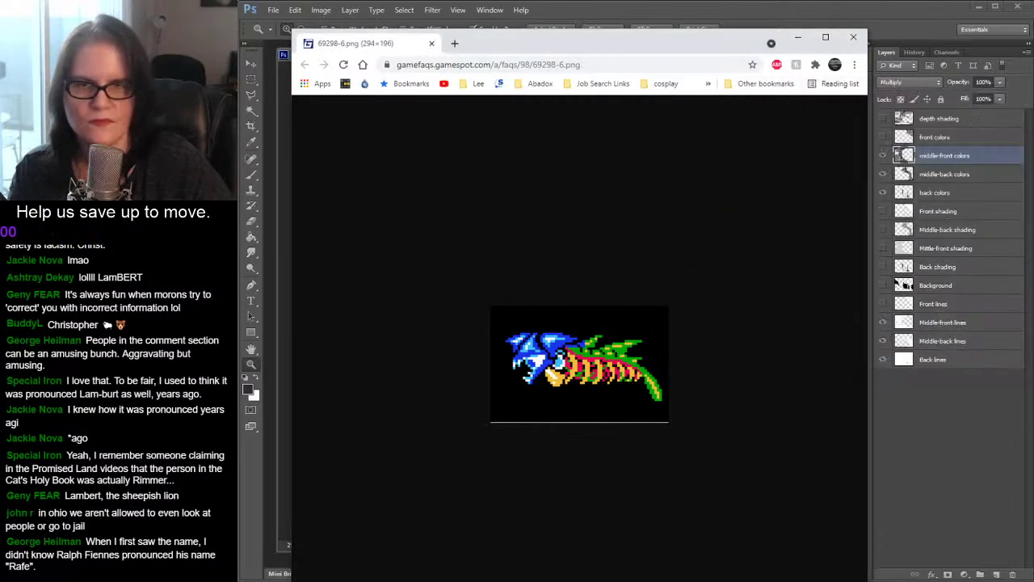
pyautogui.click(855, 38)
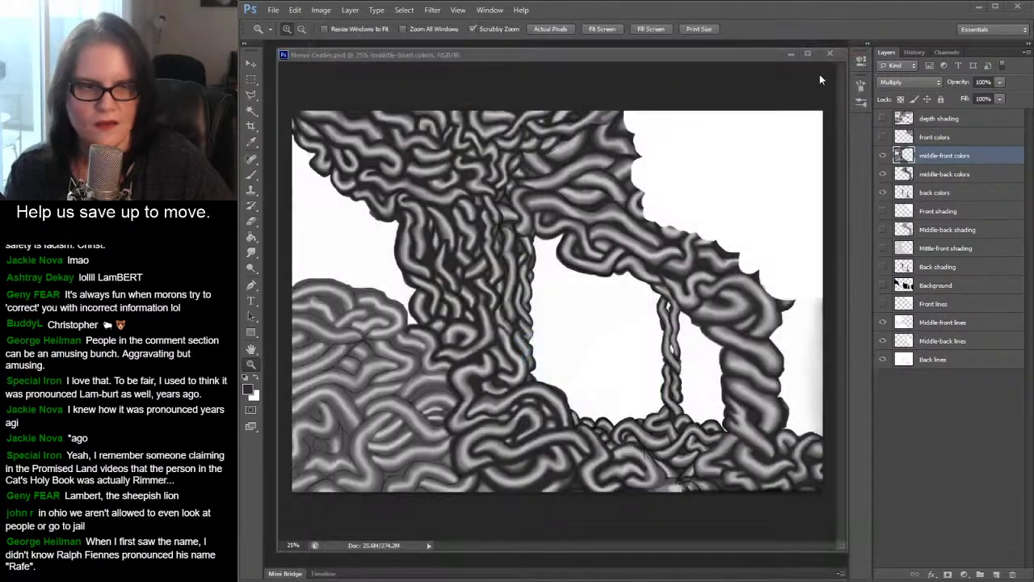
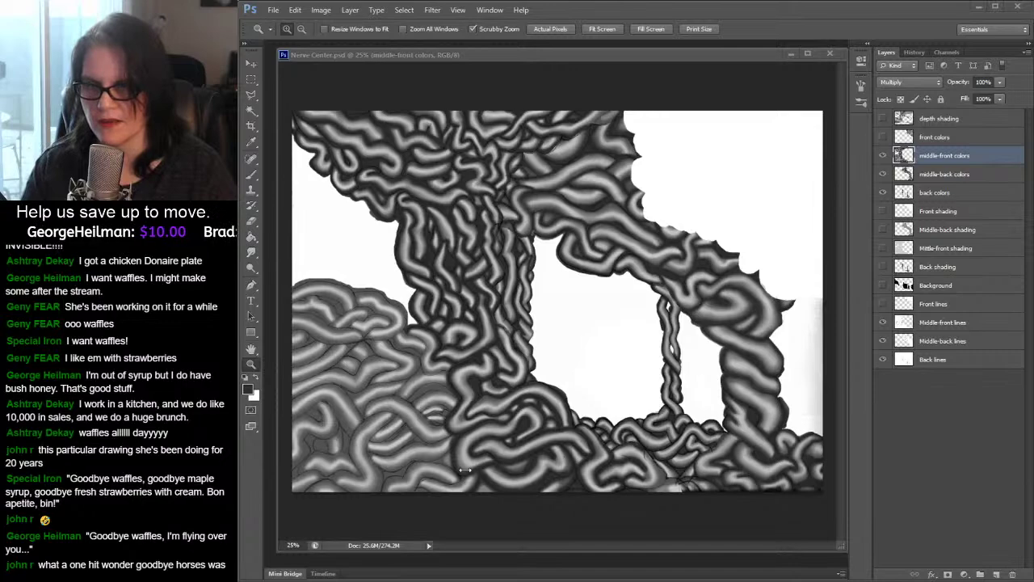
# - Brush dark shading along the outer edge of the rounded strand at the foreground mound's lower right end
pyautogui.click(427, 473)
pyautogui.click(427, 473)
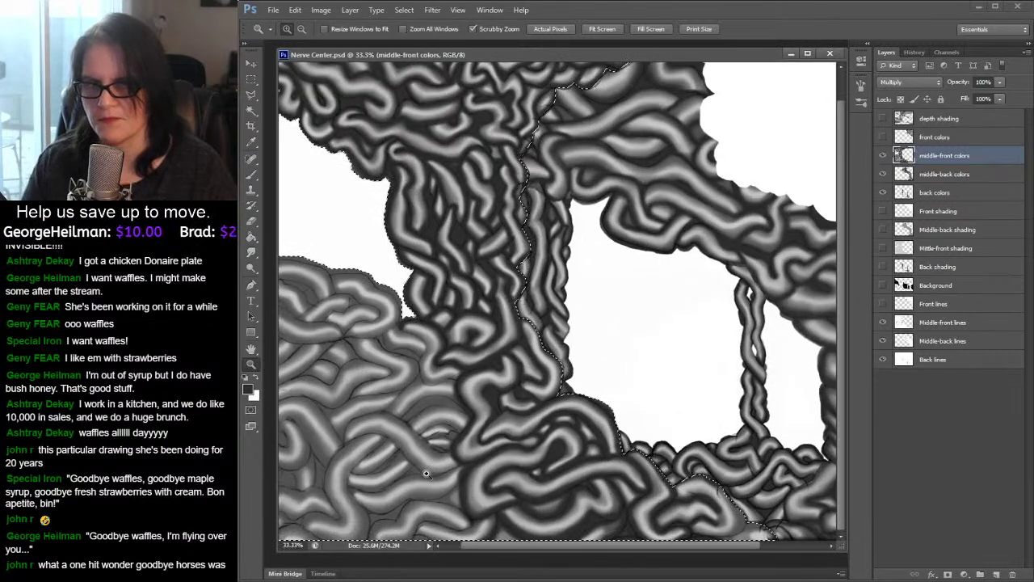
pyautogui.click(485, 473)
pyautogui.moveTo(446, 264); pyautogui.dragTo(769, 183)
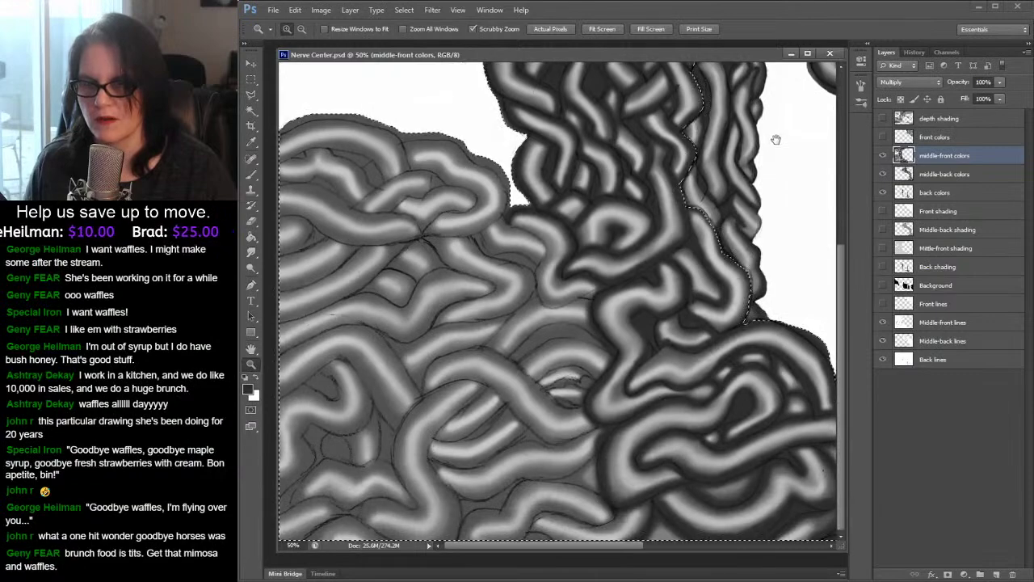
pyautogui.keyDown('alt'); pyautogui.click(633, 327); pyautogui.keyUp('alt')
pyautogui.keyDown('alt'); pyautogui.click(635, 327); pyautogui.keyUp('alt')
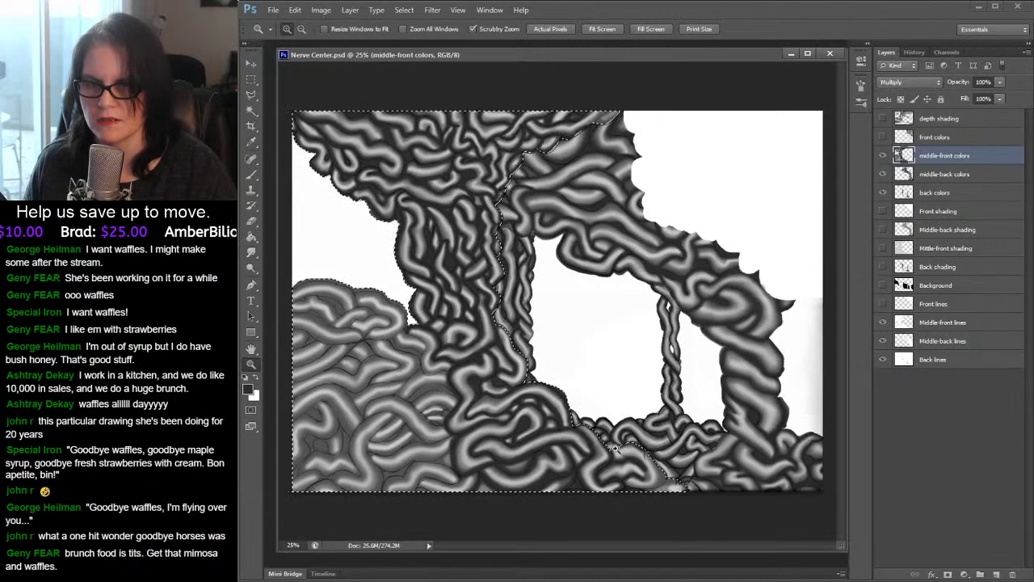
pyautogui.click(646, 465)
pyautogui.click(665, 452)
pyautogui.moveTo(664, 452); pyautogui.dragTo(642, 233)
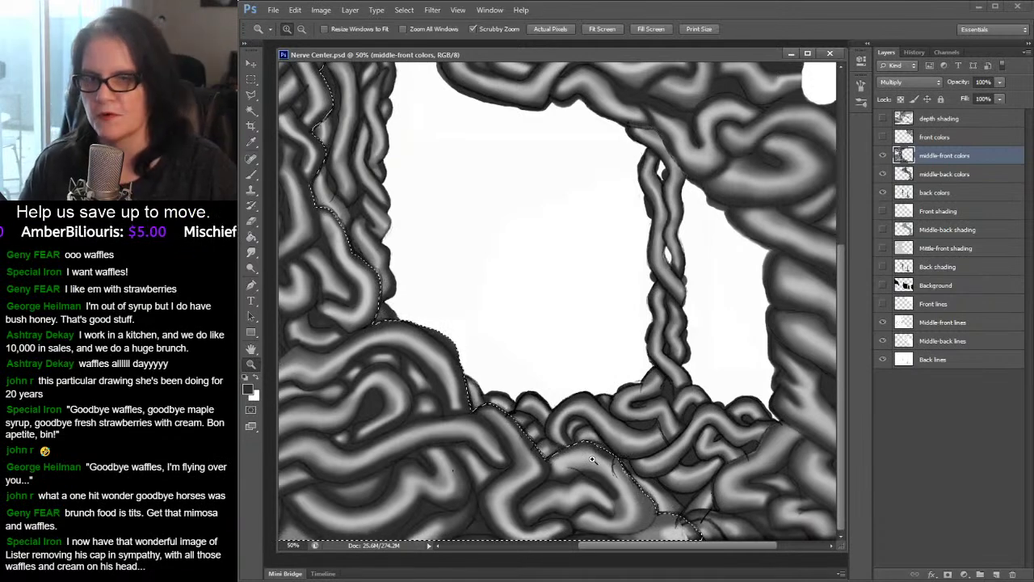
pyautogui.click(251, 175)
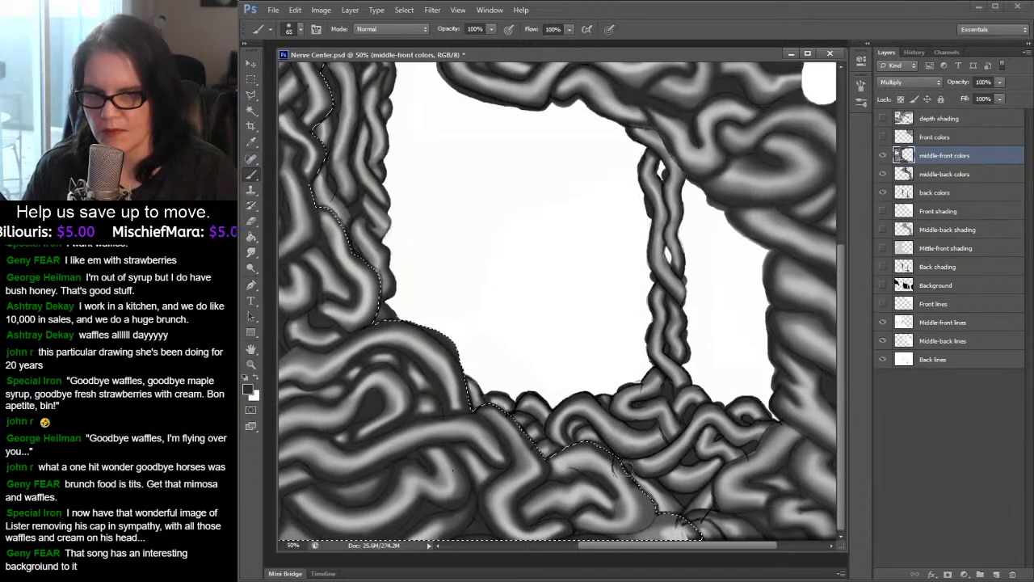
pyautogui.moveTo(656, 488)
pyautogui.mouseDown()
pyautogui.moveTo(638, 526)
pyautogui.moveTo(598, 535)
pyautogui.moveTo(622, 504)
pyautogui.moveTo(607, 495)
pyautogui.moveTo(616, 515)
pyautogui.moveTo(658, 478)
pyautogui.moveTo(683, 516)
pyautogui.moveTo(657, 514)
pyautogui.moveTo(692, 526)
pyautogui.moveTo(703, 546)
pyautogui.moveTo(742, 546)
pyautogui.moveTo(610, 547)
pyautogui.mouseUp()
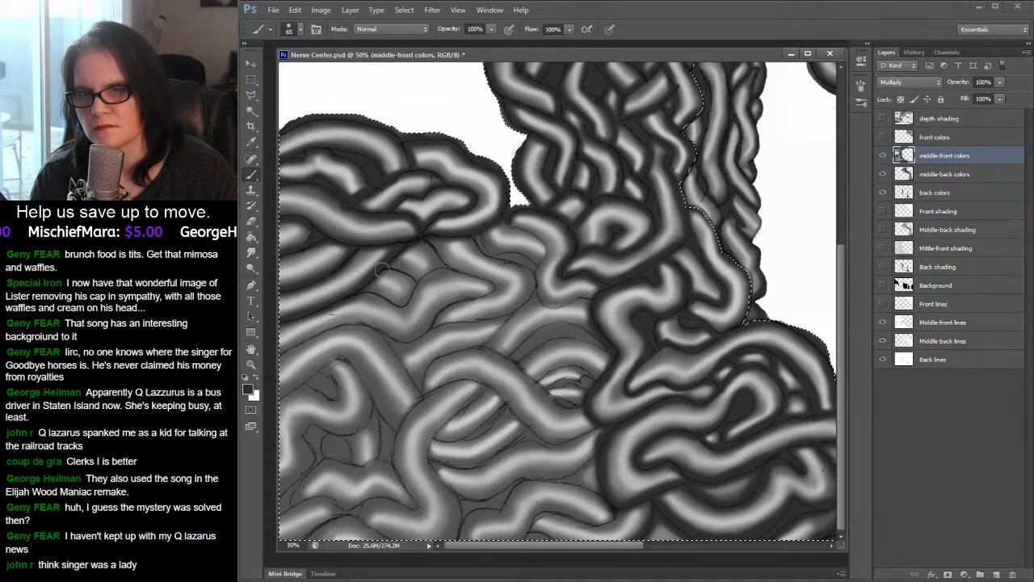
# - Darken the gaps between the left mound's upper and middle strands, including the arched pocket beside the column base
pyautogui.moveTo(415, 238); pyautogui.dragTo(444, 265)
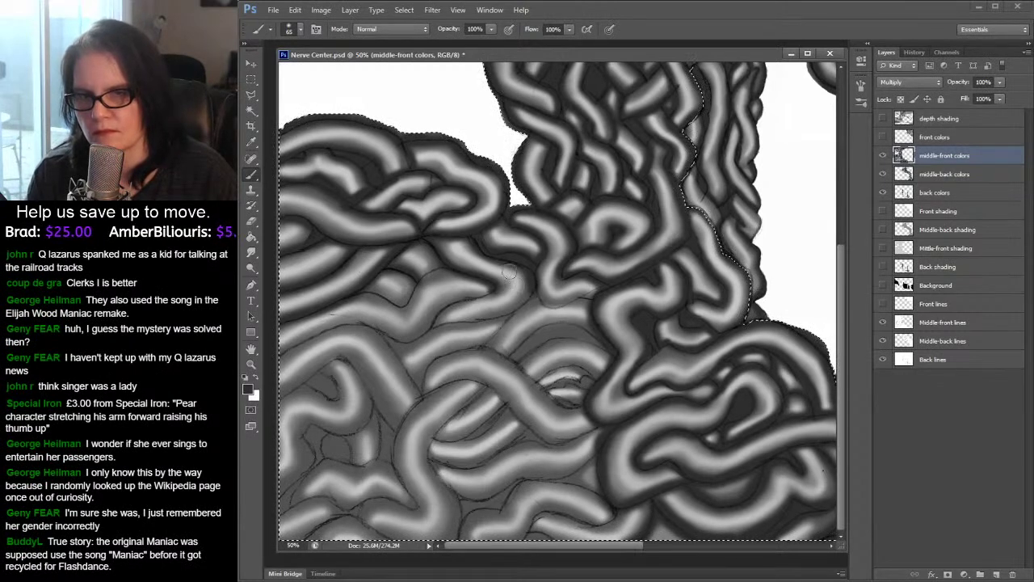
pyautogui.moveTo(537, 295)
pyautogui.mouseDown()
pyautogui.moveTo(548, 307)
pyautogui.moveTo(592, 303)
pyautogui.moveTo(650, 279)
pyautogui.moveTo(630, 276)
pyautogui.mouseUp()
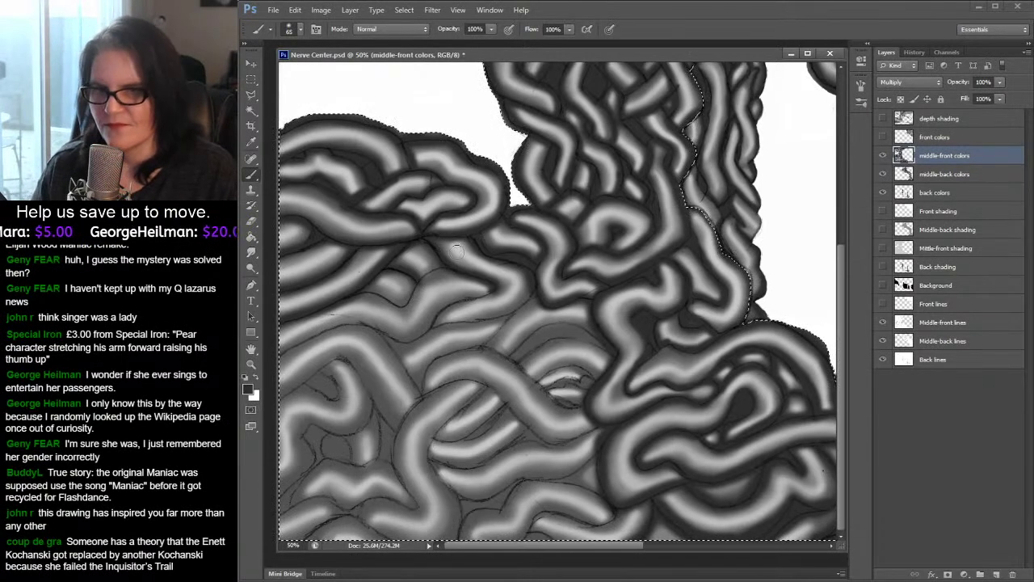
pyautogui.moveTo(449, 268)
pyautogui.mouseDown()
pyautogui.moveTo(427, 274)
pyautogui.moveTo(403, 299)
pyautogui.moveTo(346, 295)
pyautogui.mouseUp()
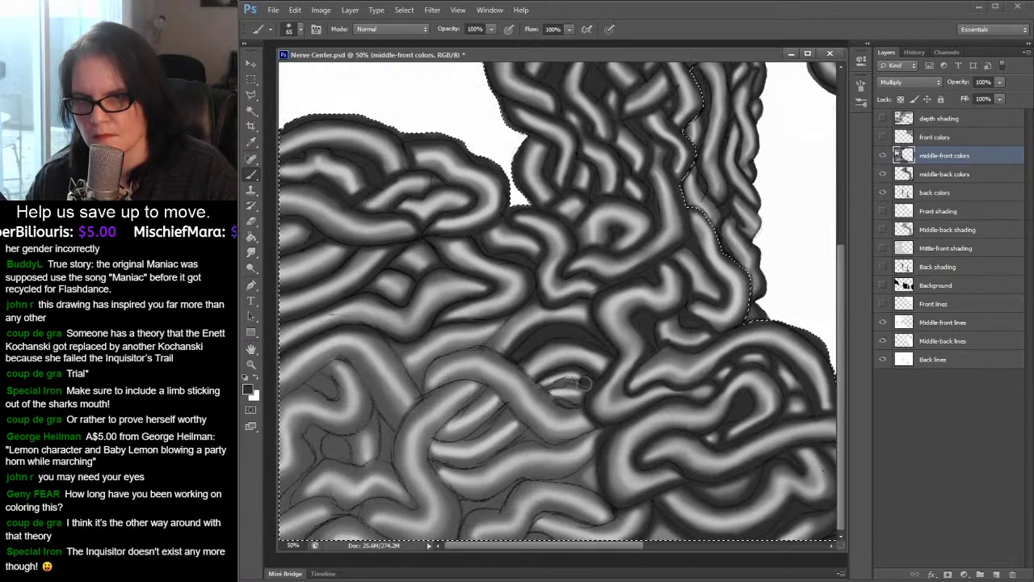
pyautogui.moveTo(592, 383)
pyautogui.mouseDown()
pyautogui.moveTo(549, 387)
pyautogui.moveTo(575, 402)
pyautogui.moveTo(564, 403)
pyautogui.mouseUp()
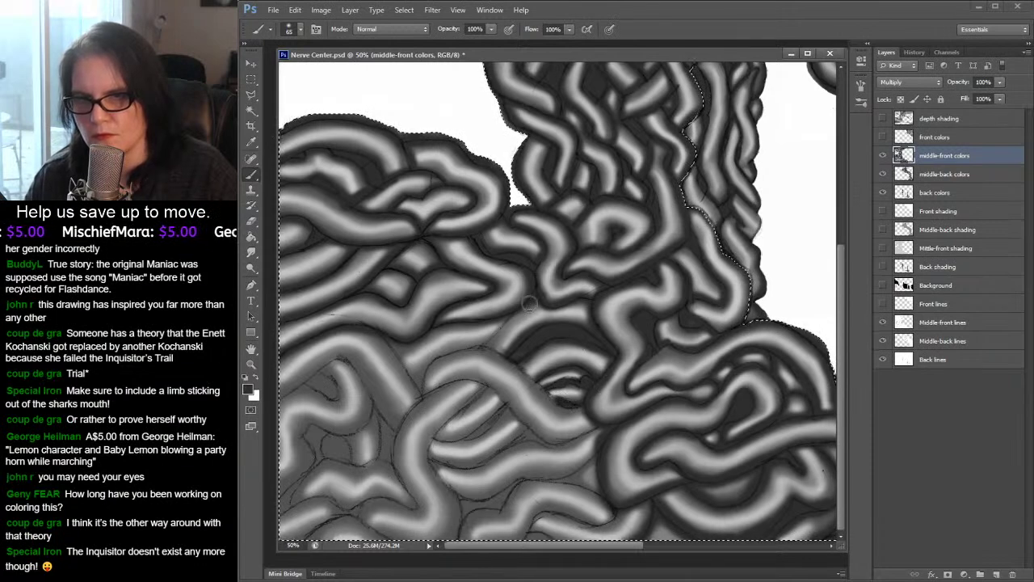
pyautogui.moveTo(509, 317)
pyautogui.mouseDown()
pyautogui.moveTo(477, 346)
pyautogui.moveTo(579, 344)
pyautogui.moveTo(456, 348)
pyautogui.moveTo(513, 355)
pyautogui.moveTo(484, 348)
pyautogui.moveTo(518, 361)
pyautogui.moveTo(562, 408)
pyautogui.mouseUp()
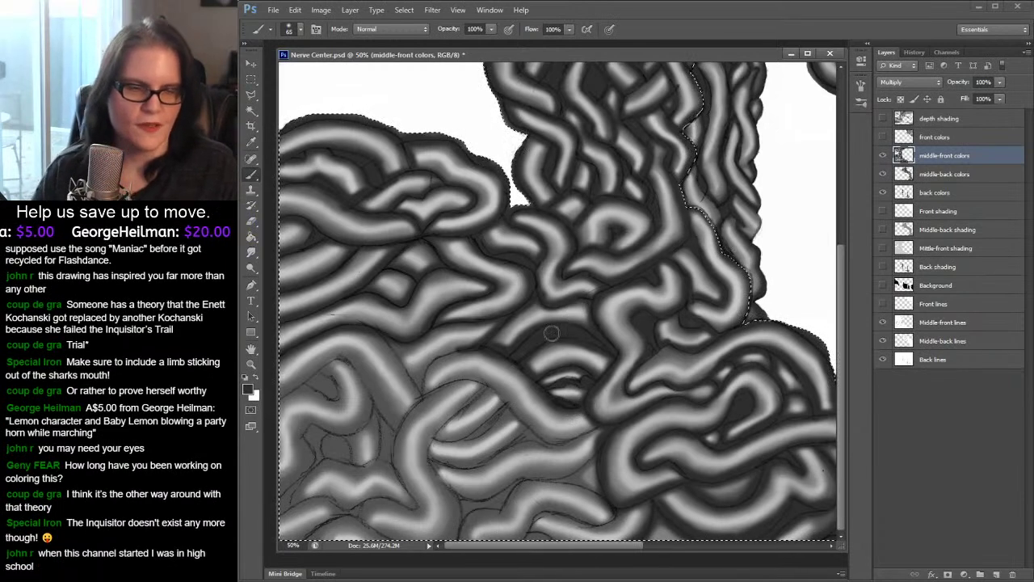
# - Darken the hollows around the crossing strands and the looped strand in the lower left part of the mound
pyautogui.hotkey('ctrl', 'd')
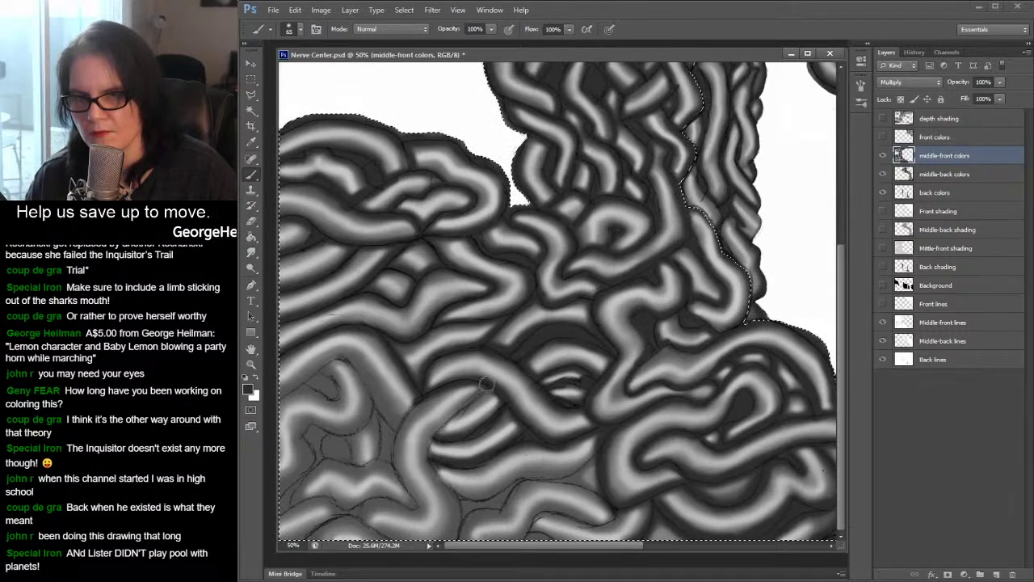
pyautogui.moveTo(486, 387)
pyautogui.mouseDown()
pyautogui.moveTo(436, 436)
pyautogui.moveTo(434, 464)
pyautogui.moveTo(446, 426)
pyautogui.moveTo(428, 454)
pyautogui.moveTo(458, 508)
pyautogui.moveTo(448, 538)
pyautogui.moveTo(494, 498)
pyautogui.moveTo(456, 498)
pyautogui.moveTo(481, 501)
pyautogui.moveTo(605, 453)
pyautogui.mouseUp()
pyautogui.moveTo(547, 479)
pyautogui.mouseDown()
pyautogui.moveTo(609, 503)
pyautogui.moveTo(581, 482)
pyautogui.moveTo(594, 461)
pyautogui.moveTo(526, 479)
pyautogui.mouseUp()
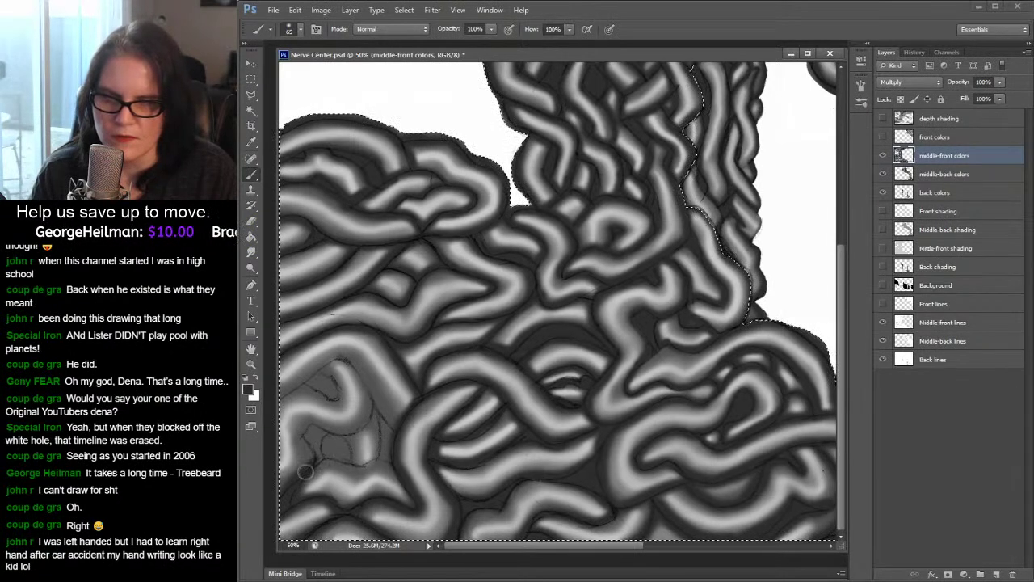
pyautogui.moveTo(314, 469)
pyautogui.mouseDown()
pyautogui.moveTo(396, 469)
pyautogui.moveTo(374, 459)
pyautogui.moveTo(377, 402)
pyautogui.moveTo(397, 432)
pyautogui.moveTo(375, 401)
pyautogui.moveTo(394, 426)
pyautogui.moveTo(378, 411)
pyautogui.moveTo(385, 459)
pyautogui.moveTo(414, 368)
pyautogui.moveTo(371, 376)
pyautogui.moveTo(381, 412)
pyautogui.moveTo(340, 361)
pyautogui.moveTo(294, 389)
pyautogui.mouseUp()
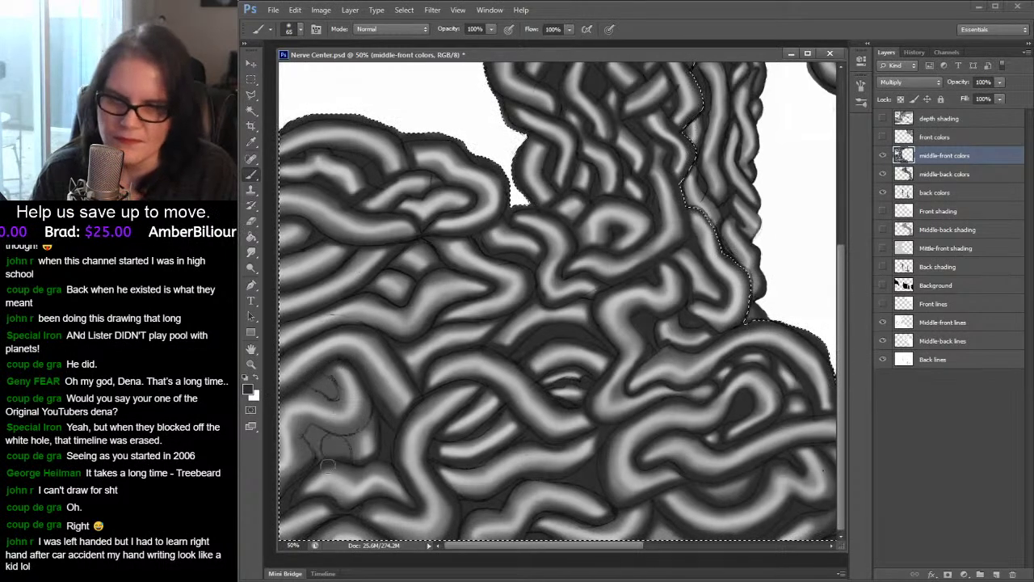
pyautogui.moveTo(310, 460)
pyautogui.mouseDown()
pyautogui.moveTo(310, 429)
pyautogui.moveTo(354, 433)
pyautogui.moveTo(375, 408)
pyautogui.moveTo(354, 437)
pyautogui.moveTo(333, 439)
pyautogui.moveTo(351, 459)
pyautogui.moveTo(333, 439)
pyautogui.moveTo(330, 451)
pyautogui.moveTo(345, 455)
pyautogui.moveTo(326, 444)
pyautogui.moveTo(324, 457)
pyautogui.moveTo(309, 430)
pyautogui.moveTo(321, 387)
pyautogui.mouseUp()
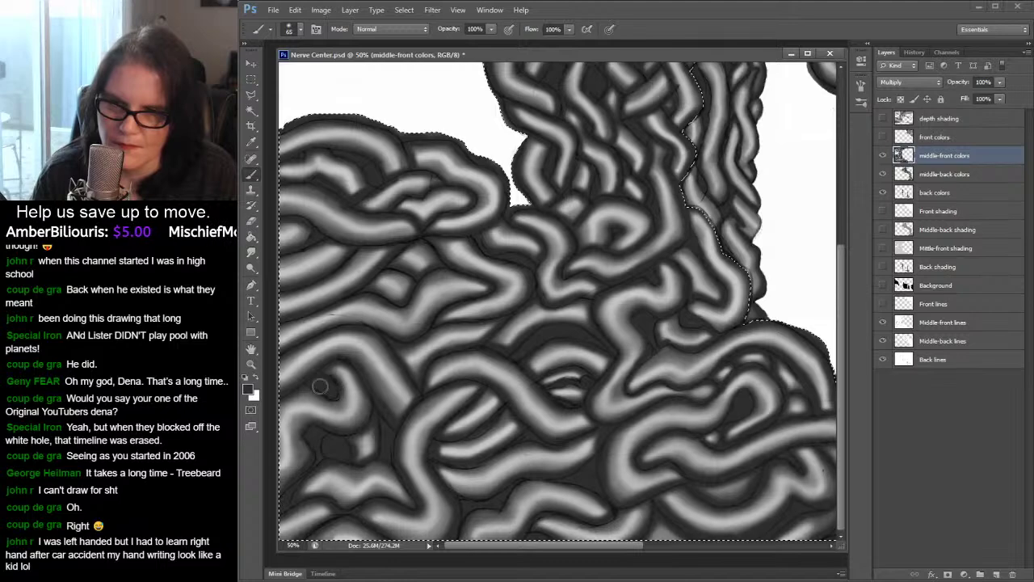
# - Show the front colors and Front lines layers, load the front colors layer's outline as a selection, and save the file
pyautogui.press('z')
pyautogui.hotkey('ctrl', 'd')
pyautogui.keyDown('alt'); pyautogui.click(613, 301); pyautogui.keyUp('alt')
pyautogui.keyDown('alt'); pyautogui.click(615, 302); pyautogui.keyUp('alt')
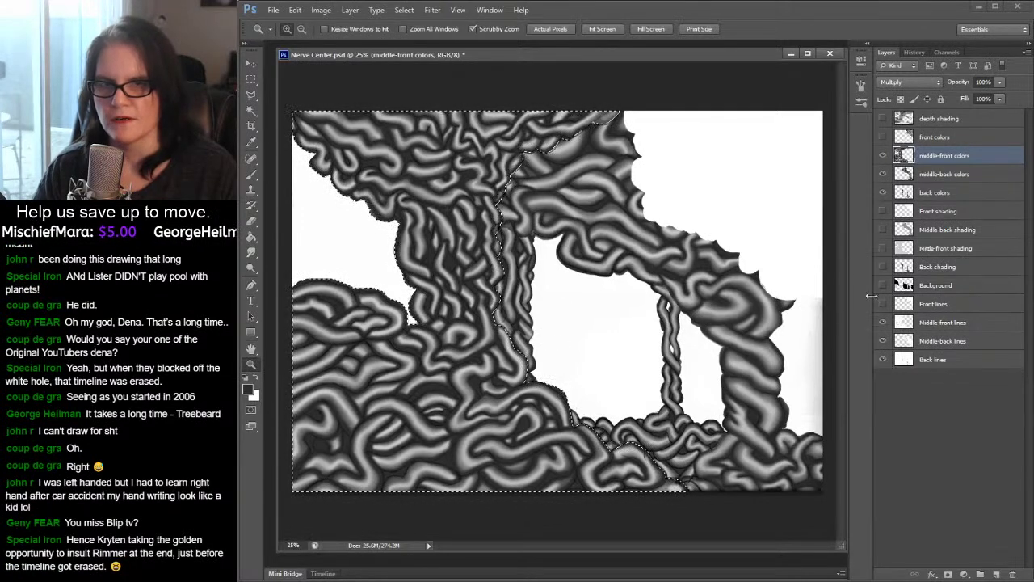
pyautogui.click(884, 138)
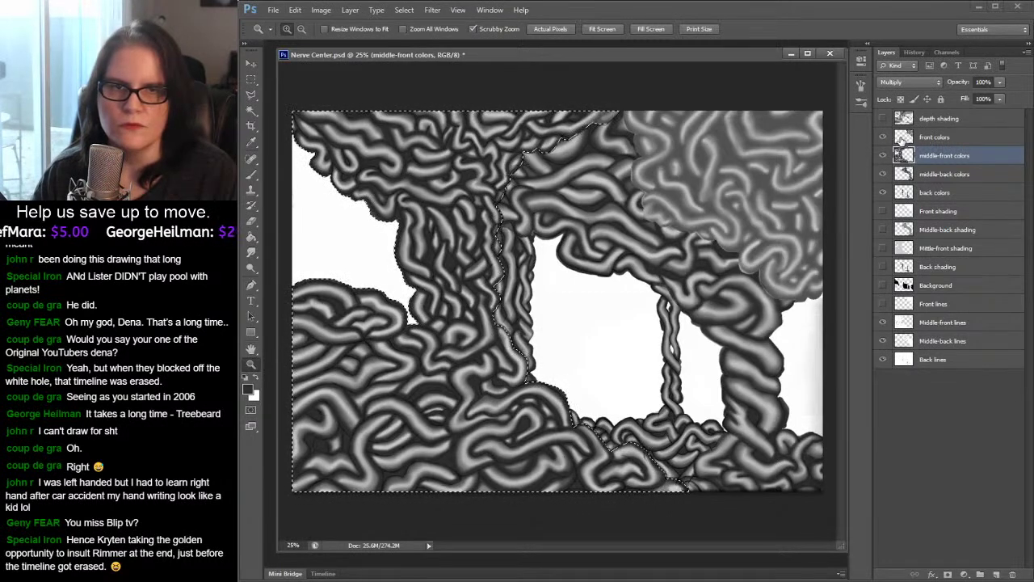
pyautogui.keyDown('ctrl'); pyautogui.click(905, 139); pyautogui.keyUp('ctrl')
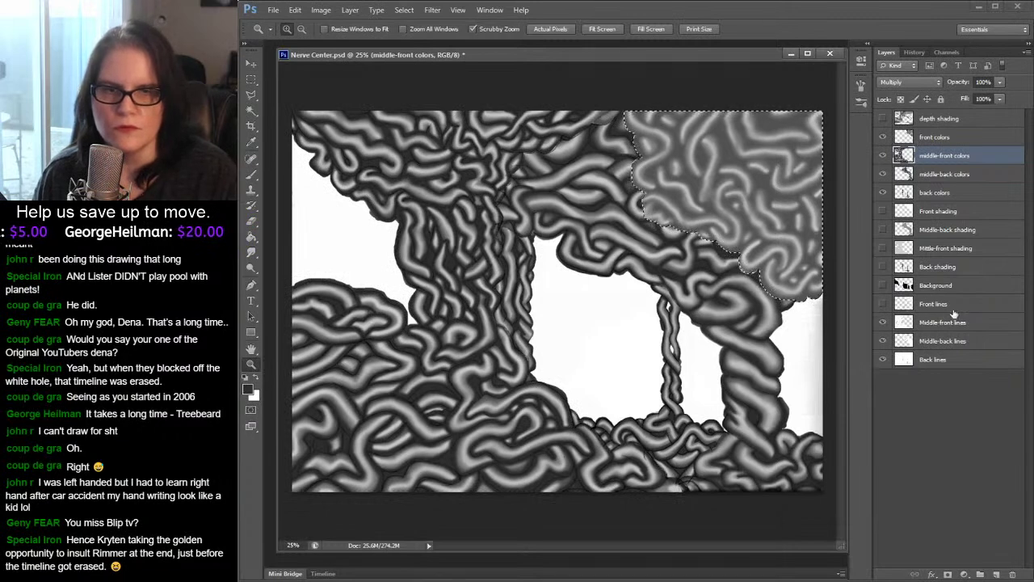
pyautogui.click(883, 304)
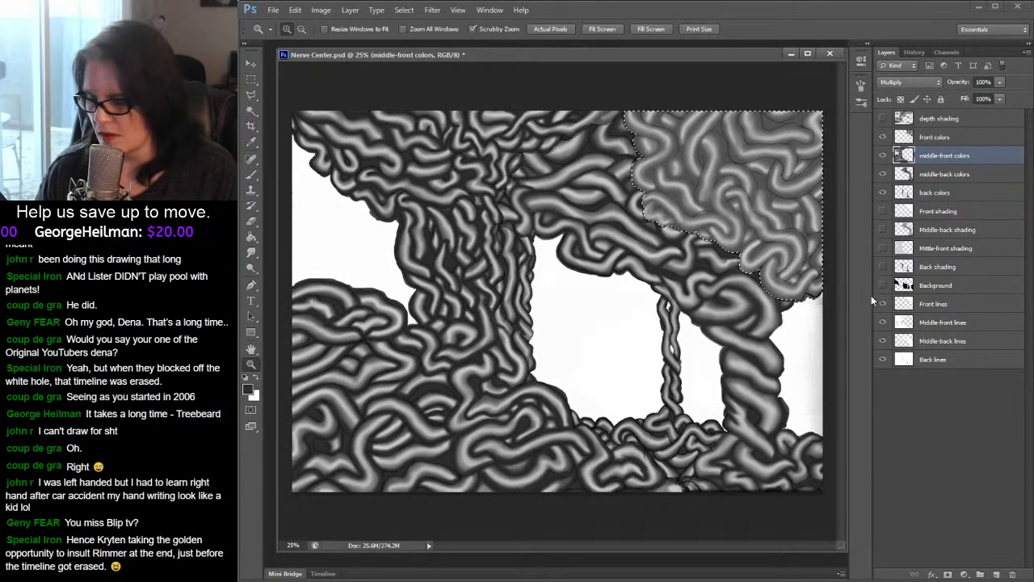
pyautogui.hotkey('ctrl', 's')
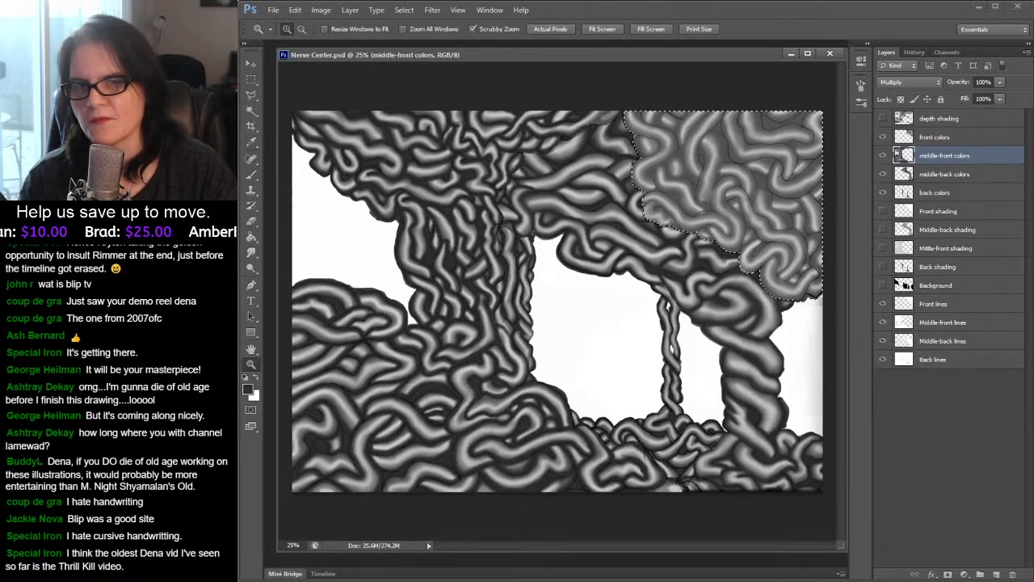
# - On the front colors layer, brush dark shadows between the strands along the left edge of the upper right mass
pyautogui.click(683, 163)
pyautogui.click(756, 160)
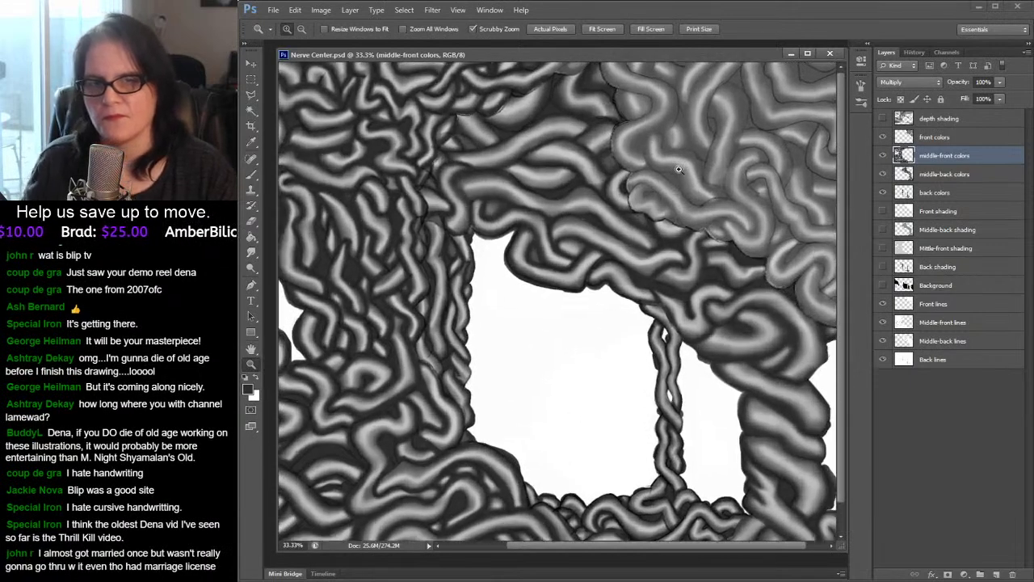
pyautogui.moveTo(784, 137); pyautogui.dragTo(643, 185)
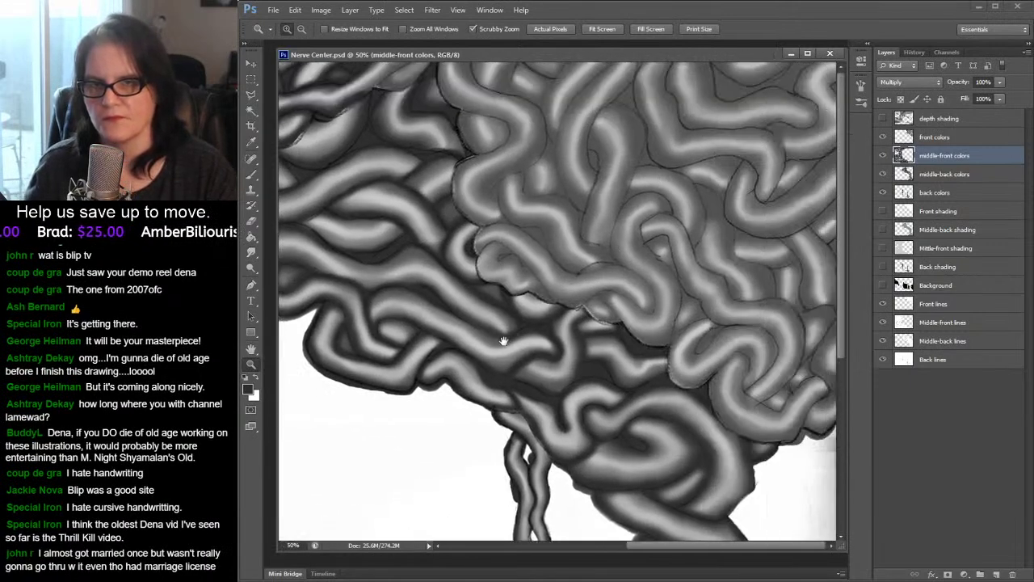
pyautogui.click(250, 178)
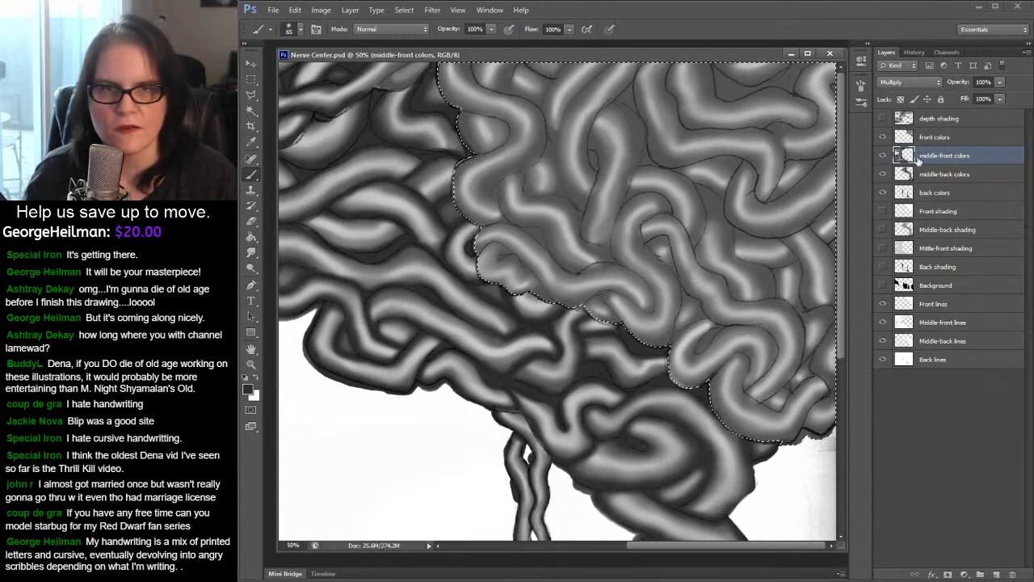
pyautogui.click(920, 137)
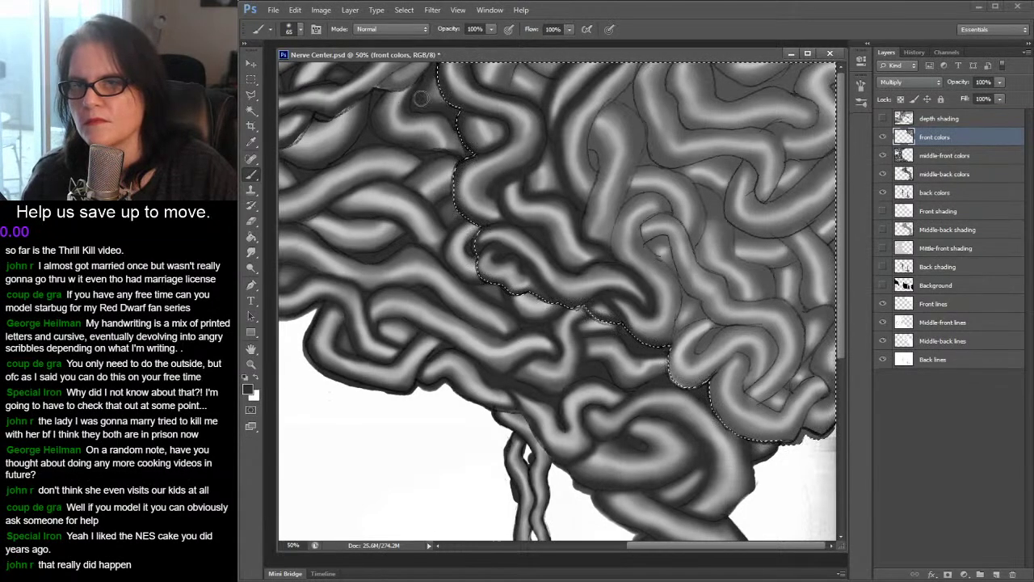
# - Toggle the middle-front colors layer's visibility to compare it and load its outline as a selection
pyautogui.moveTo(440, 92); pyautogui.dragTo(582, 119)
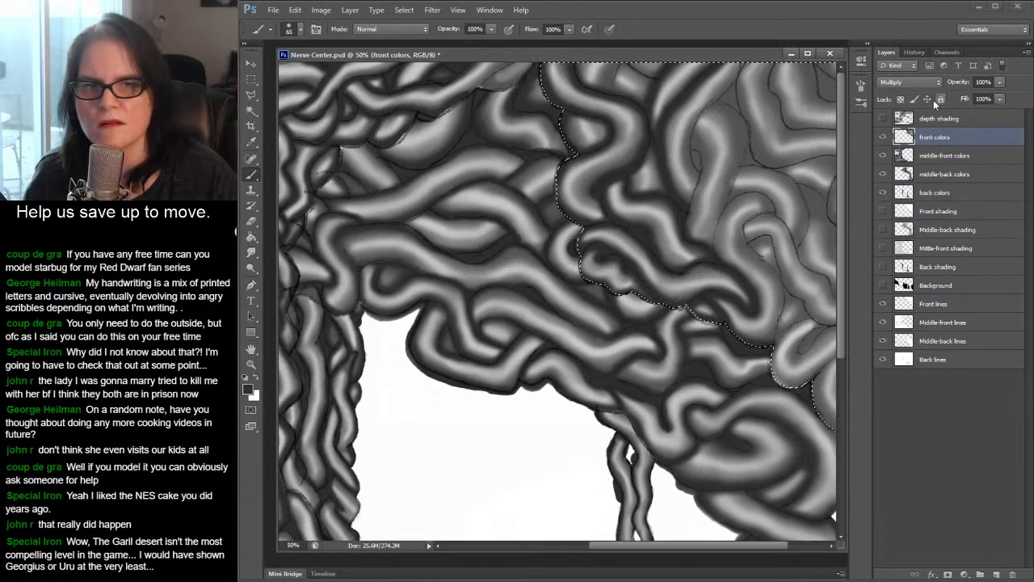
pyautogui.click(916, 155)
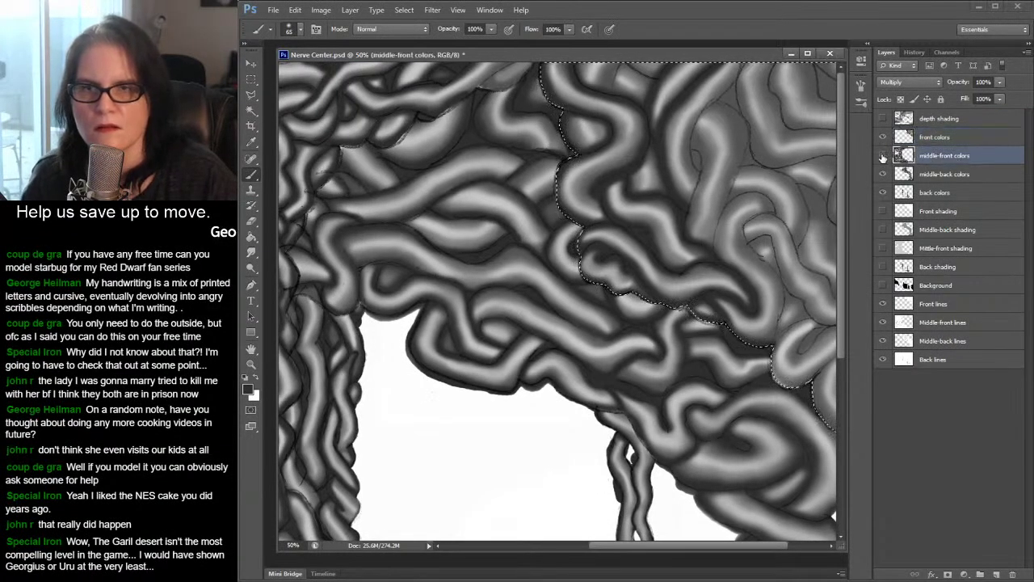
pyautogui.click(882, 155)
pyautogui.click(882, 156)
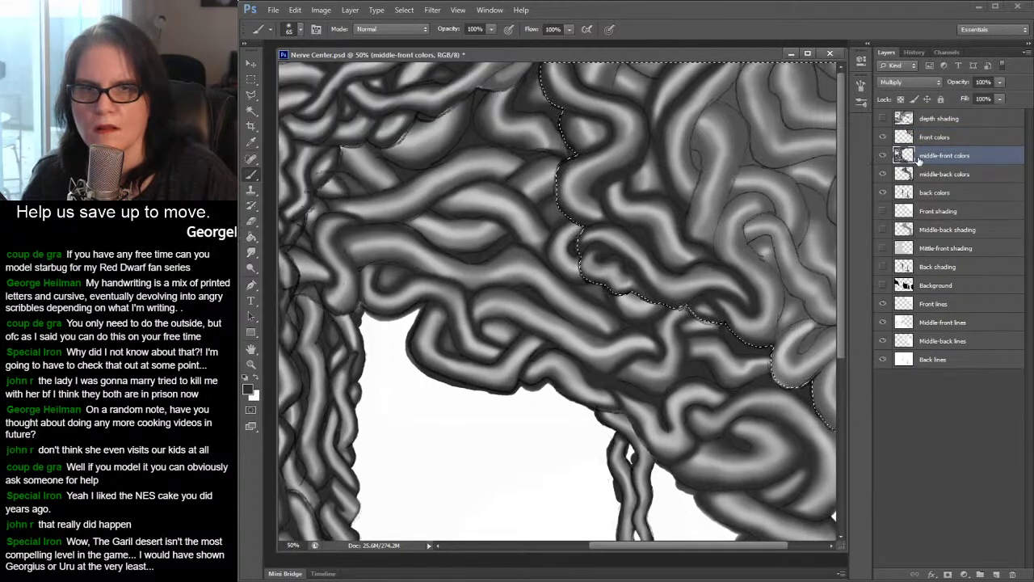
pyautogui.keyDown('ctrl'); pyautogui.click(922, 157); pyautogui.keyUp('ctrl')
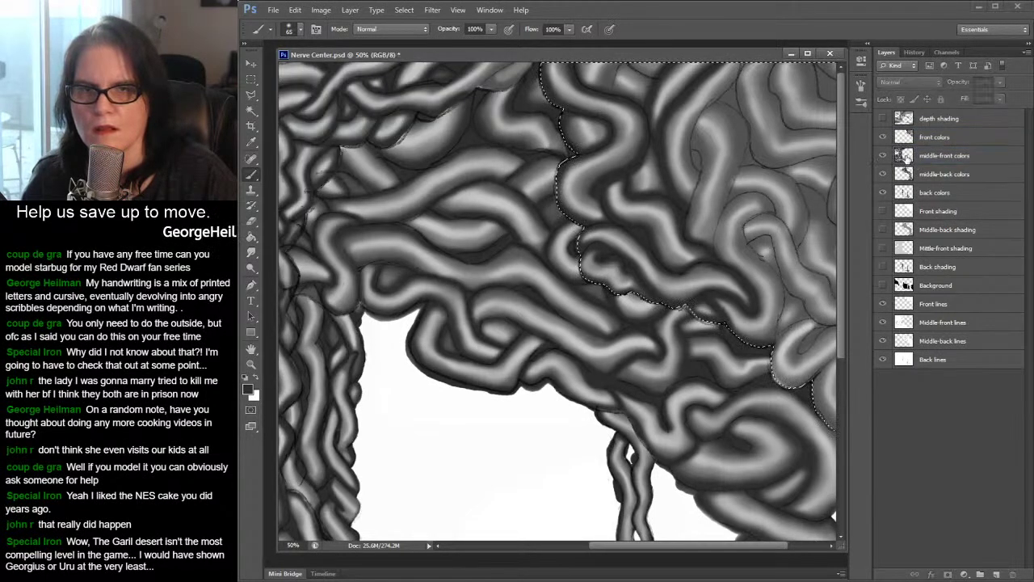
pyautogui.keyDown('ctrl'); pyautogui.click(905, 157); pyautogui.keyUp('ctrl')
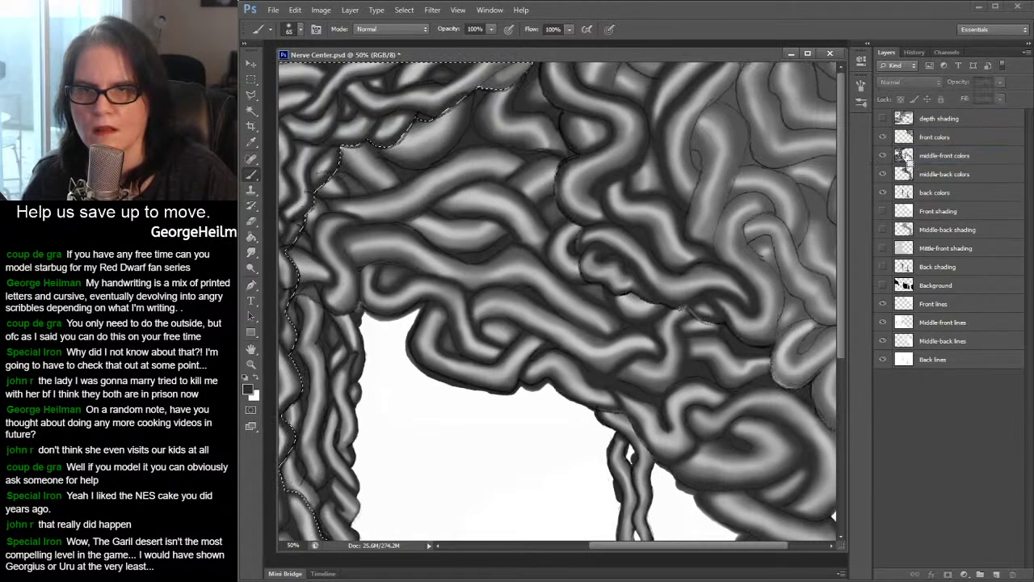
pyautogui.click(925, 158)
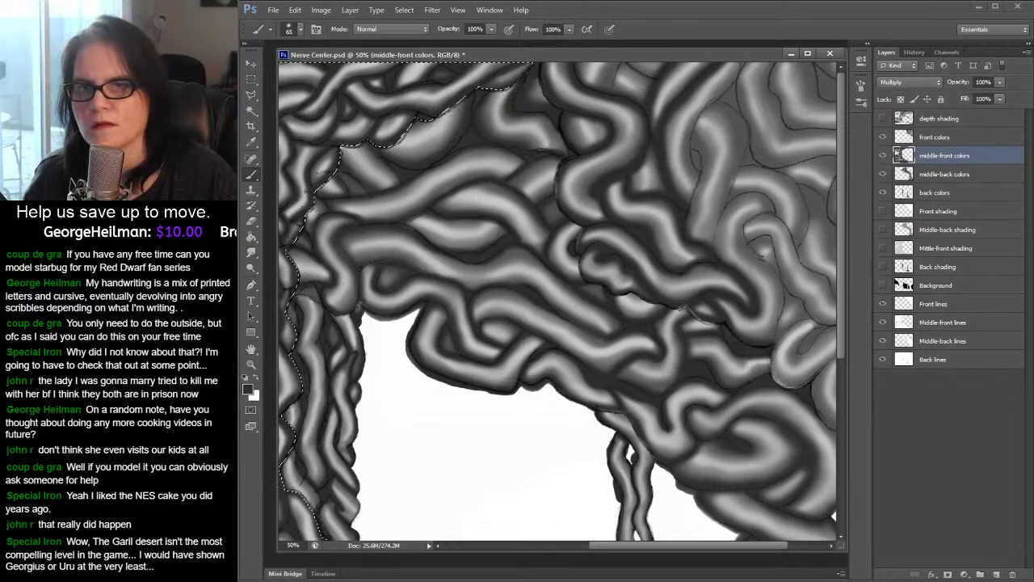
# - Reload the front colors layer's outline as a selection and brush dark shadows between the strands in the mass's middle and lower right
pyautogui.click(929, 137)
pyautogui.keyDown('ctrl'); pyautogui.click(911, 137); pyautogui.keyUp('ctrl')
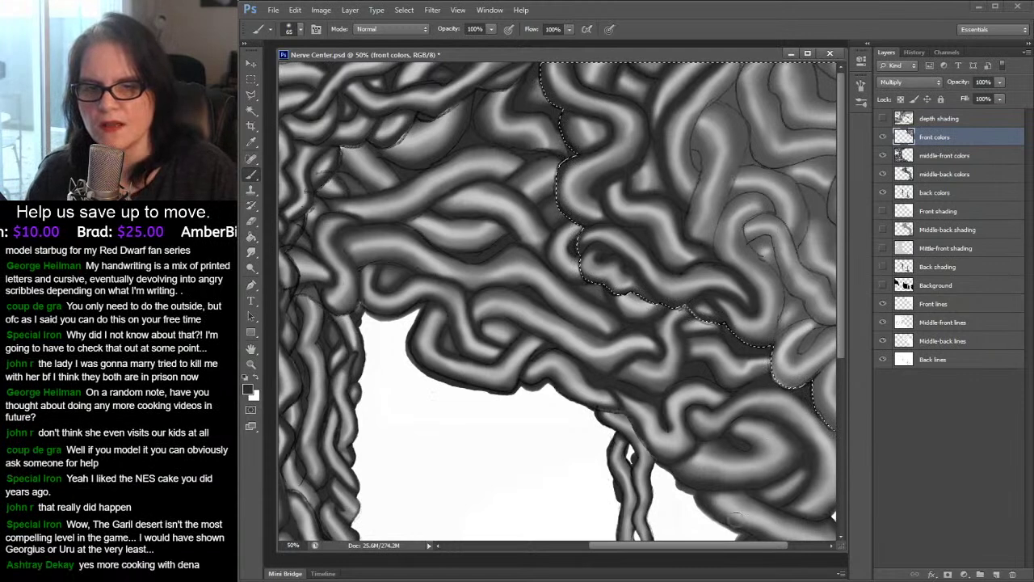
pyautogui.moveTo(731, 551); pyautogui.dragTo(781, 551)
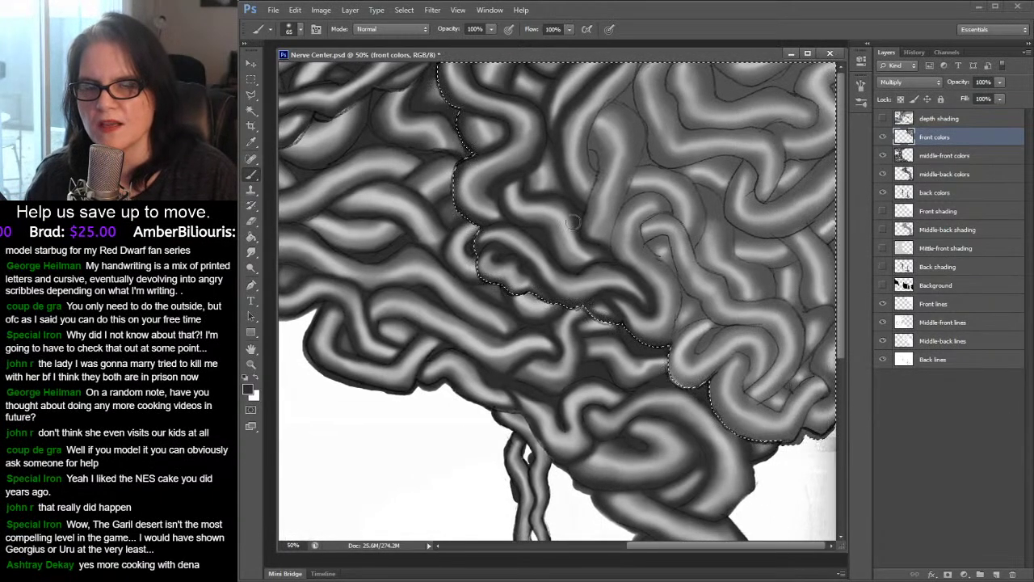
pyautogui.moveTo(583, 212); pyautogui.dragTo(586, 192)
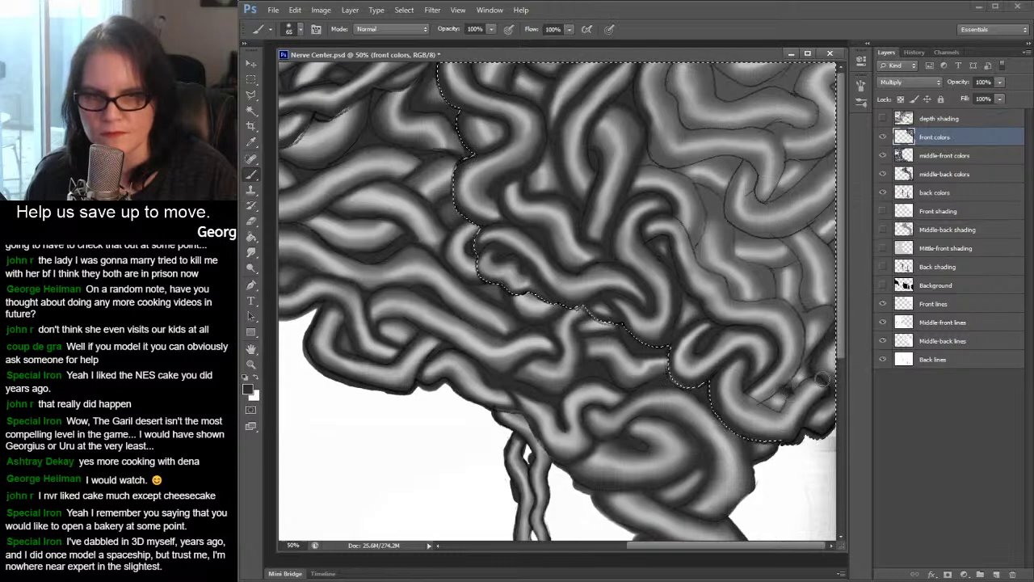
pyautogui.moveTo(798, 386)
pyautogui.mouseDown()
pyautogui.moveTo(776, 410)
pyautogui.moveTo(747, 383)
pyautogui.moveTo(805, 384)
pyautogui.moveTo(761, 403)
pyautogui.moveTo(803, 367)
pyautogui.moveTo(784, 303)
pyautogui.mouseUp()
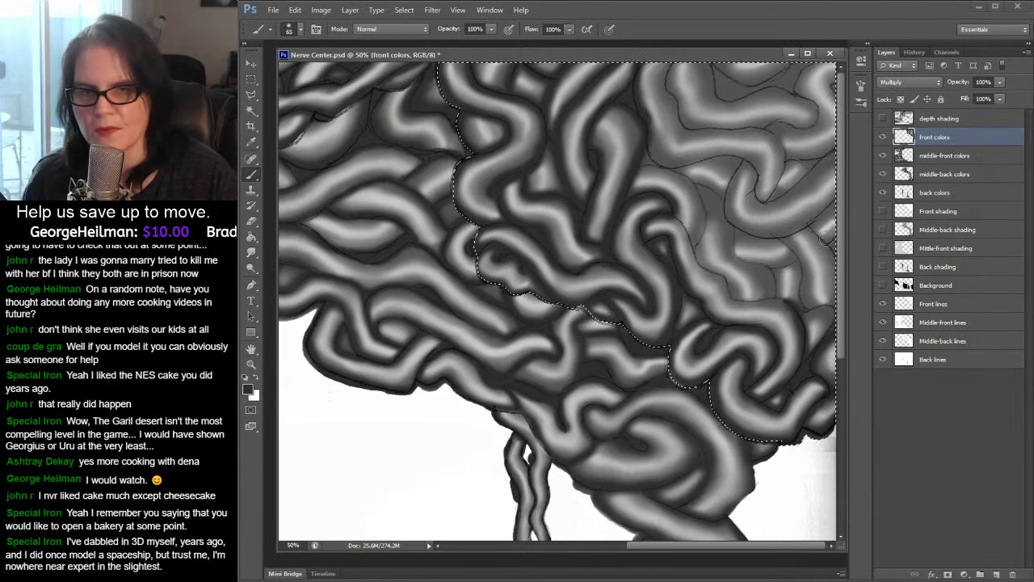
pyautogui.moveTo(799, 306); pyautogui.dragTo(776, 293)
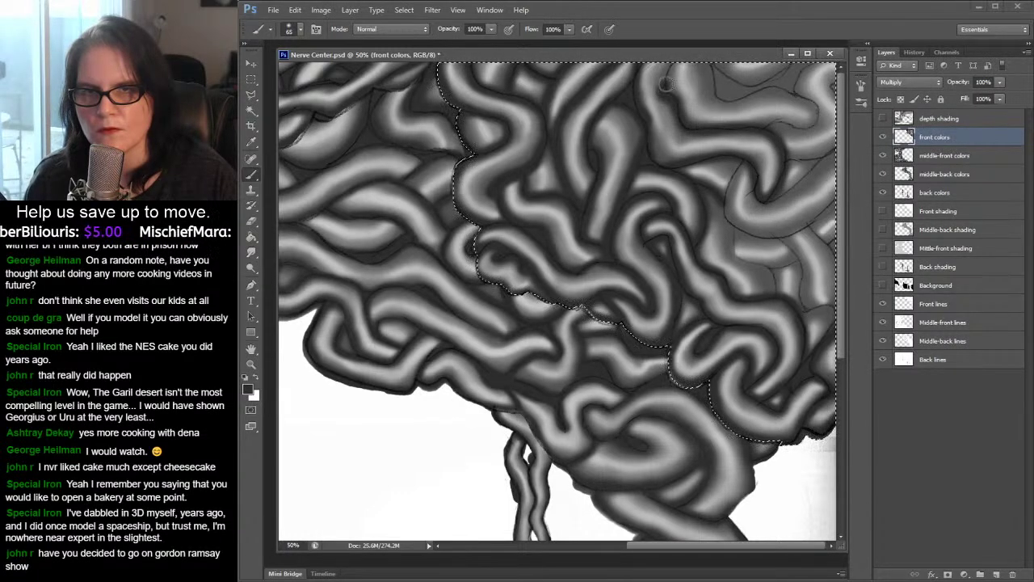
# - Darken the remaining gaps between the strands along the upper right part and right edge of the front mass
pyautogui.moveTo(682, 67)
pyautogui.mouseDown()
pyautogui.moveTo(728, 97)
pyautogui.moveTo(768, 81)
pyautogui.moveTo(800, 121)
pyautogui.moveTo(781, 139)
pyautogui.moveTo(743, 121)
pyautogui.moveTo(650, 144)
pyautogui.moveTo(732, 159)
pyautogui.moveTo(755, 192)
pyautogui.mouseUp()
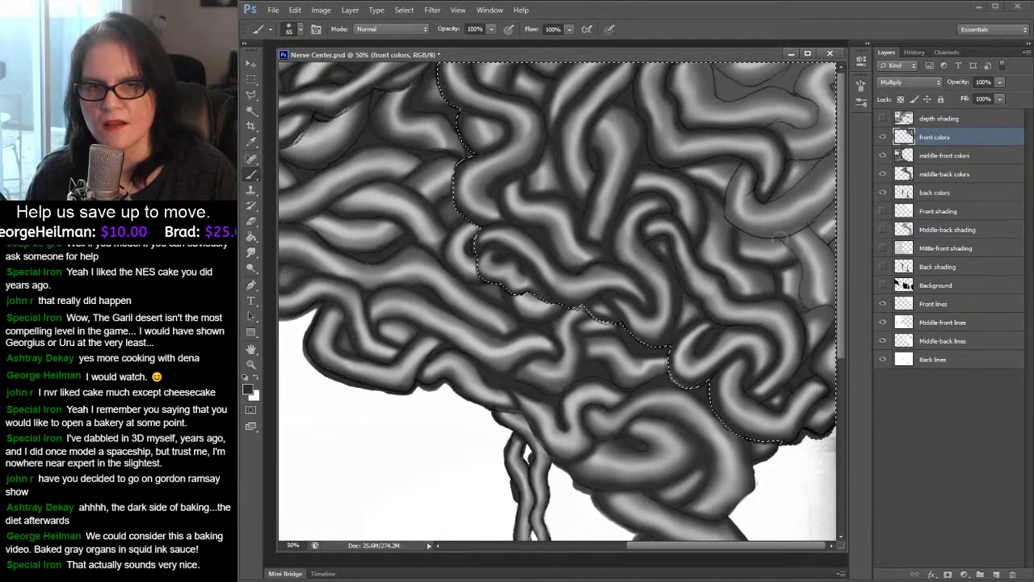
pyautogui.moveTo(783, 241)
pyautogui.mouseDown()
pyautogui.moveTo(805, 271)
pyautogui.moveTo(809, 309)
pyautogui.mouseUp()
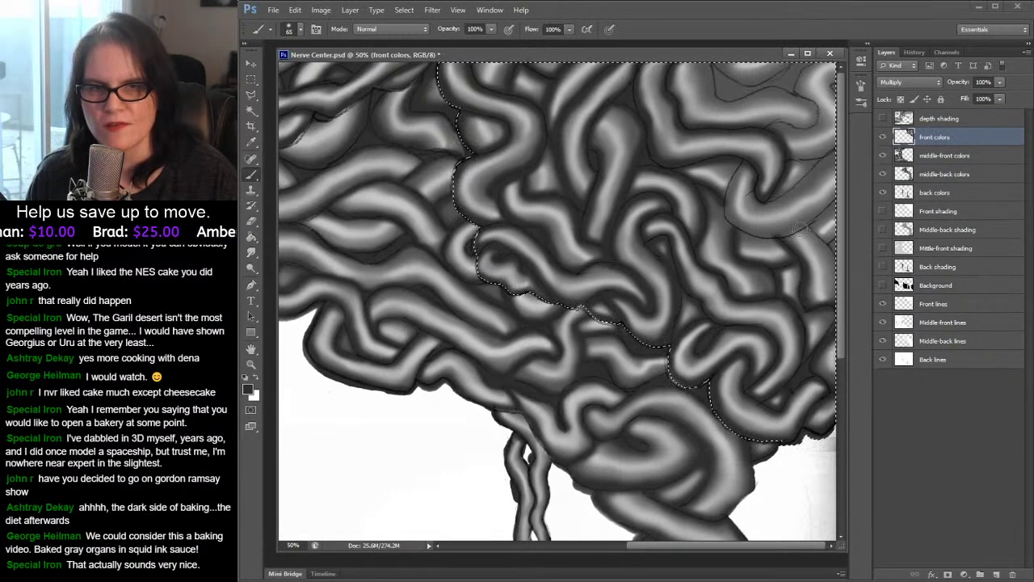
pyautogui.moveTo(831, 243); pyautogui.dragTo(826, 275)
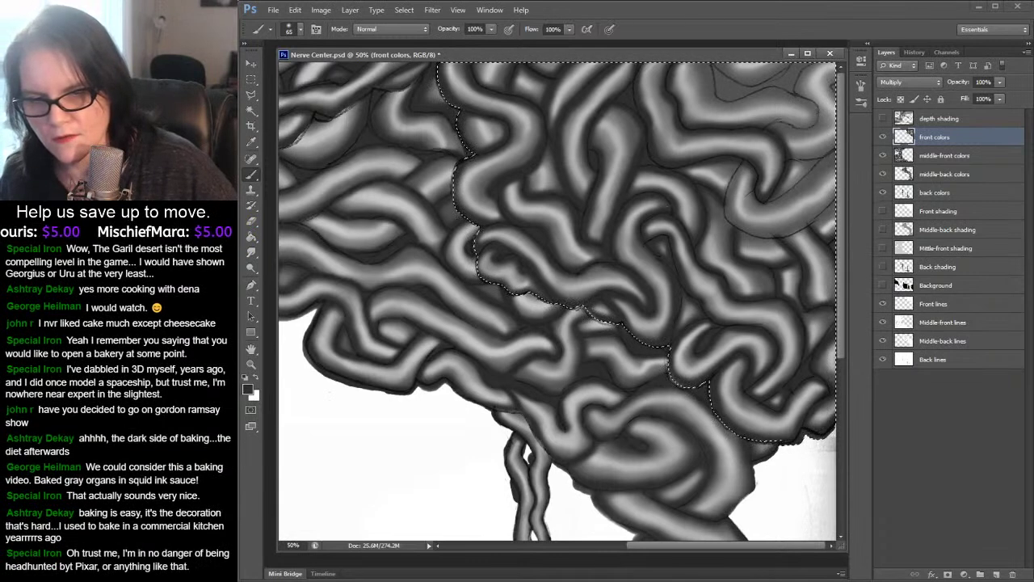
pyautogui.hotkey('ctrl', 'd')
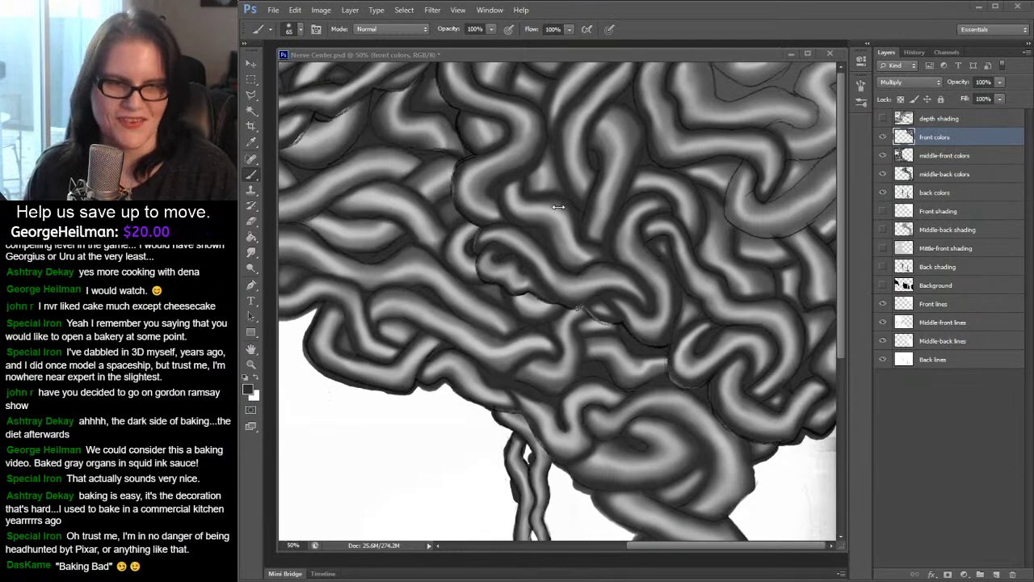
pyautogui.click(760, 51)
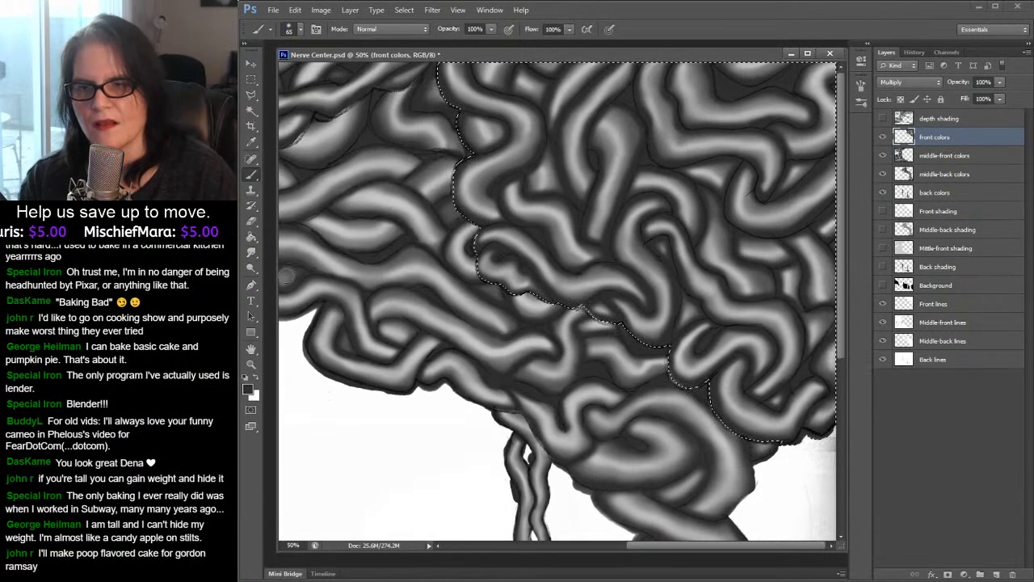
# - Zoom out to the whole artwork at 25%, clear the selection, and save the file
pyautogui.press('z')
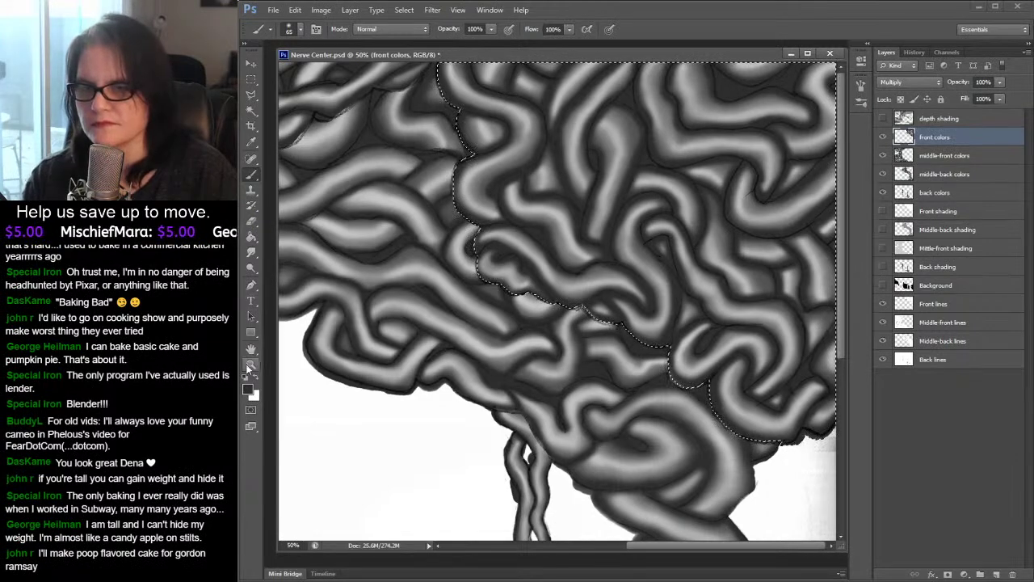
pyautogui.moveTo(586, 207); pyautogui.dragTo(275, 138)
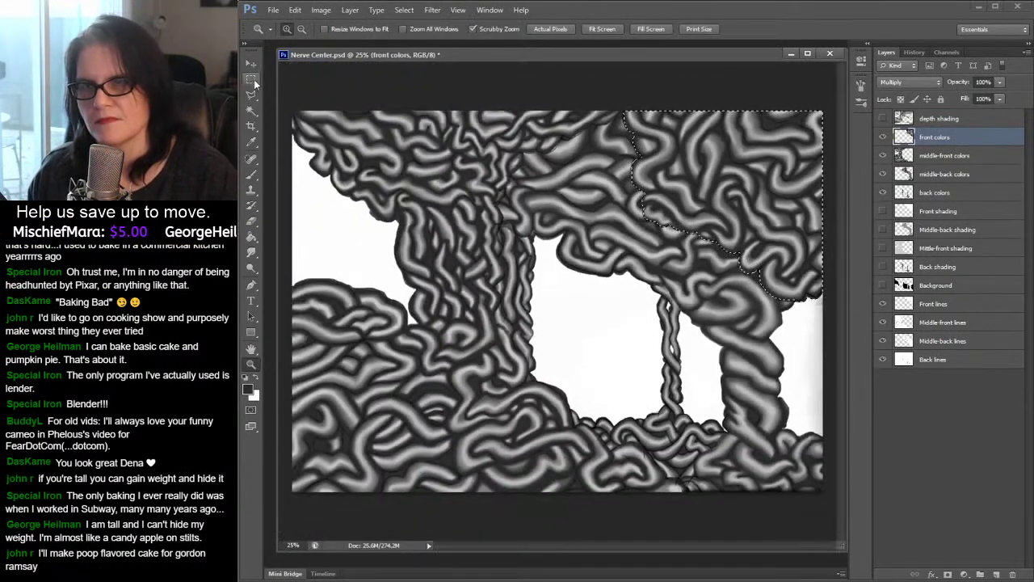
pyautogui.press('m')
pyautogui.hotkey('ctrl', 'd')
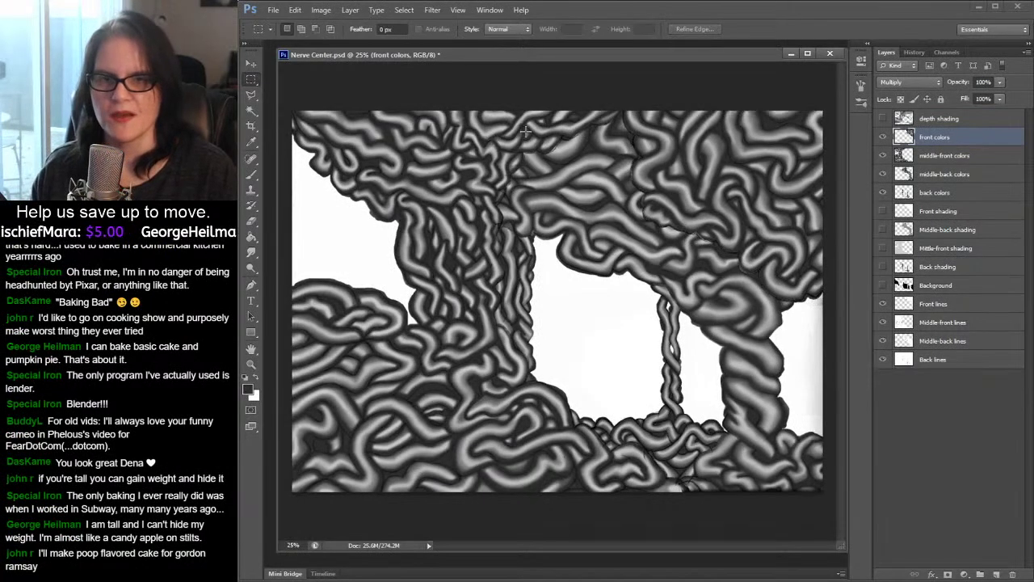
pyautogui.hotkey('ctrl', 's')
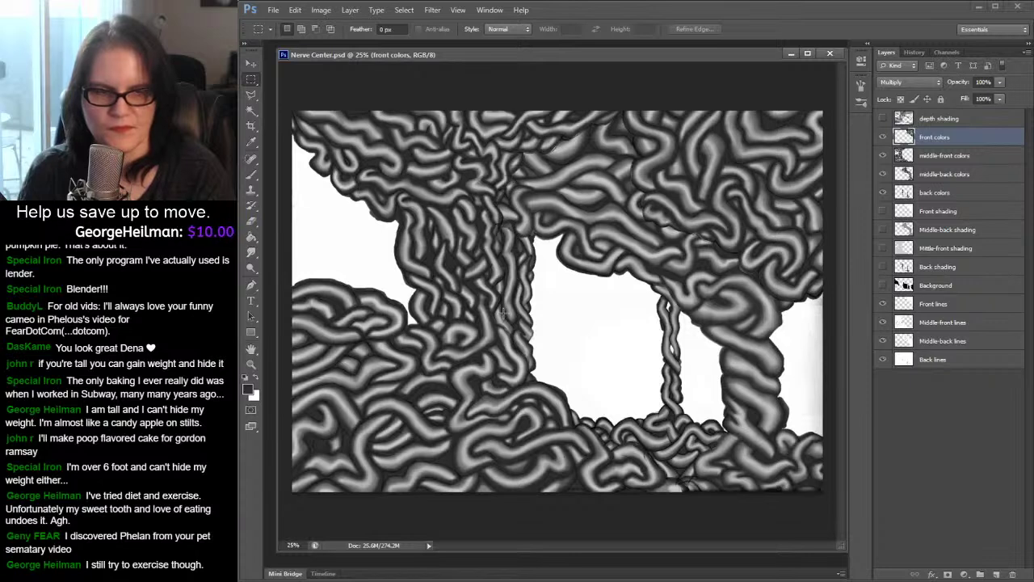
# - Show the Background, depth shading, and the front, middle-back, middle-front and back shading layers
pyautogui.click(884, 285)
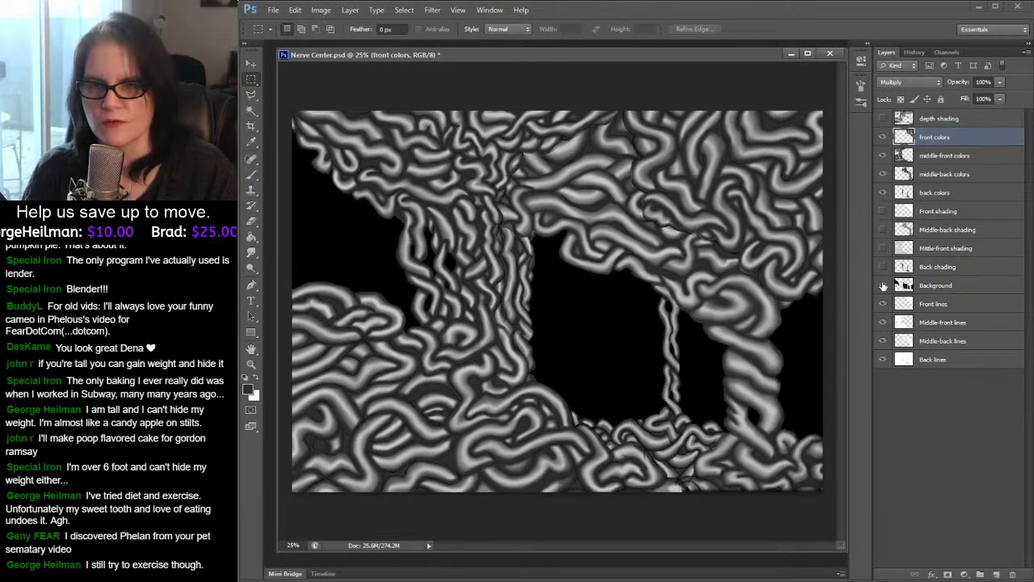
pyautogui.click(884, 118)
pyautogui.moveTo(885, 272); pyautogui.dragTo(883, 213)
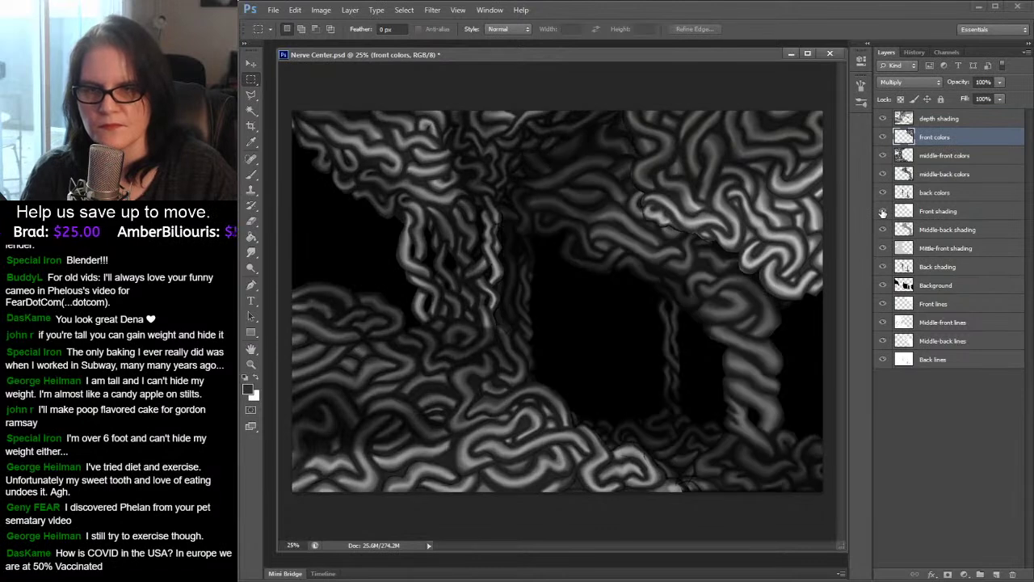
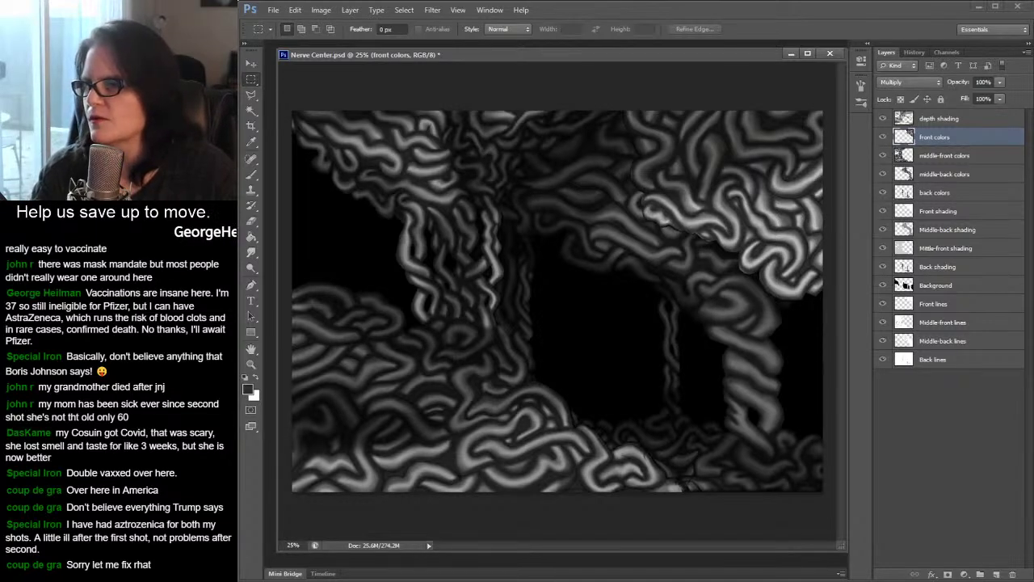
# - Bring up the 3-1 Nerve Center.jpg and stadsaal-caves-cederberg.jpg references over the artwork, with the cave photo at 66.7% in the lower right corner
pyautogui.moveTo(323, 317); pyautogui.dragTo(360, 400)
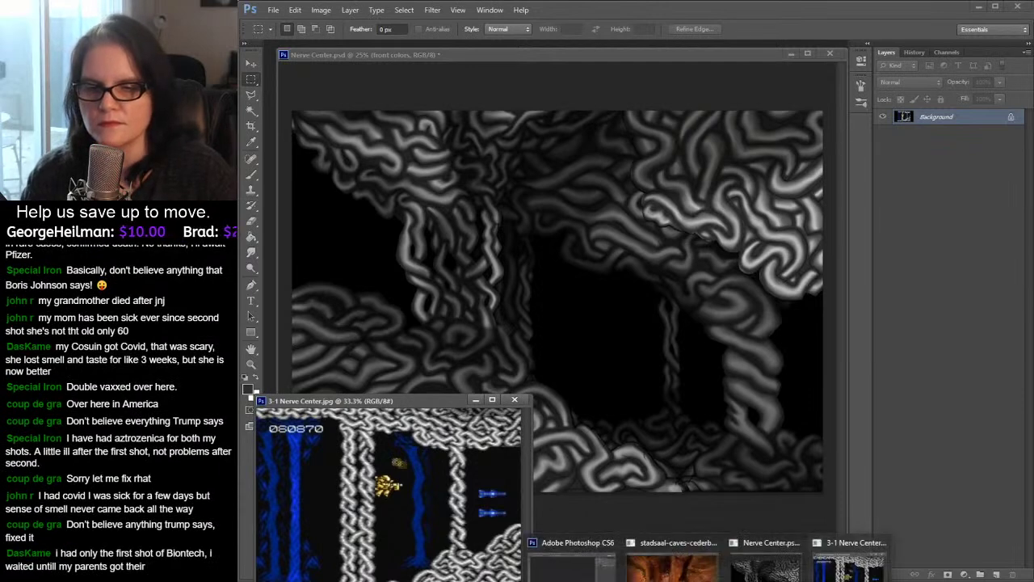
pyautogui.click(670, 565)
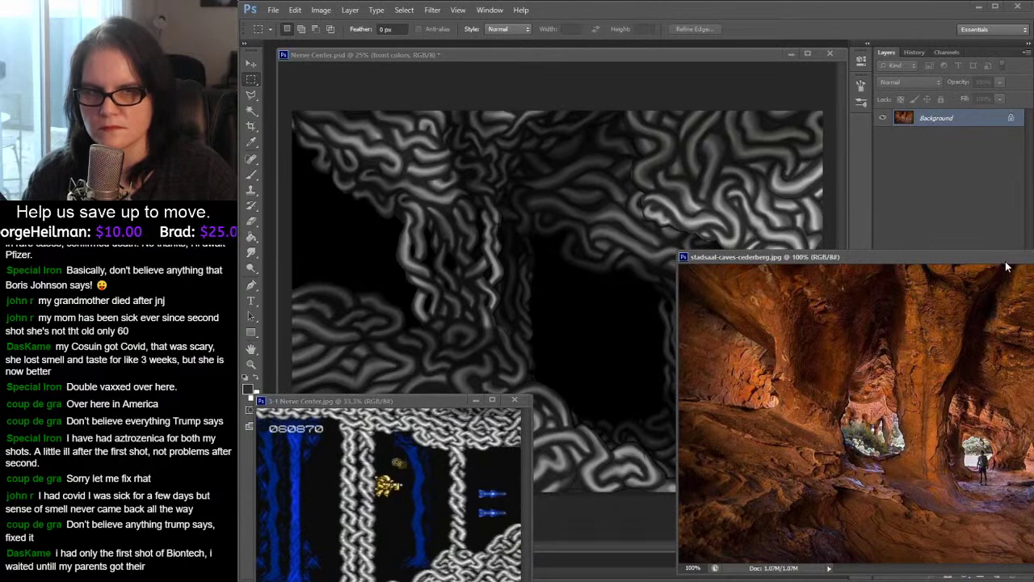
pyautogui.moveTo(1008, 261); pyautogui.dragTo(912, 296)
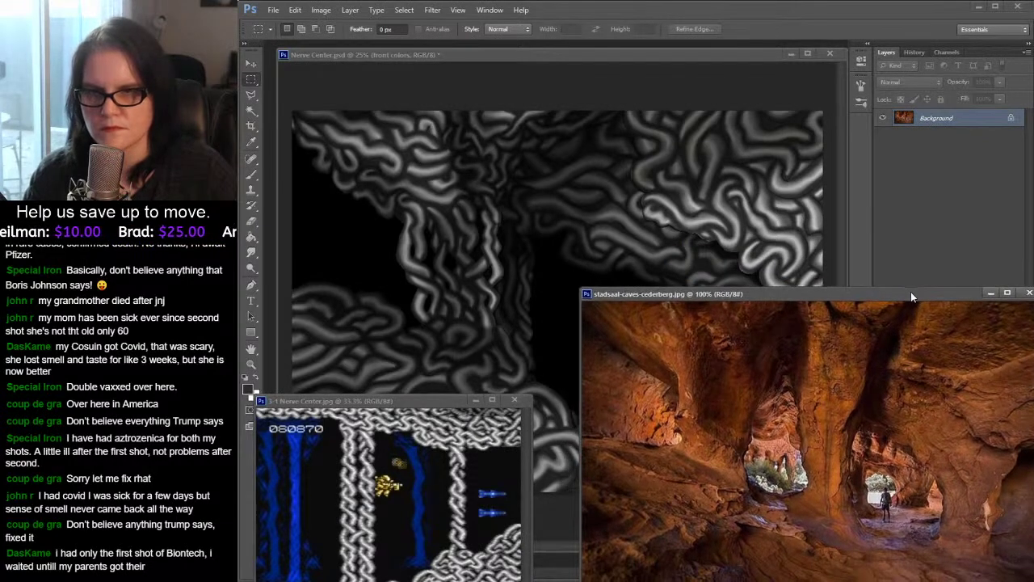
pyautogui.click(252, 365)
pyautogui.hotkey('alt', 'Tab')
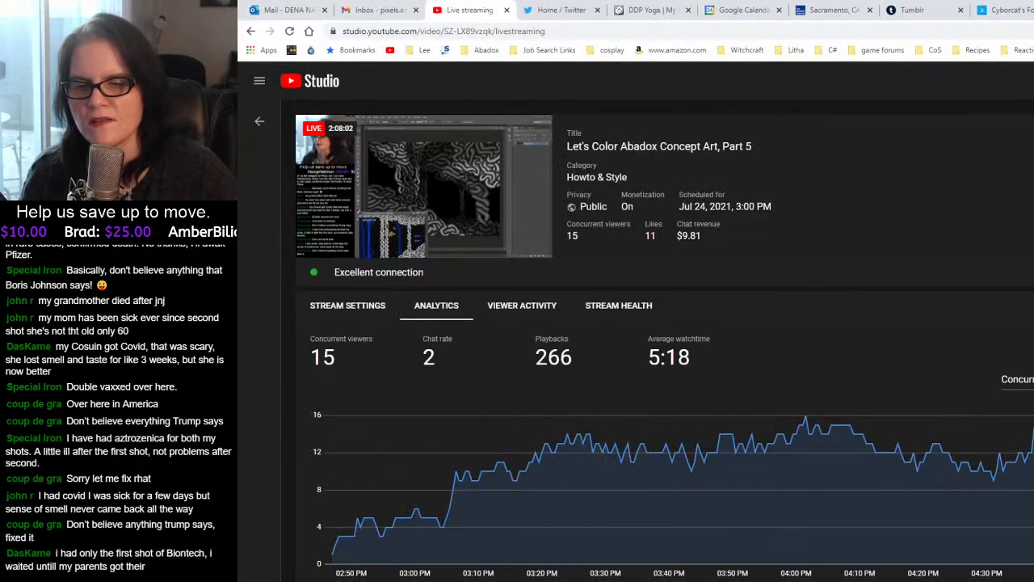
pyautogui.moveTo(708, 581)
pyautogui.click(572, 566)
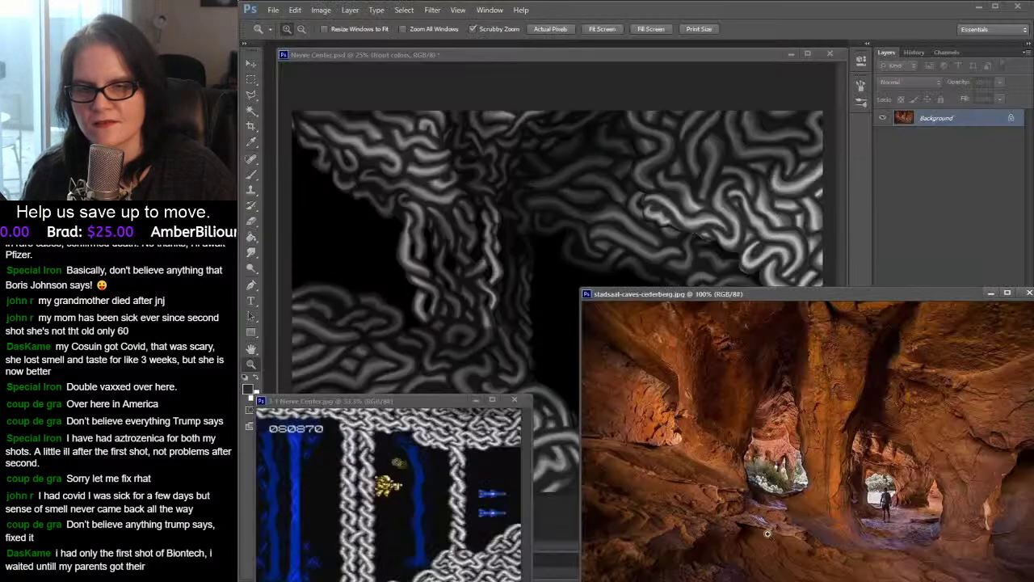
pyautogui.keyDown('alt'); pyautogui.click(794, 407); pyautogui.keyUp('alt')
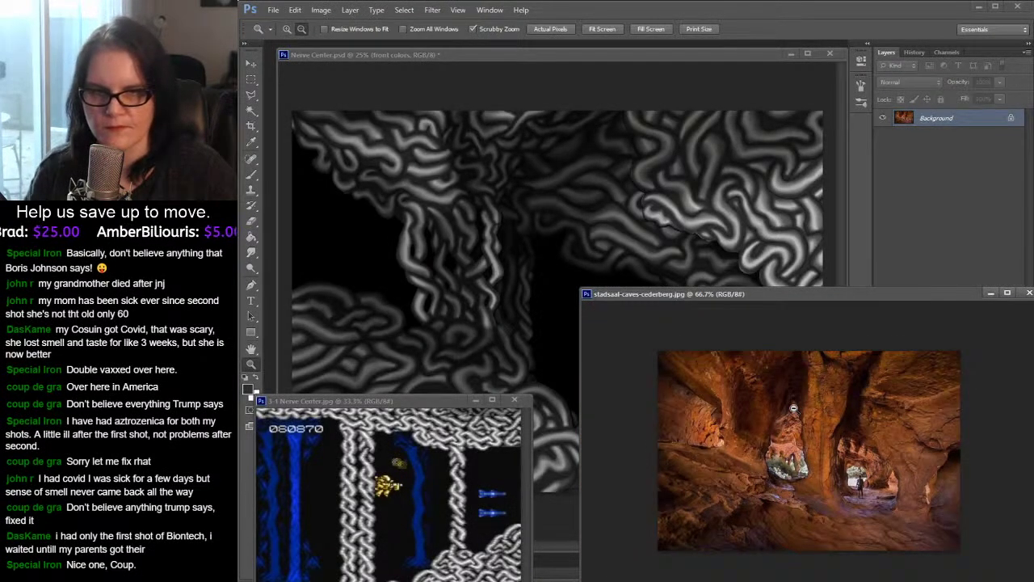
pyautogui.moveTo(630, 295); pyautogui.dragTo(815, 409)
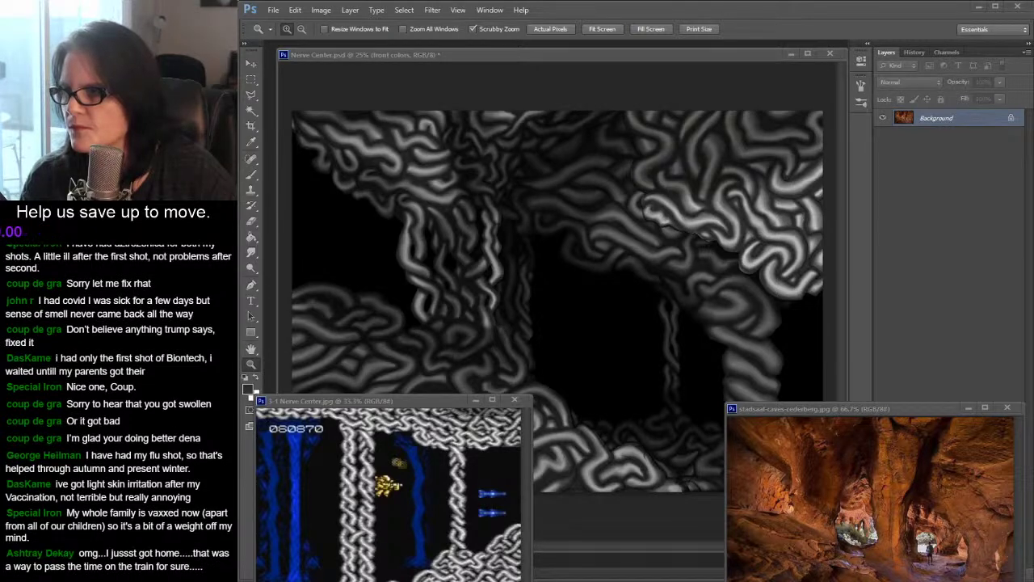
# - Switch to the browser to view the Abadox character drawings on Tumblr in a reduced window, and close it
pyautogui.hotkey('alt', 'Tab')
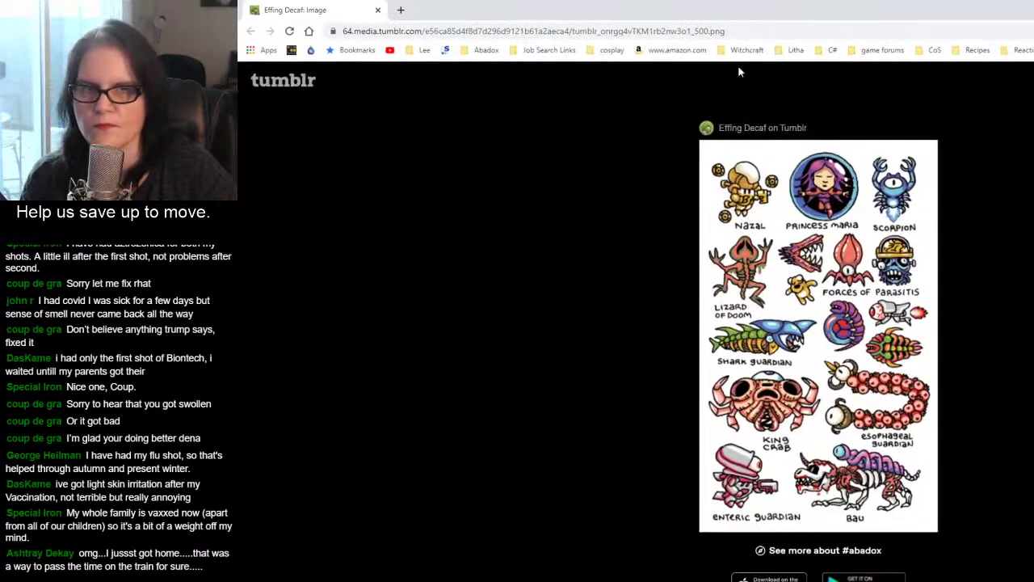
pyautogui.press('super+Down')
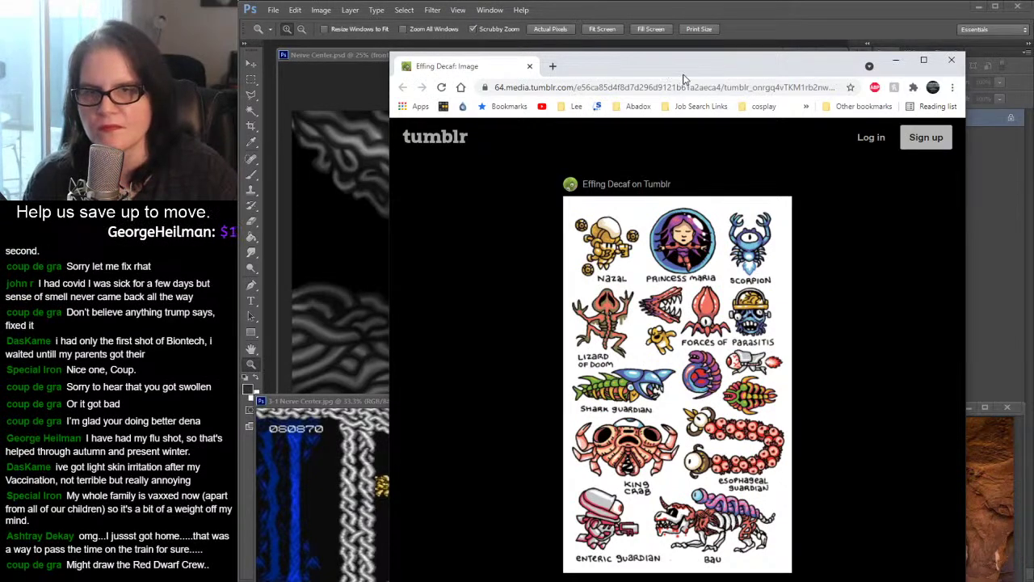
pyautogui.moveTo(688, 74); pyautogui.dragTo(650, 40)
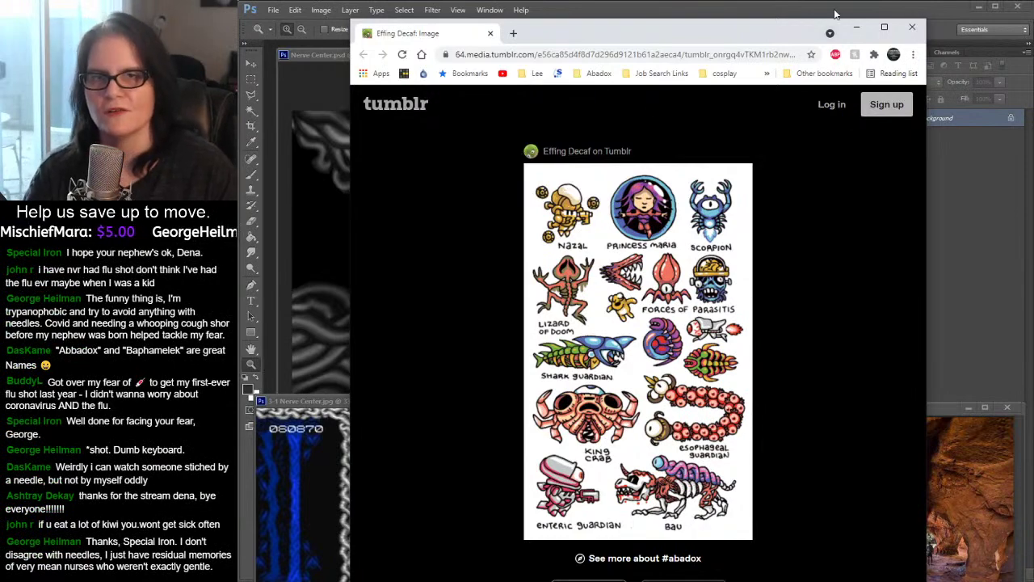
pyautogui.click(911, 27)
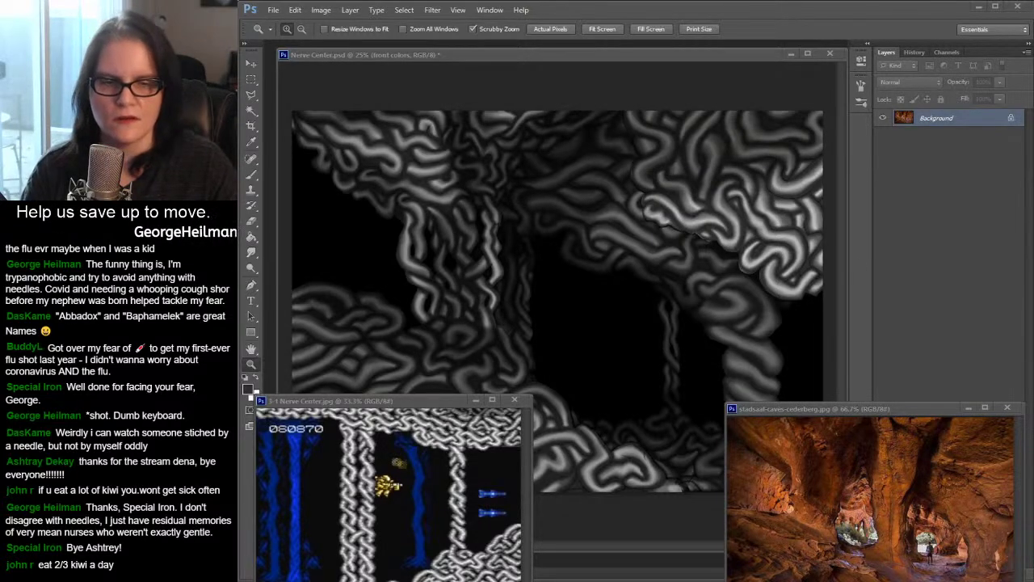
# - Close the 3-1 Nerve Center.jpg and stadsaal-caves-cederberg.jpg reference images and minimize Photoshop
pyautogui.moveTo(889, 580)
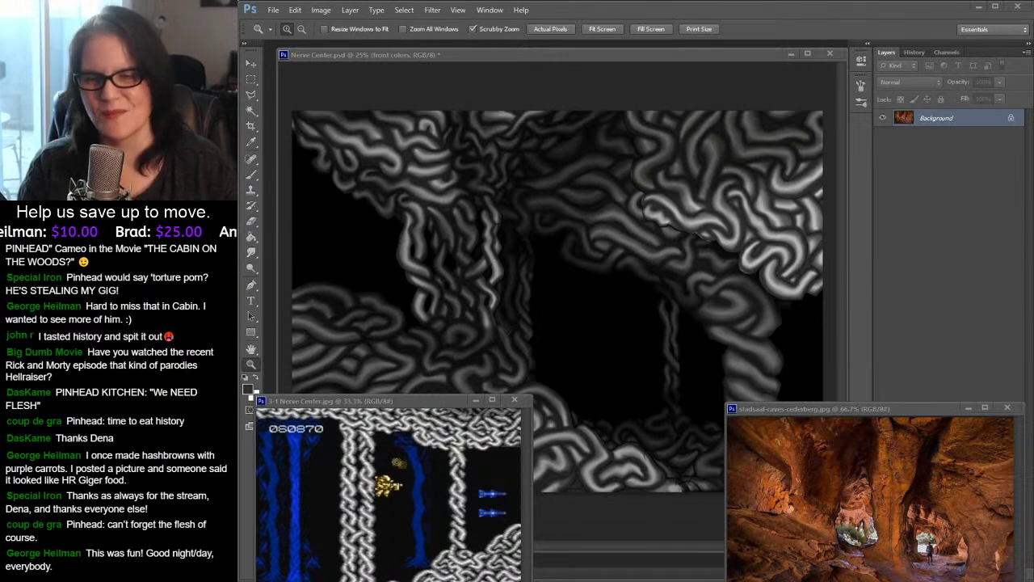
pyautogui.click(515, 400)
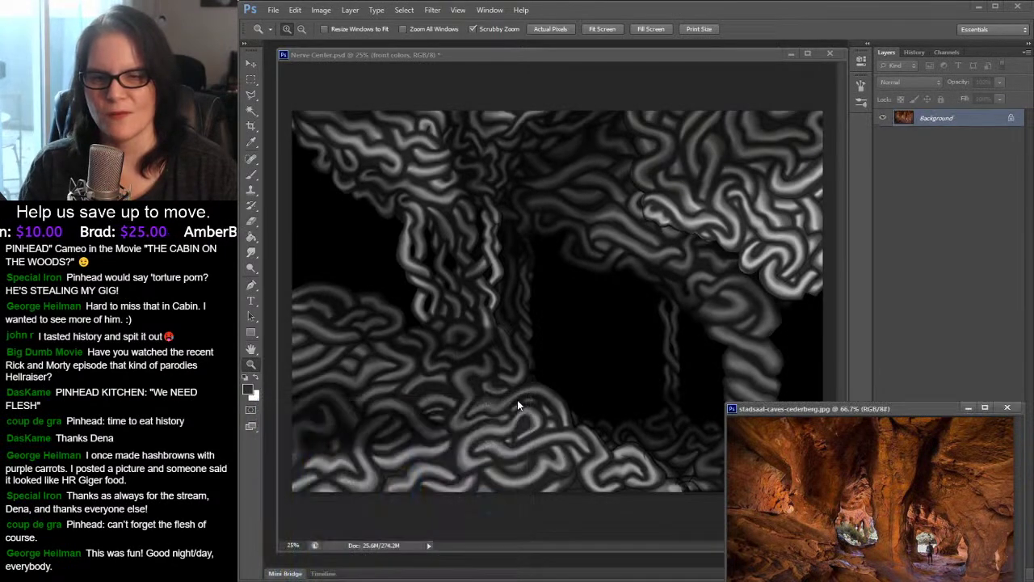
pyautogui.click(1009, 408)
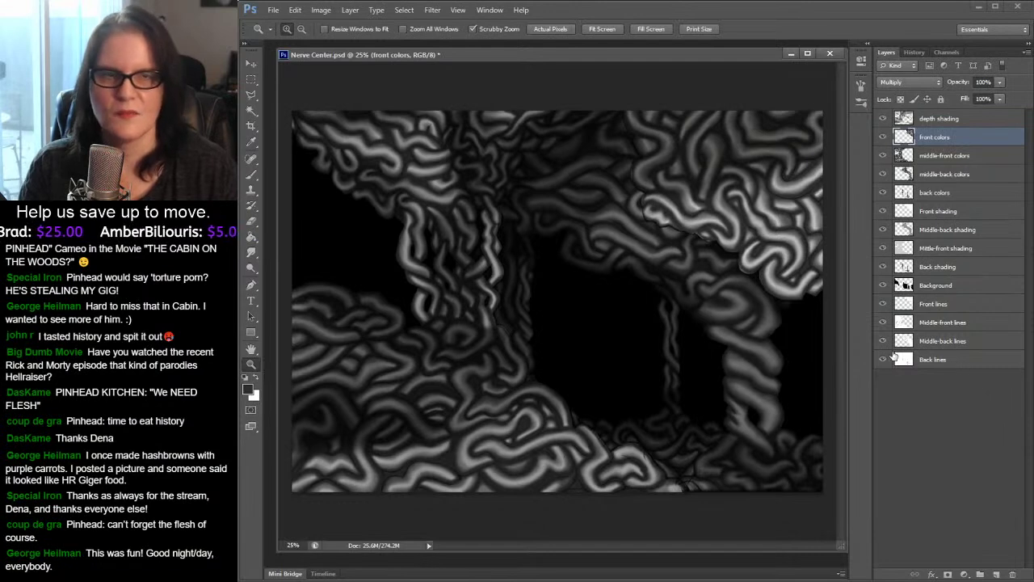
pyautogui.click(980, 9)
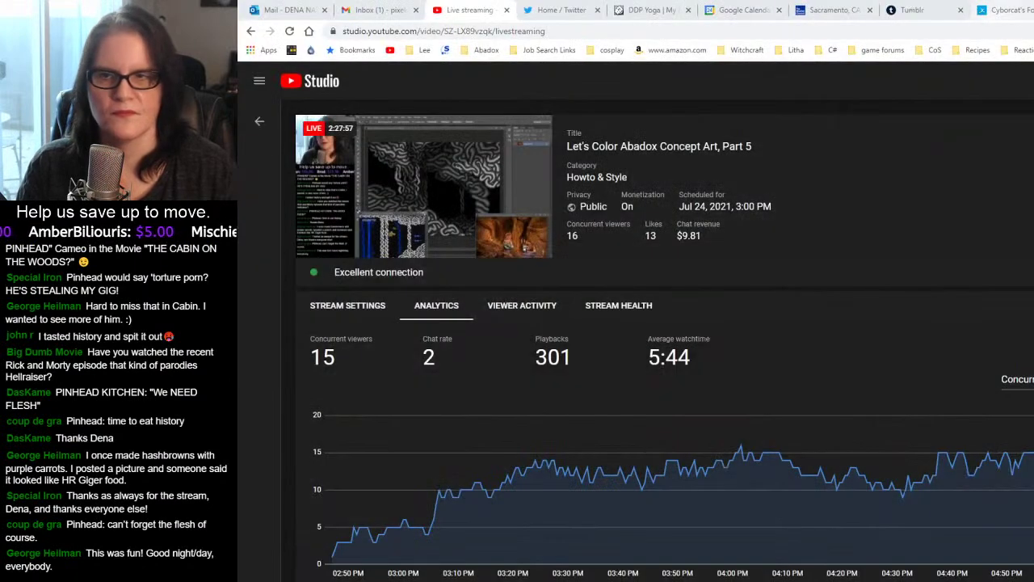